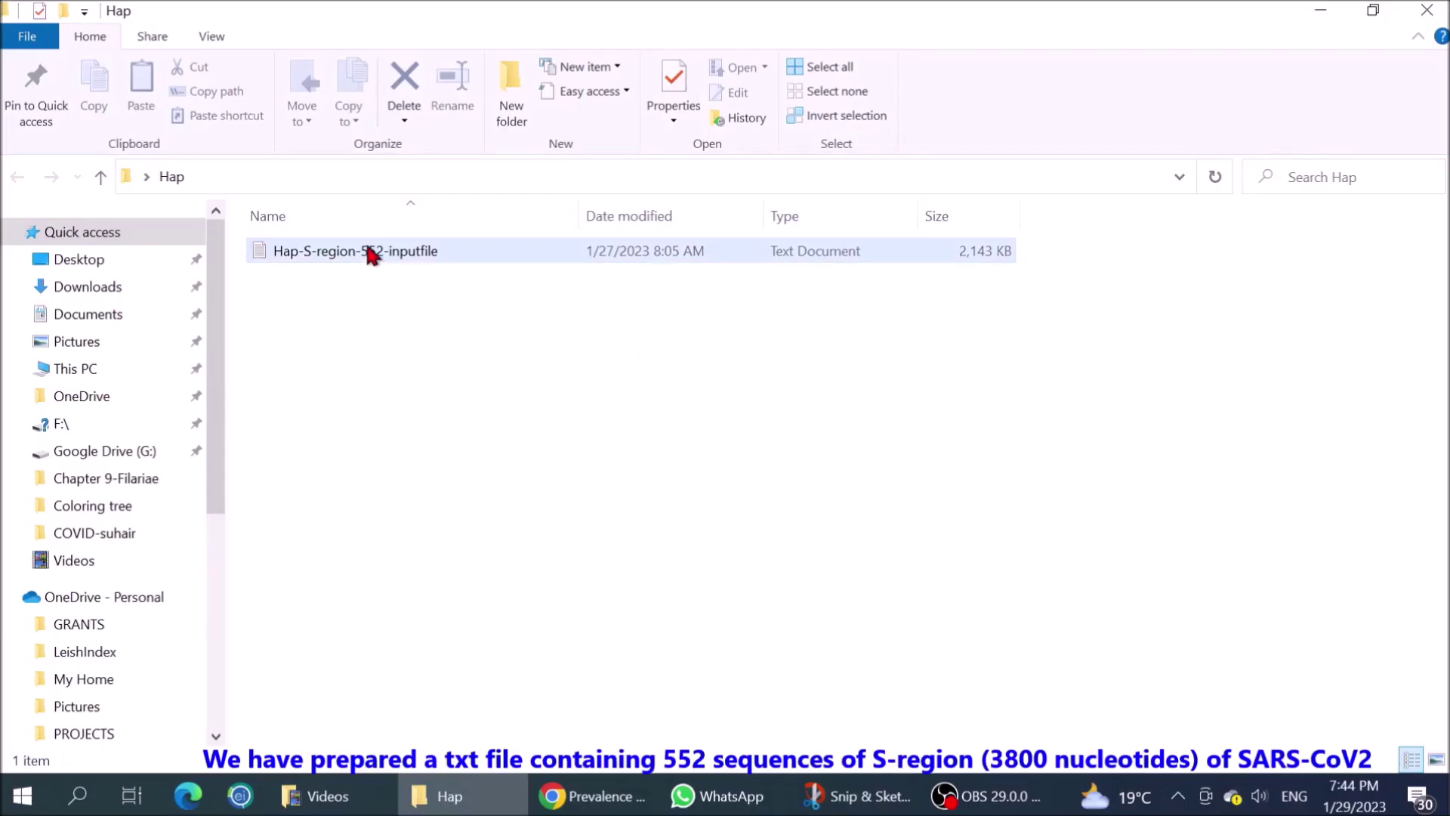
# Select the Hap-S-region-552-inputfile text file in the Hap folder.
pyautogui.click(366, 249)
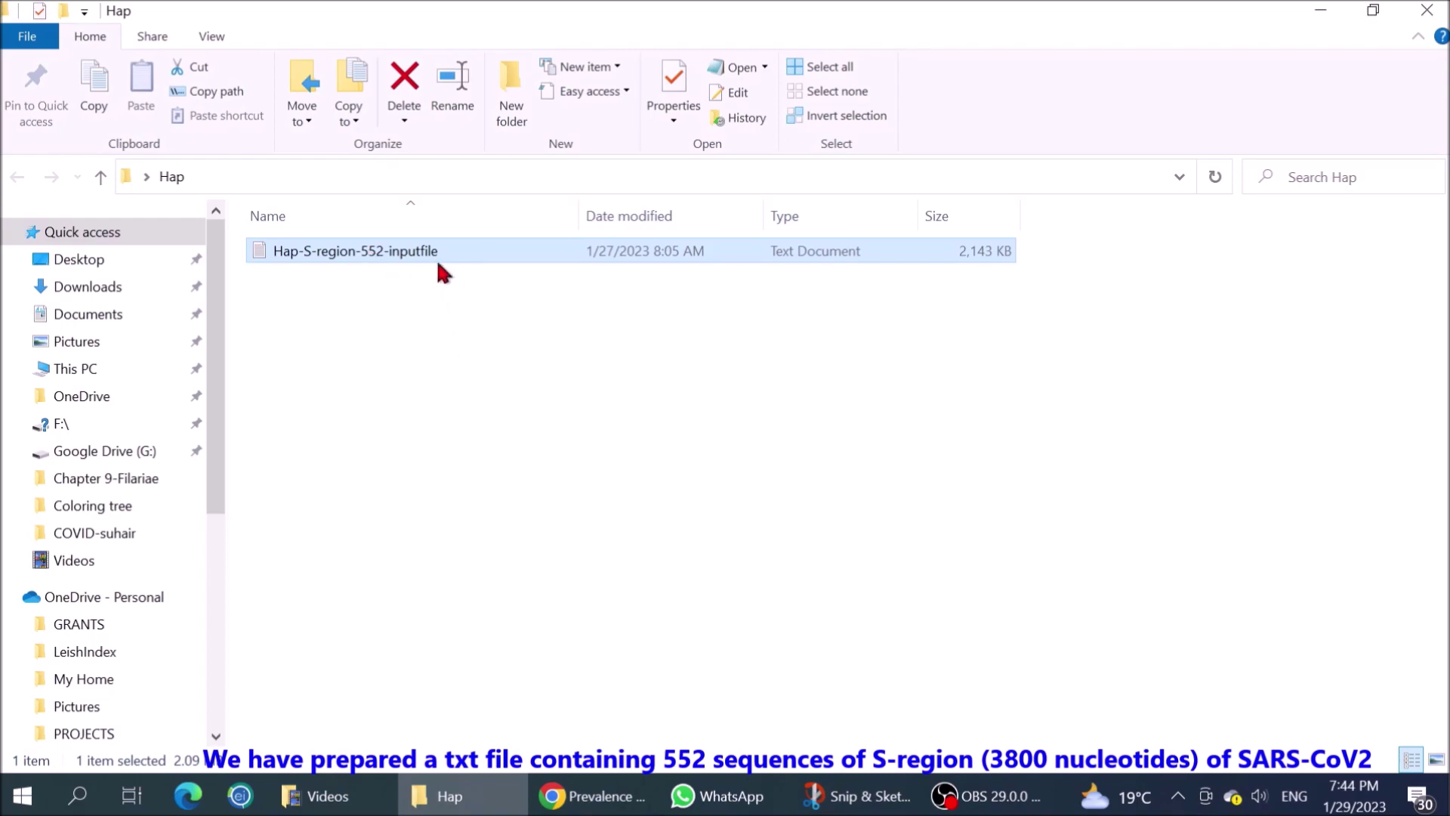
pyautogui.doubleClick(395, 251)
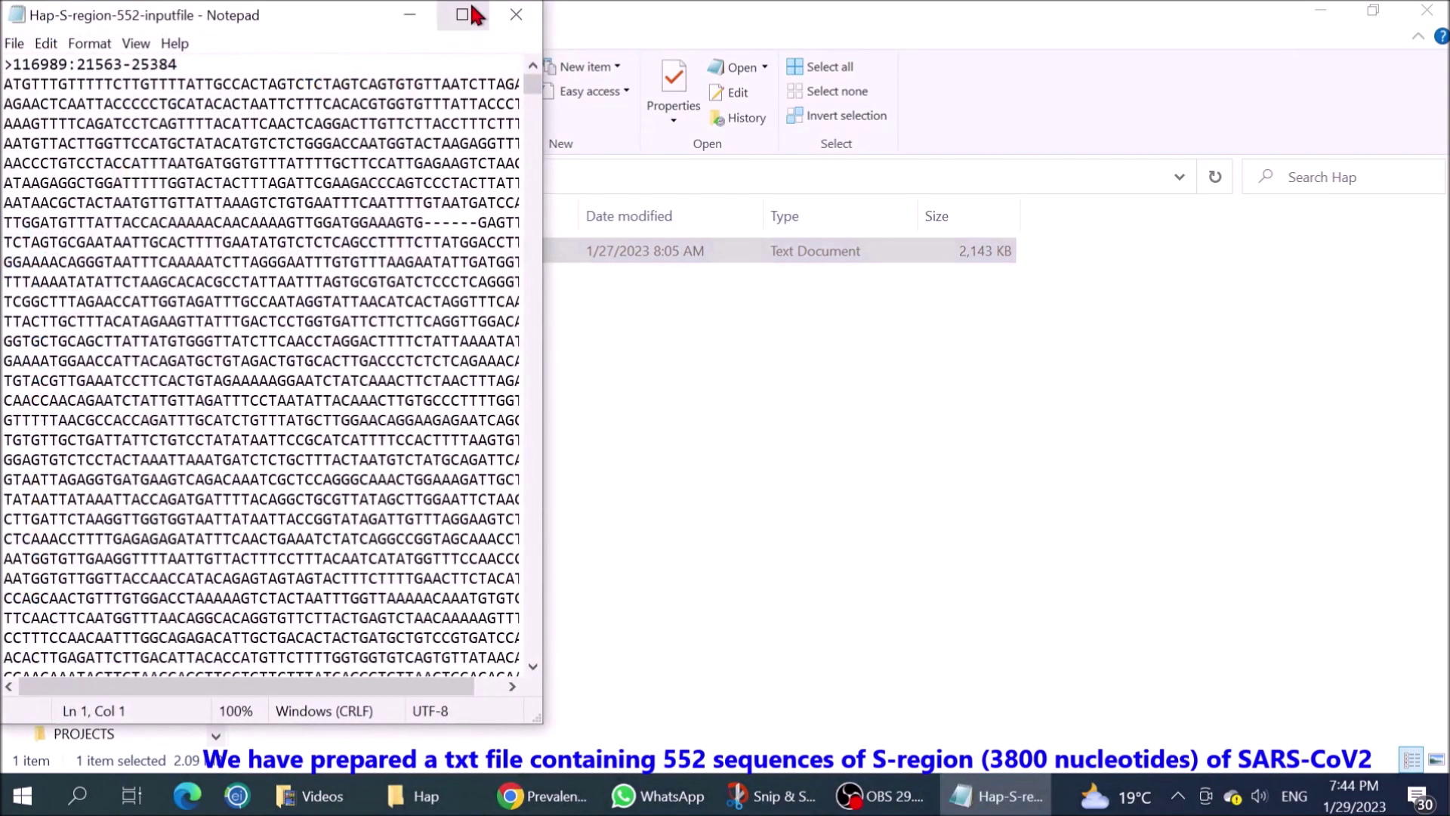
pyautogui.click(462, 15)
pyautogui.scroll(-2, 664, 385)
pyautogui.scroll(2, 589, 339)
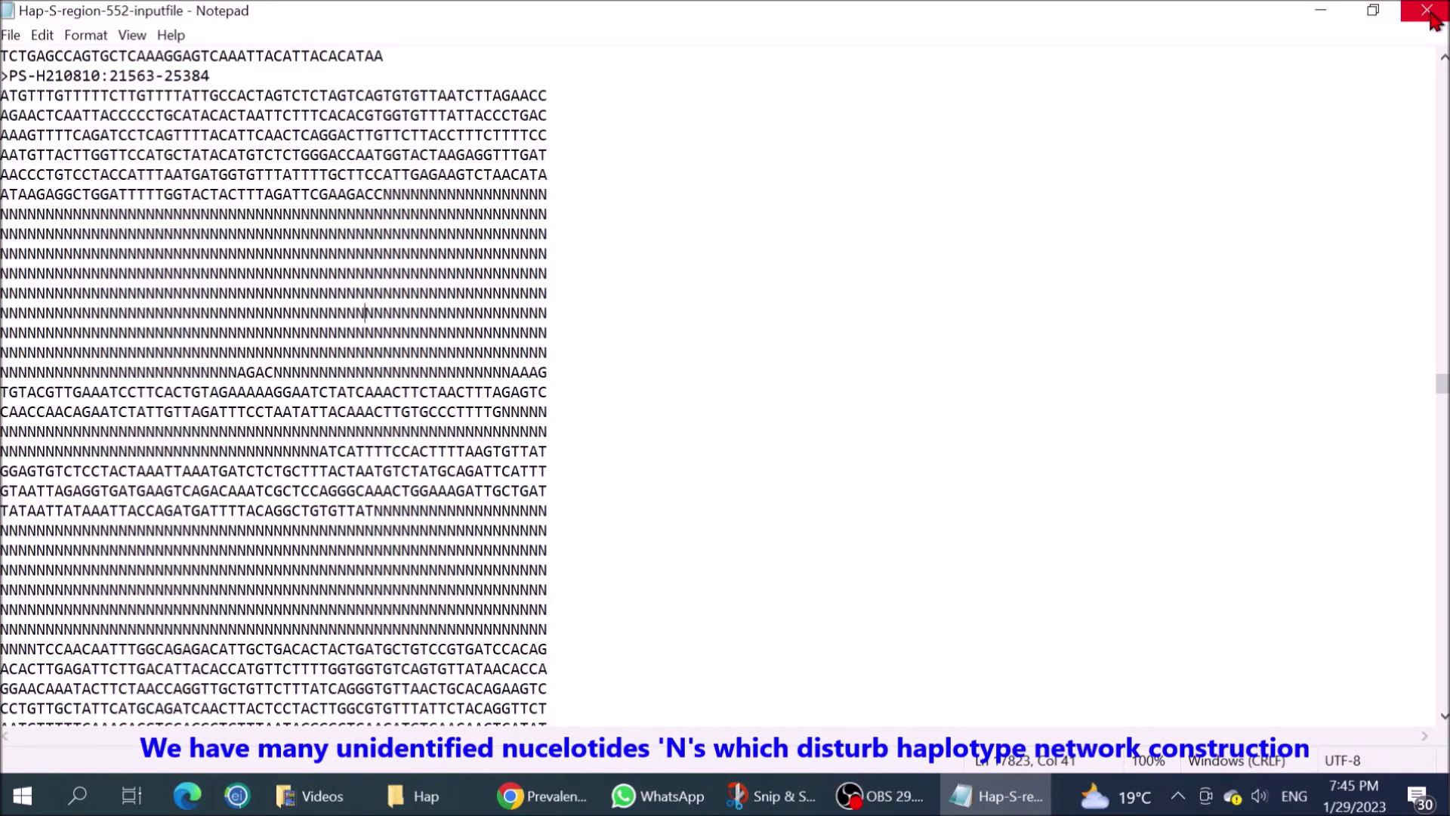
pyautogui.click(1429, 12)
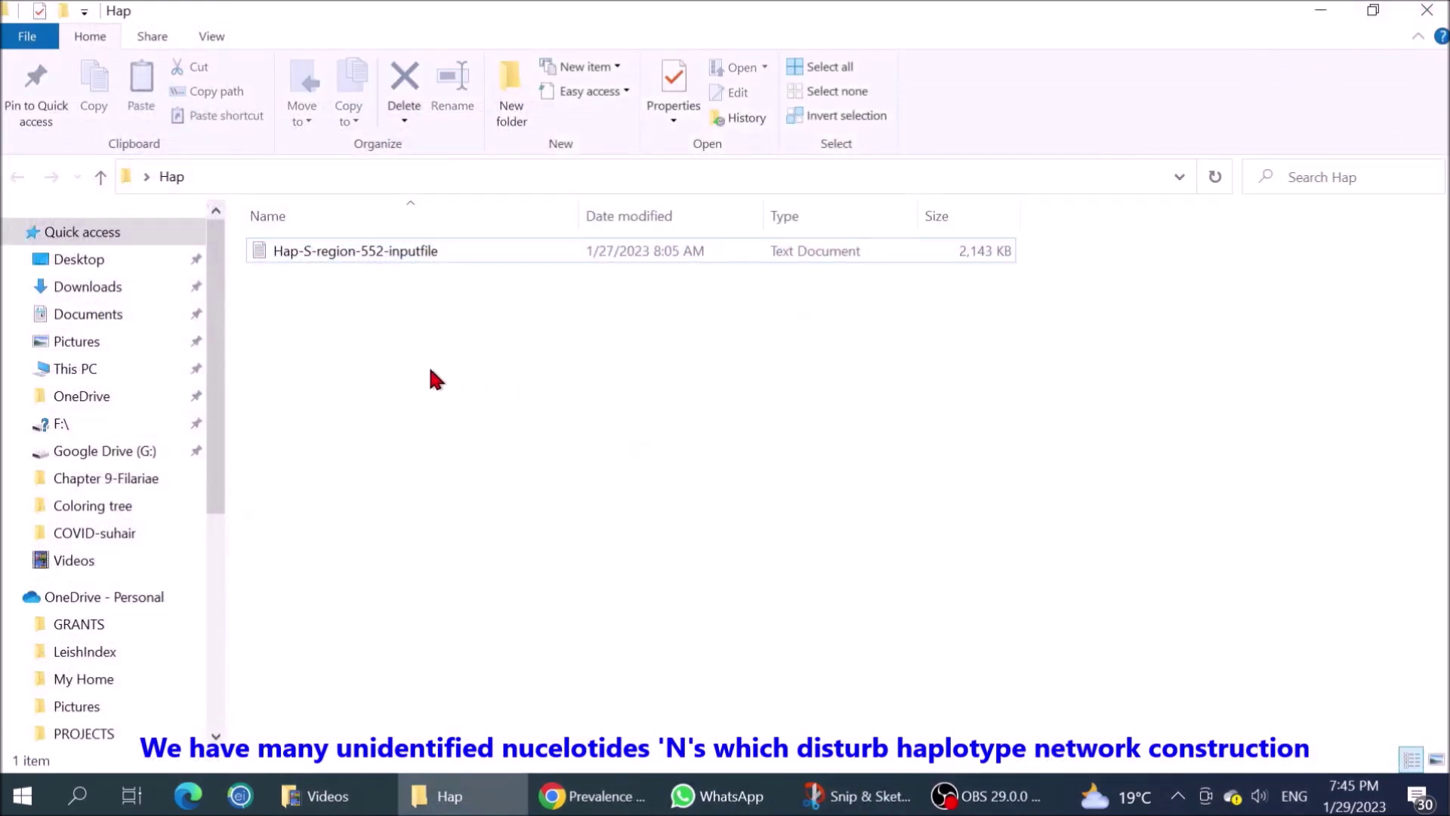
# Launch MEGA-X from Windows search and move its window up and left.
pyautogui.click(77, 796)
pyautogui.click(154, 198)
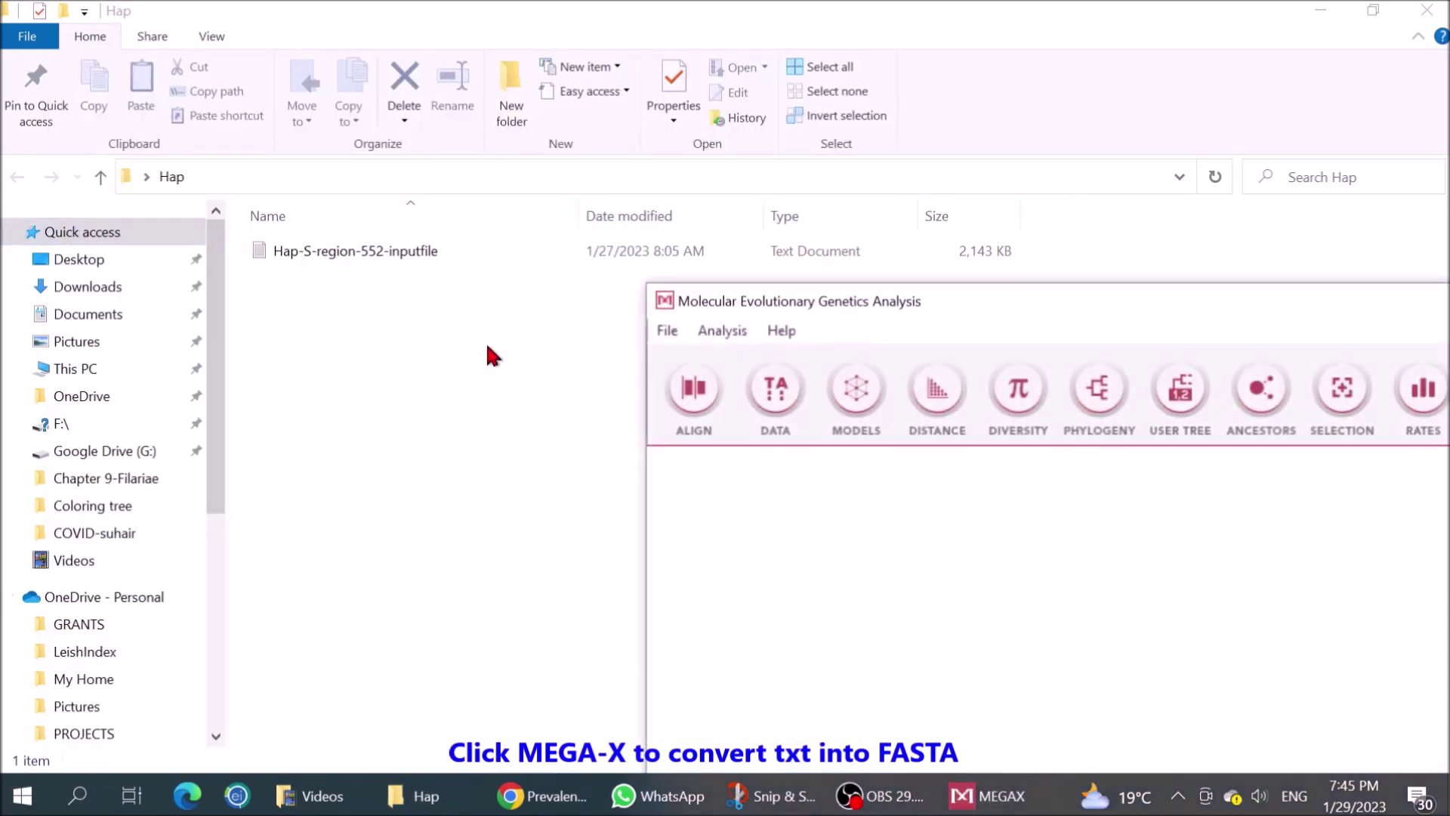
pyautogui.moveTo(1033, 300); pyautogui.dragTo(616, 157)
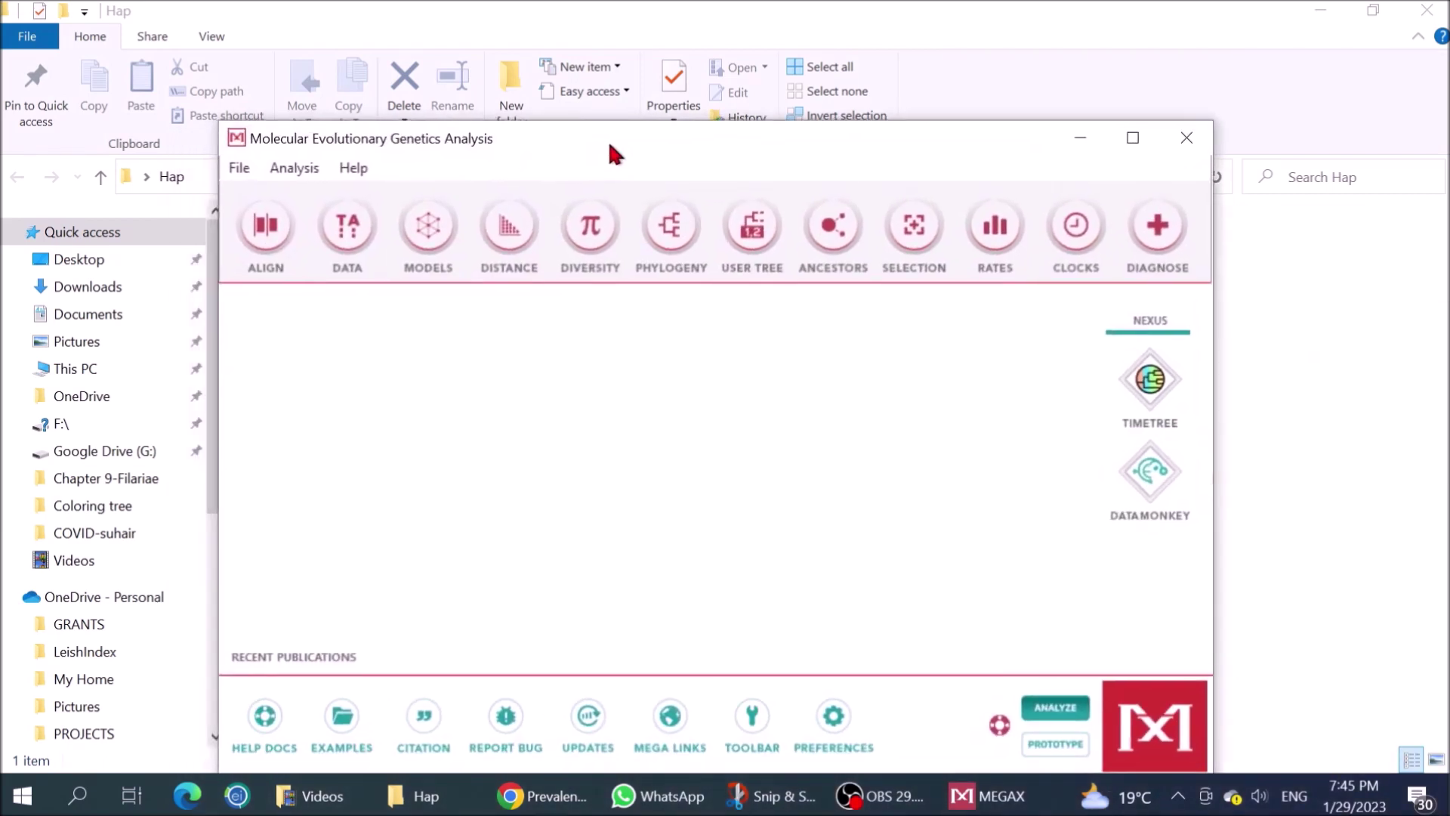
# Open Hap\Hap-S-region-552-inputfile.txt in MEGA-X's text file editor.
pyautogui.click(238, 170)
pyautogui.click(295, 167)
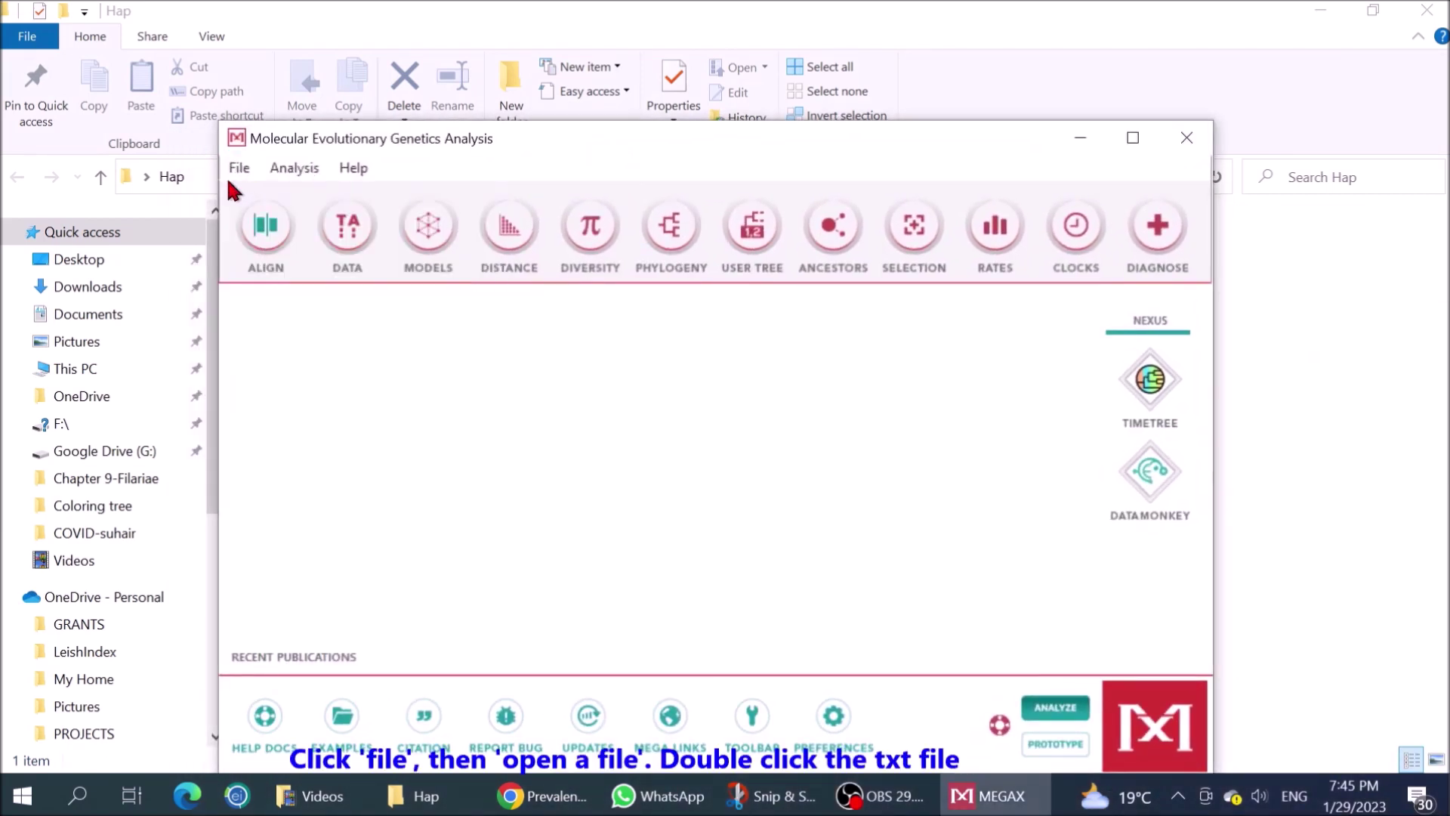
pyautogui.click(239, 169)
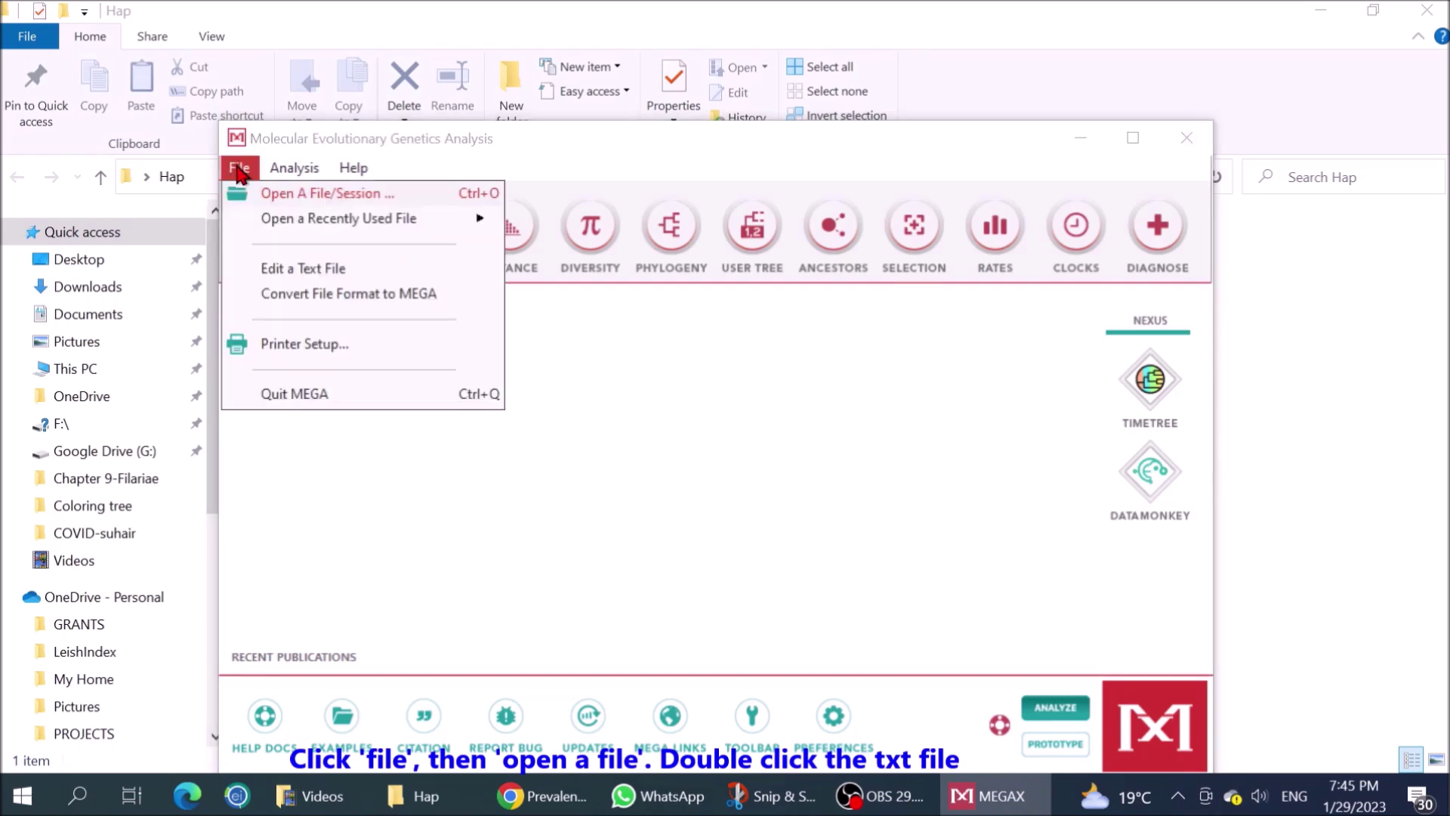
pyautogui.click(276, 188)
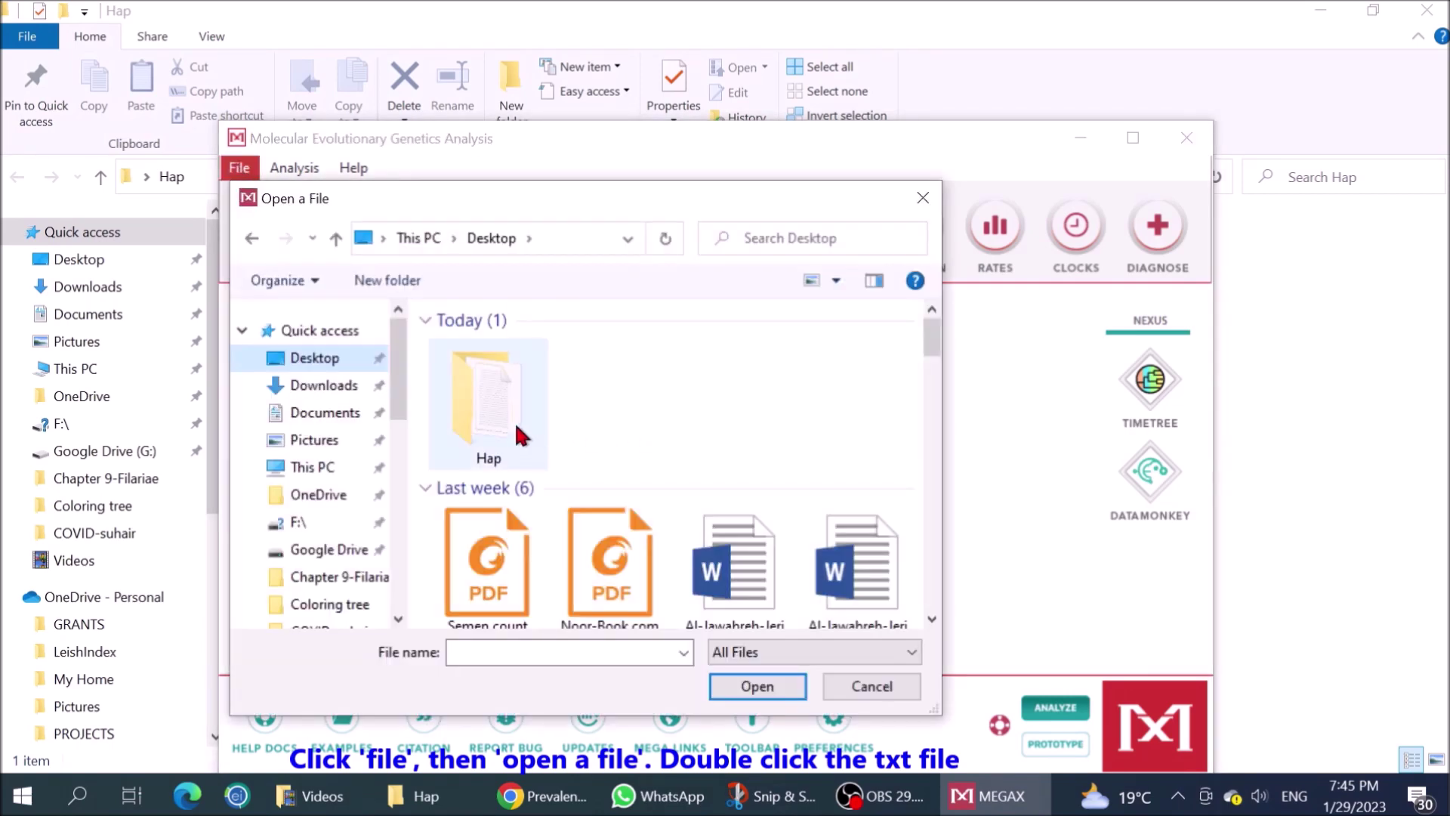
pyautogui.doubleClick(513, 418)
pyautogui.doubleClick(518, 348)
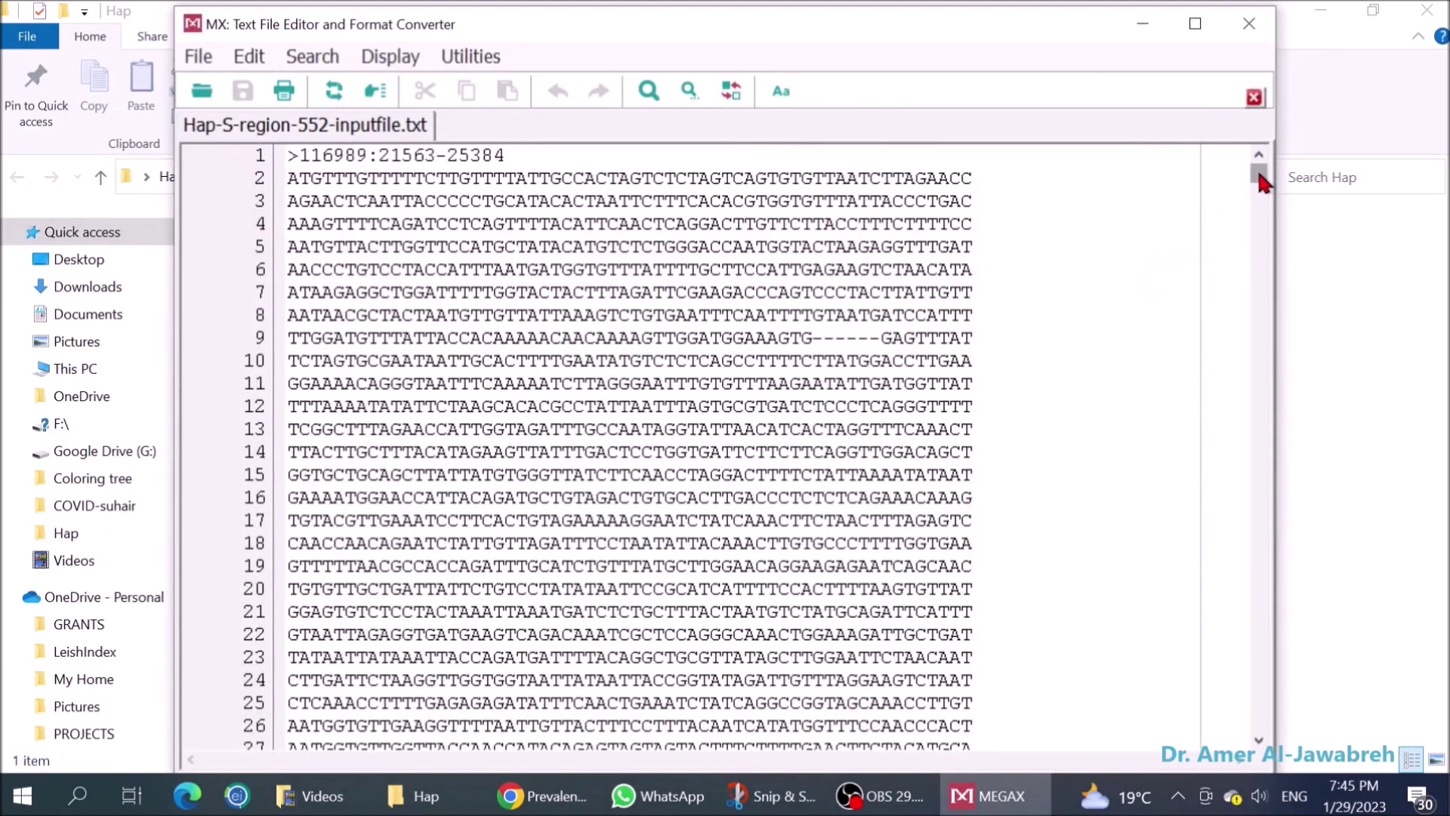
pyautogui.moveTo(1259, 175); pyautogui.dragTo(1128, 16)
# Close the text editor, build a new DNA alignment, and insert Hap-S-region-552-inputfile.
pyautogui.click(1249, 23)
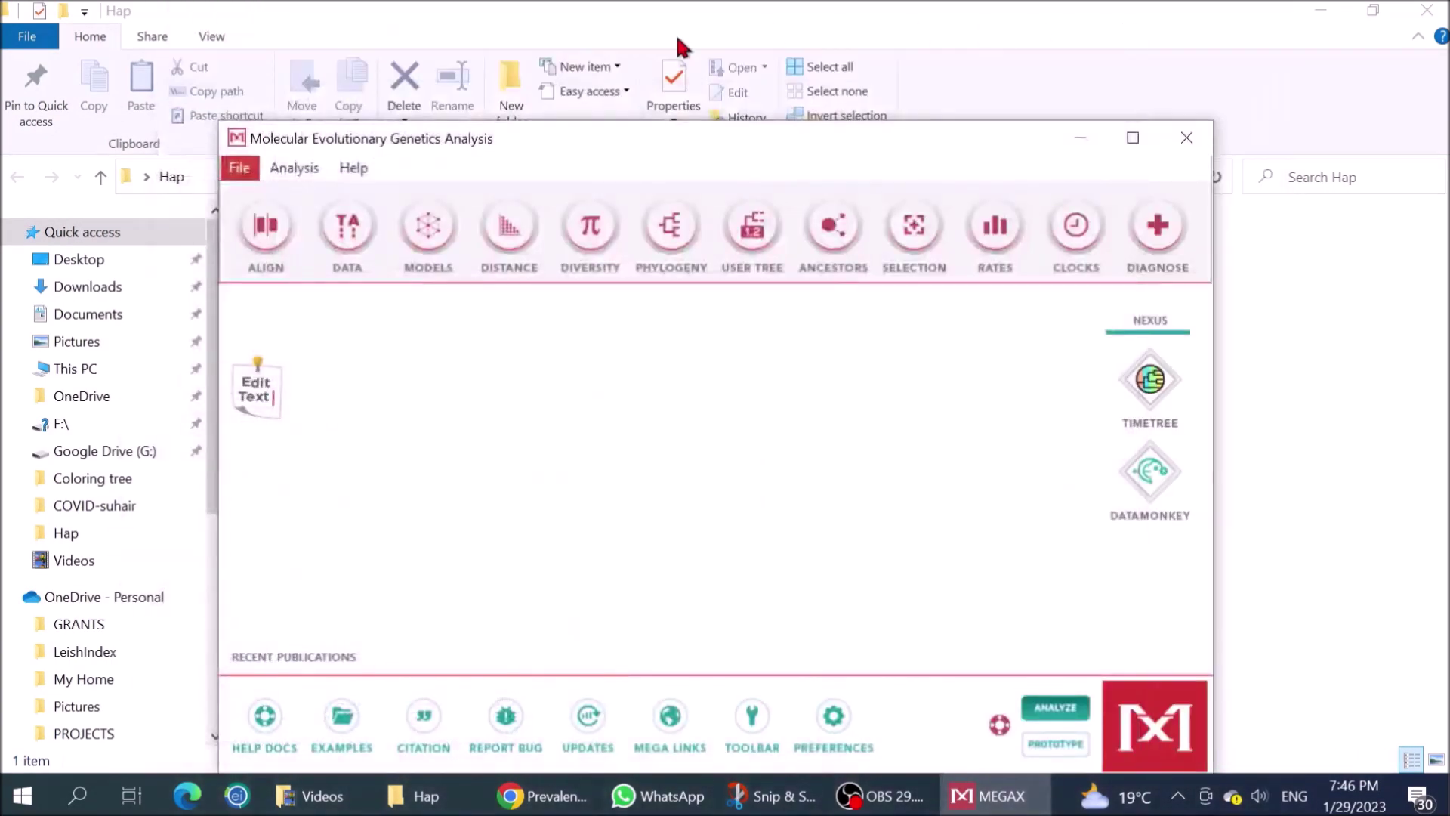
pyautogui.click(266, 224)
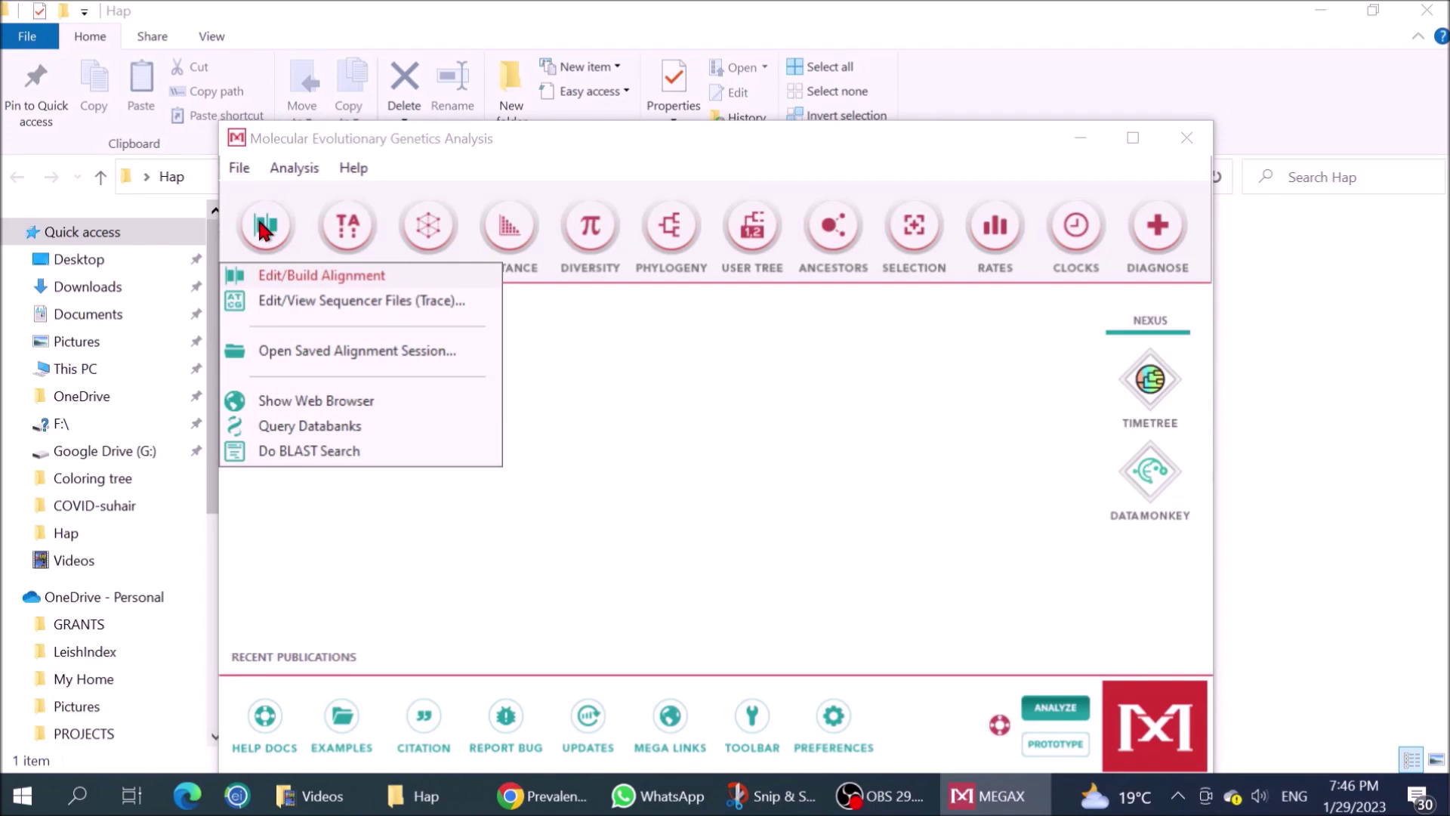
pyautogui.click(291, 273)
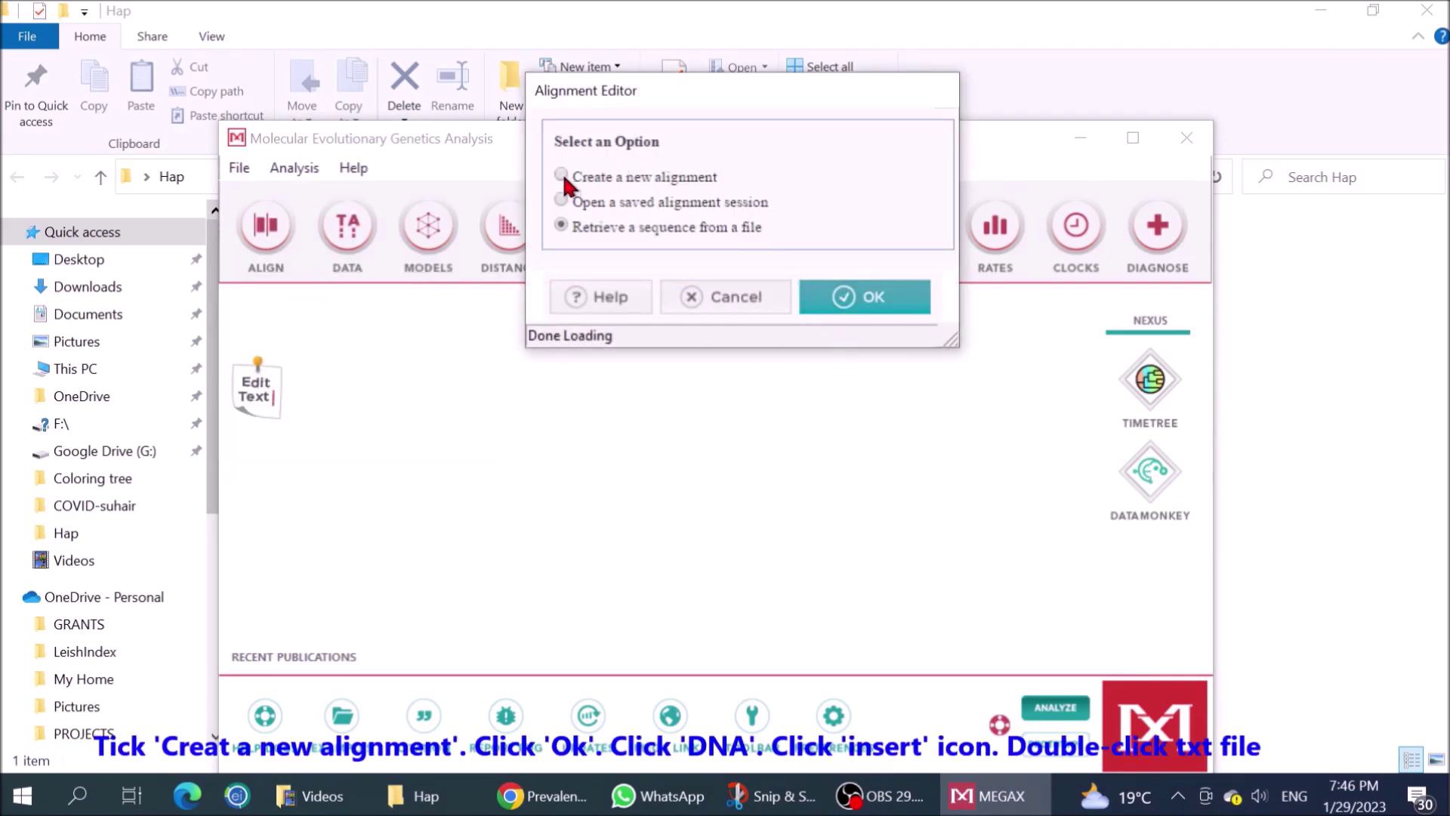
pyautogui.click(873, 297)
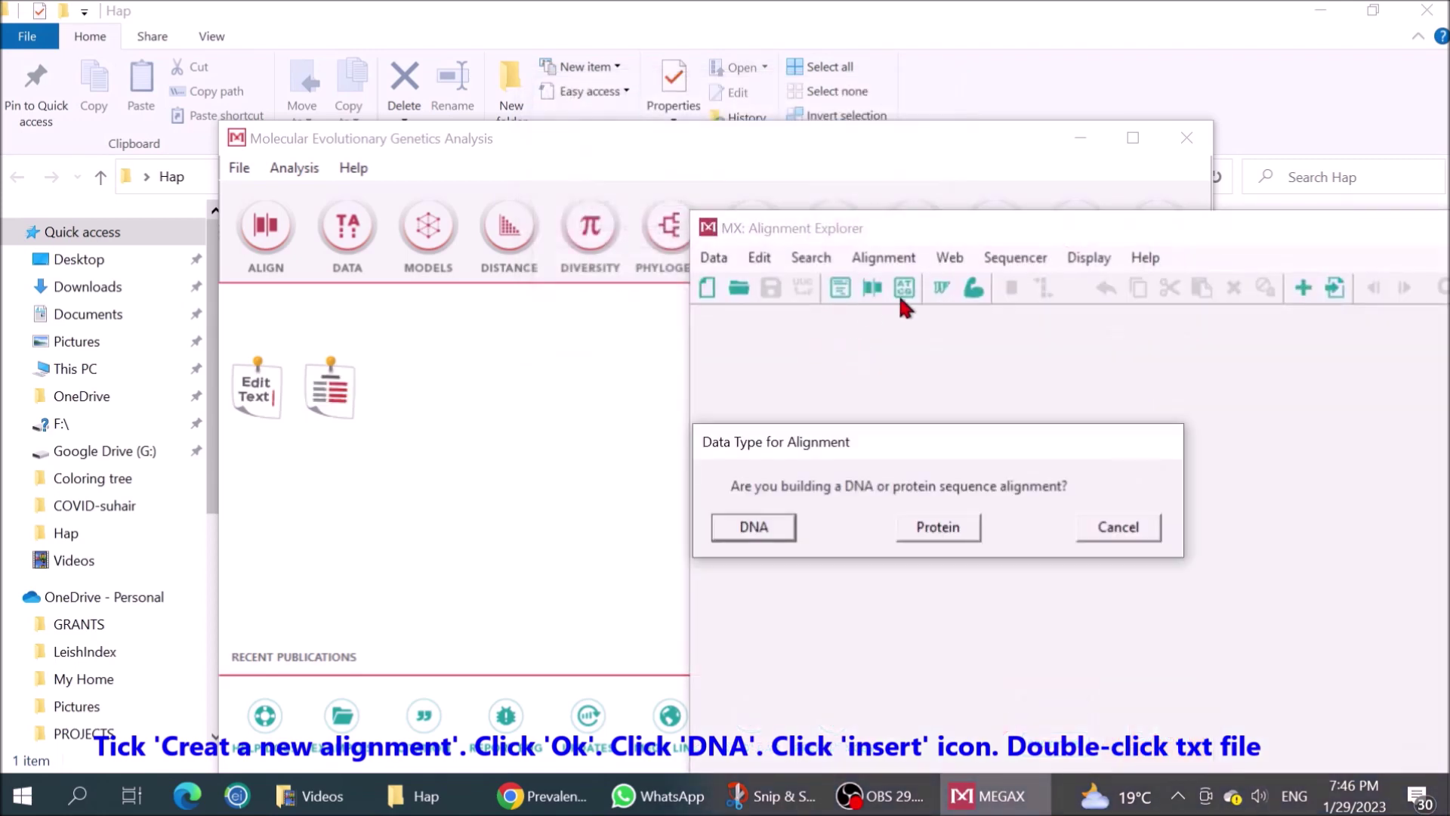
pyautogui.click(755, 528)
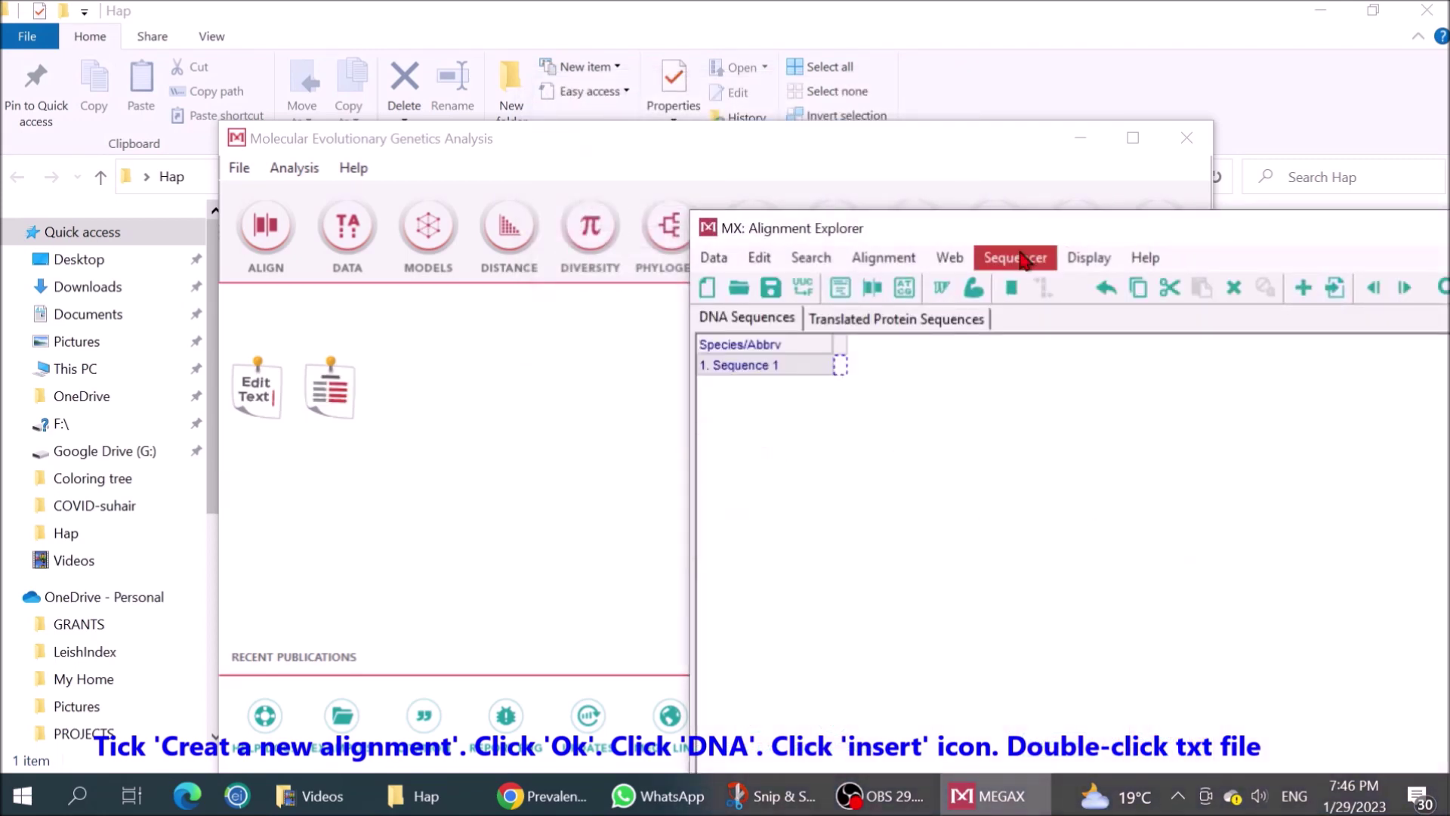
pyautogui.moveTo(1078, 241); pyautogui.dragTo(634, 169)
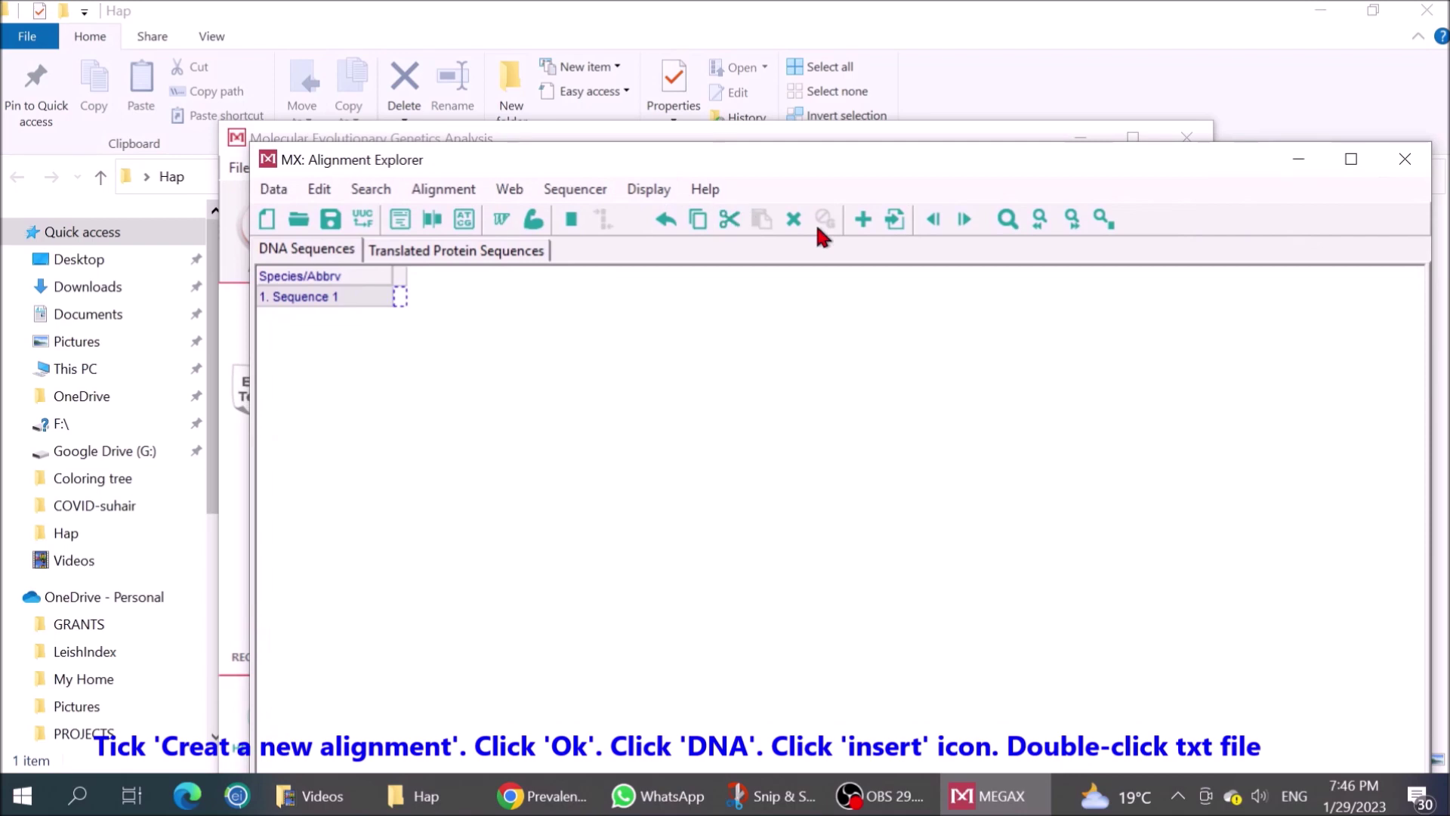
pyautogui.click(893, 221)
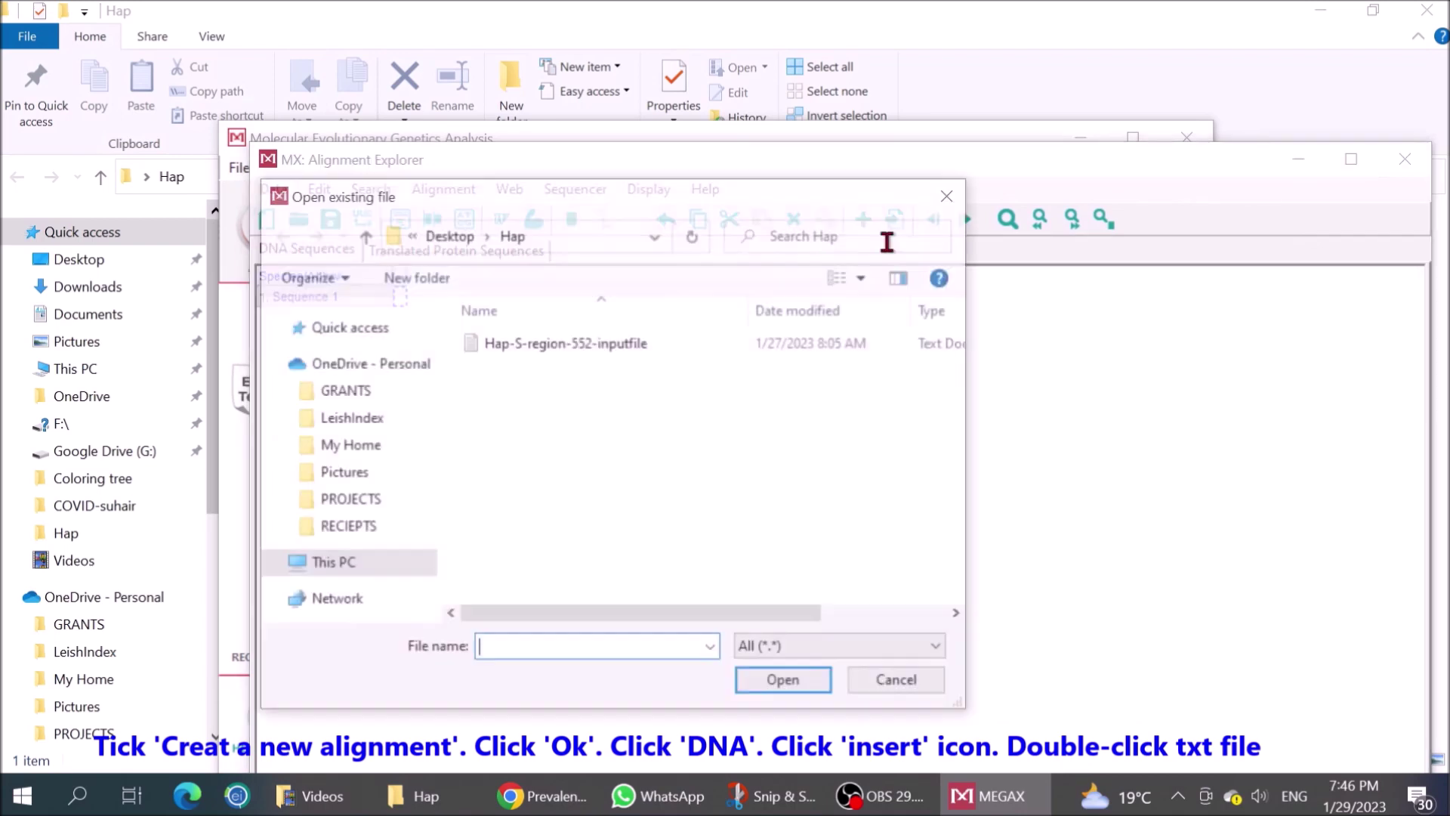
pyautogui.doubleClick(565, 343)
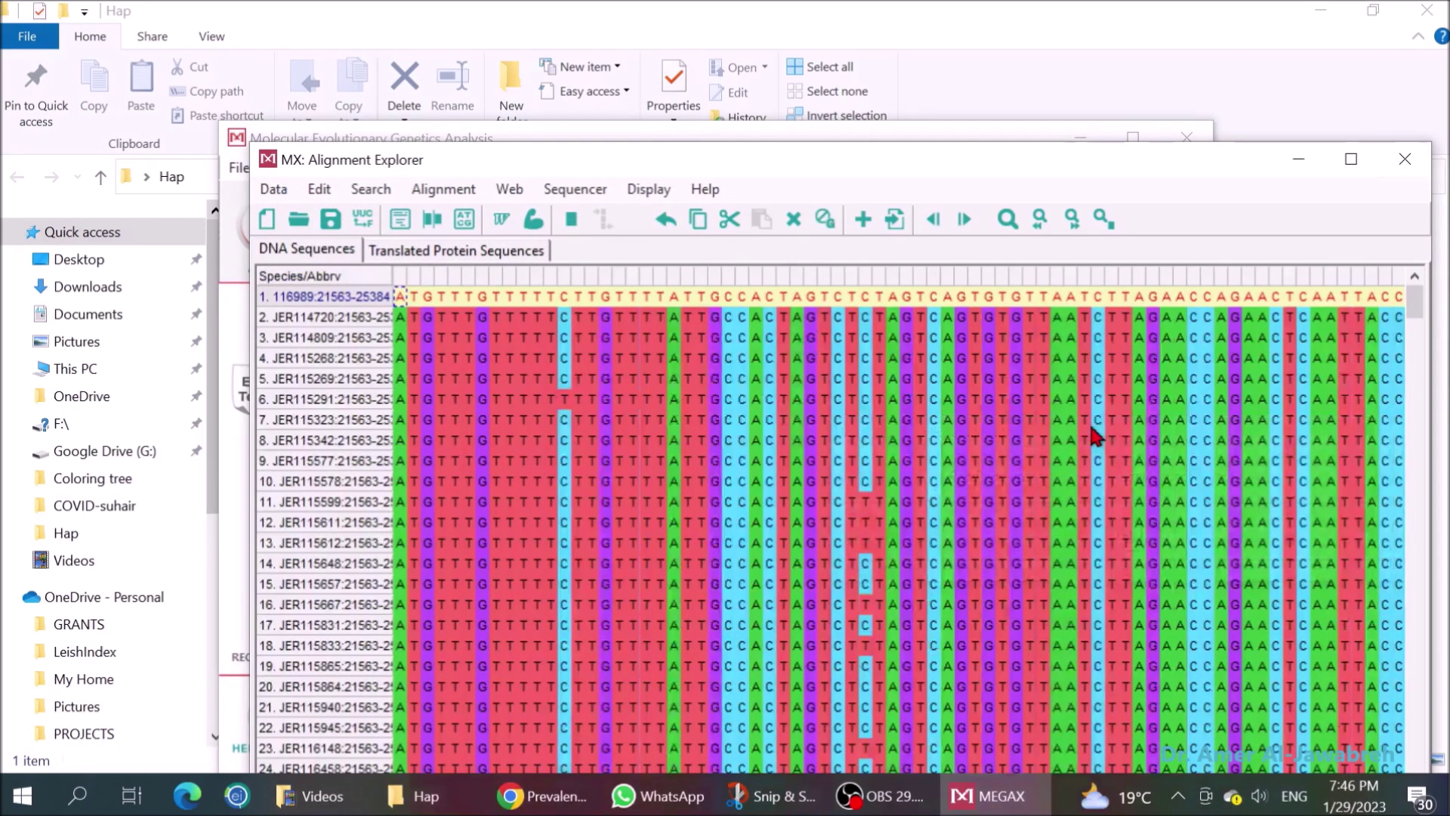
# Maximize the alignment and delete the empty 'Sequence 1' row 553.
pyautogui.click(1351, 159)
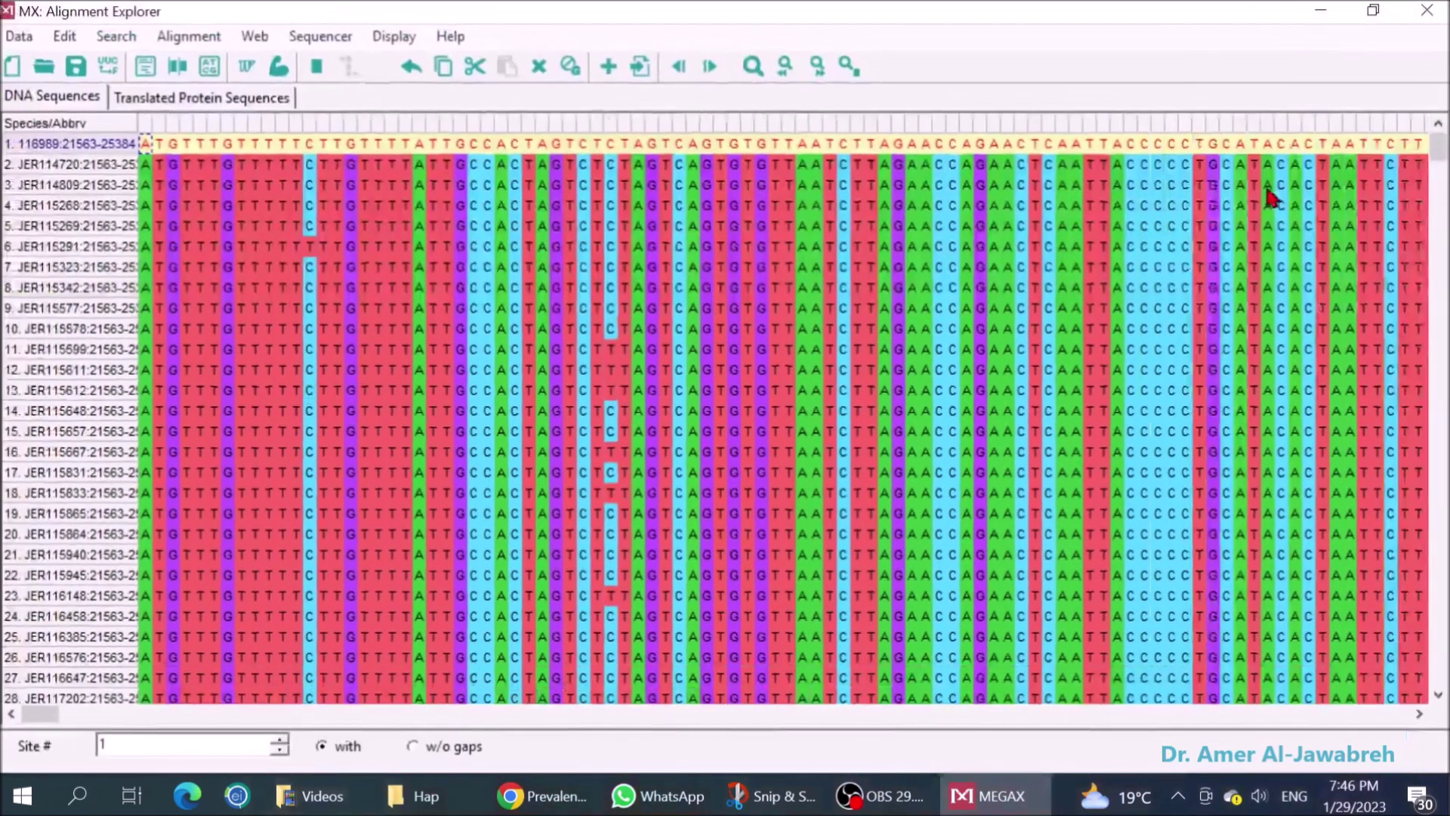
pyautogui.click(227, 225)
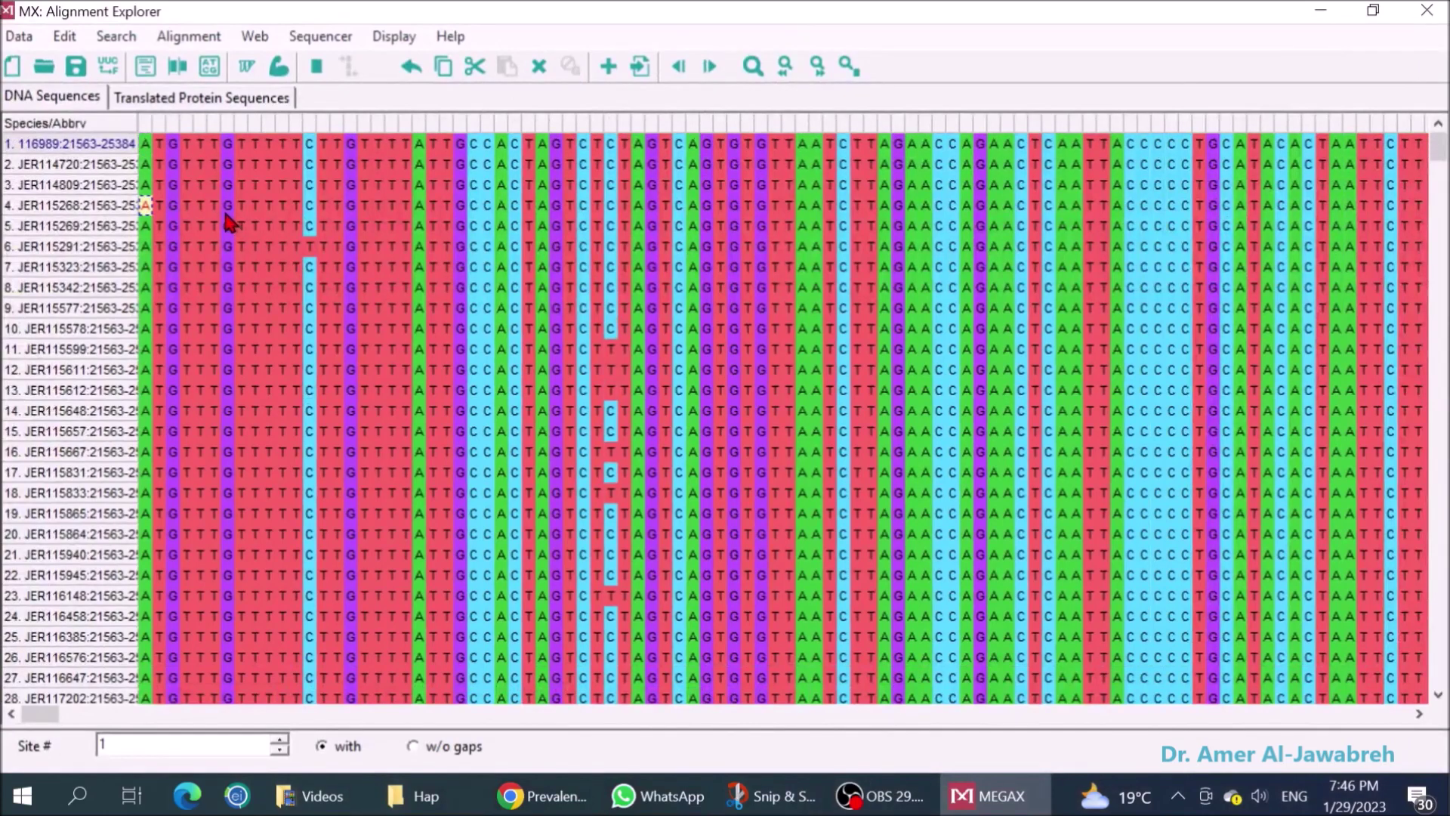
pyautogui.click(51, 151)
pyautogui.hotkey('ctrl', 'End')
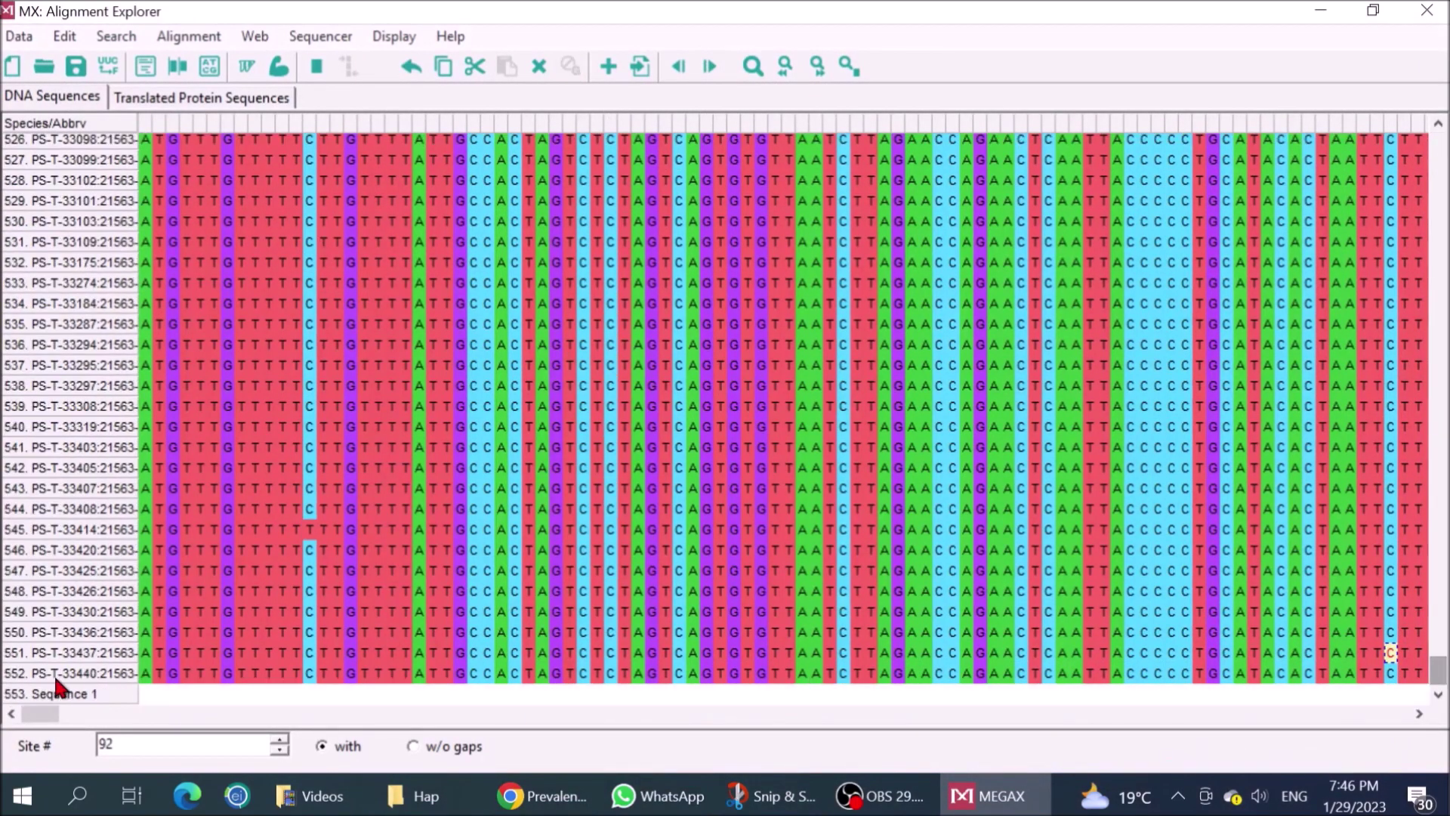
pyautogui.click(11, 680)
pyautogui.click(14, 695)
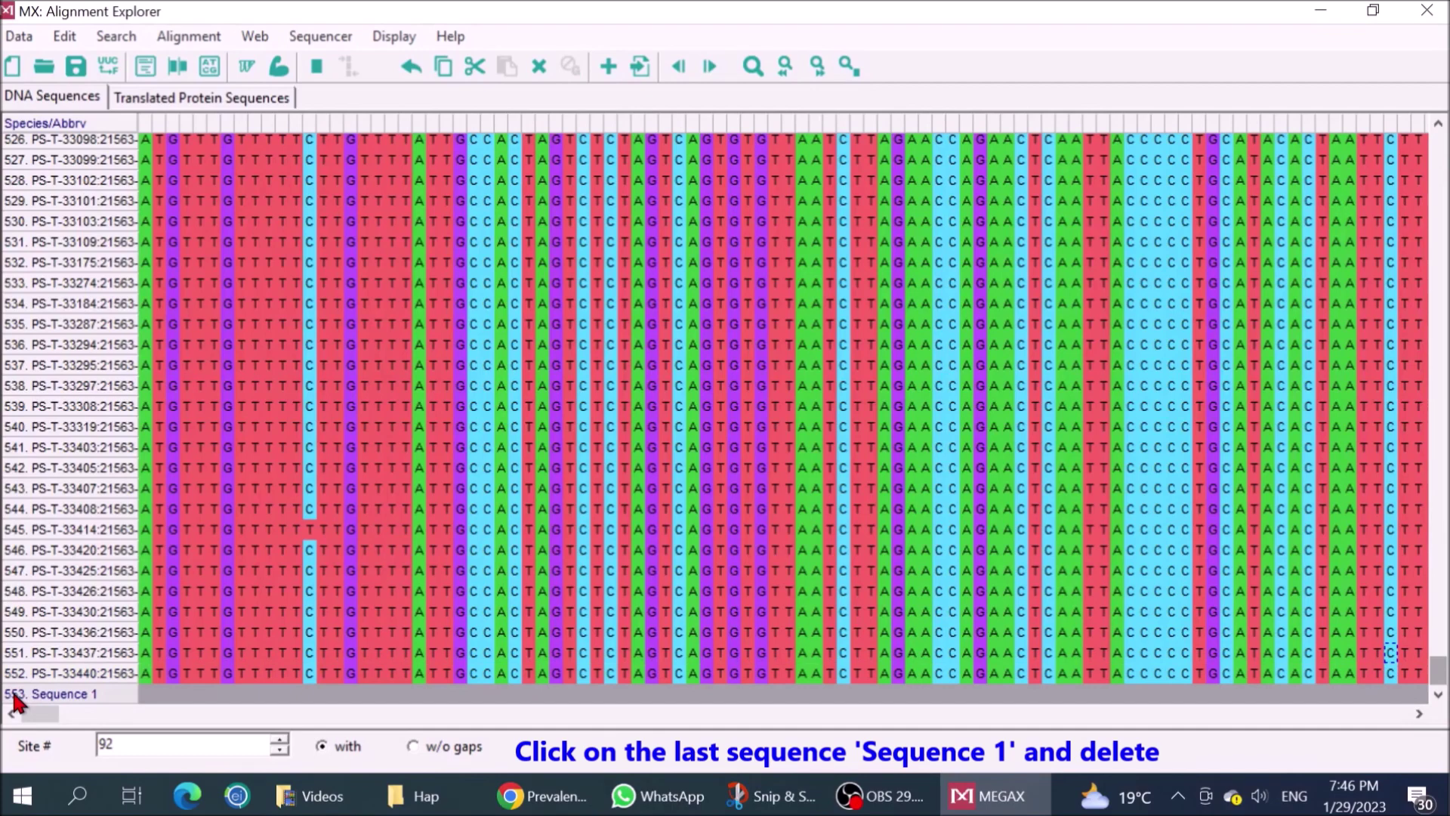
pyautogui.press('Delete')
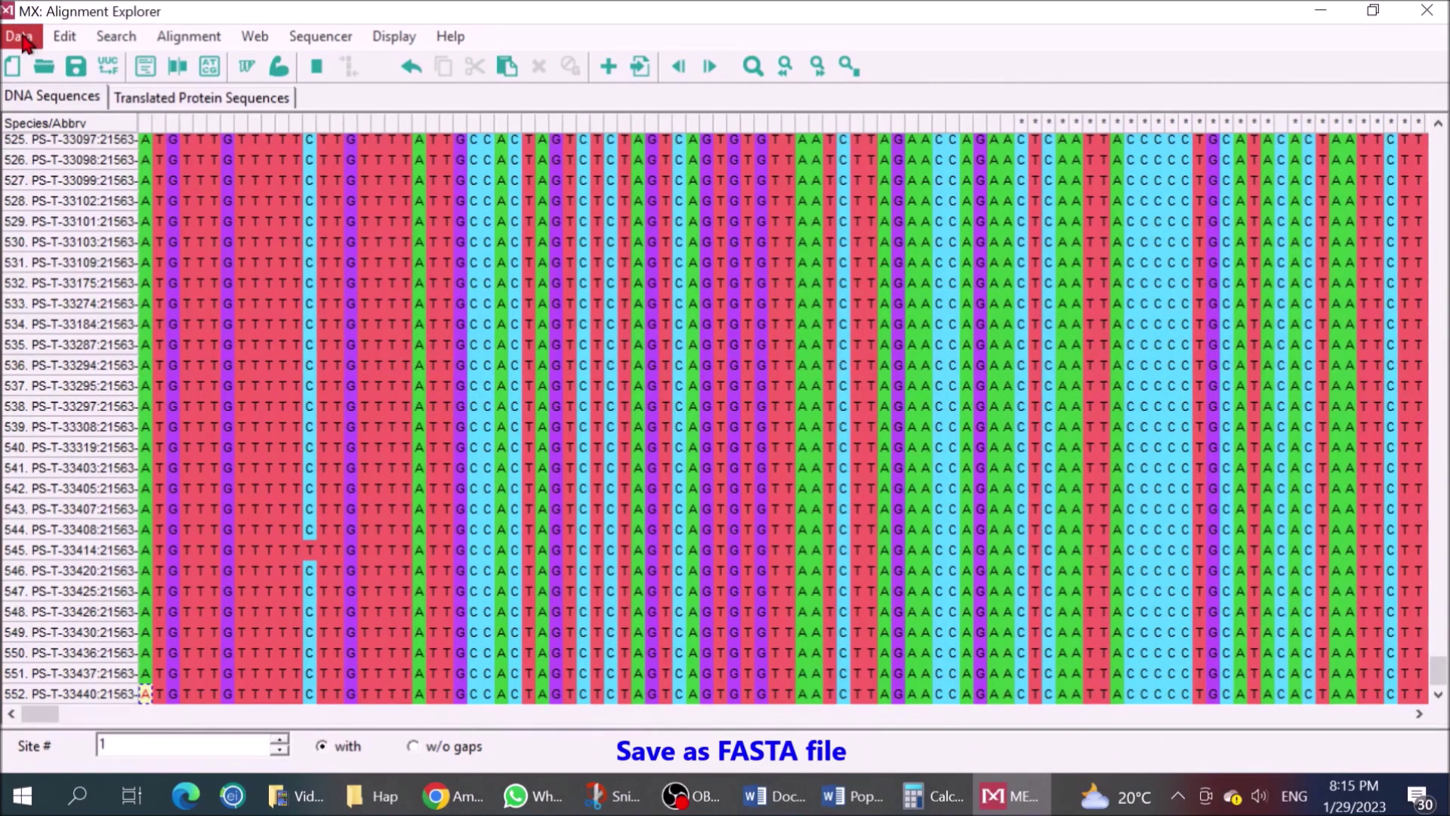
# Export the alignment in FASTA format as Hap-S-region-552-inputfile in the Hap folder.
pyautogui.click(19, 36)
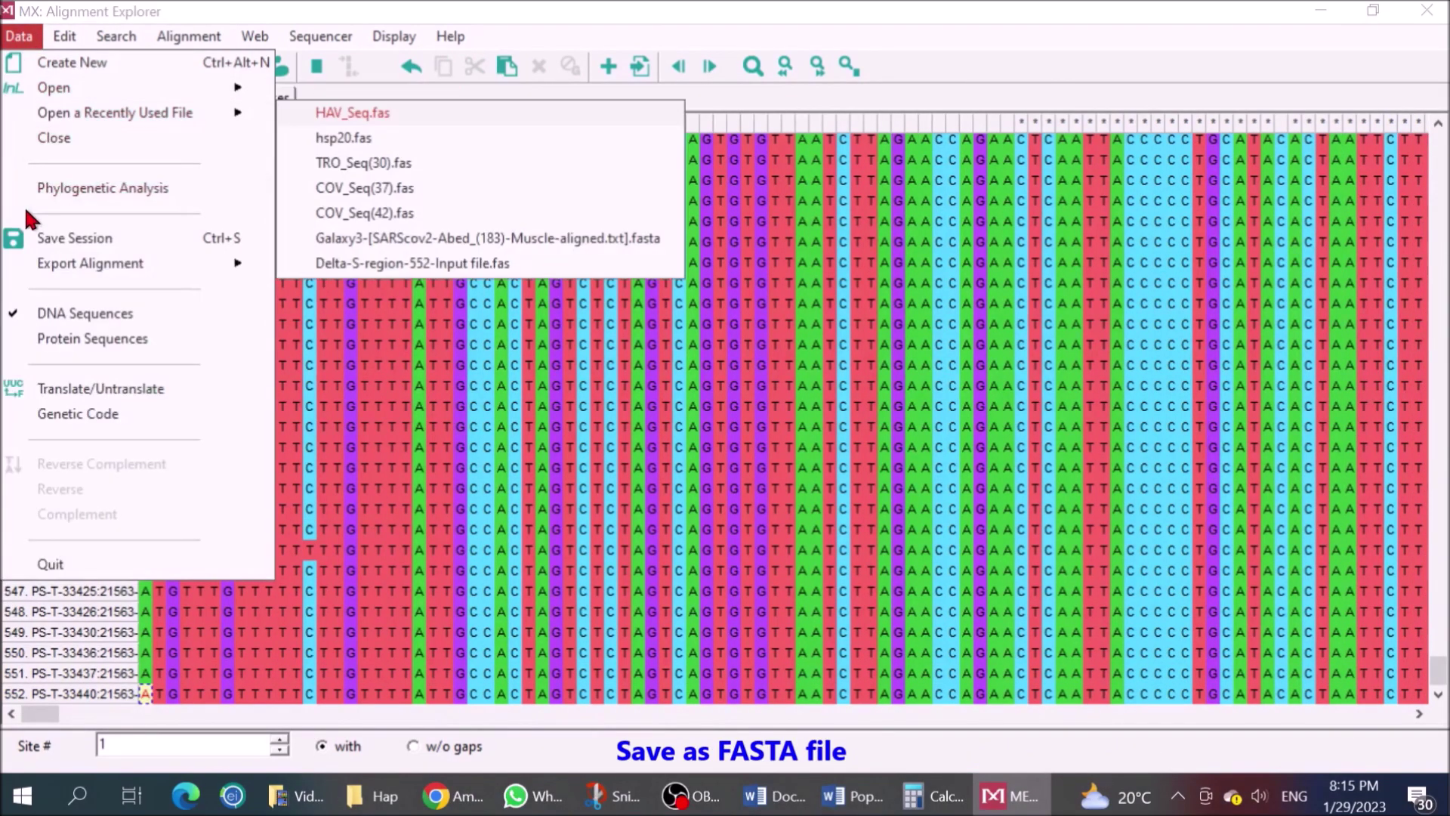
pyautogui.moveTo(77, 265)
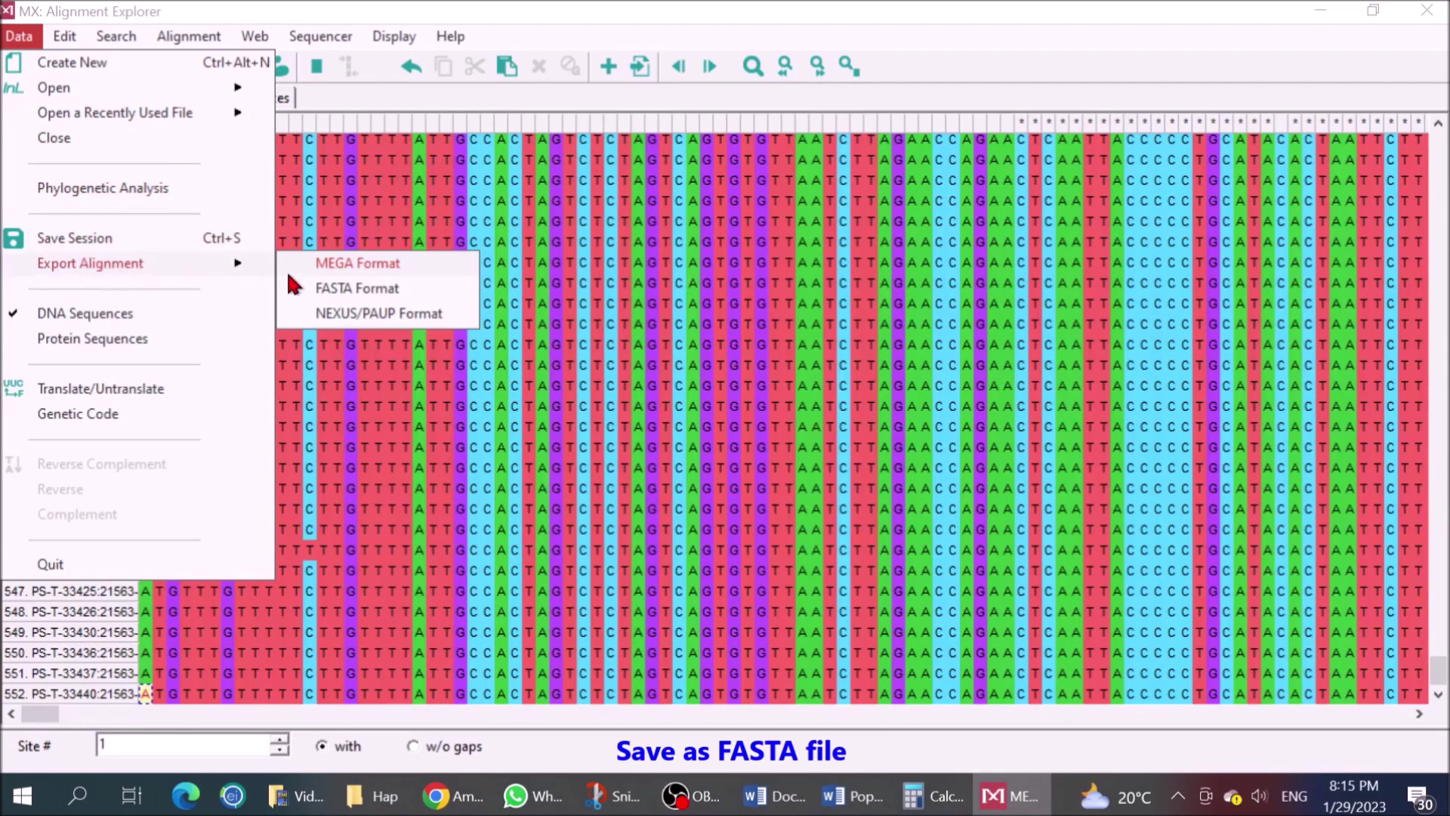
pyautogui.click(333, 285)
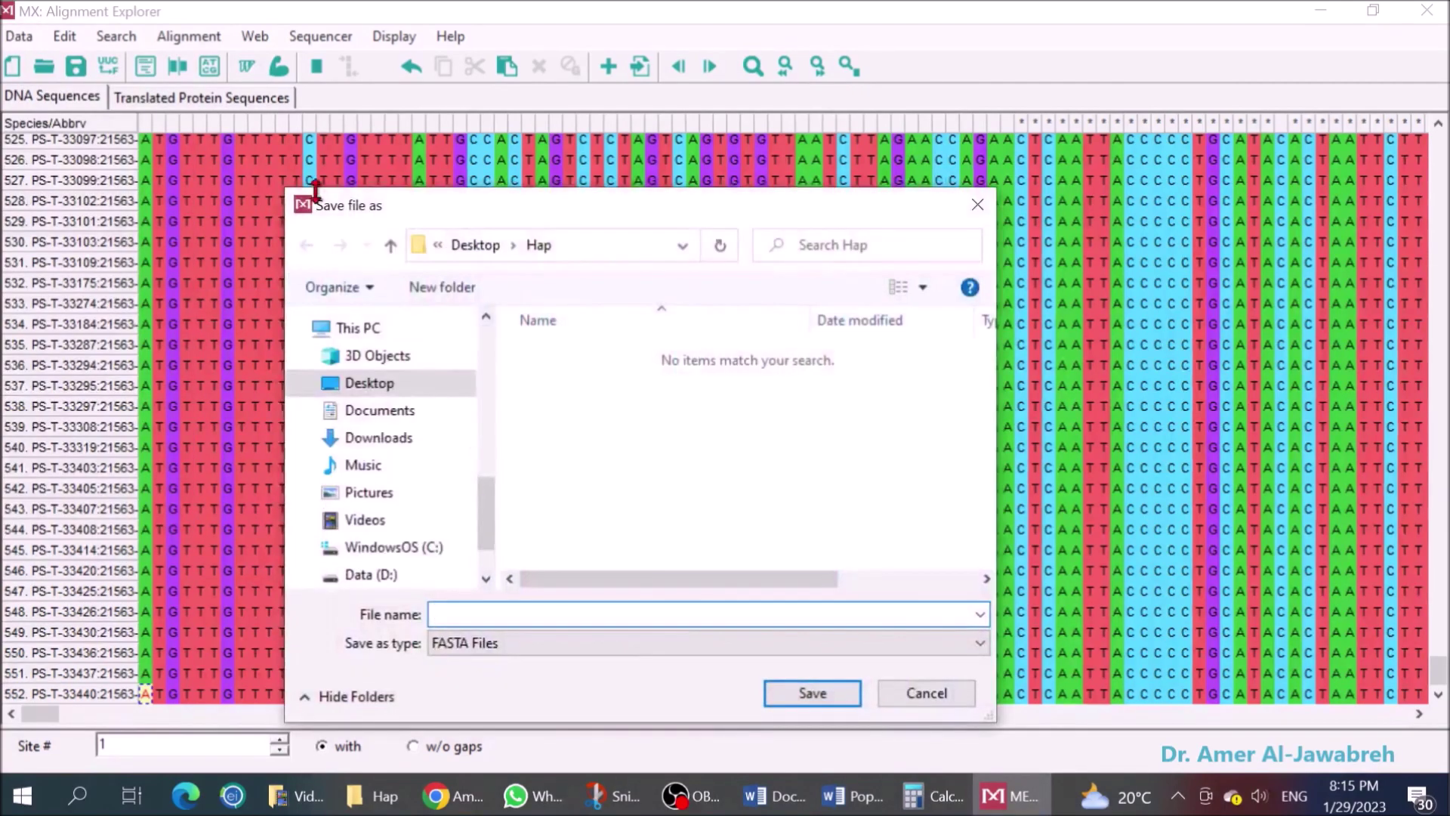
pyautogui.write('Hap-S-region-552-inputfile')
pyautogui.click(978, 643)
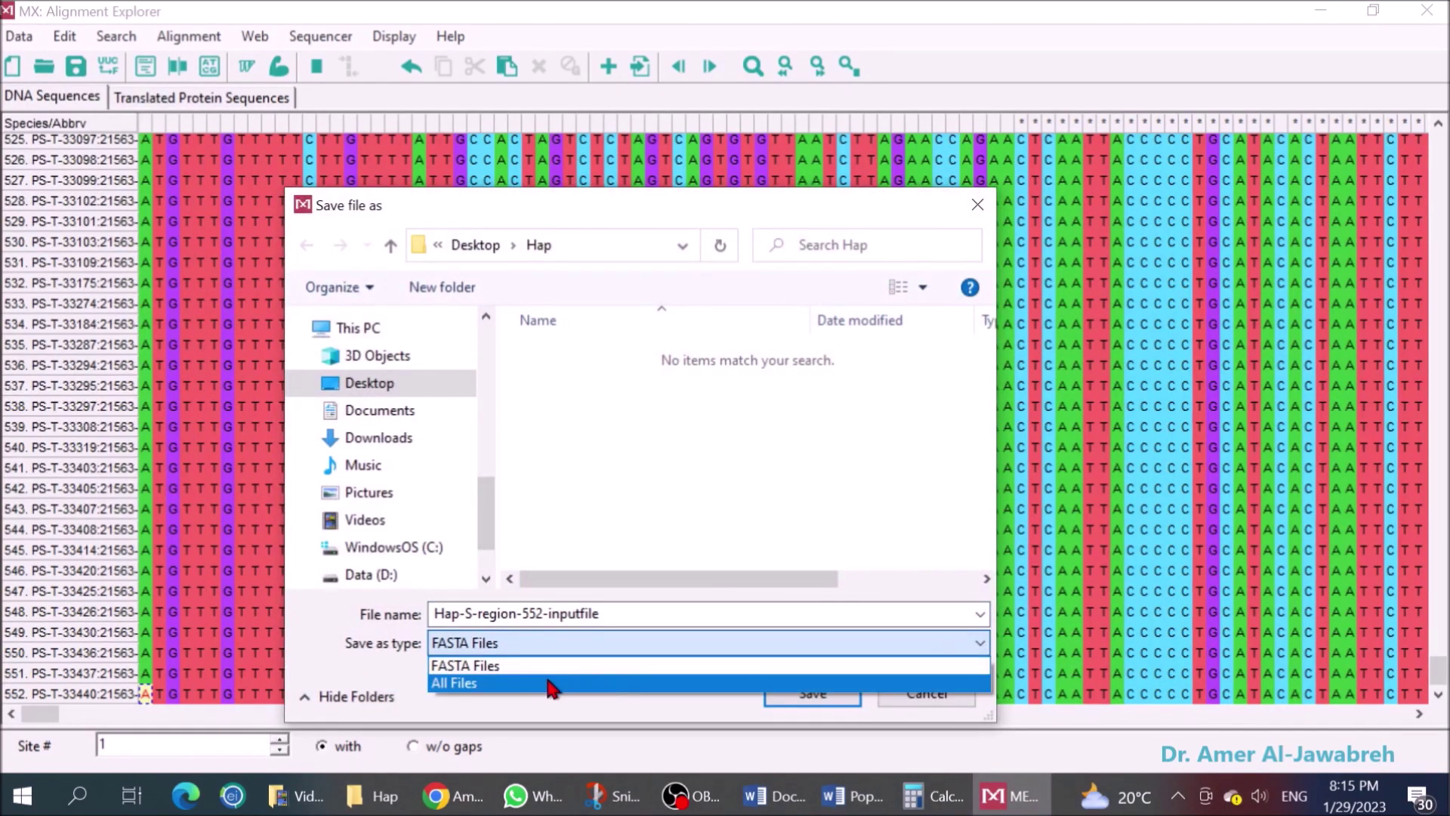
pyautogui.click(550, 683)
pyautogui.click(641, 346)
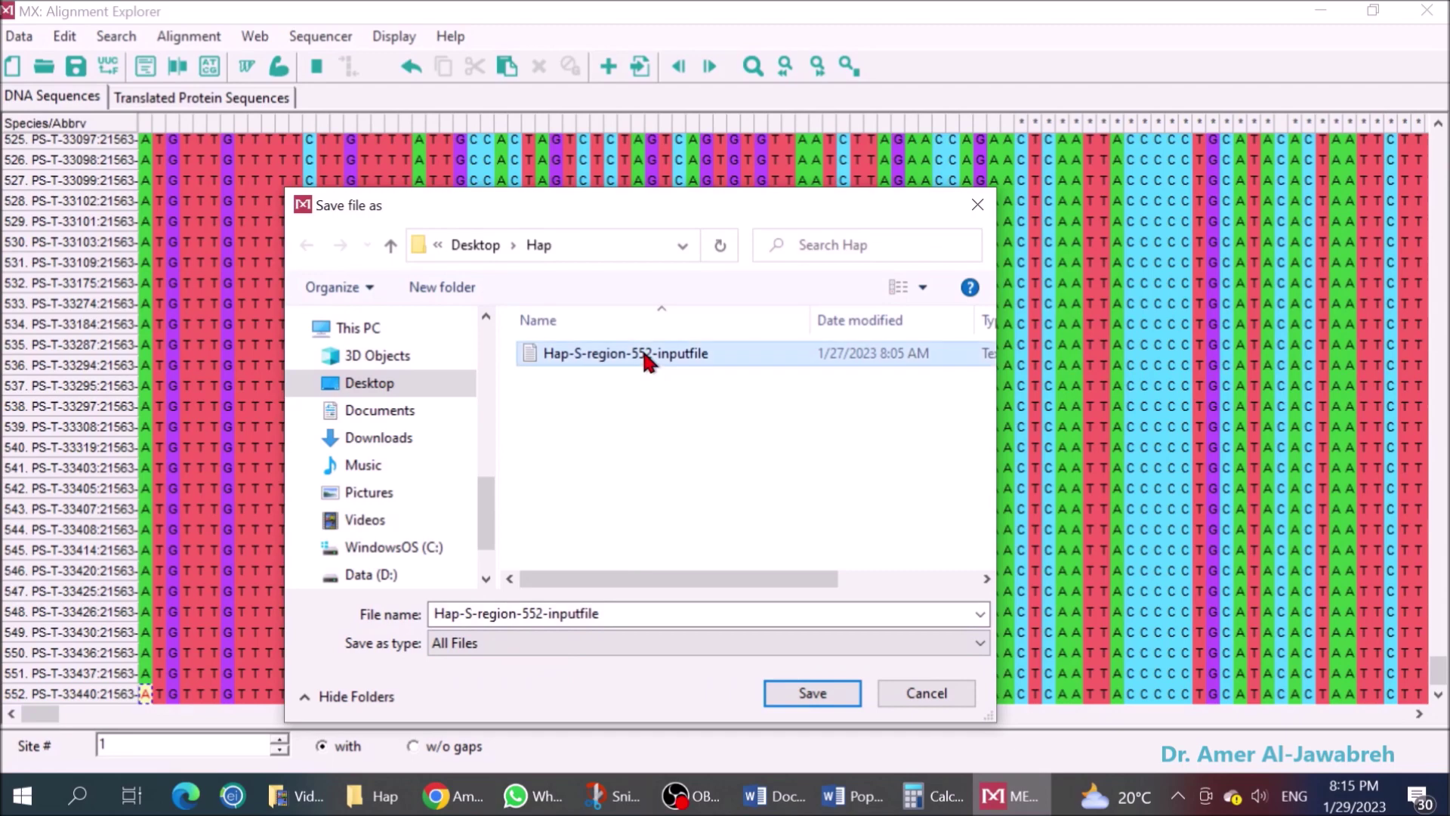
pyautogui.click(797, 699)
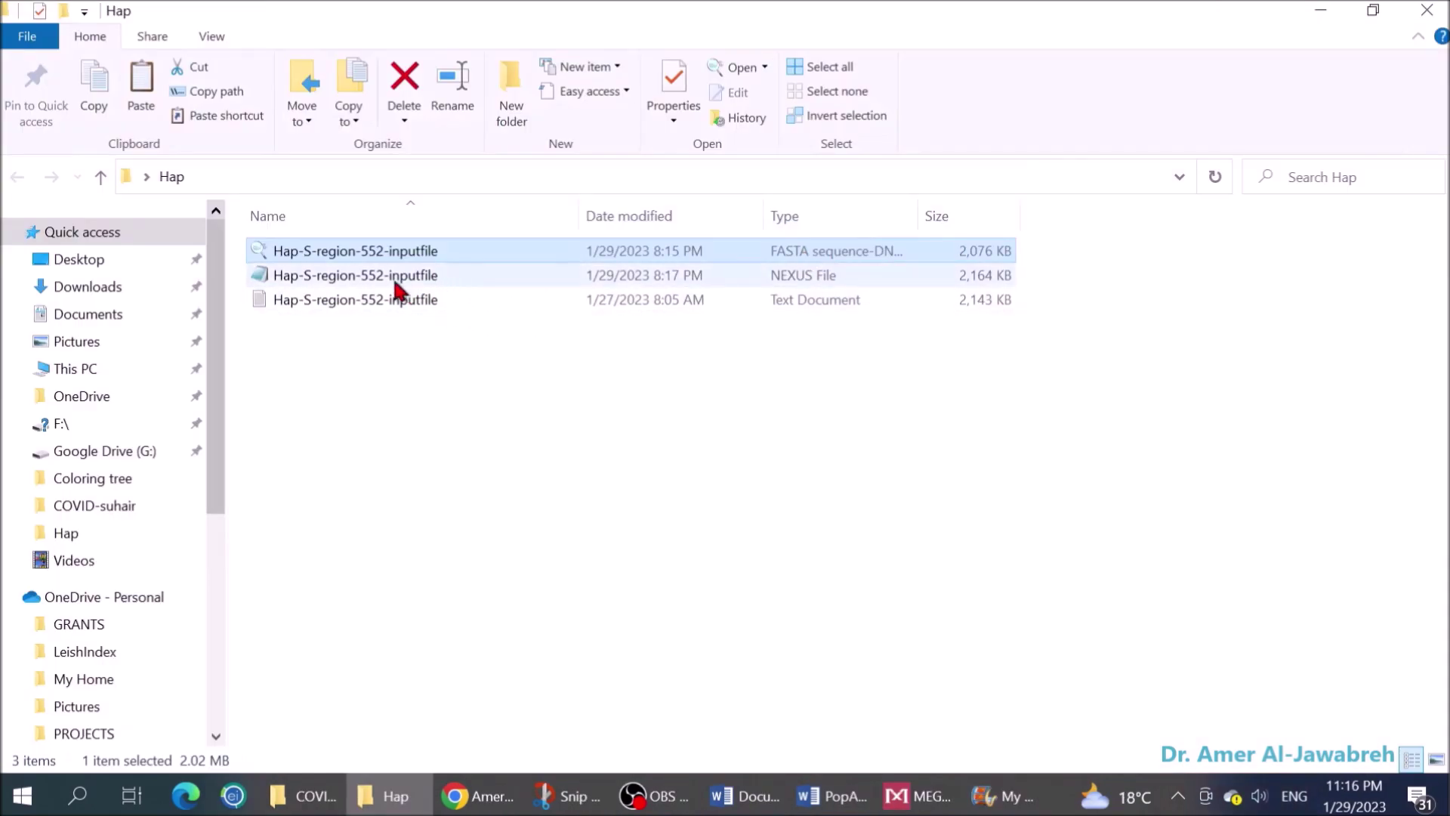
pyautogui.click(377, 278)
# Open the Hap-S-region-552-inputfile FASTA file in maximized Notepad and select a run of N bases.
pyautogui.click(381, 252)
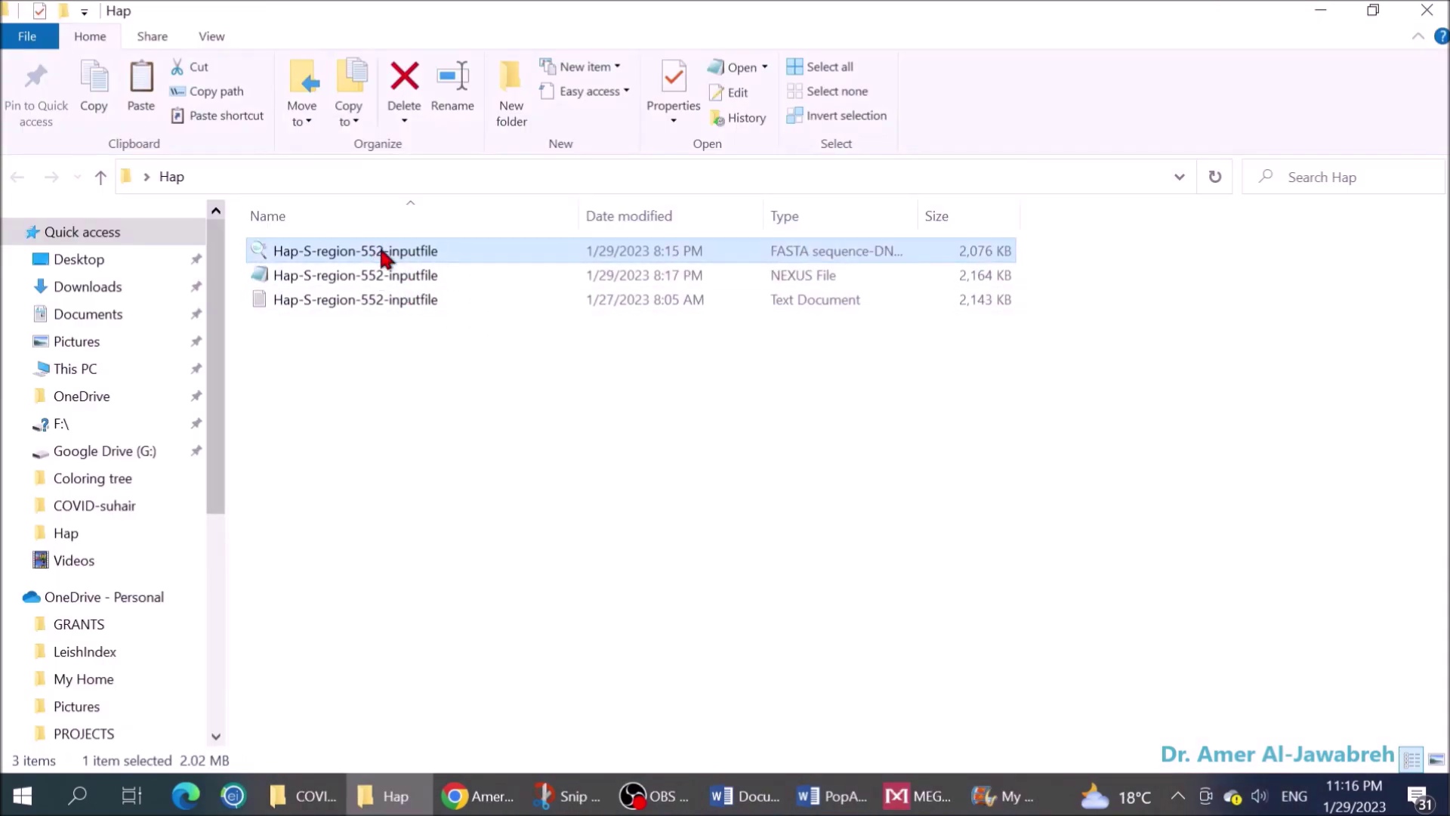
pyautogui.rightClick(455, 249)
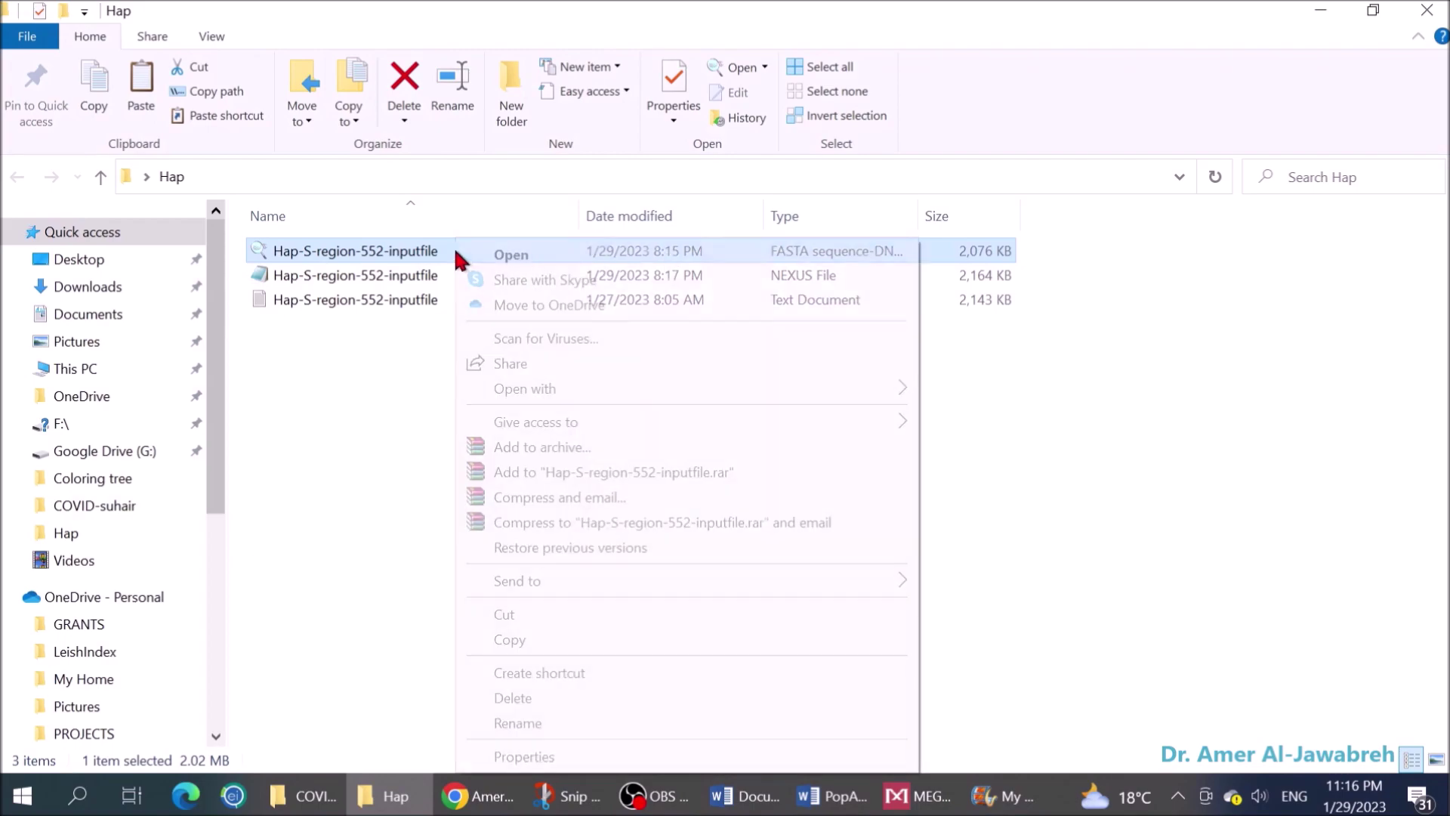
pyautogui.moveTo(635, 388)
pyautogui.click(966, 425)
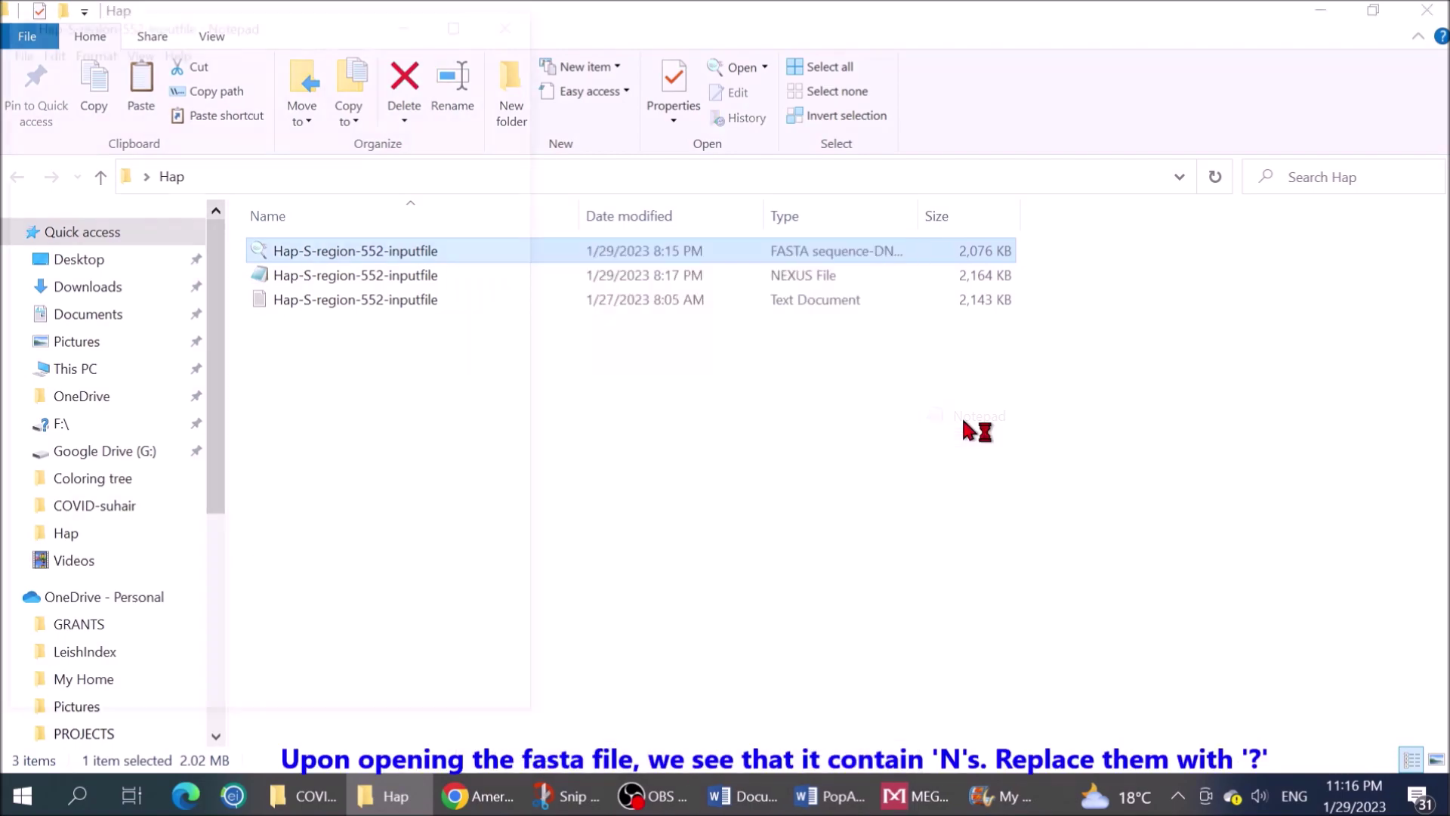
pyautogui.click(468, 14)
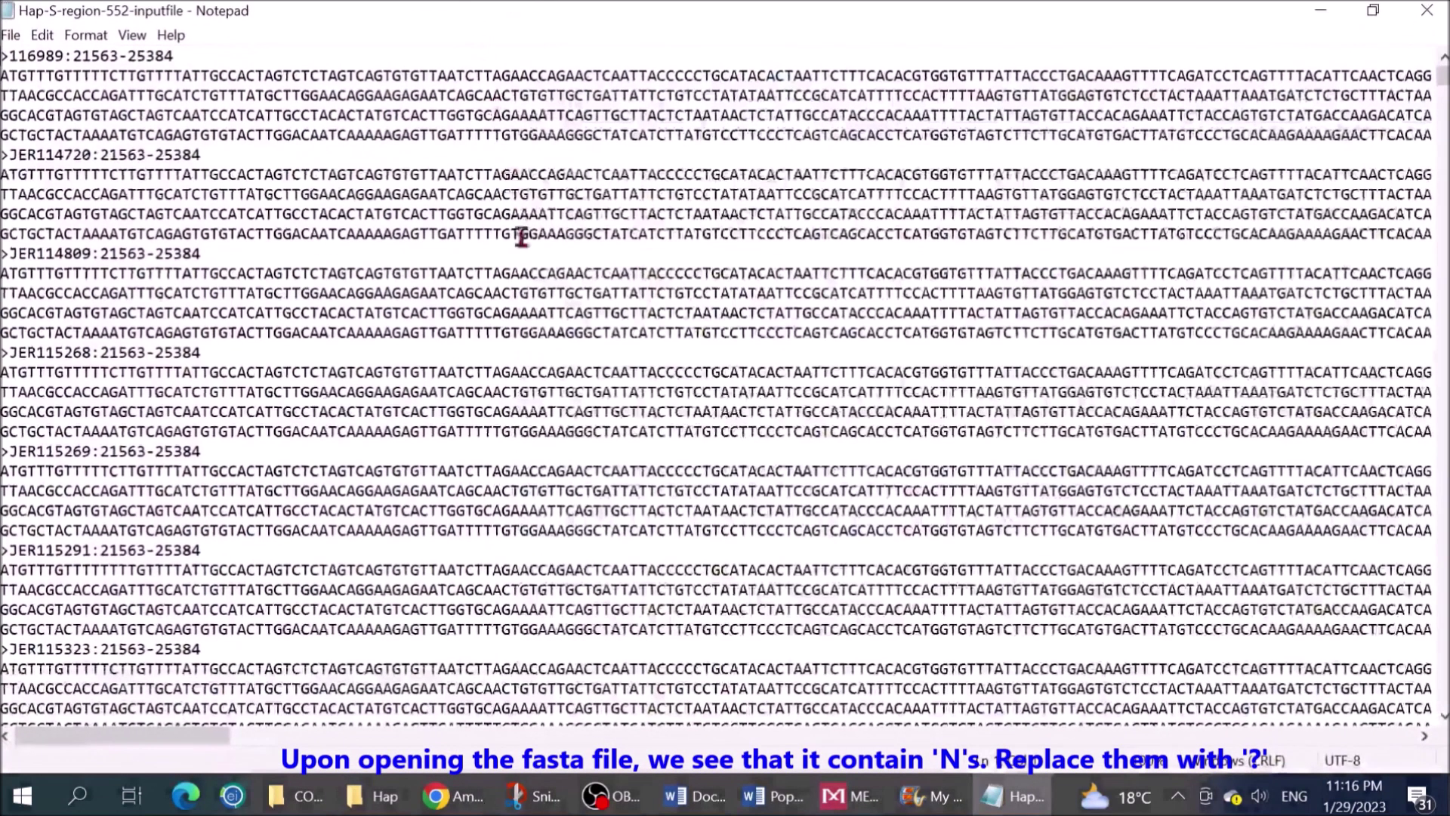
pyautogui.scroll(-15, 511, 259)
pyautogui.scroll(-1, 511, 259)
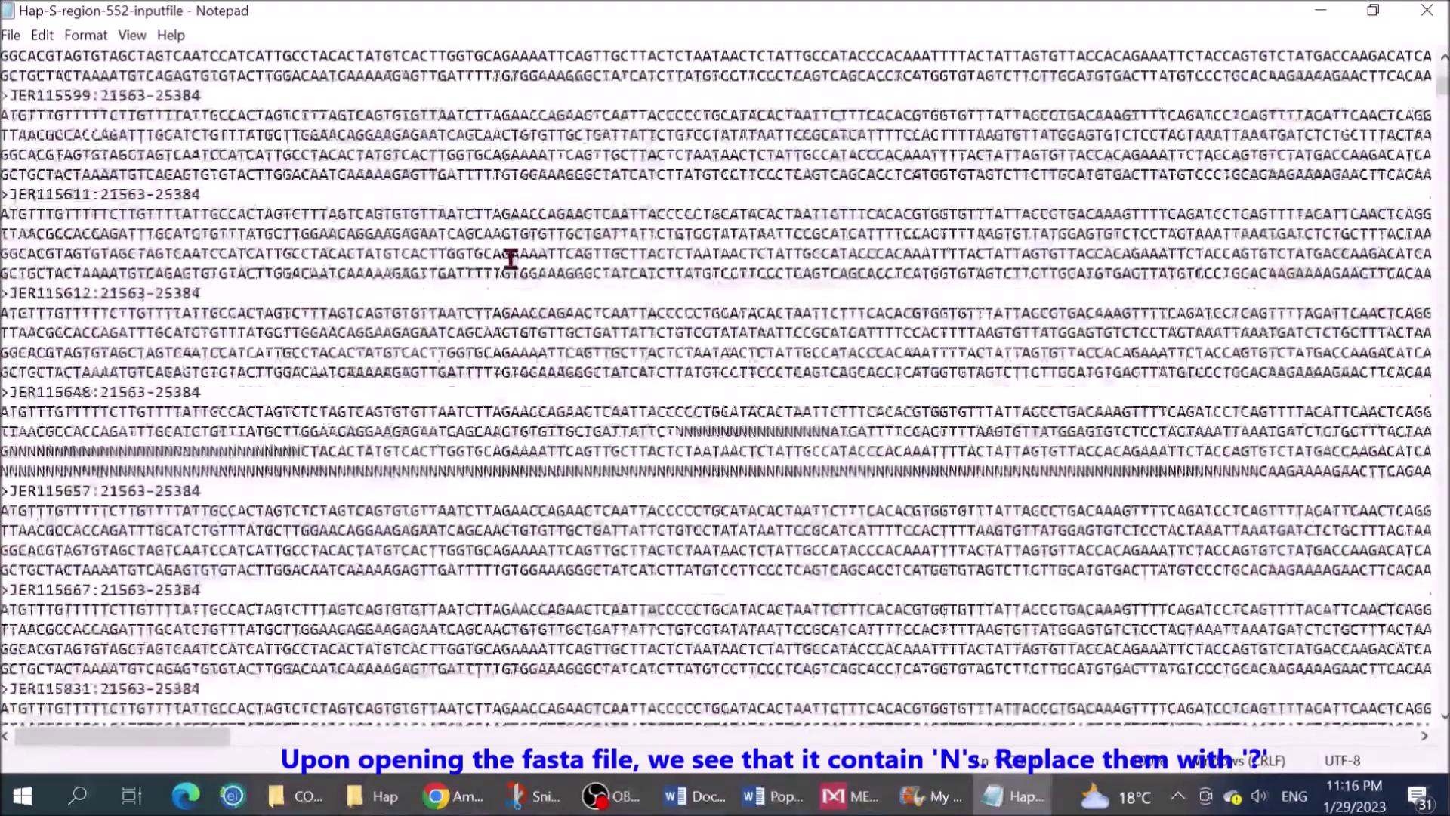
pyautogui.moveTo(7, 470); pyautogui.dragTo(1235, 474)
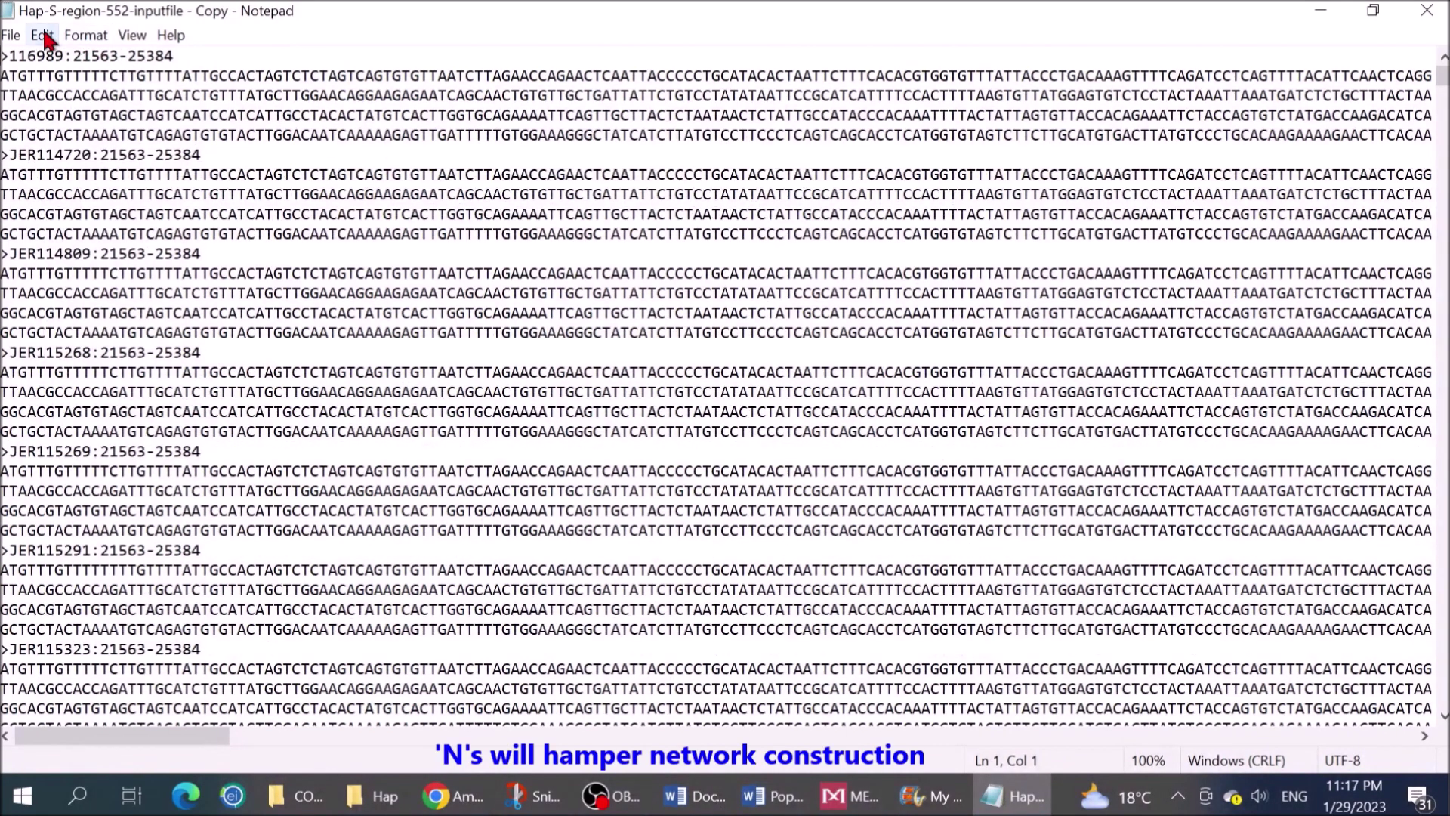
# Replace all N characters with ? using Notepad's Replace All.
pyautogui.click(44, 36)
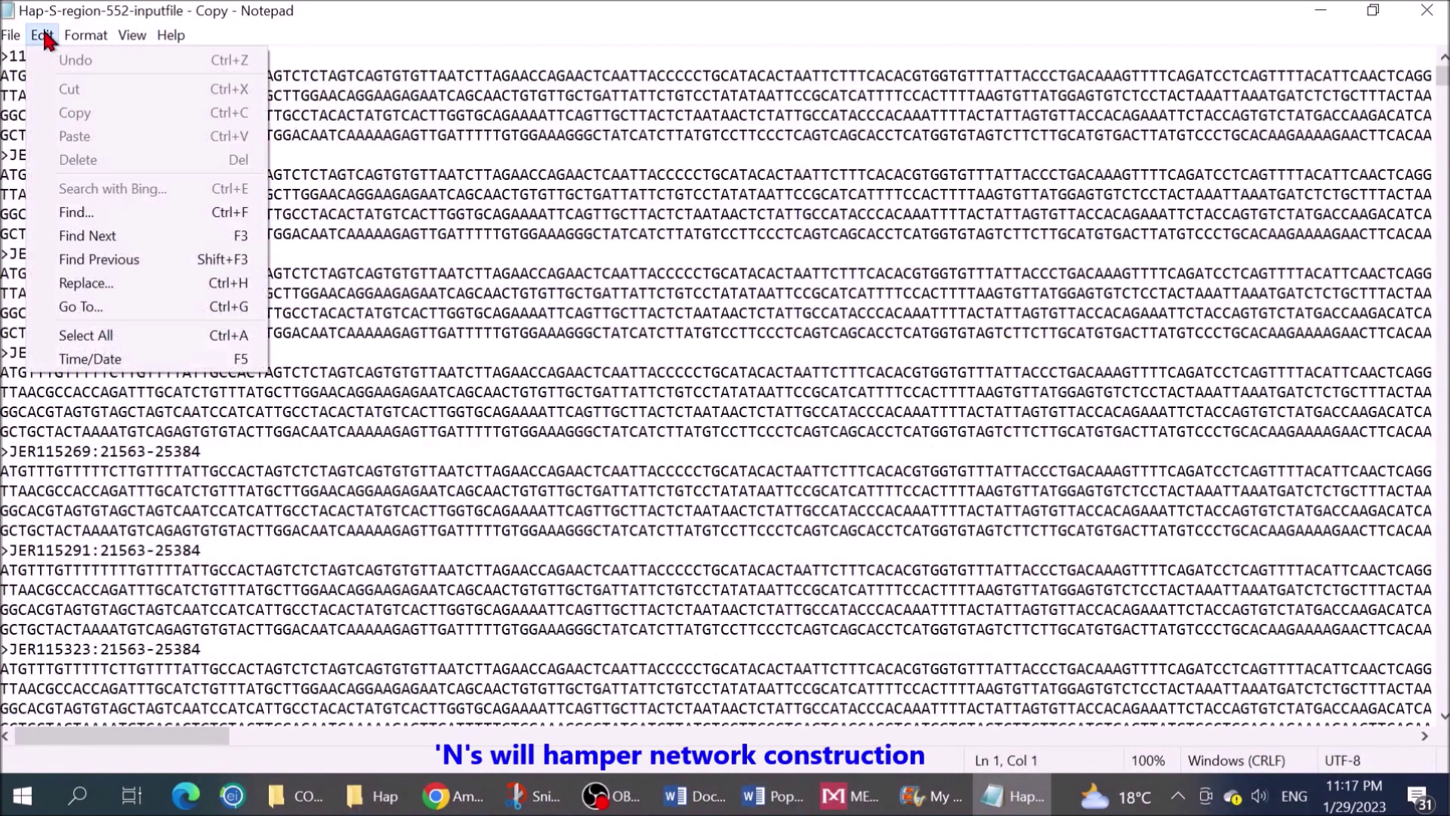
pyautogui.click(94, 284)
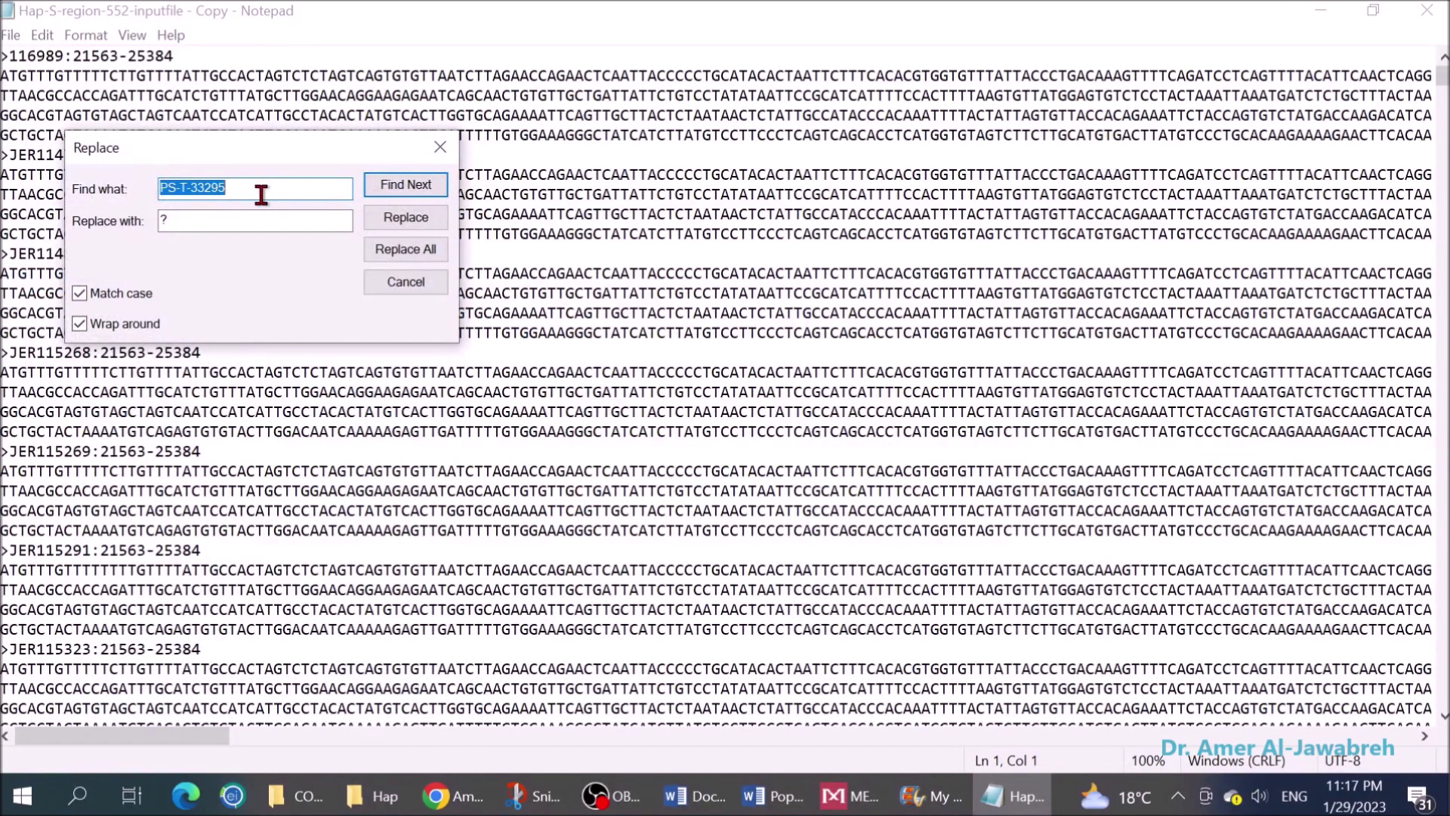
pyautogui.write('N')
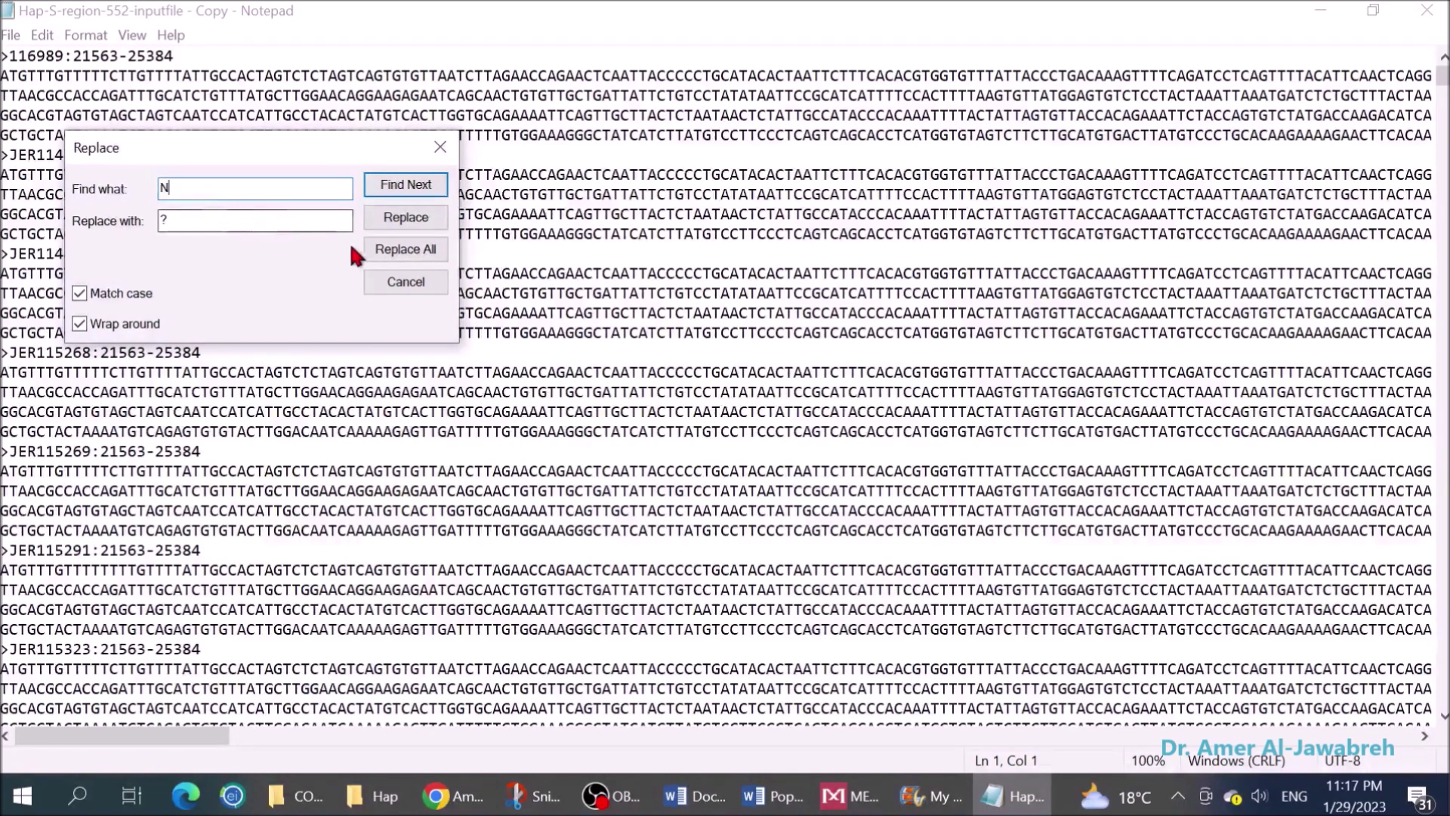
pyautogui.click(396, 249)
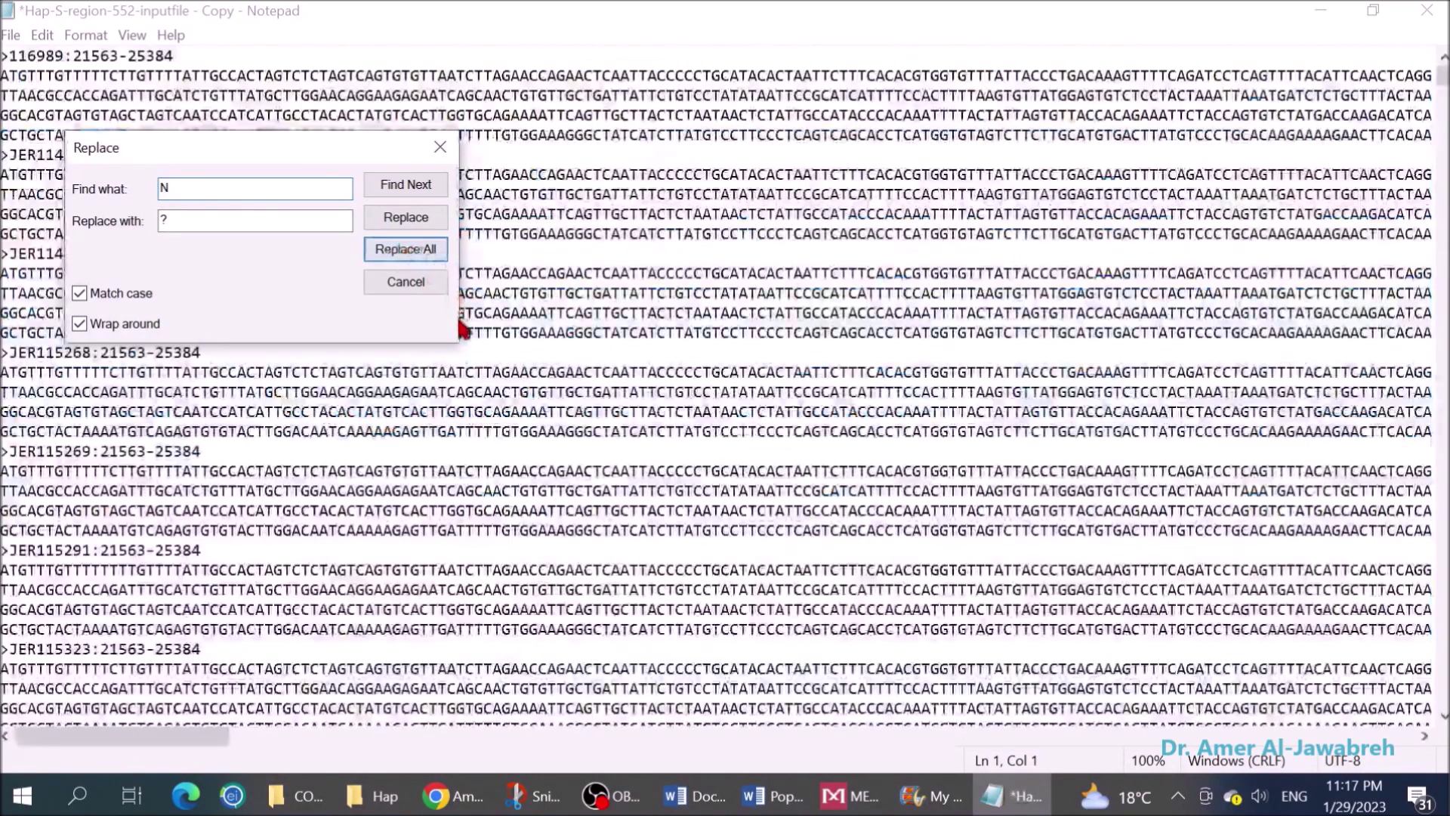
pyautogui.click(422, 288)
# Check a run of question marks, then close Notepad and save the FASTA file.
pyautogui.scroll(-10, 649, 379)
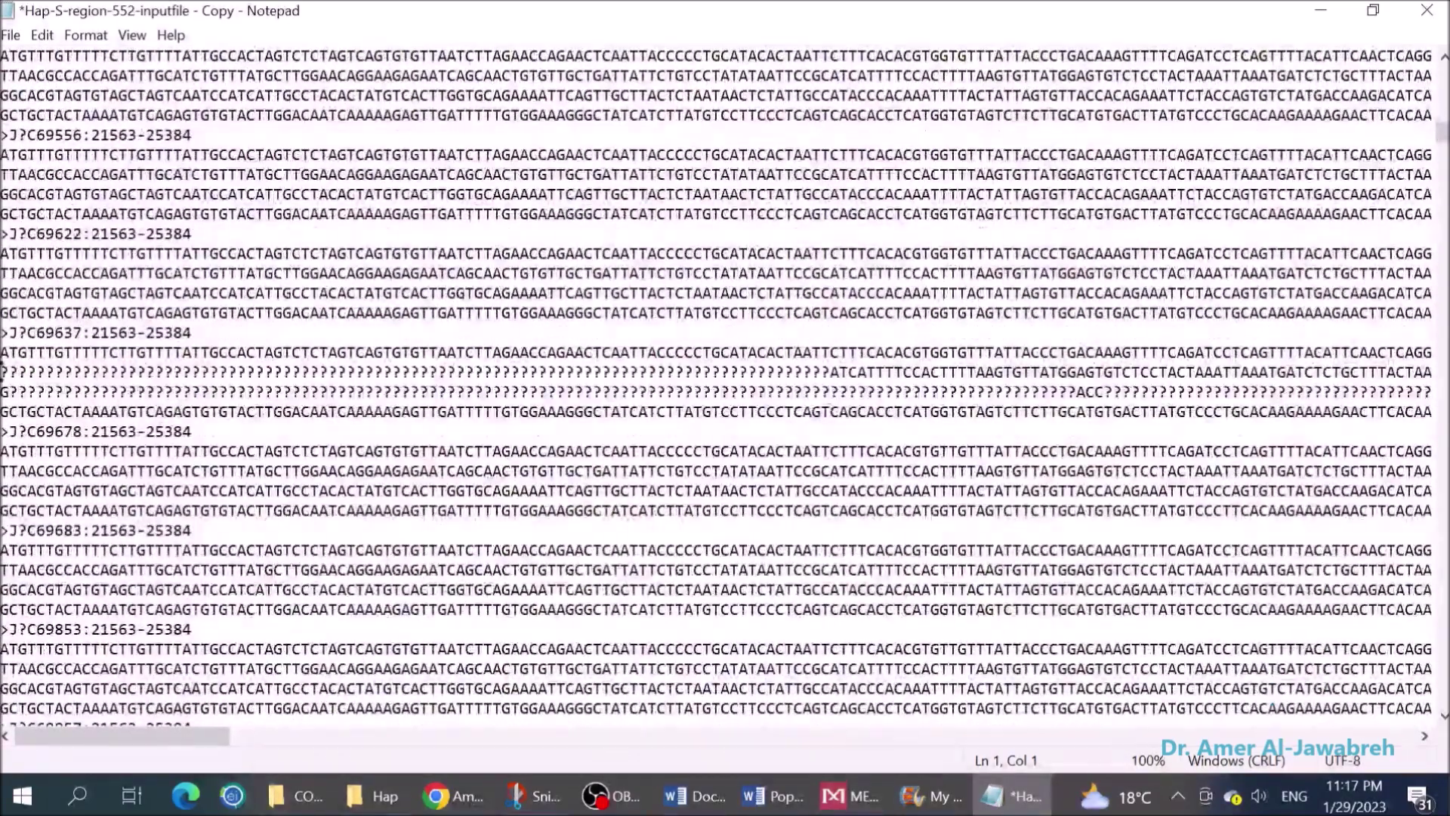
pyautogui.moveTo(29, 386); pyautogui.dragTo(1048, 394)
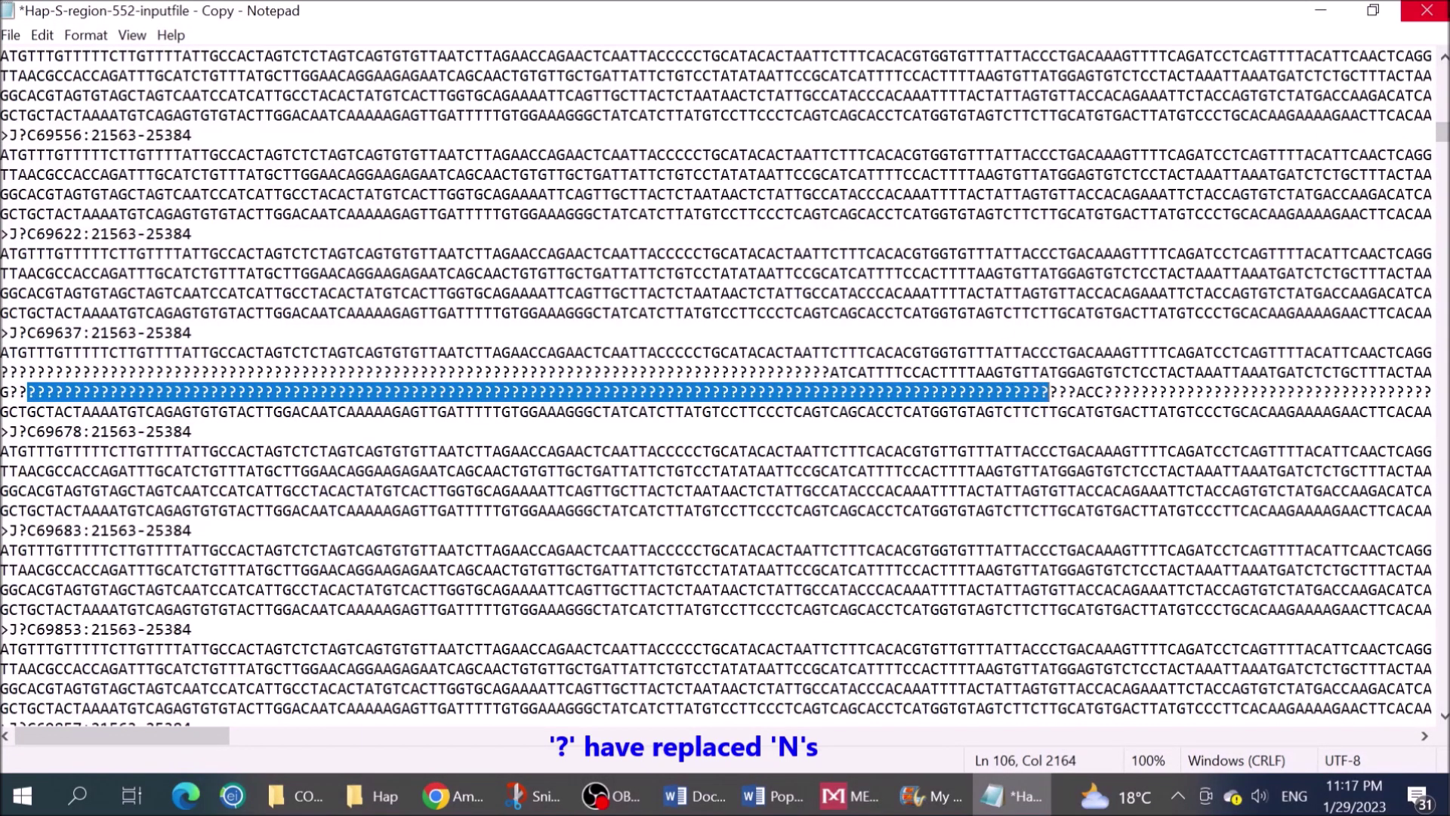
pyautogui.click(1426, 10)
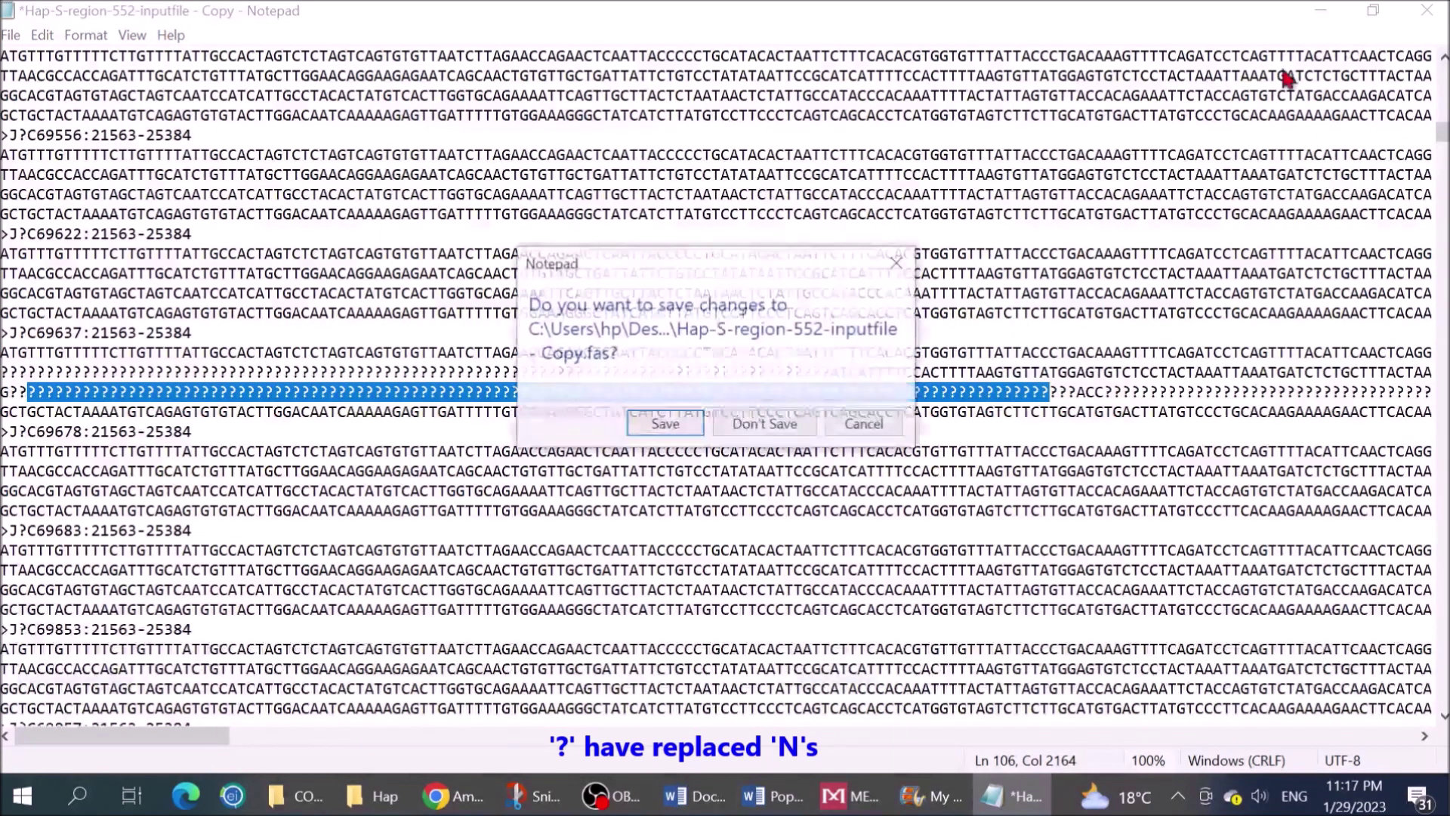
pyautogui.click(663, 422)
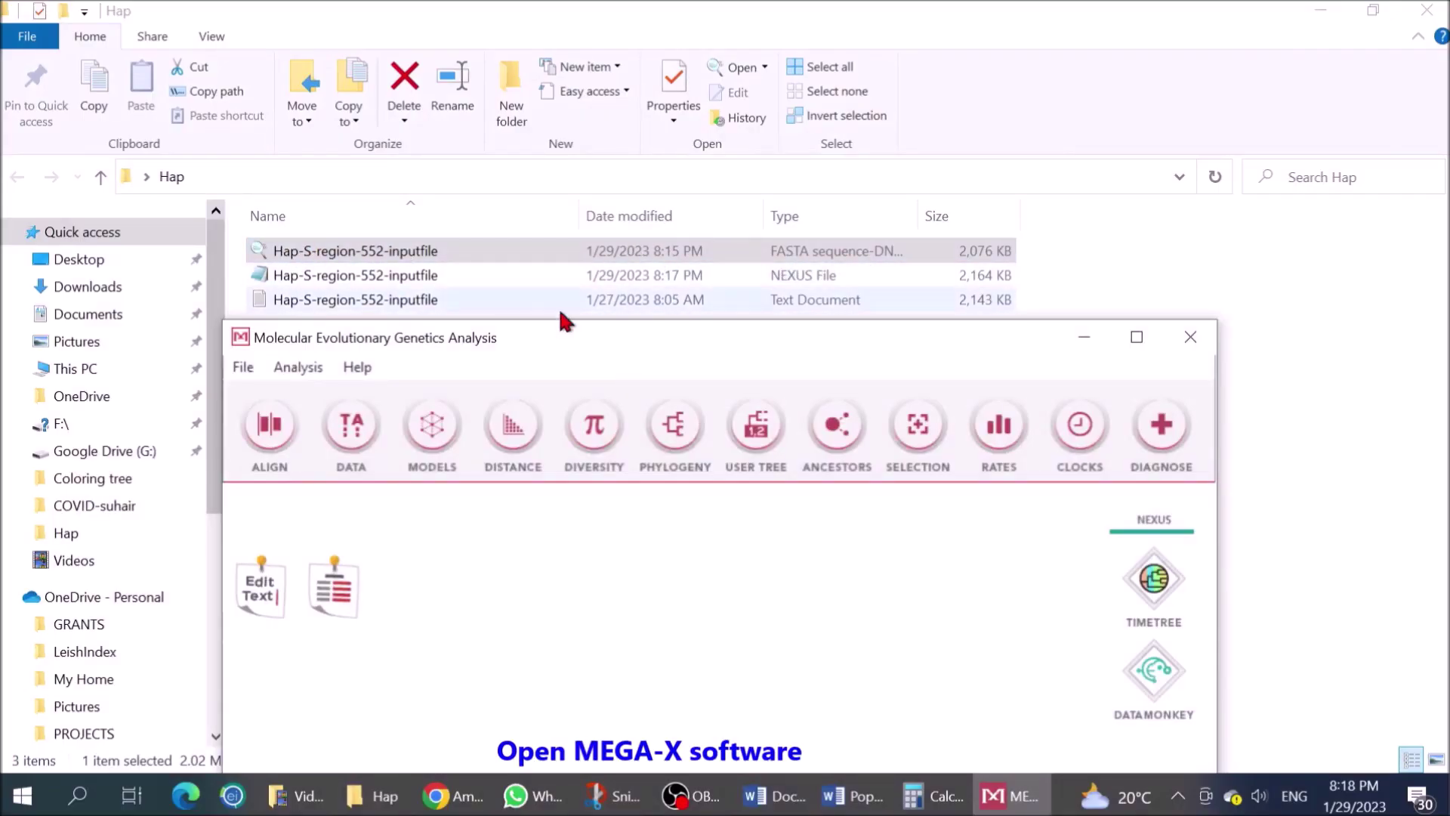
# Create a new DNA alignment in MEGA-X's Alignment Explorer.
pyautogui.click(235, 474)
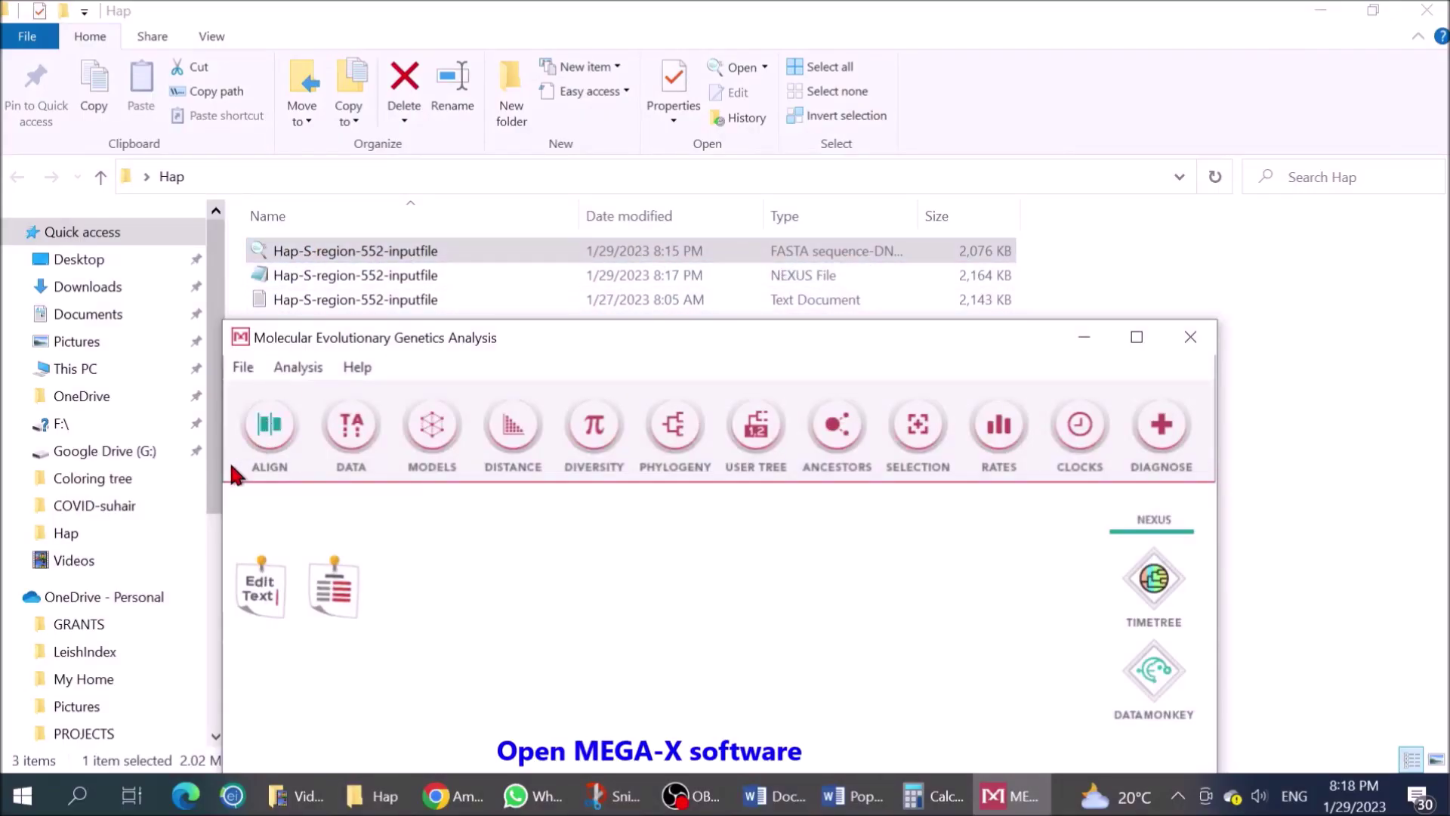
pyautogui.click(270, 432)
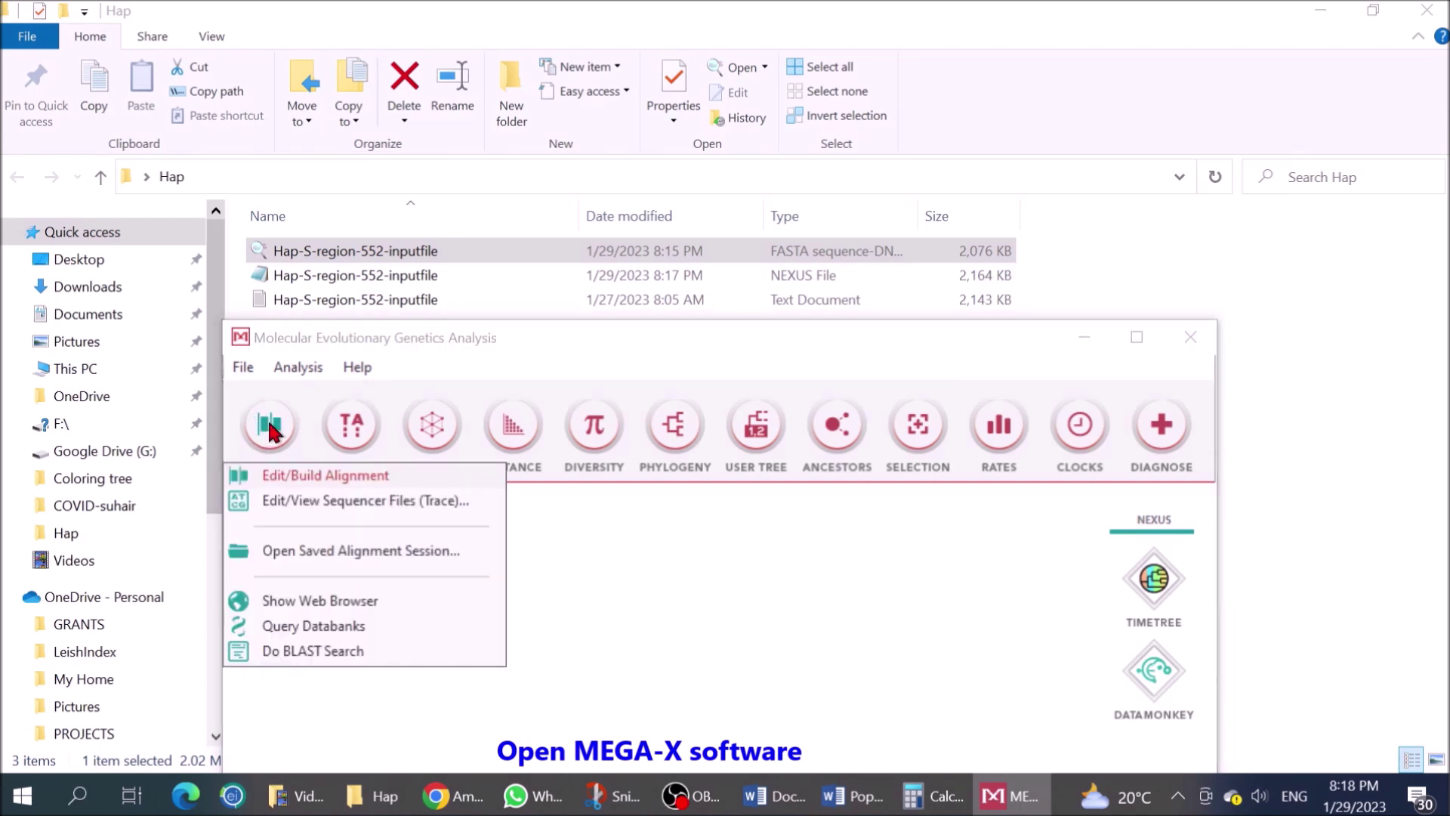
pyautogui.click(284, 479)
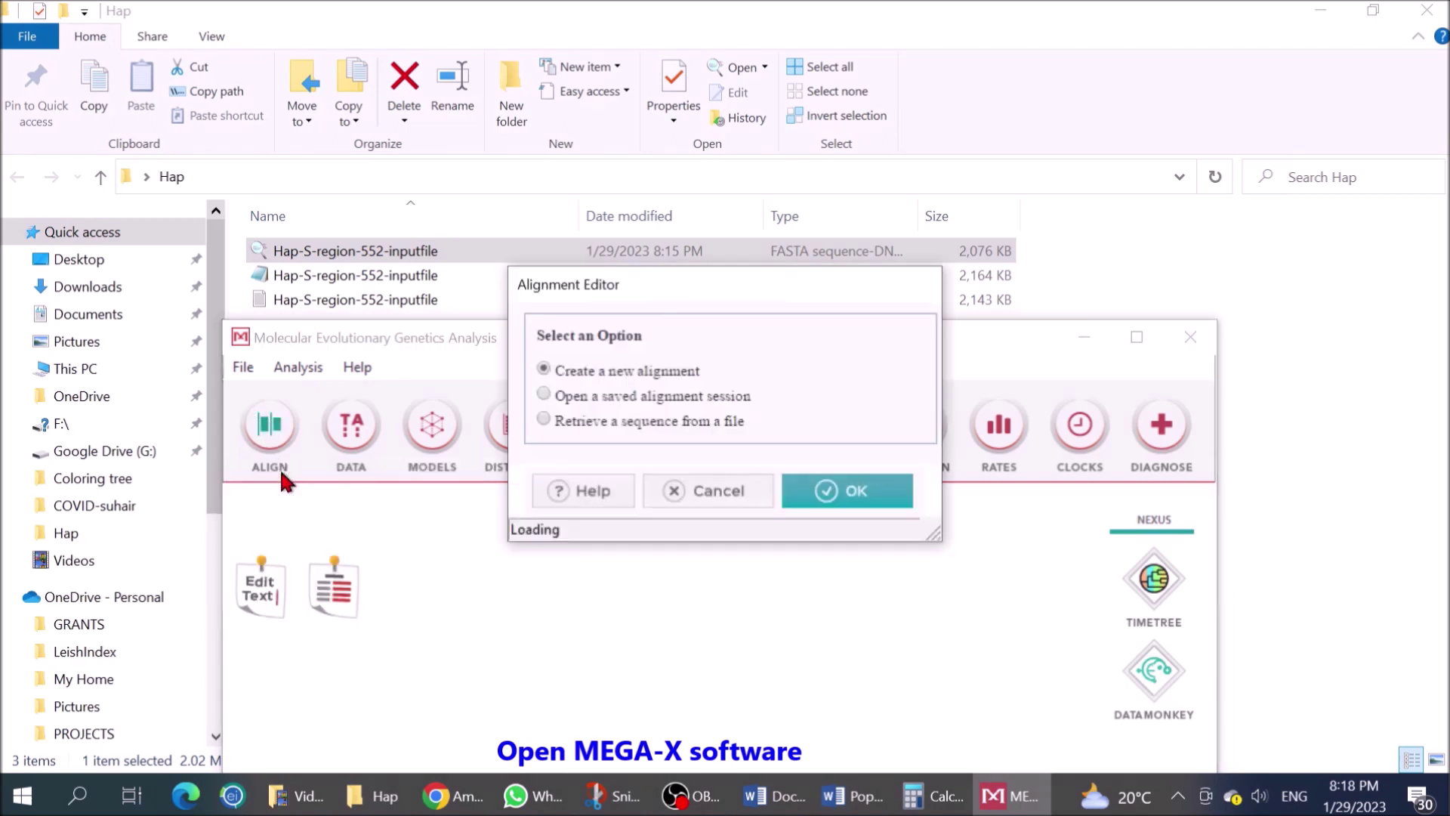
pyautogui.click(545, 370)
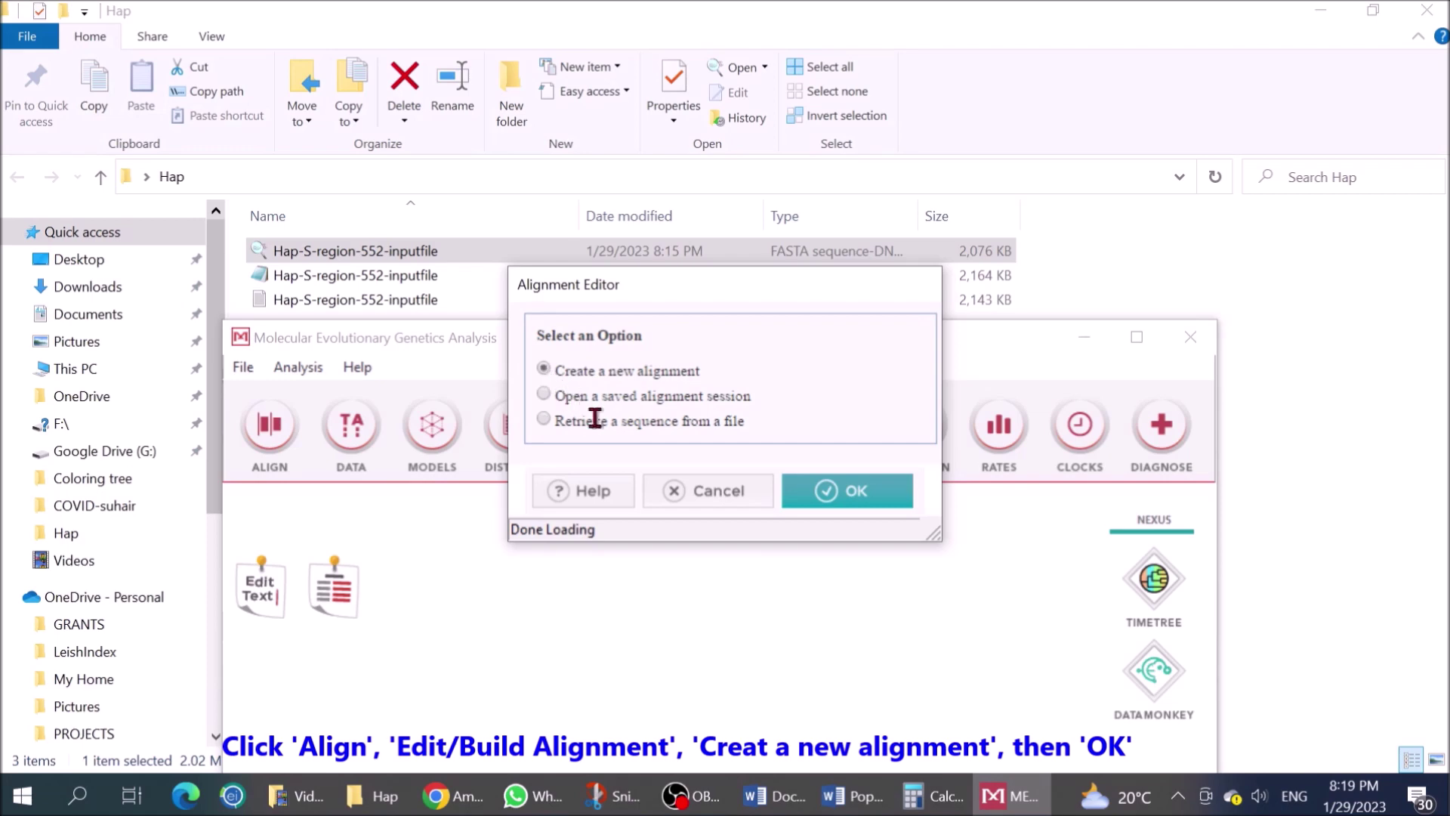
pyautogui.click(839, 498)
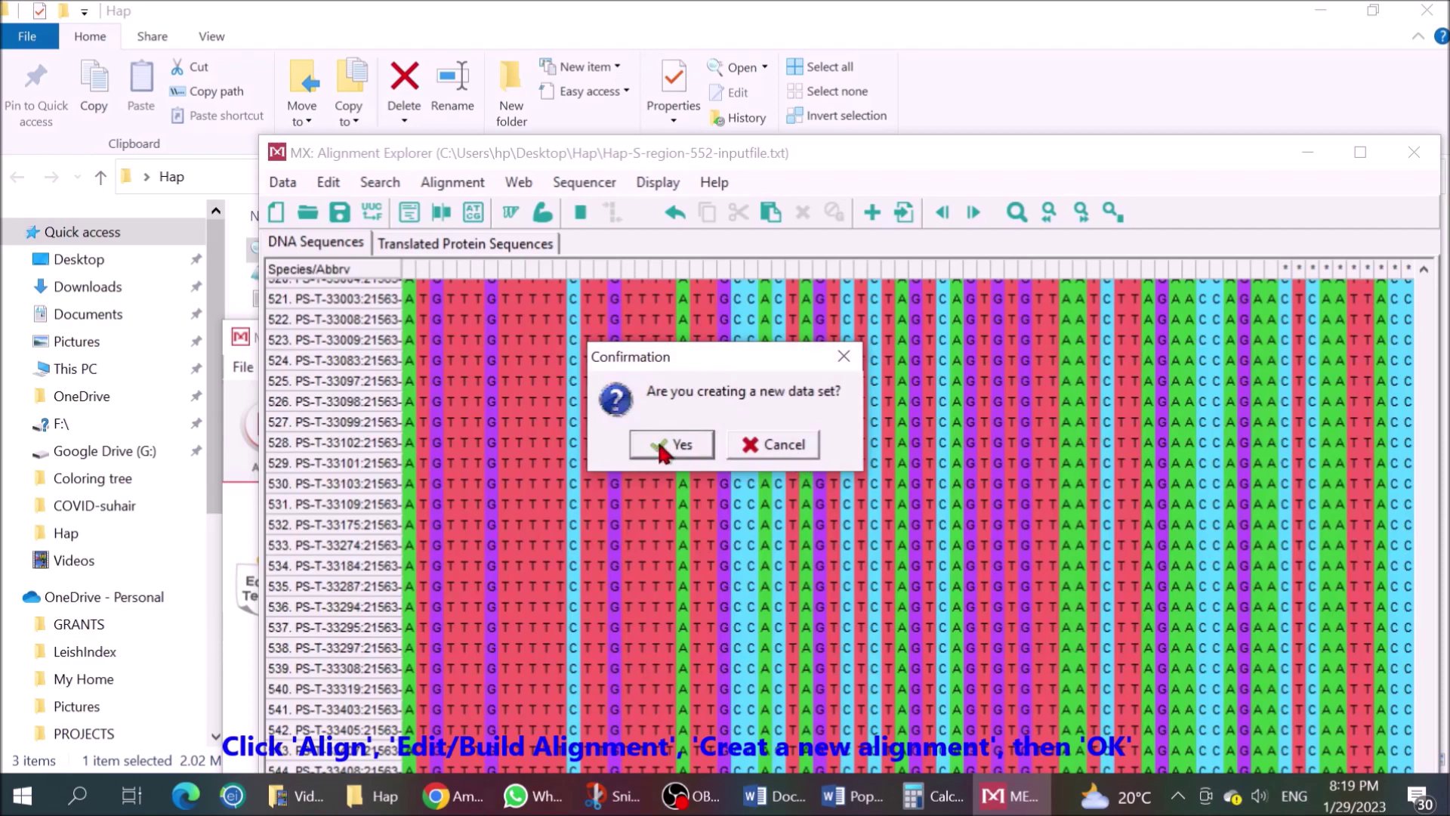
pyautogui.click(662, 447)
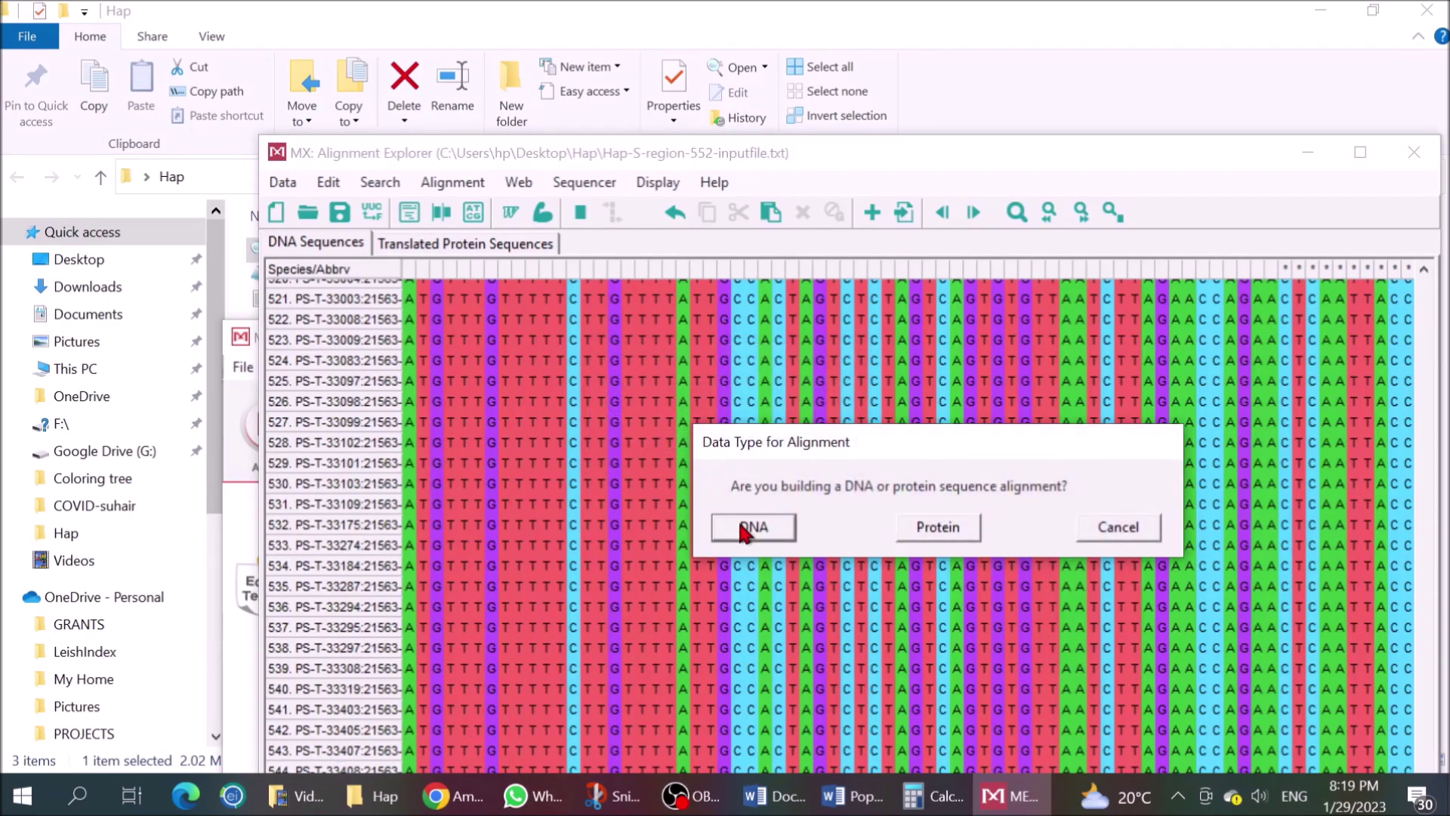
pyautogui.click(744, 531)
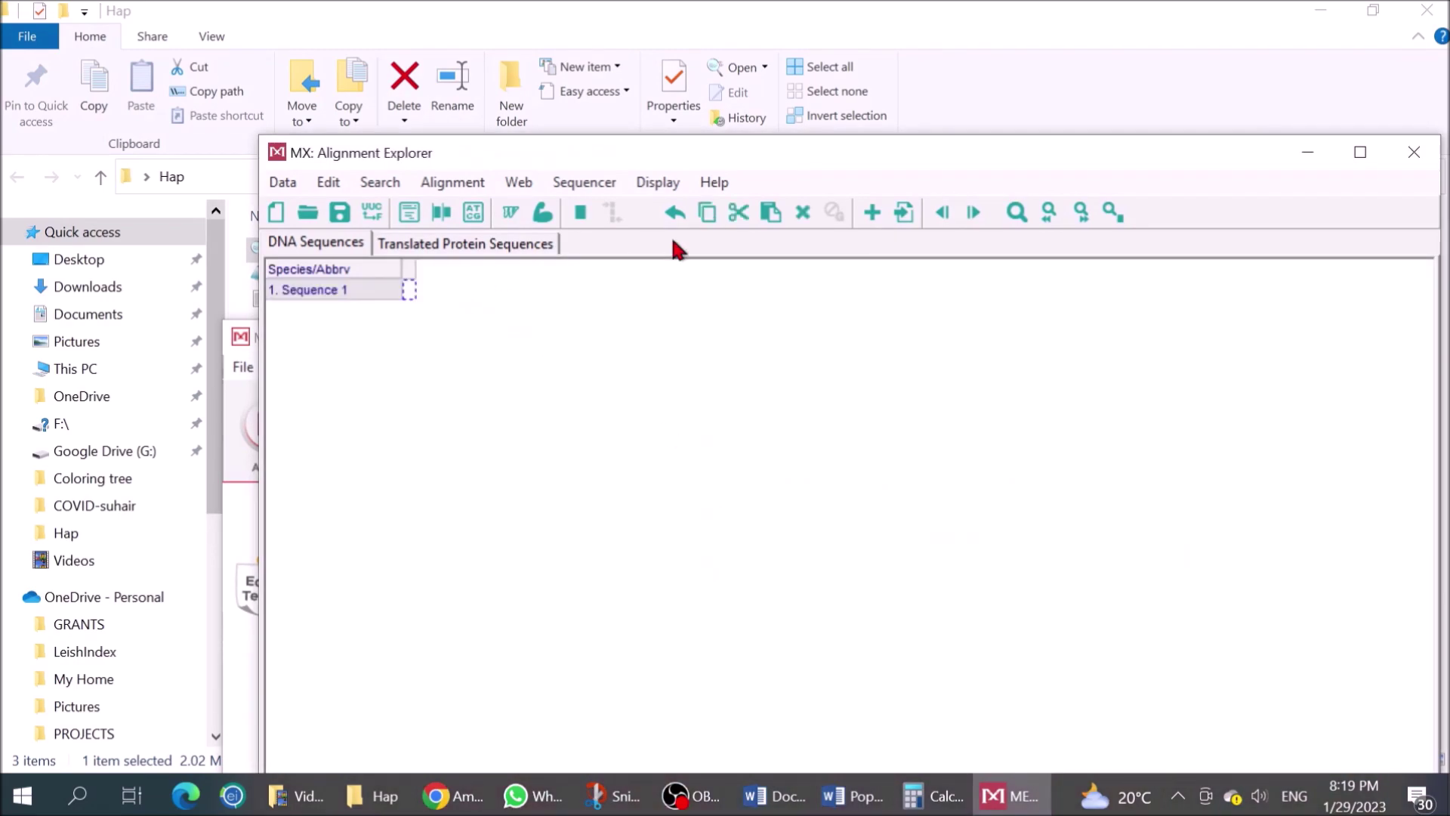
# Insert the edited Hap-S-region-552-inputfile FASTA file, ignoring the protein warning.
pyautogui.click(904, 212)
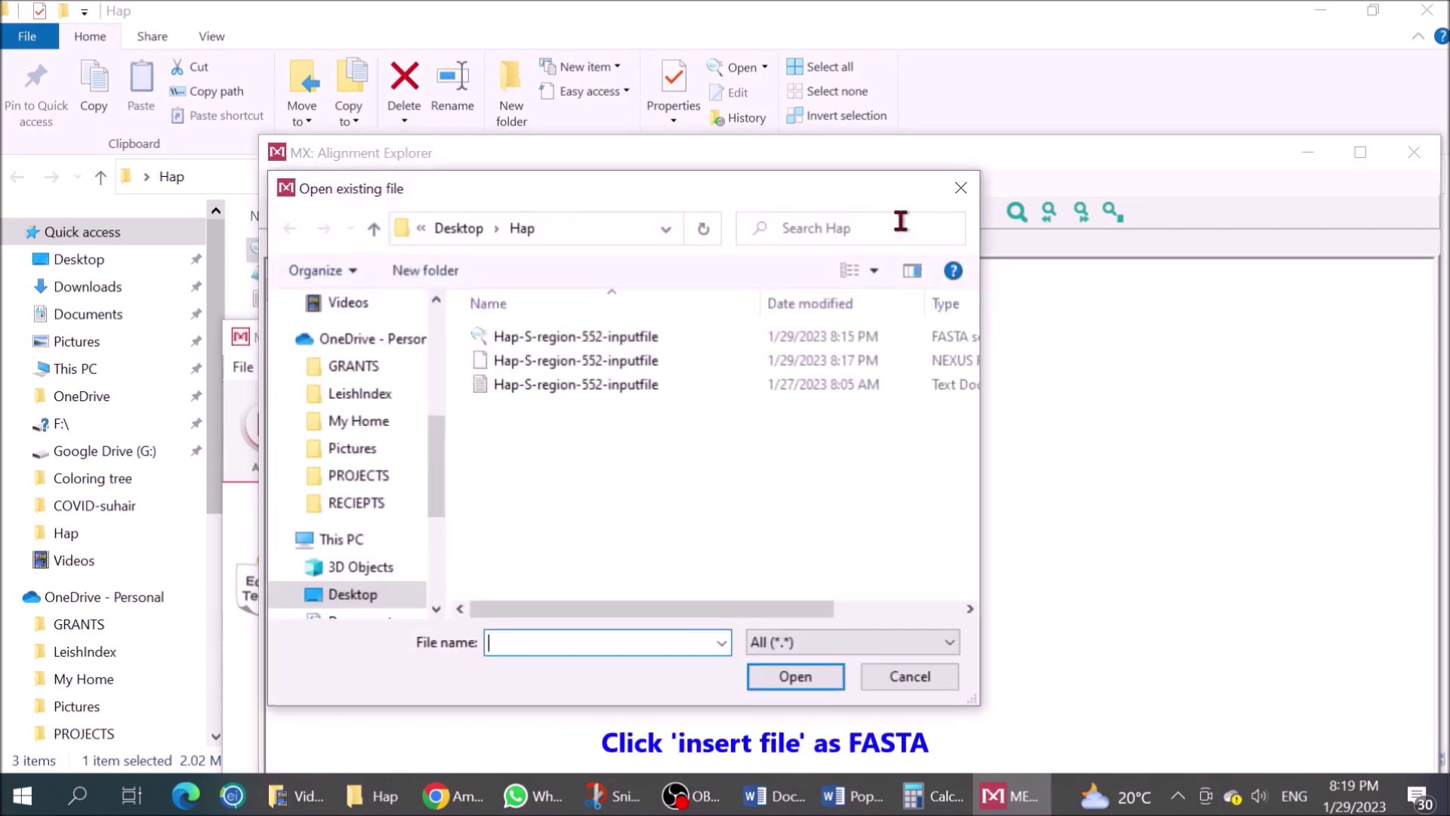
pyautogui.click(898, 340)
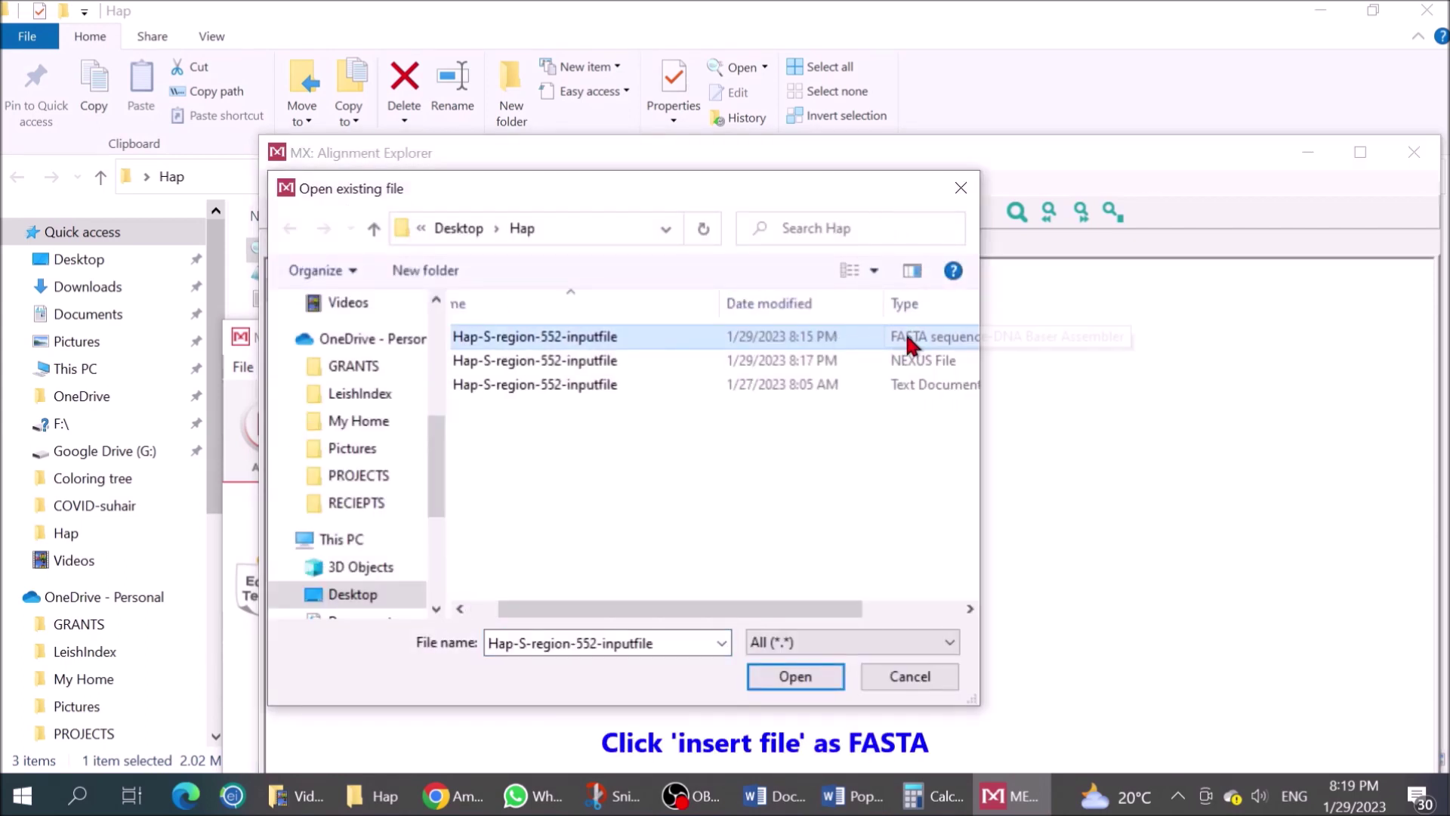
pyautogui.click(785, 672)
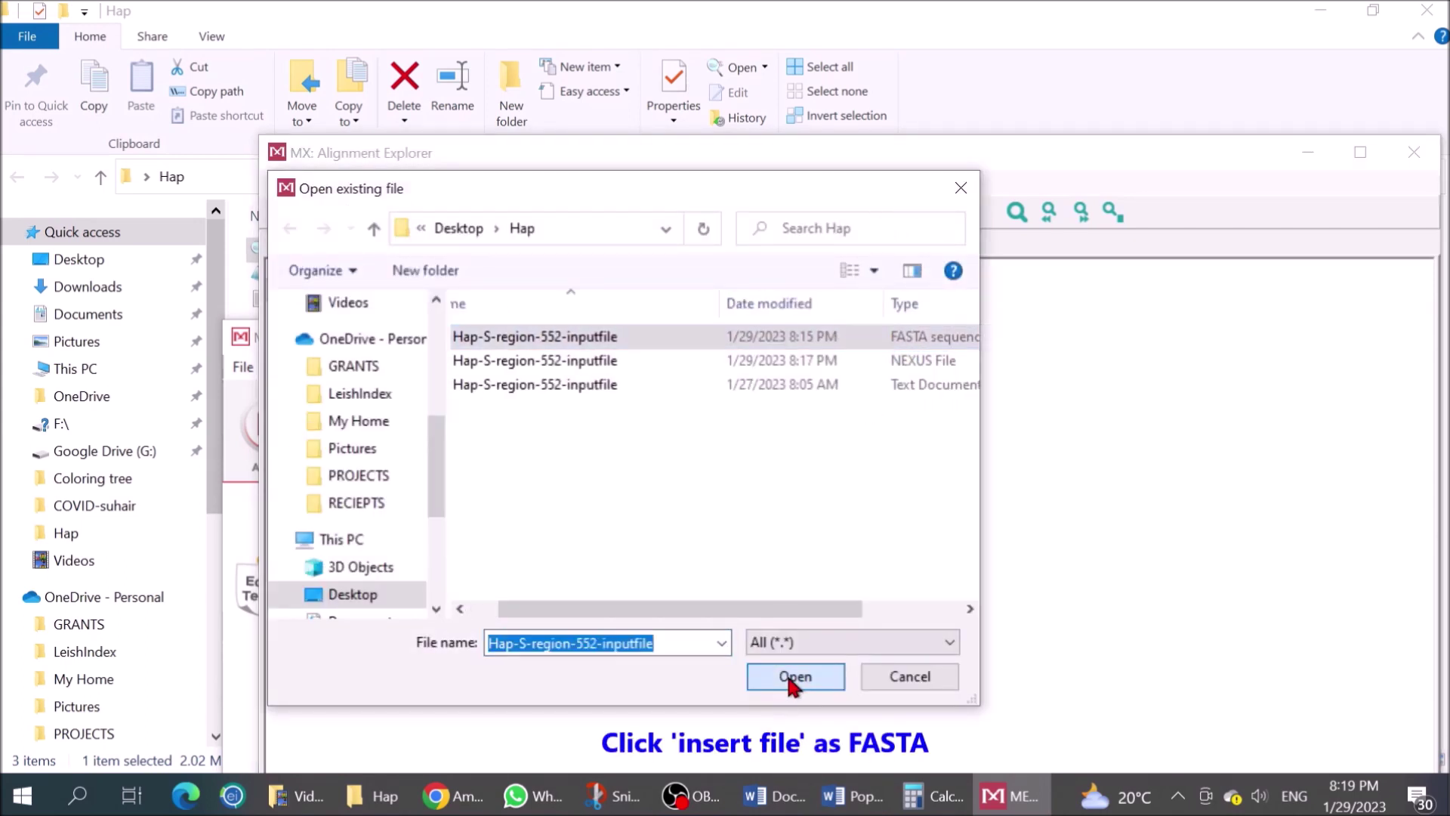
pyautogui.click(767, 441)
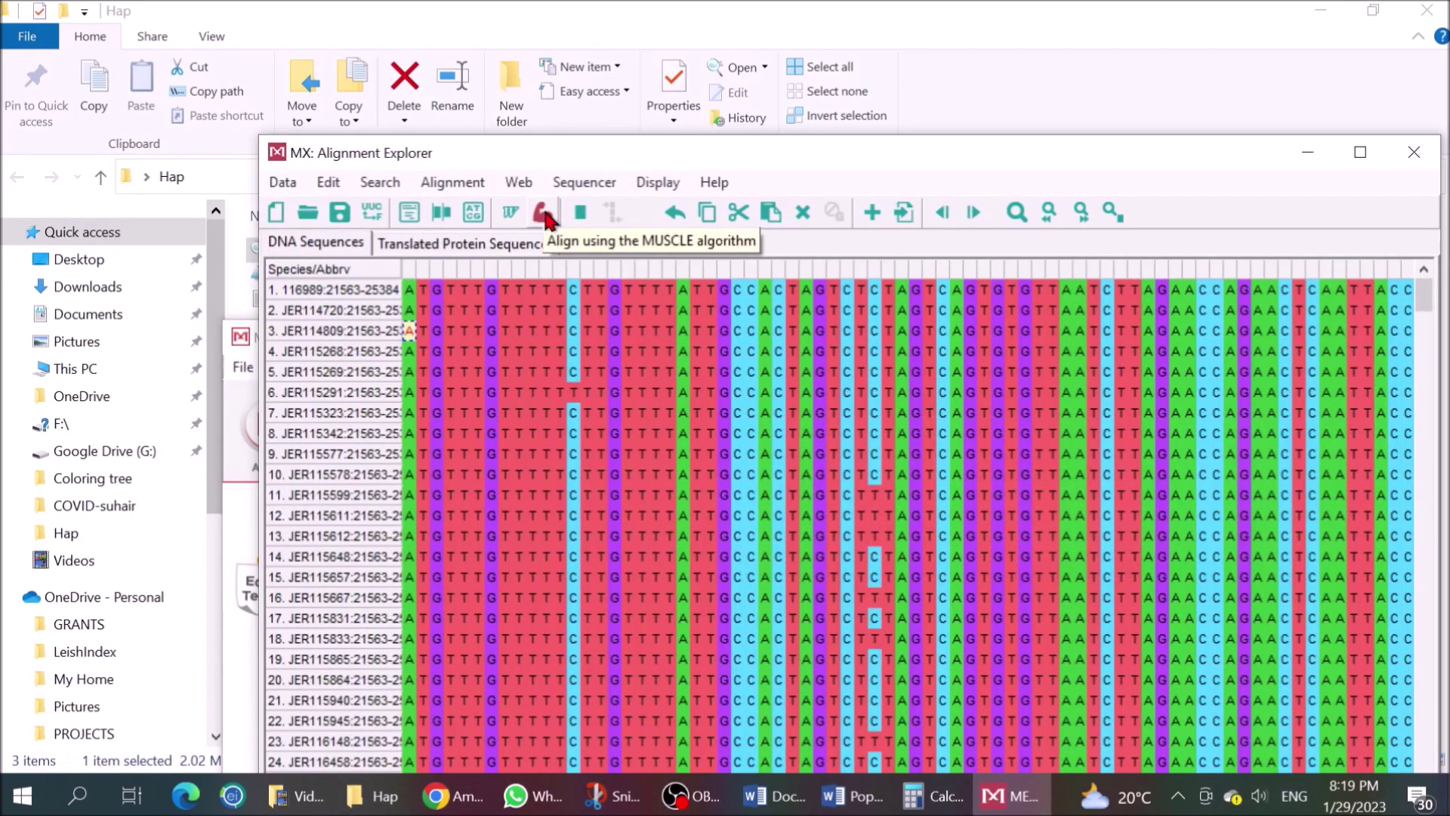
# Align all sequences as DNA with MUSCLE using the default options.
pyautogui.click(543, 214)
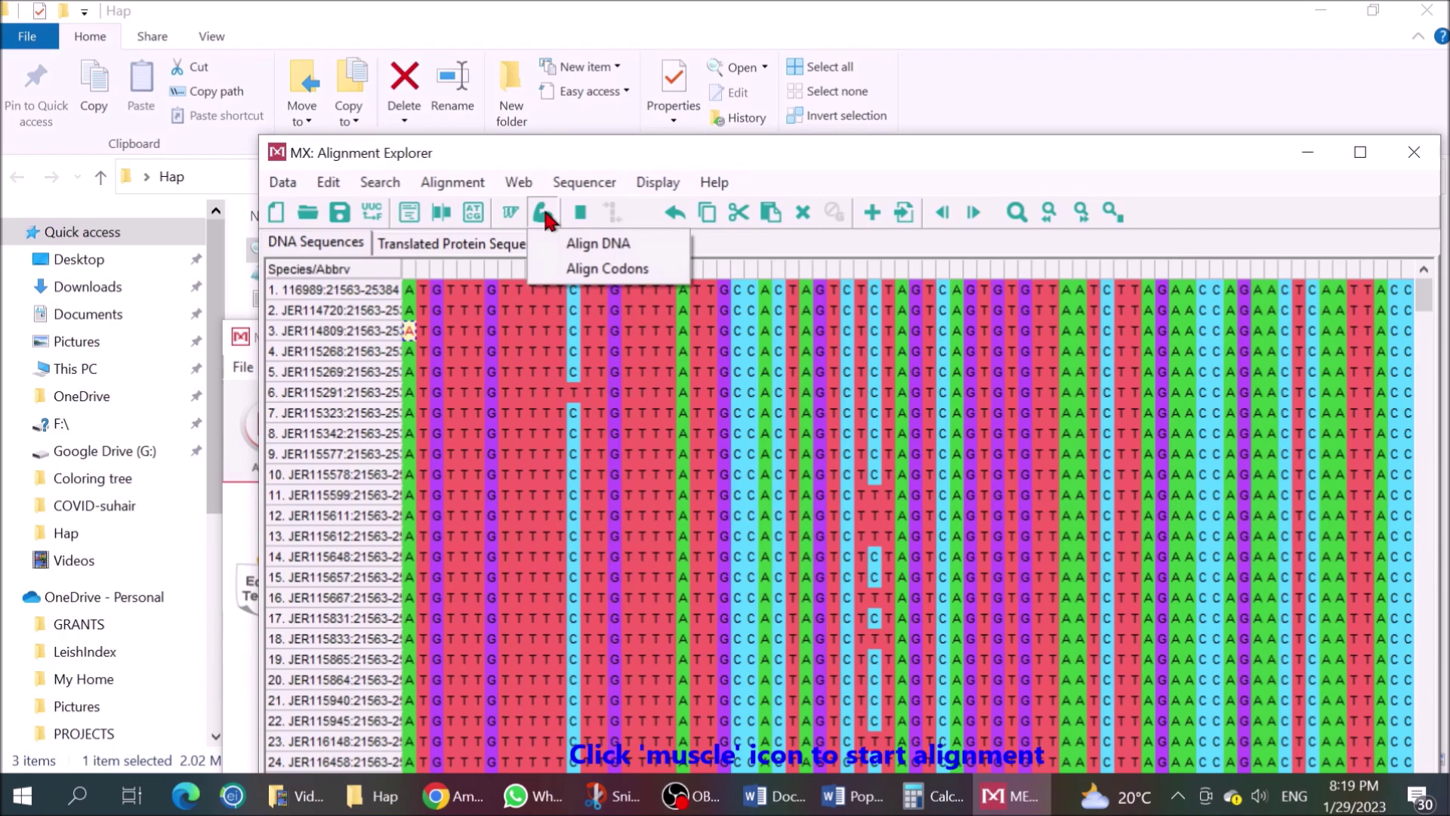
pyautogui.click(596, 242)
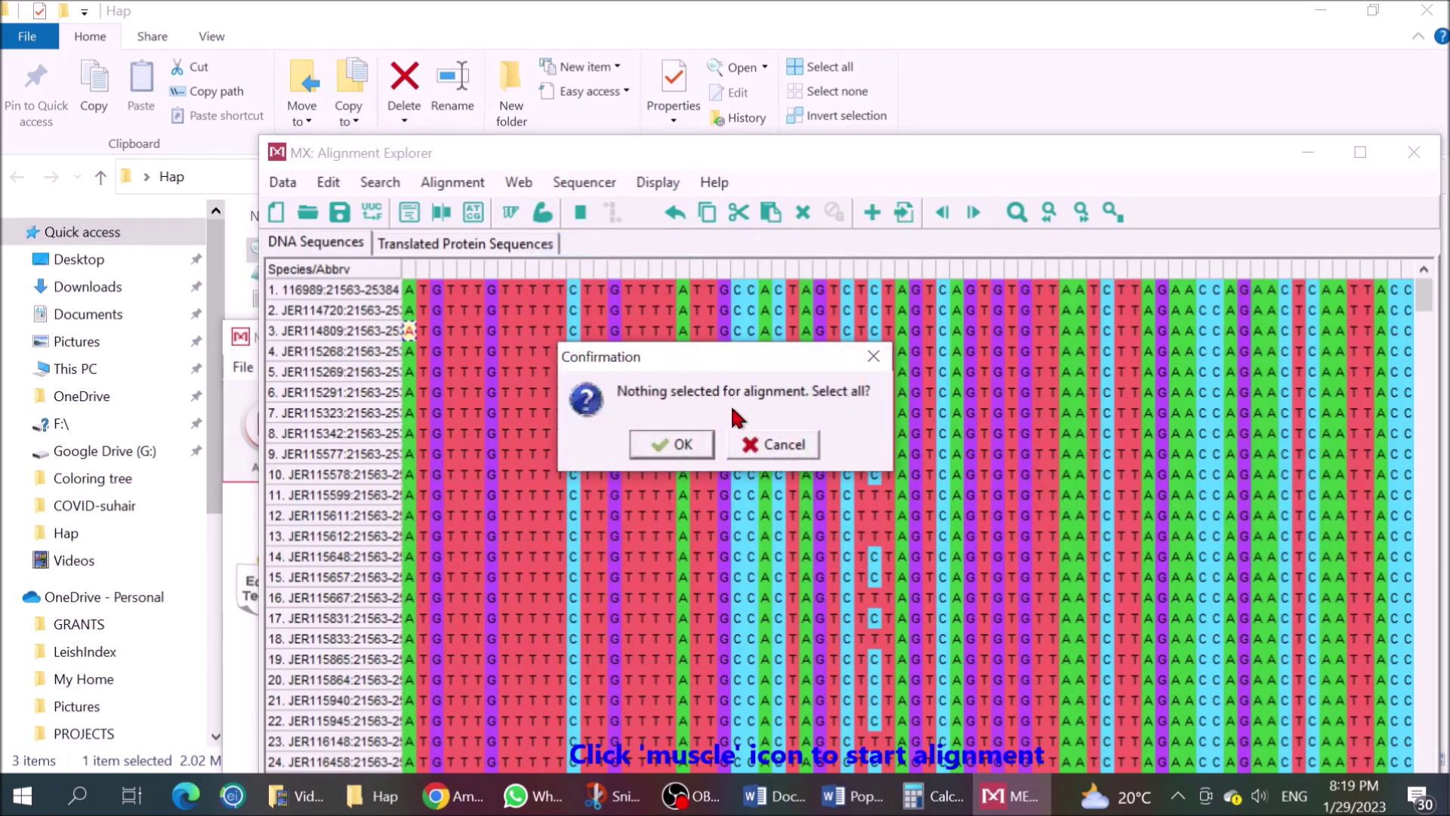
pyautogui.click(680, 444)
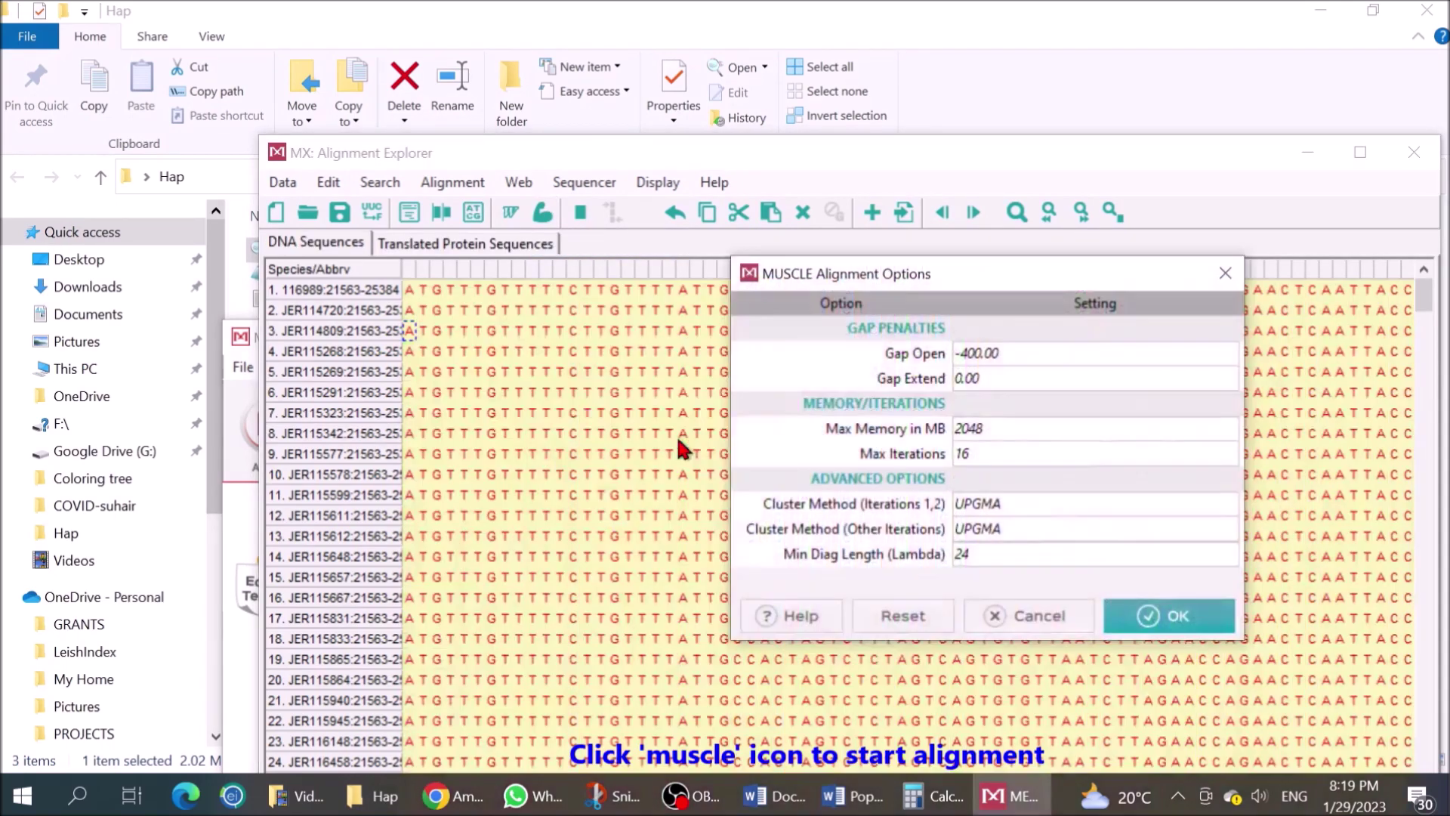
pyautogui.click(1169, 626)
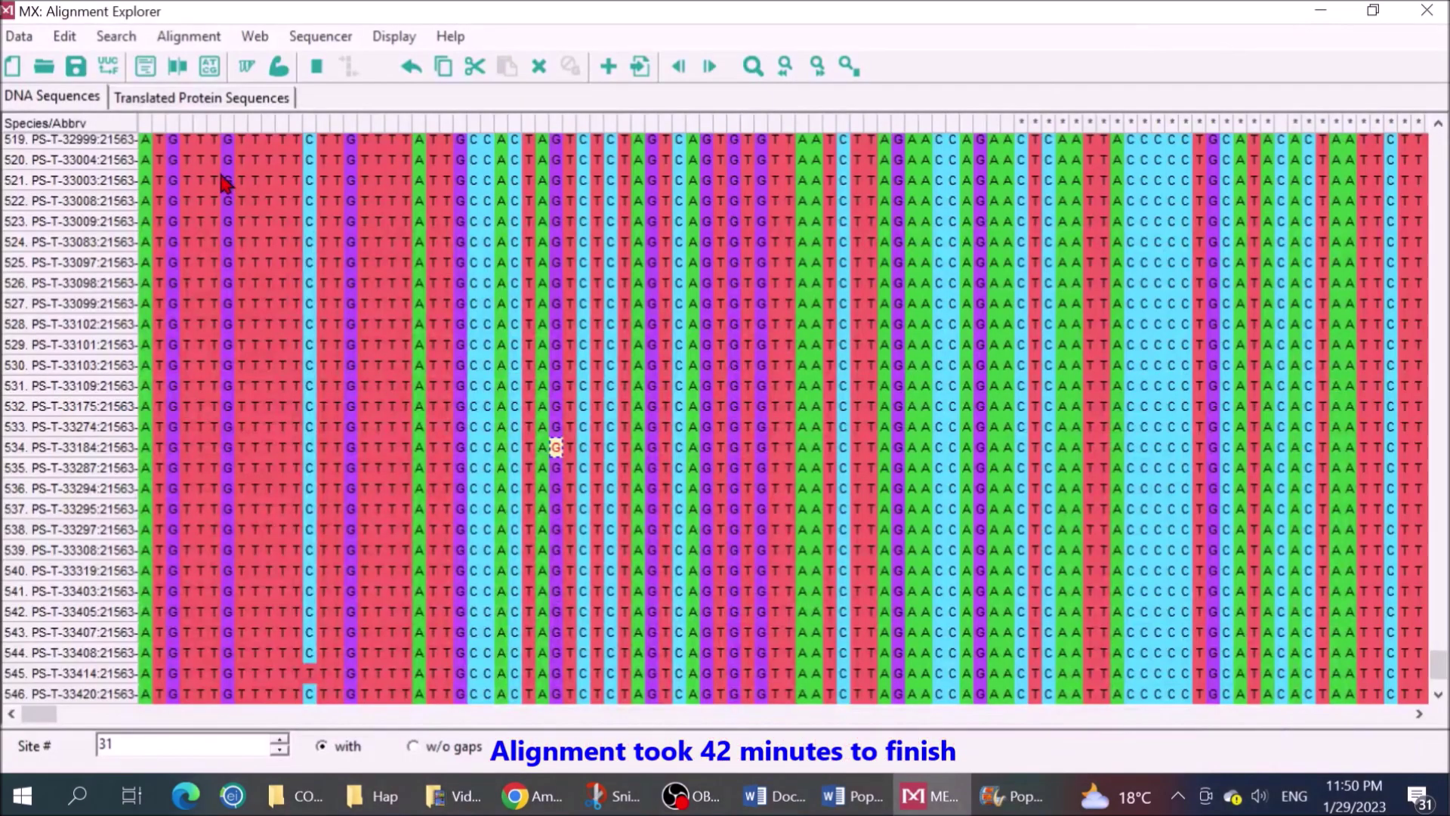
pyautogui.click(19, 36)
# Save the alignment as Hap-S-region-552-inputfile.meg titled sars-cov2, marked non-protein-coding.
pyautogui.moveTo(52, 266)
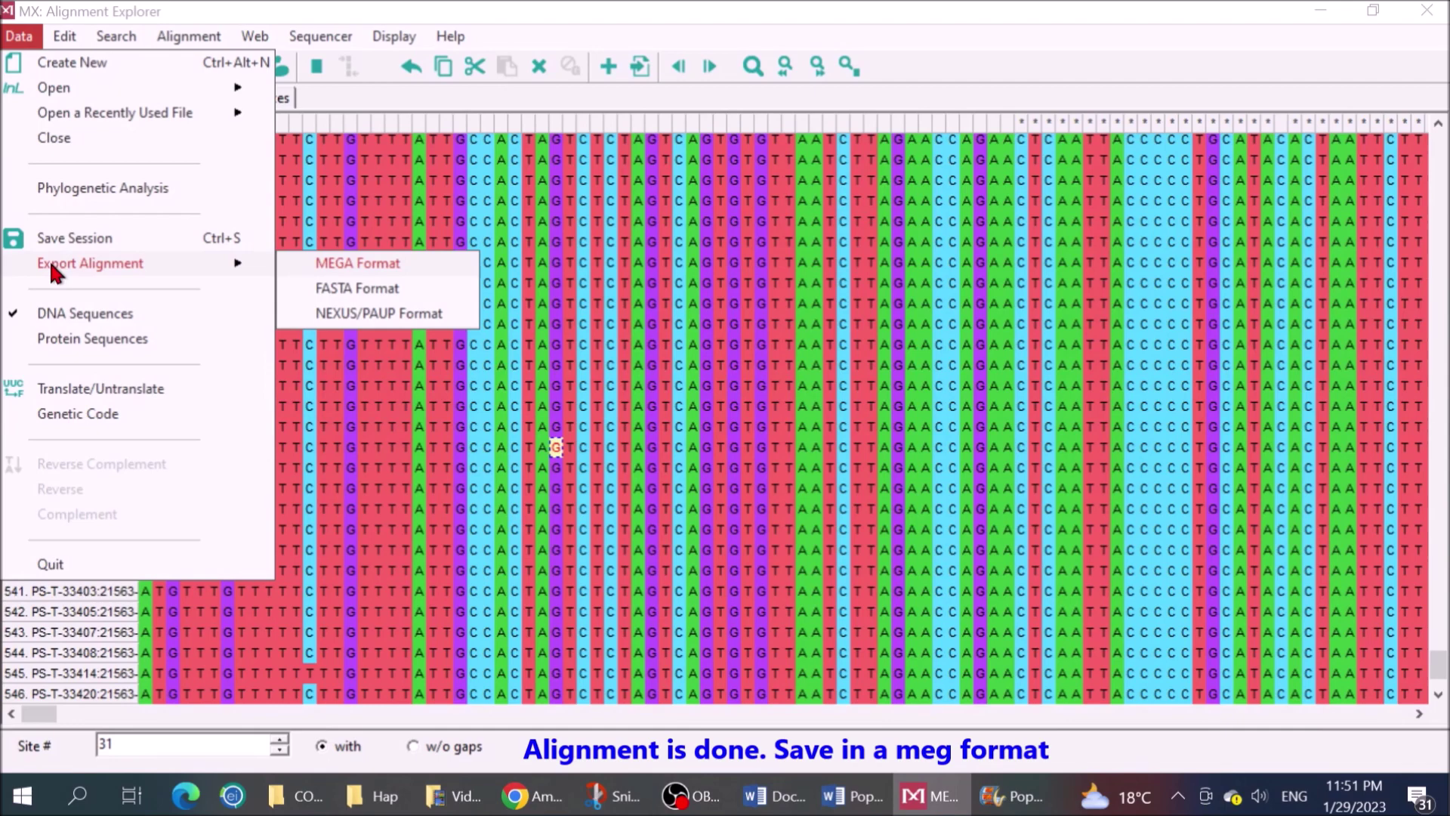
pyautogui.click(345, 261)
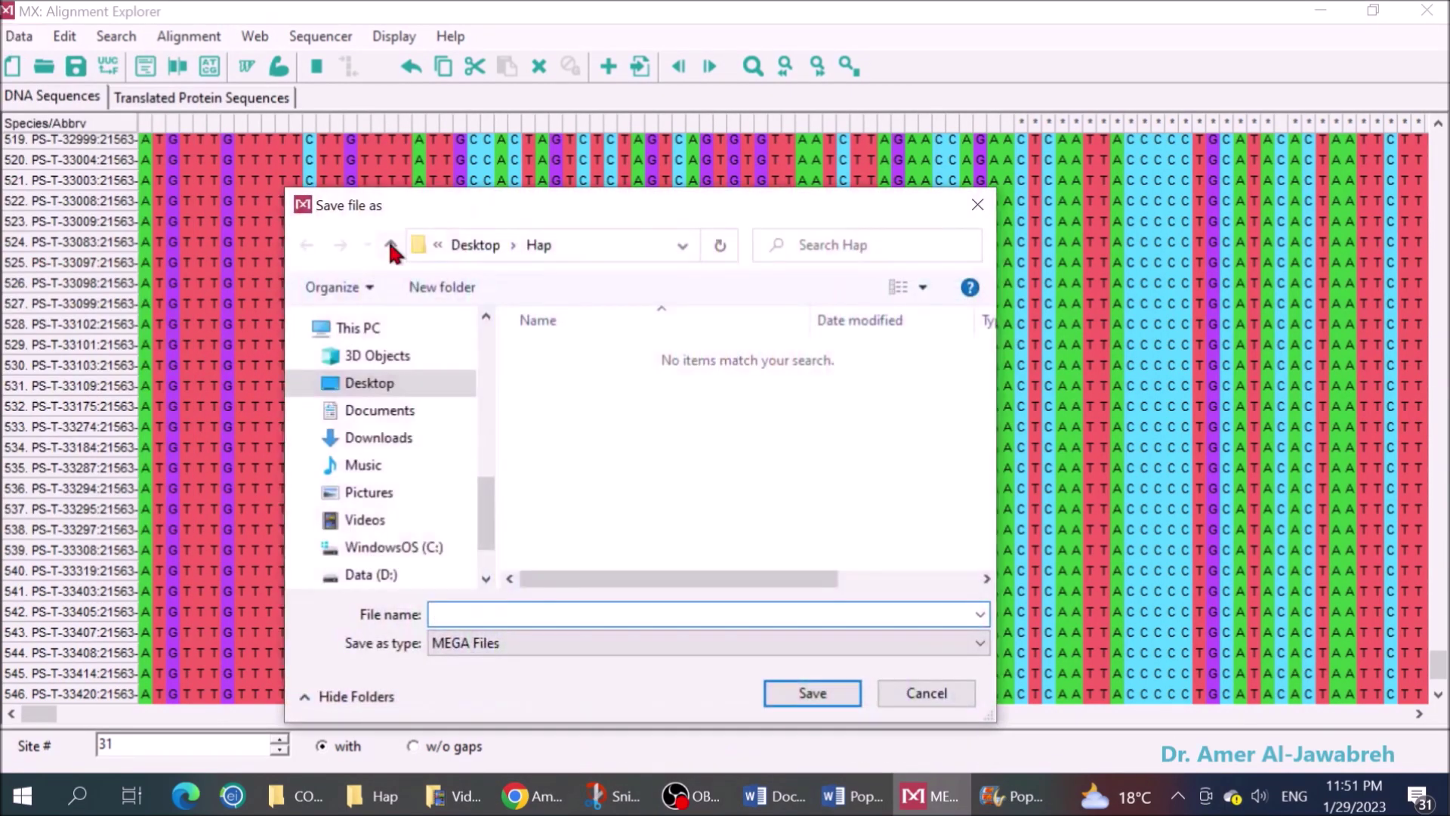
pyautogui.click(980, 643)
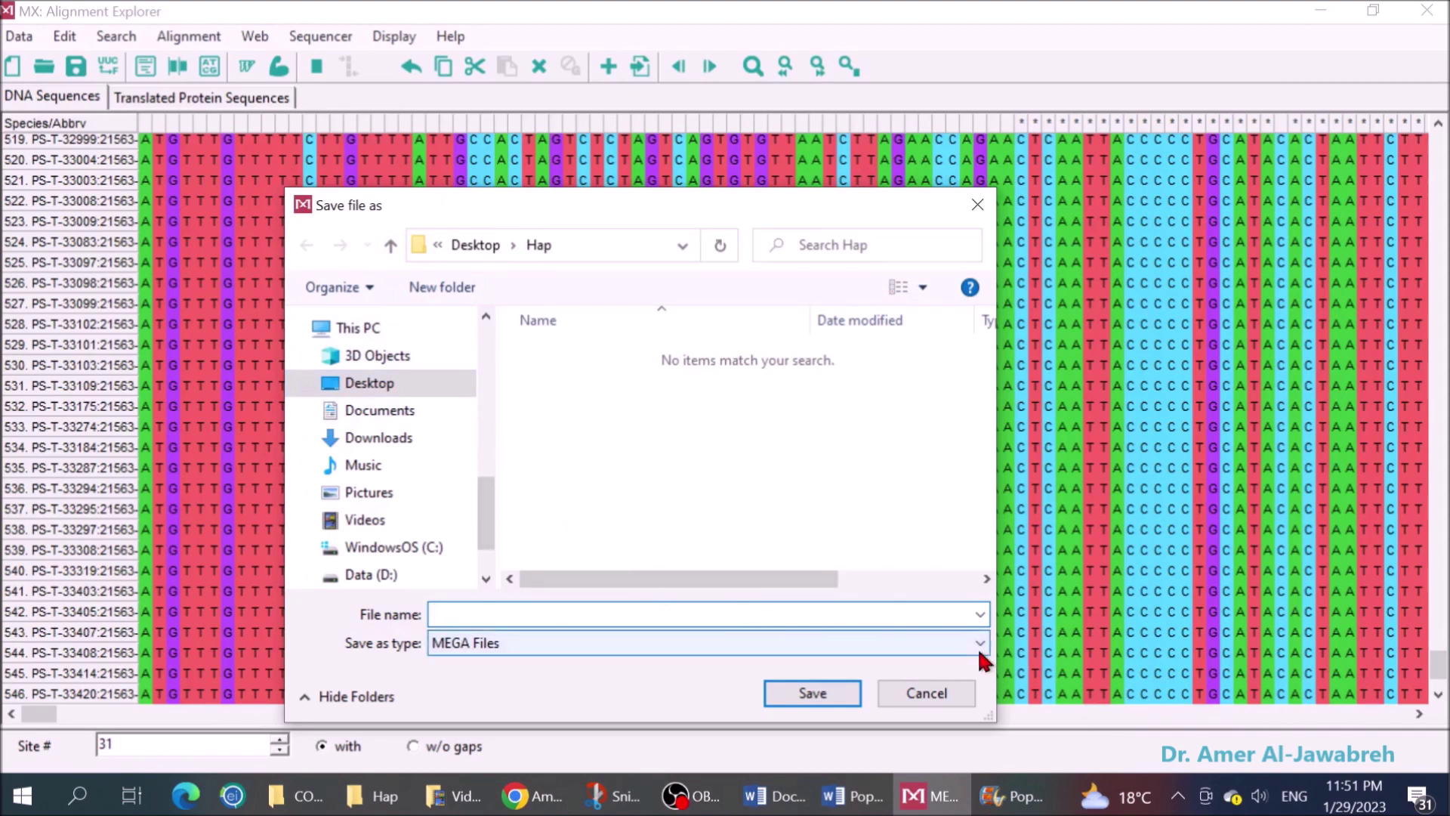
pyautogui.click(502, 686)
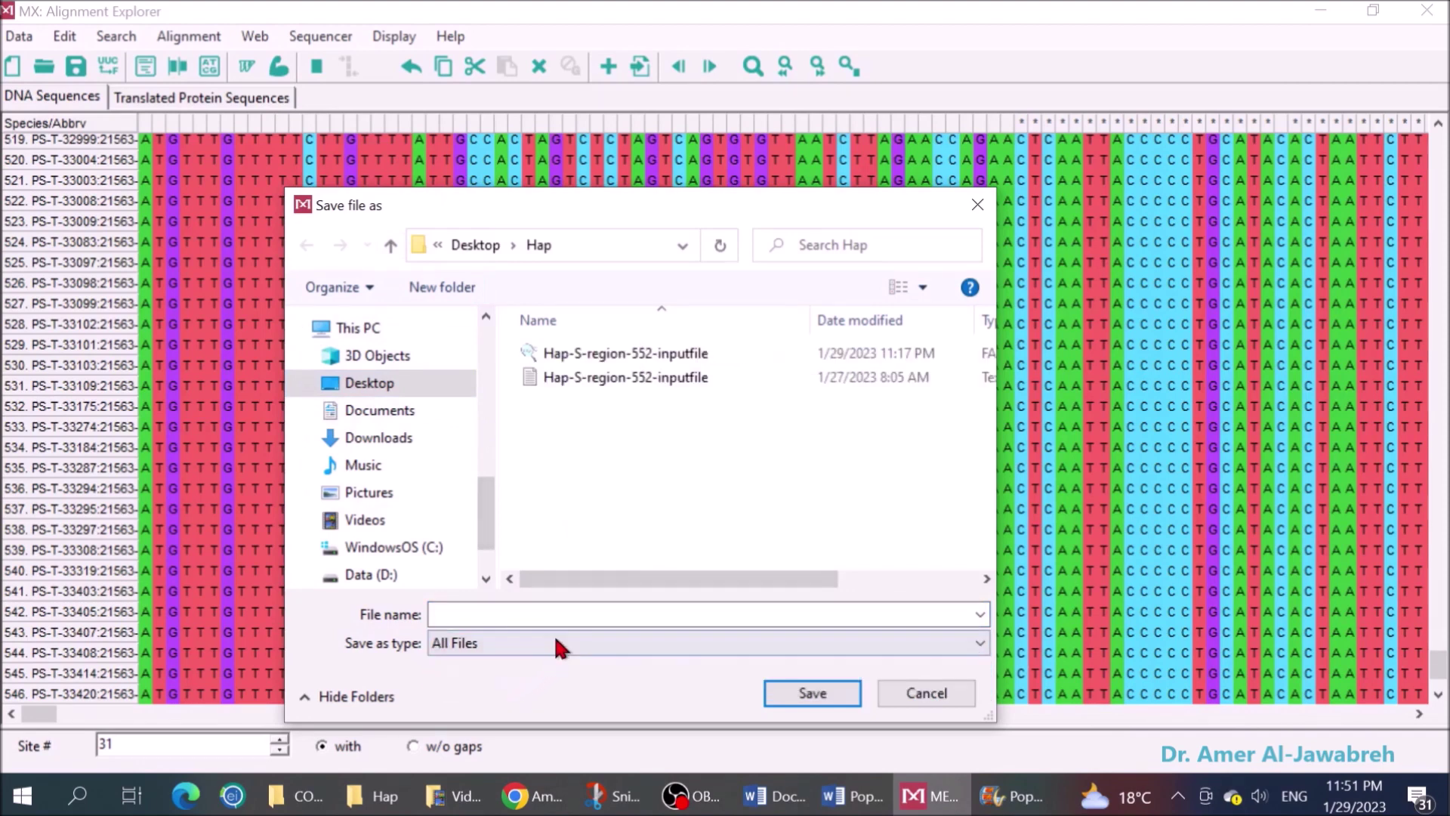
pyautogui.click(634, 378)
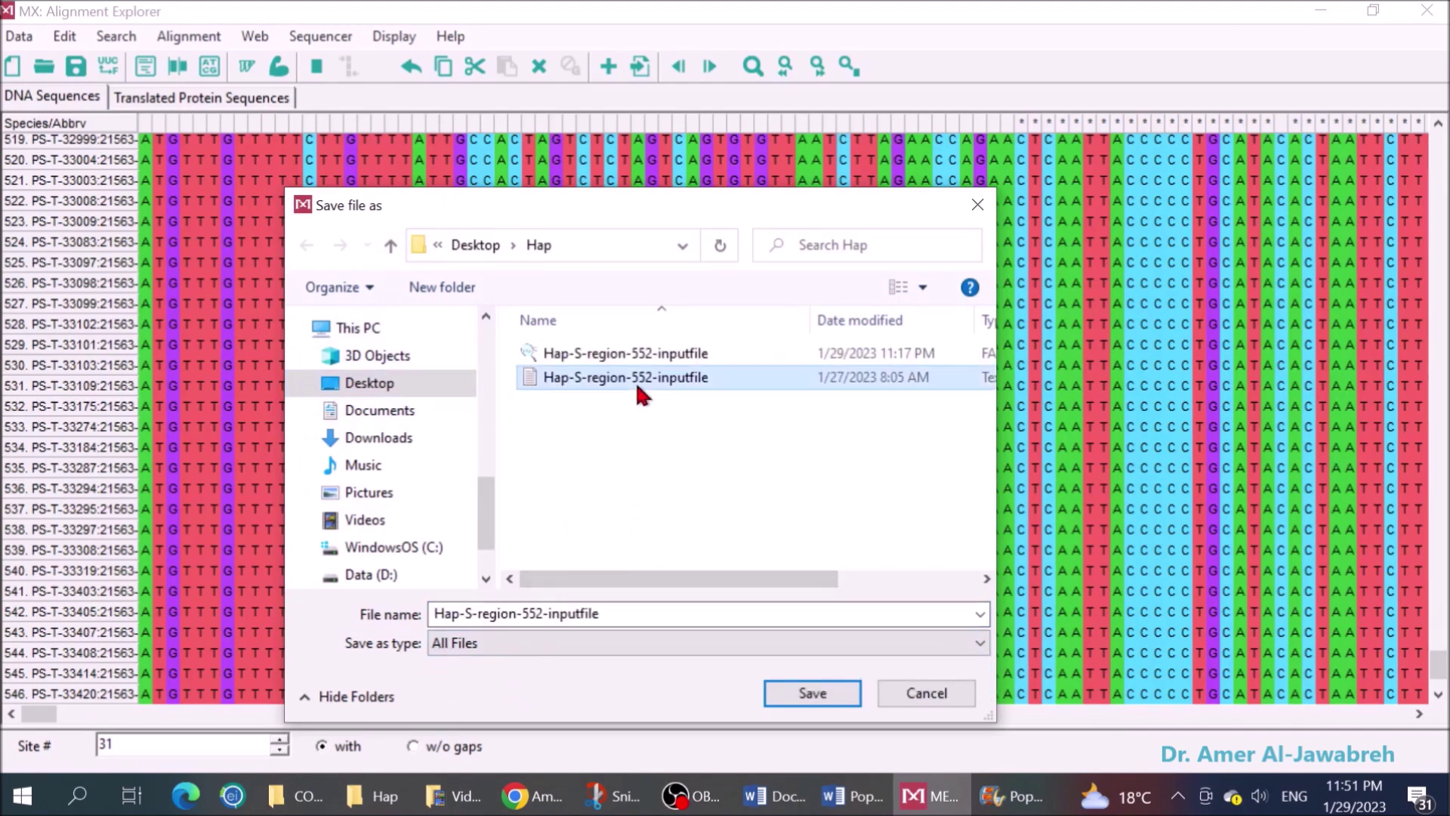
pyautogui.click(797, 694)
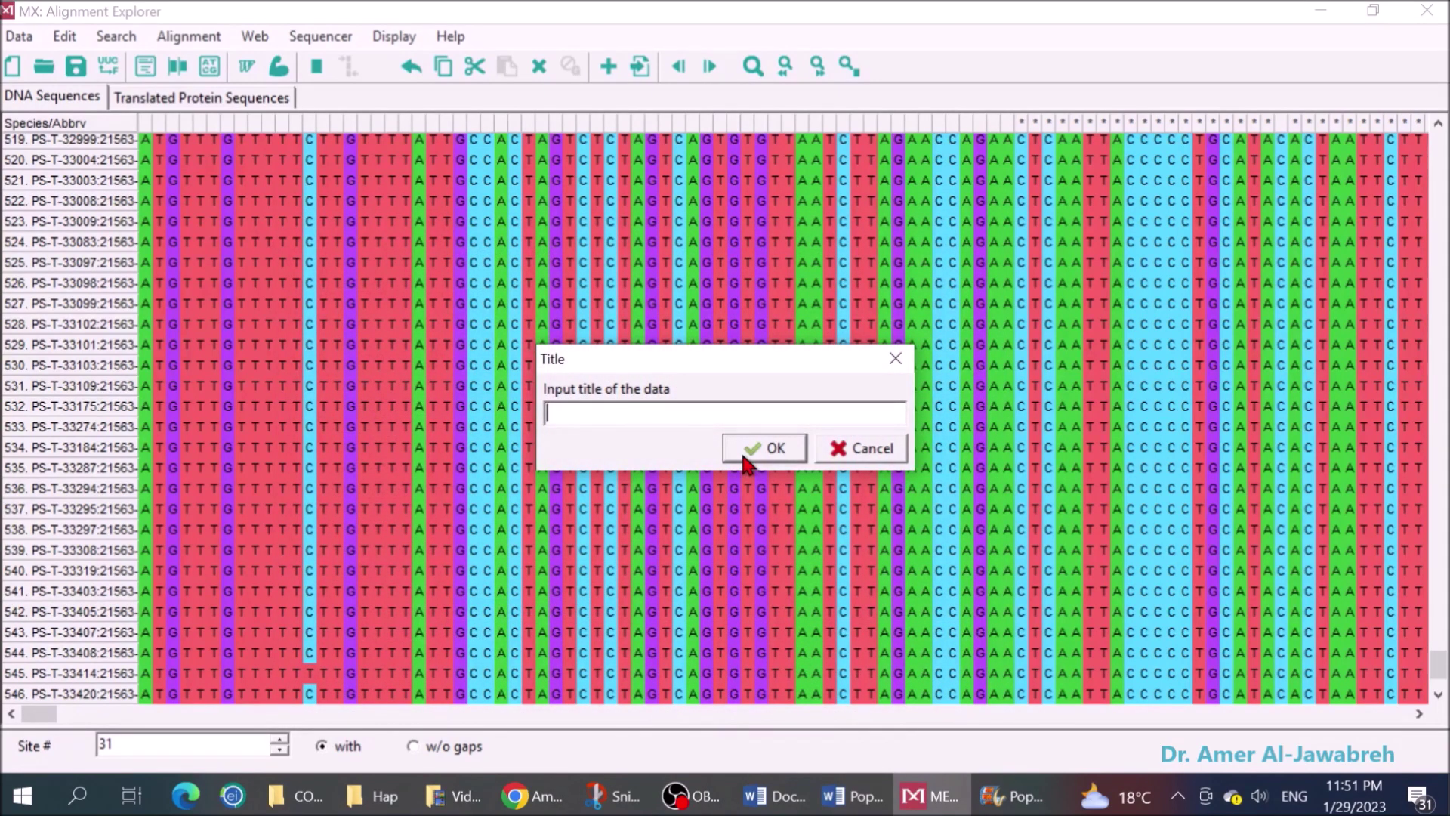
pyautogui.write('sars-cov2')
pyautogui.click(752, 451)
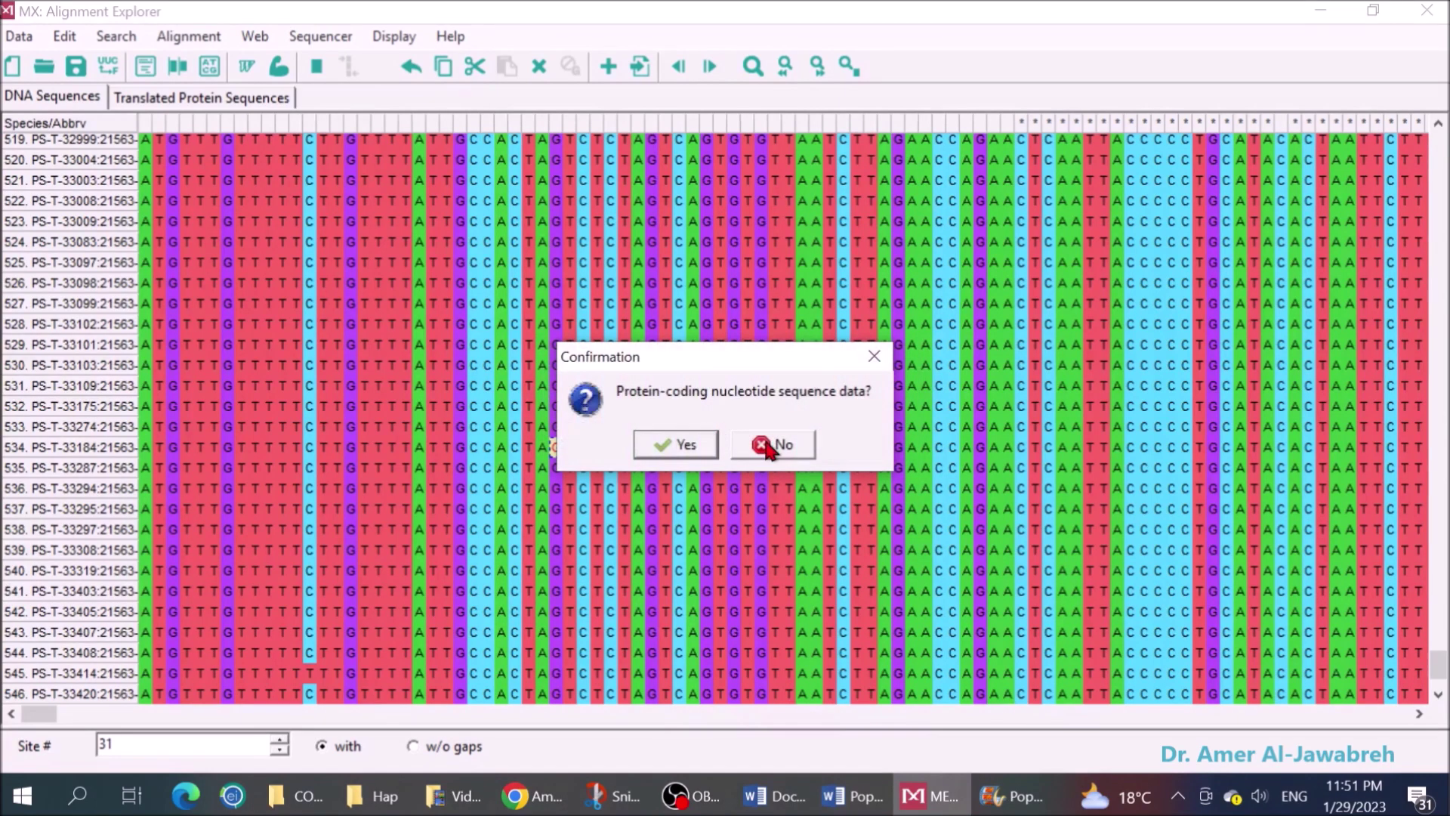
pyautogui.click(768, 449)
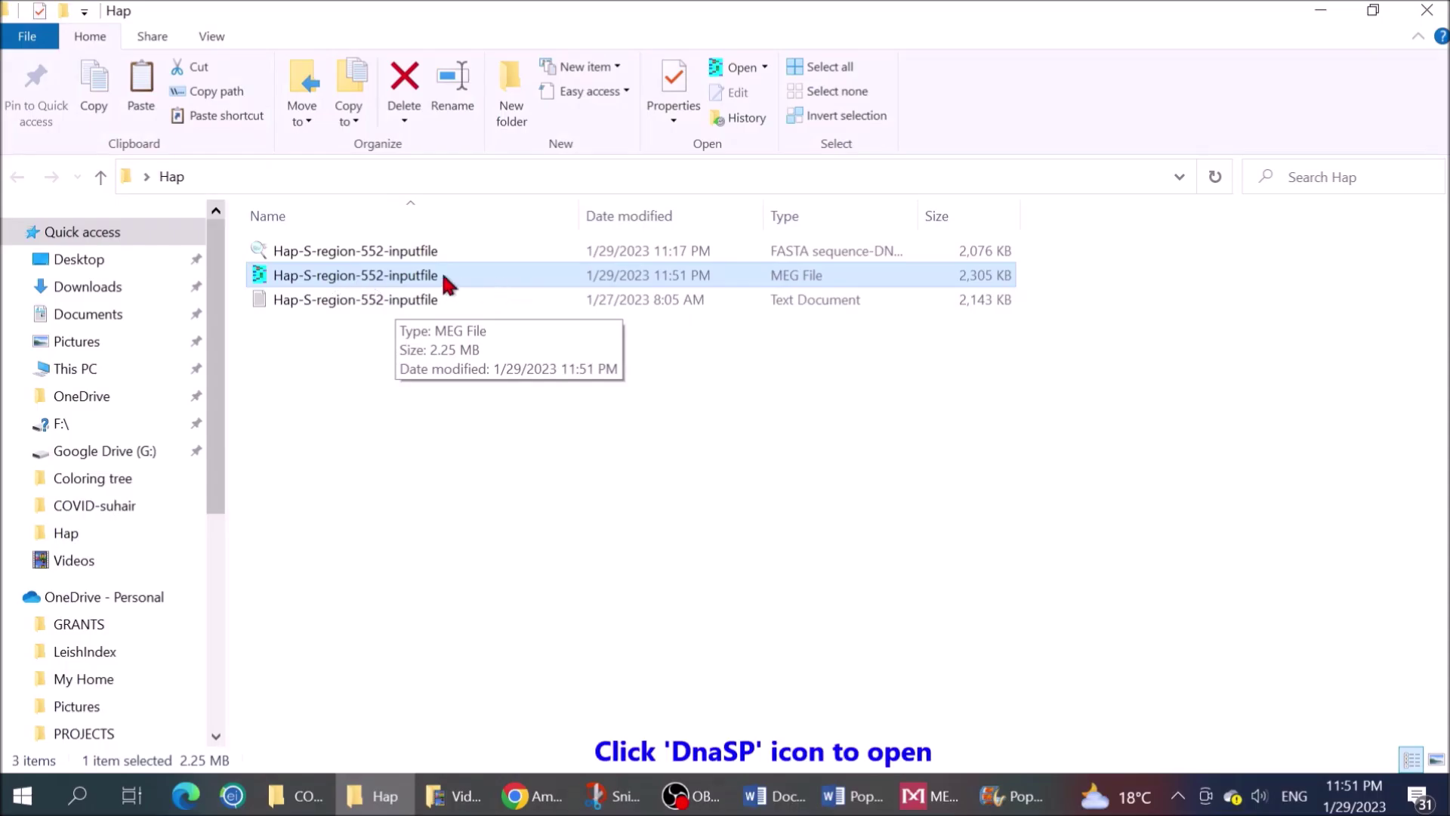
# Launch DnaSP from Windows search by typing DN.
pyautogui.click(85, 799)
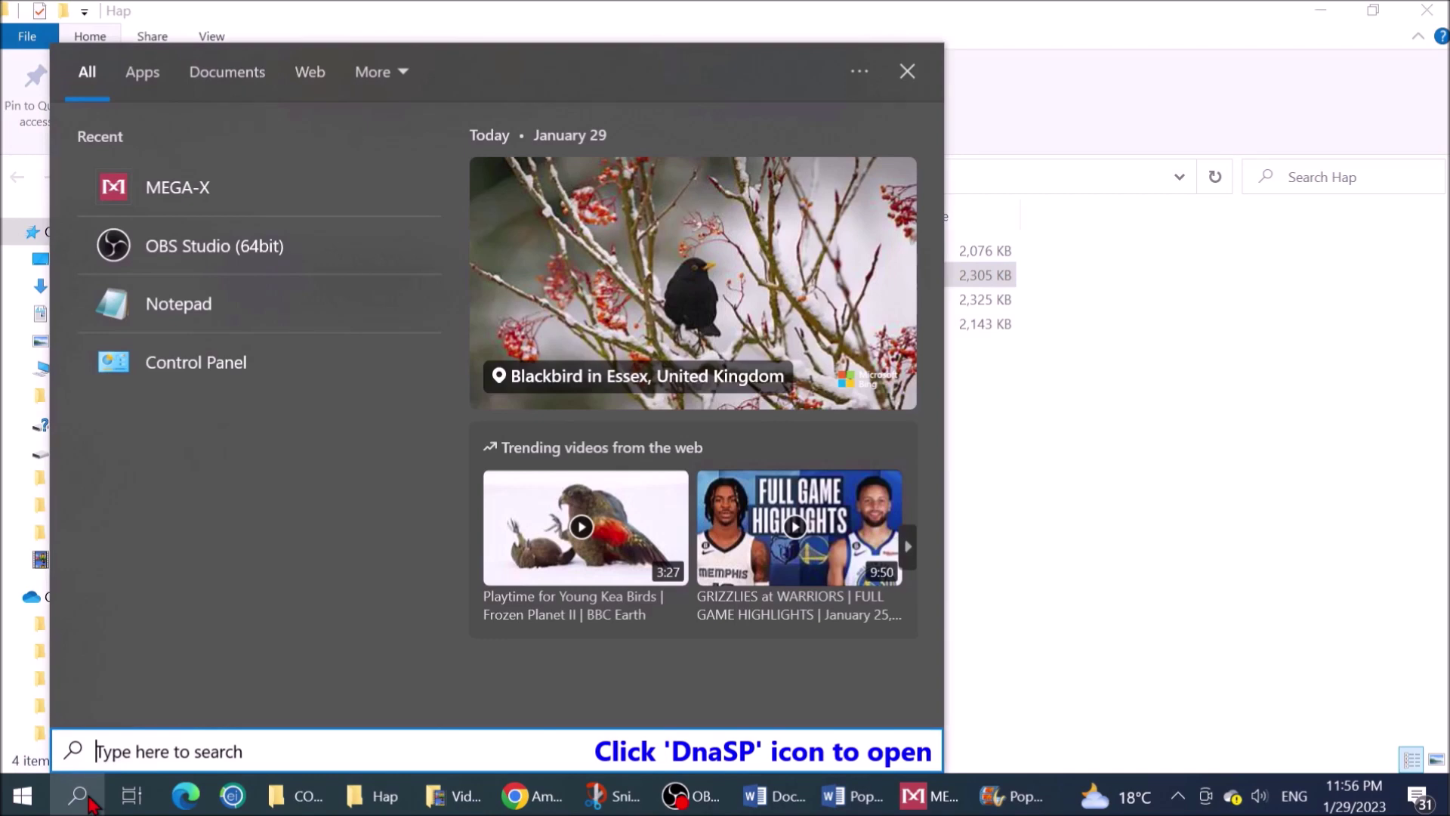
pyautogui.write('DN')
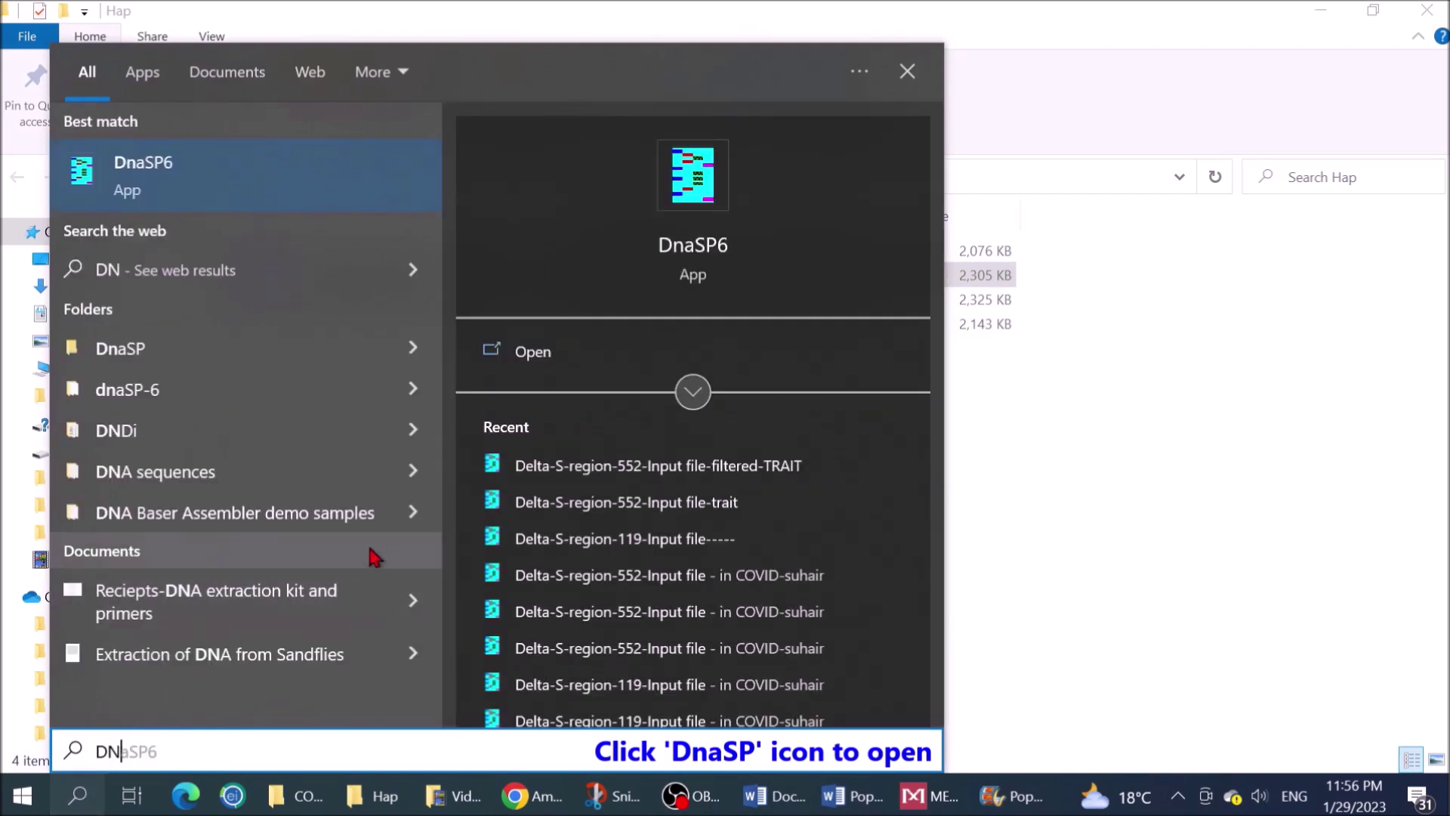
pyautogui.click(692, 248)
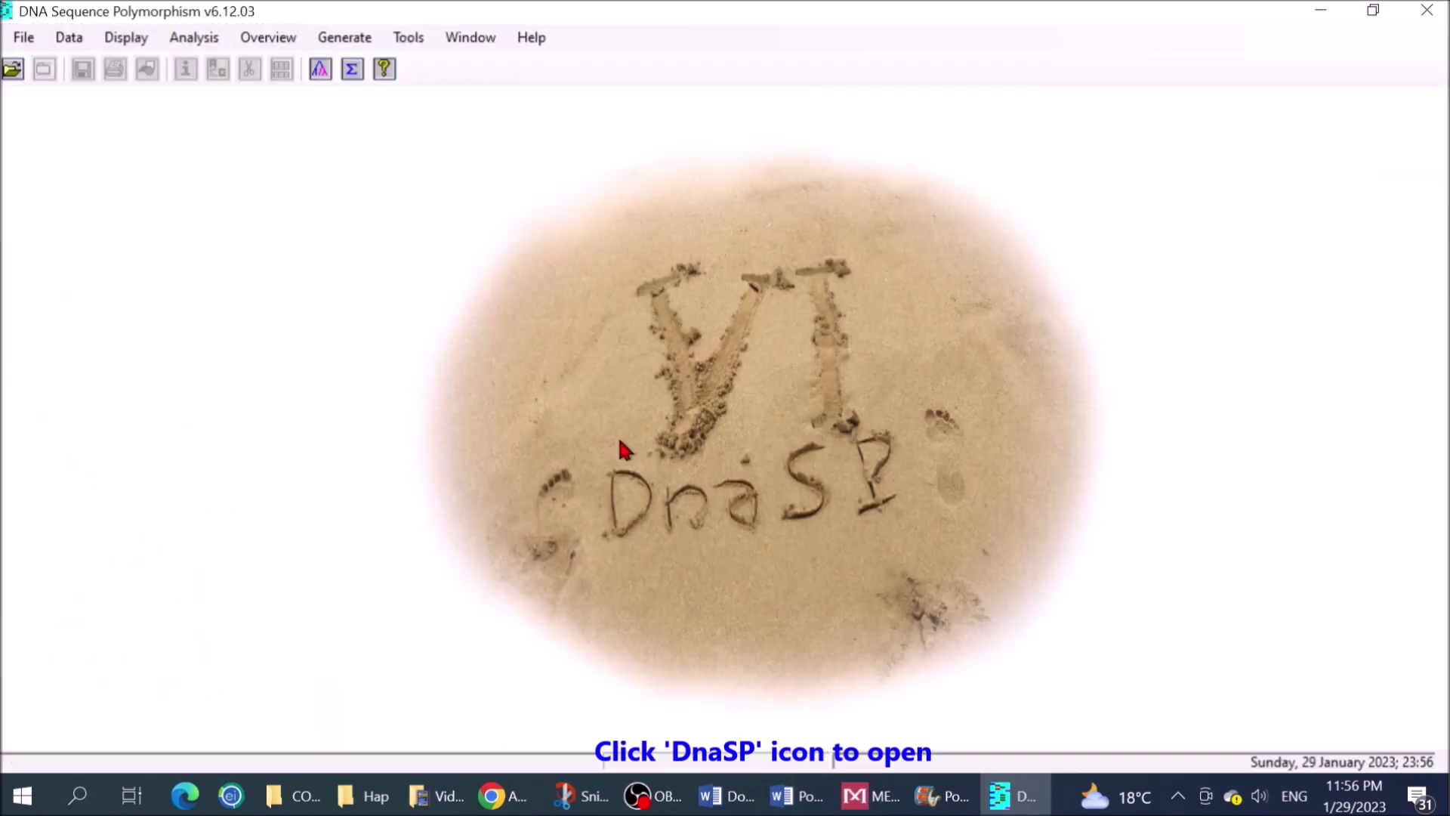
# Try opening Hap\Hap-S-region-552-inputfile.meg in DnaSP, dismiss the invalid 'S' error, and minimize DnaSP.
pyautogui.click(30, 38)
pyautogui.click(42, 64)
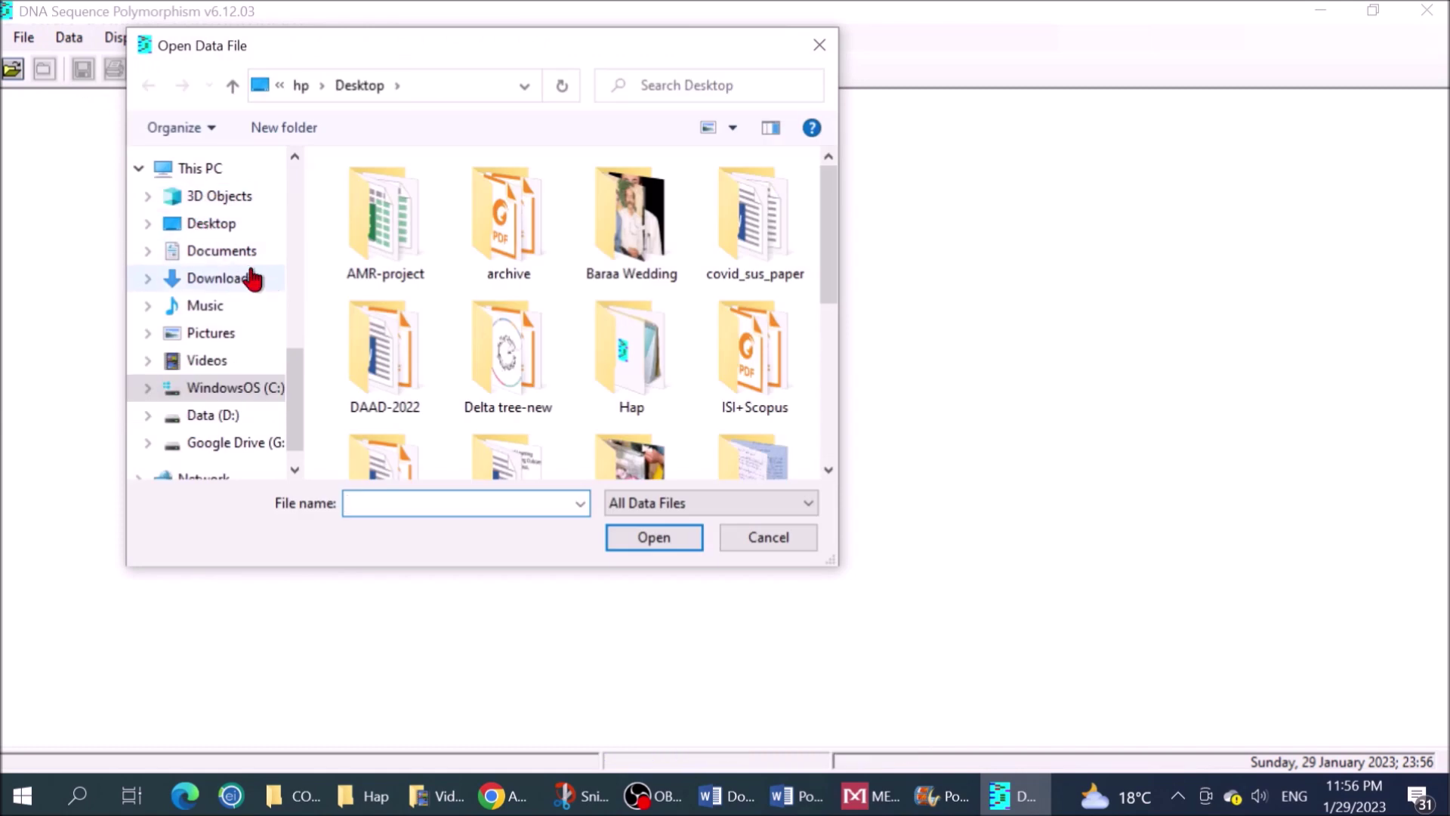
pyautogui.click(215, 225)
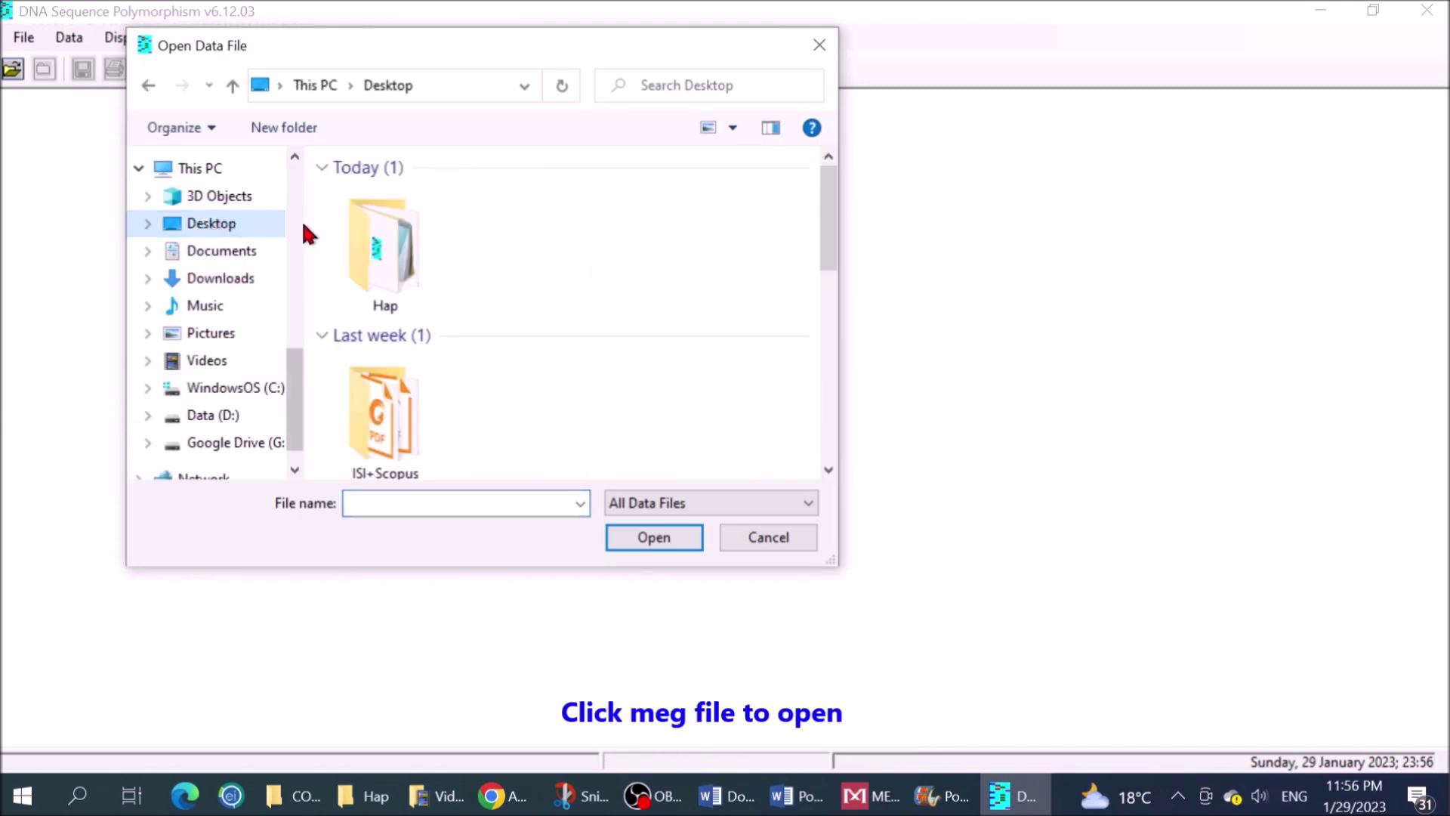
pyautogui.doubleClick(390, 261)
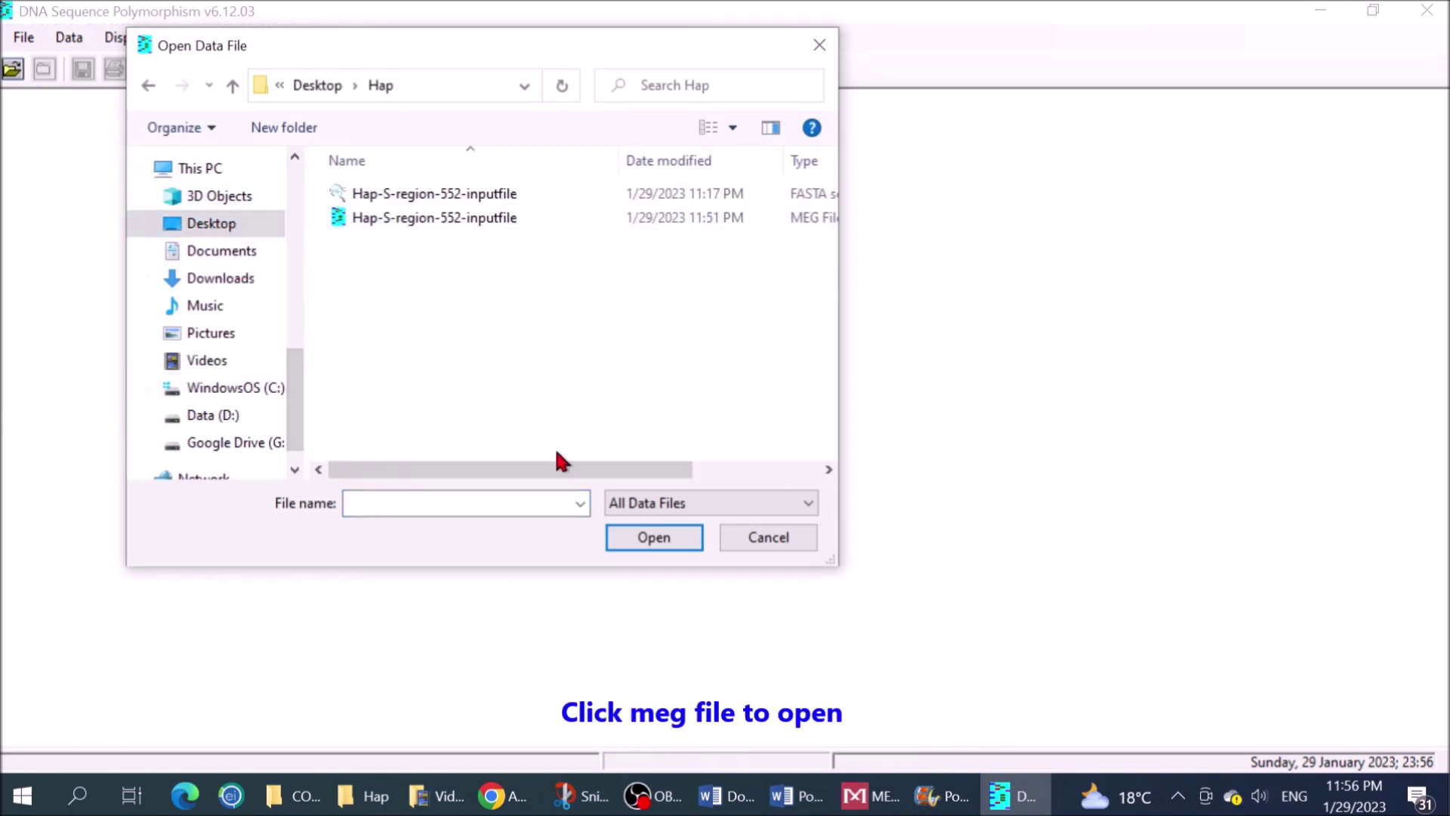
pyautogui.moveTo(560, 471)
pyautogui.mouseDown()
pyautogui.moveTo(705, 478)
pyautogui.moveTo(562, 484)
pyautogui.mouseUp()
pyautogui.doubleClick(404, 217)
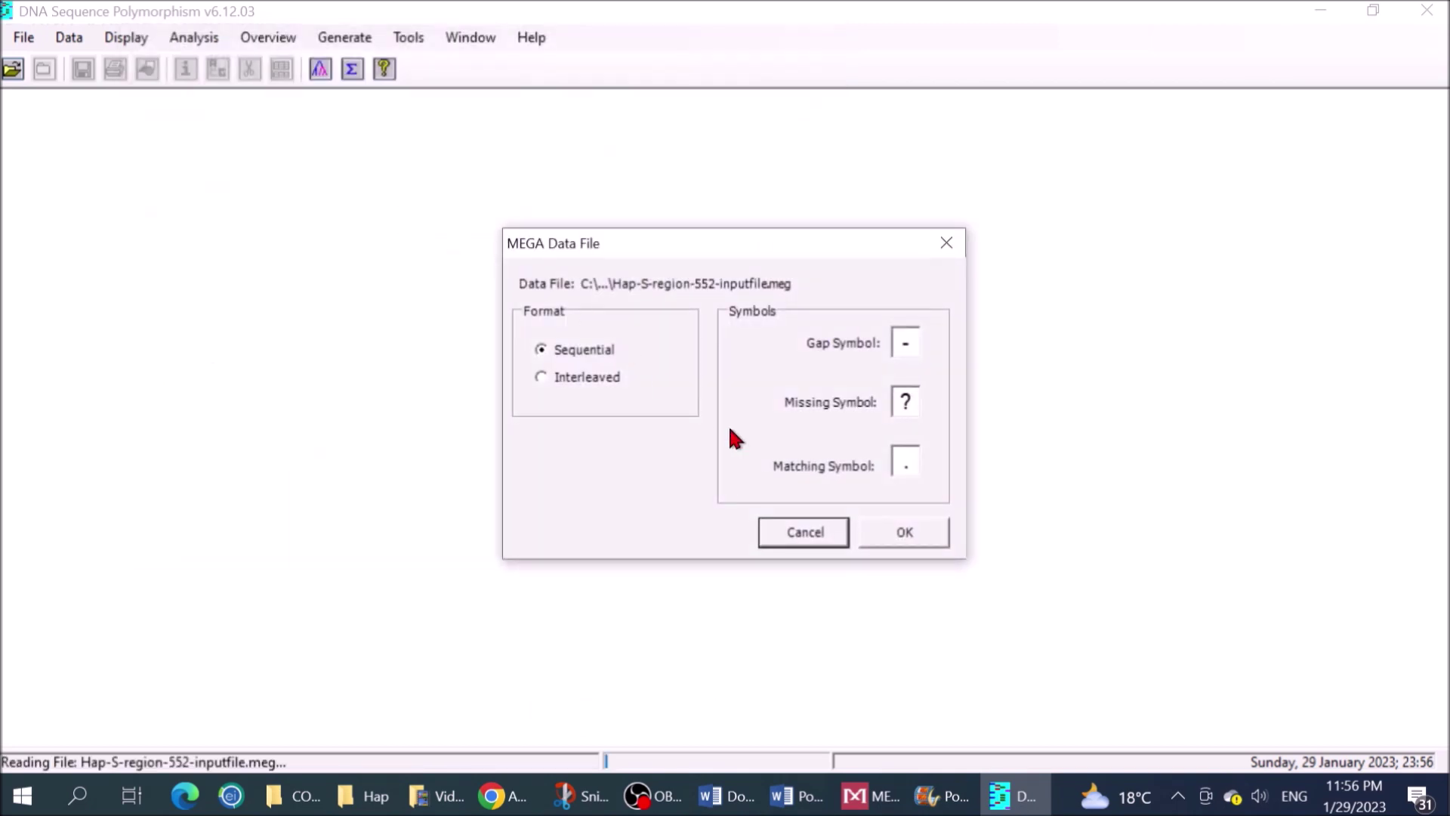
pyautogui.click(899, 535)
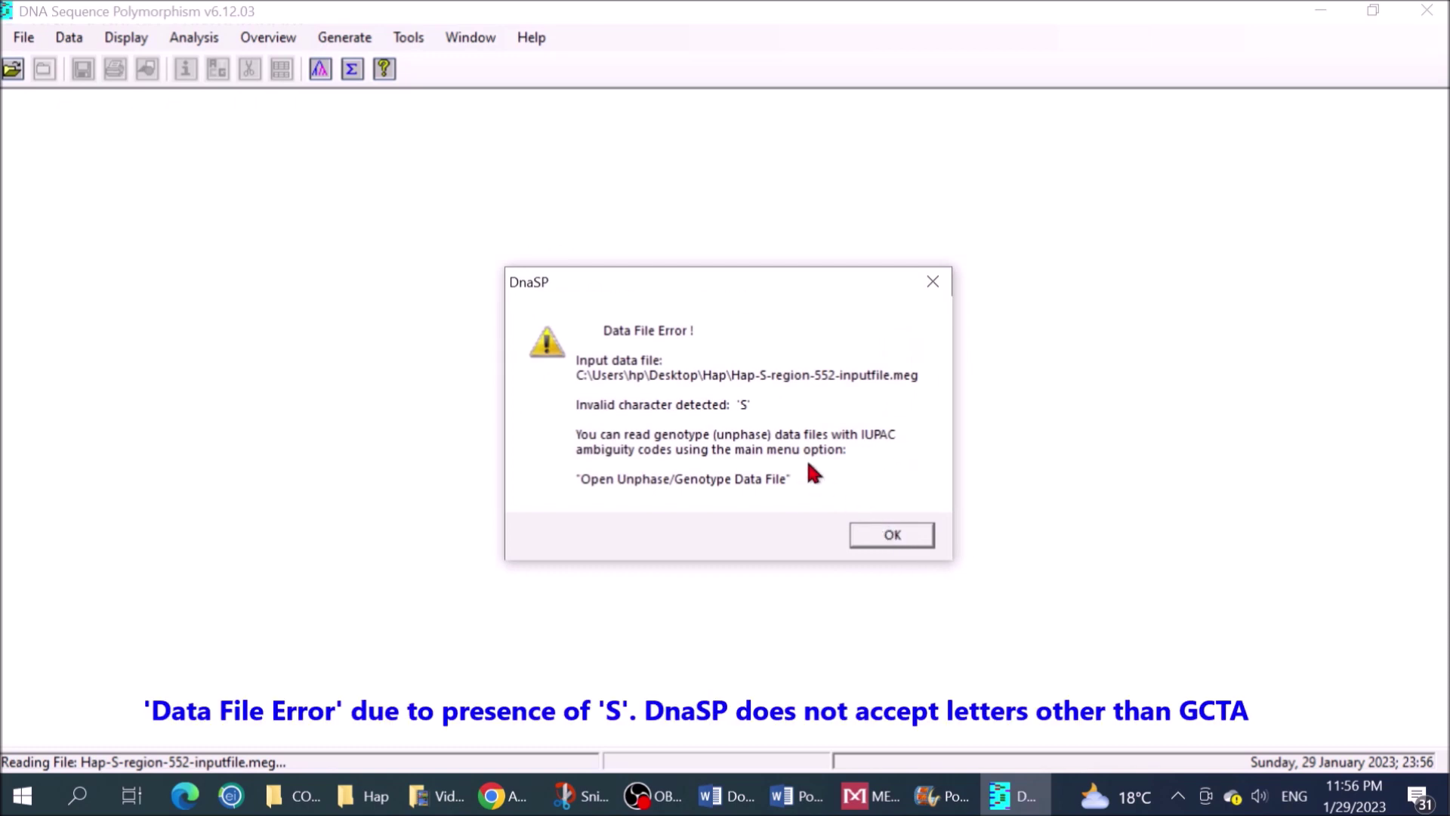
pyautogui.press('Return')
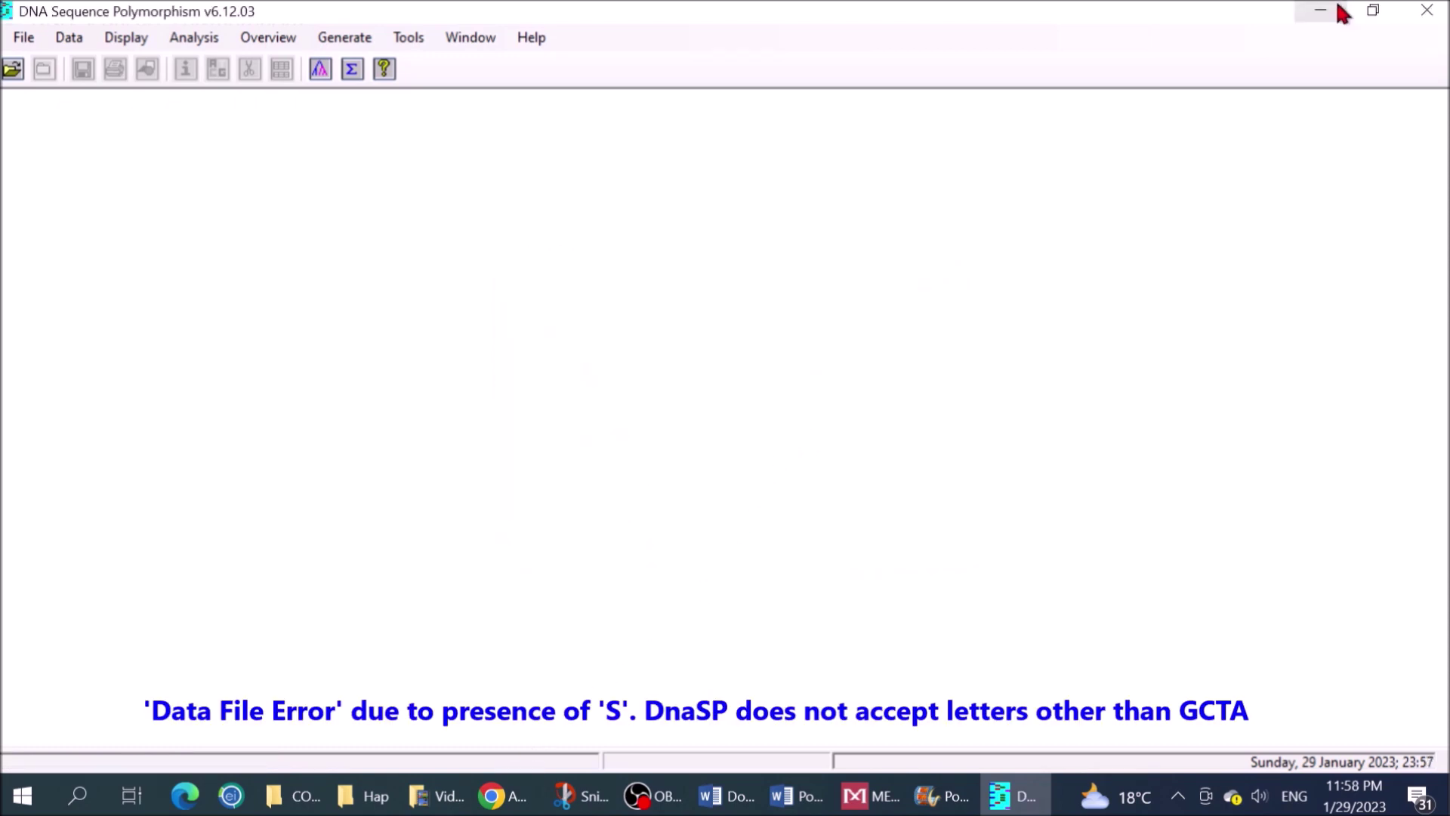
pyautogui.click(1330, 13)
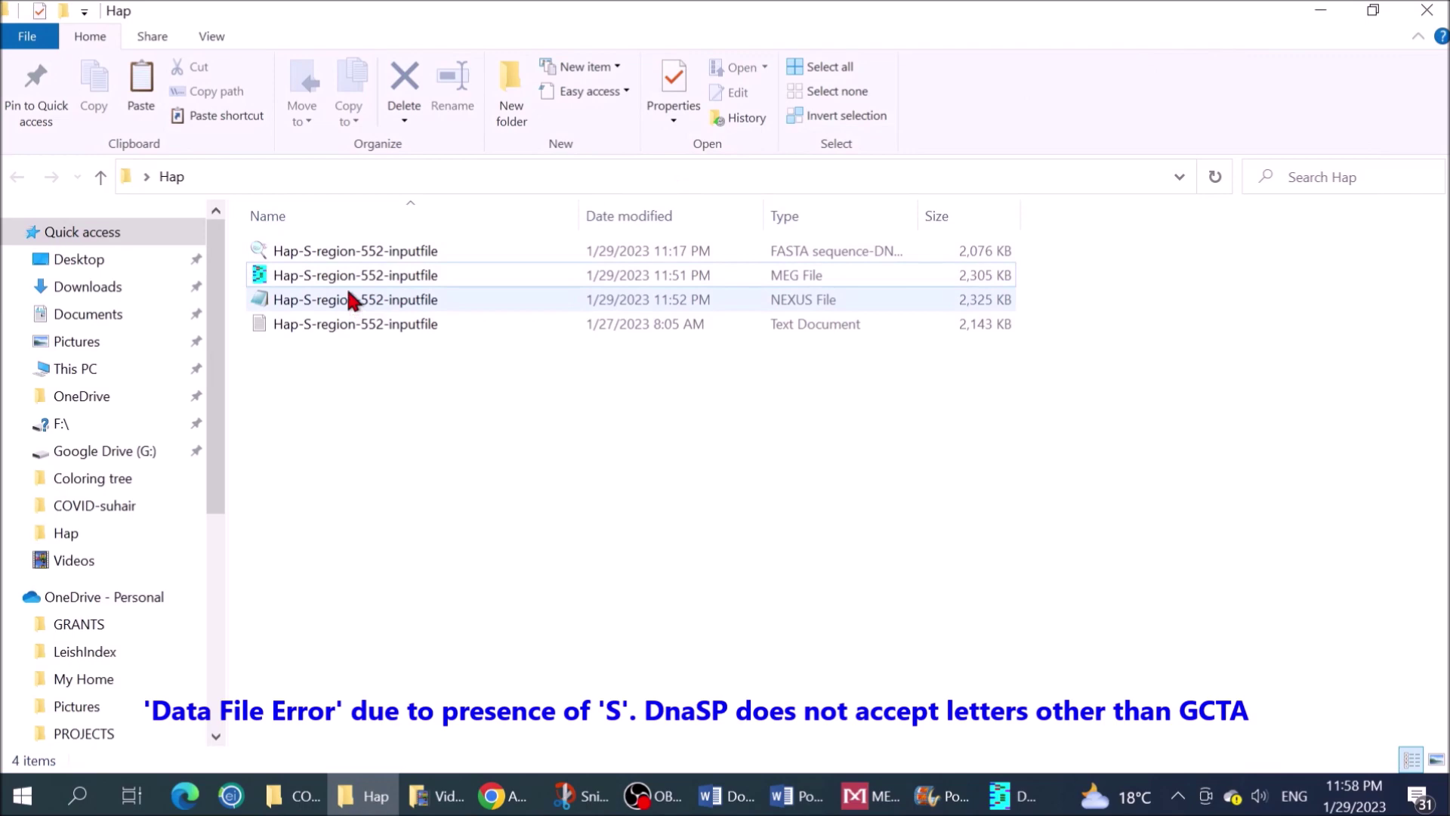
pyautogui.click(353, 277)
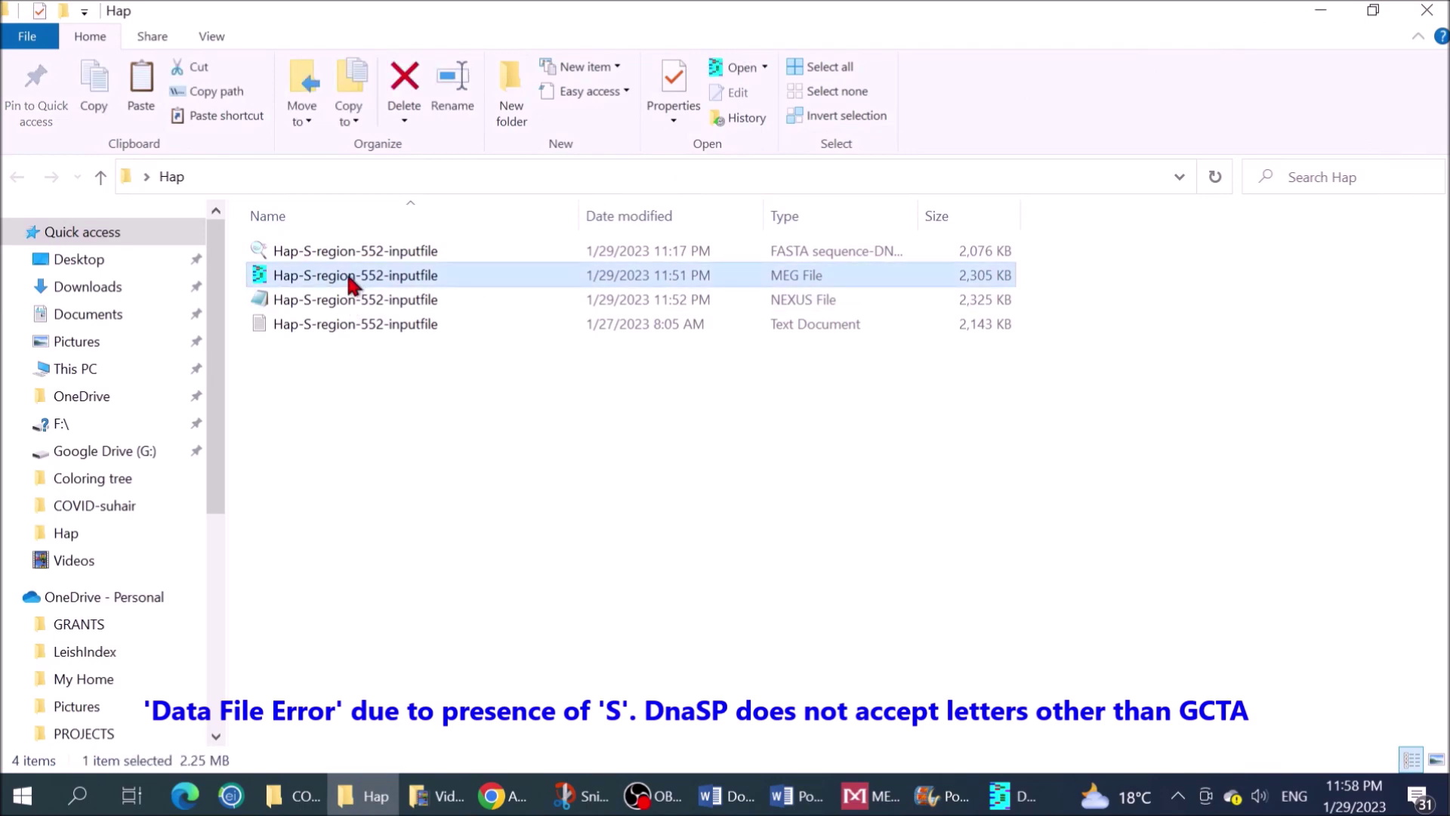
# Open the MEG file in Notepad and maximize the window.
pyautogui.rightClick(350, 277)
pyautogui.moveTo(469, 388)
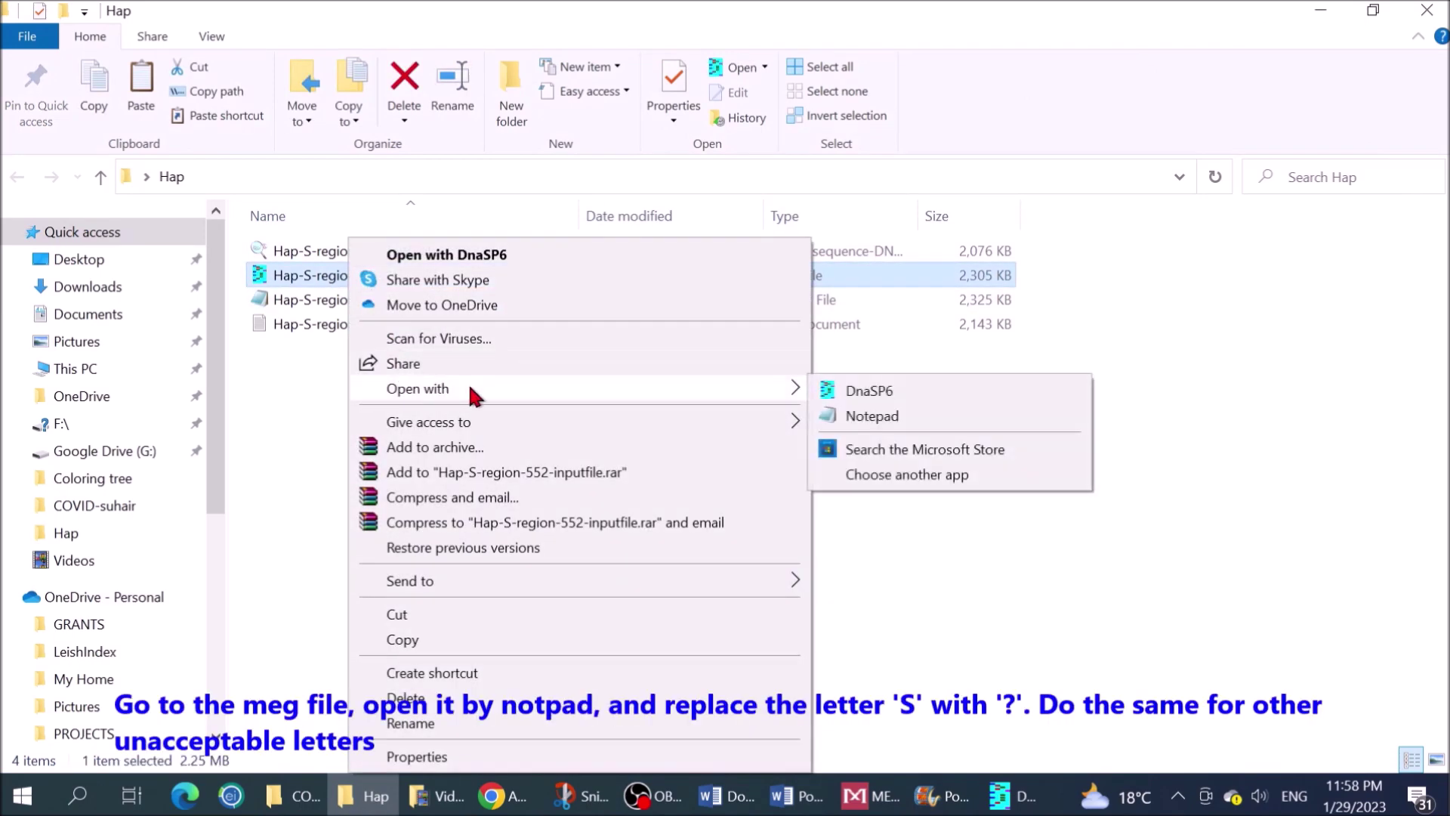
pyautogui.click(872, 416)
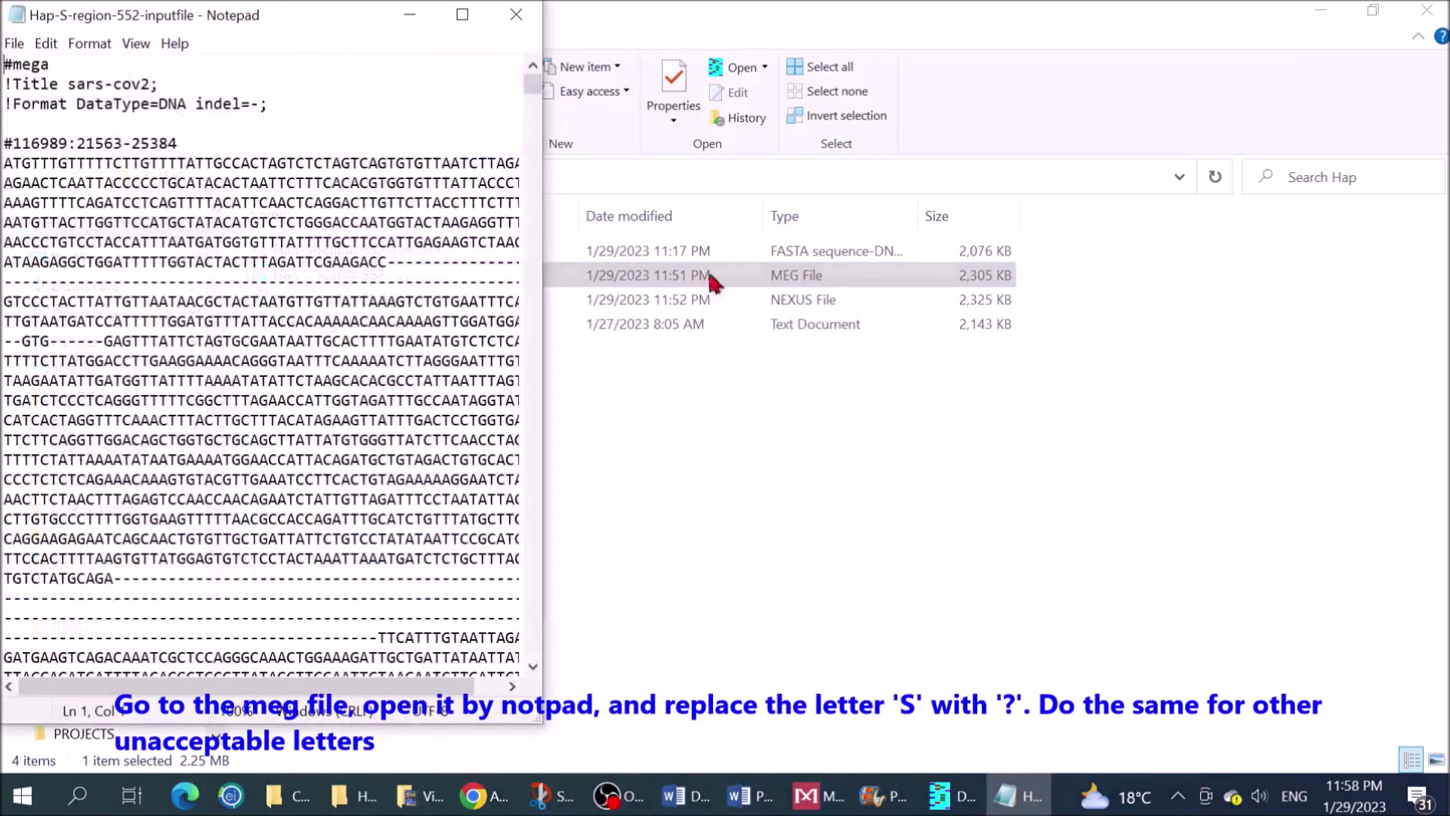
pyautogui.click(459, 18)
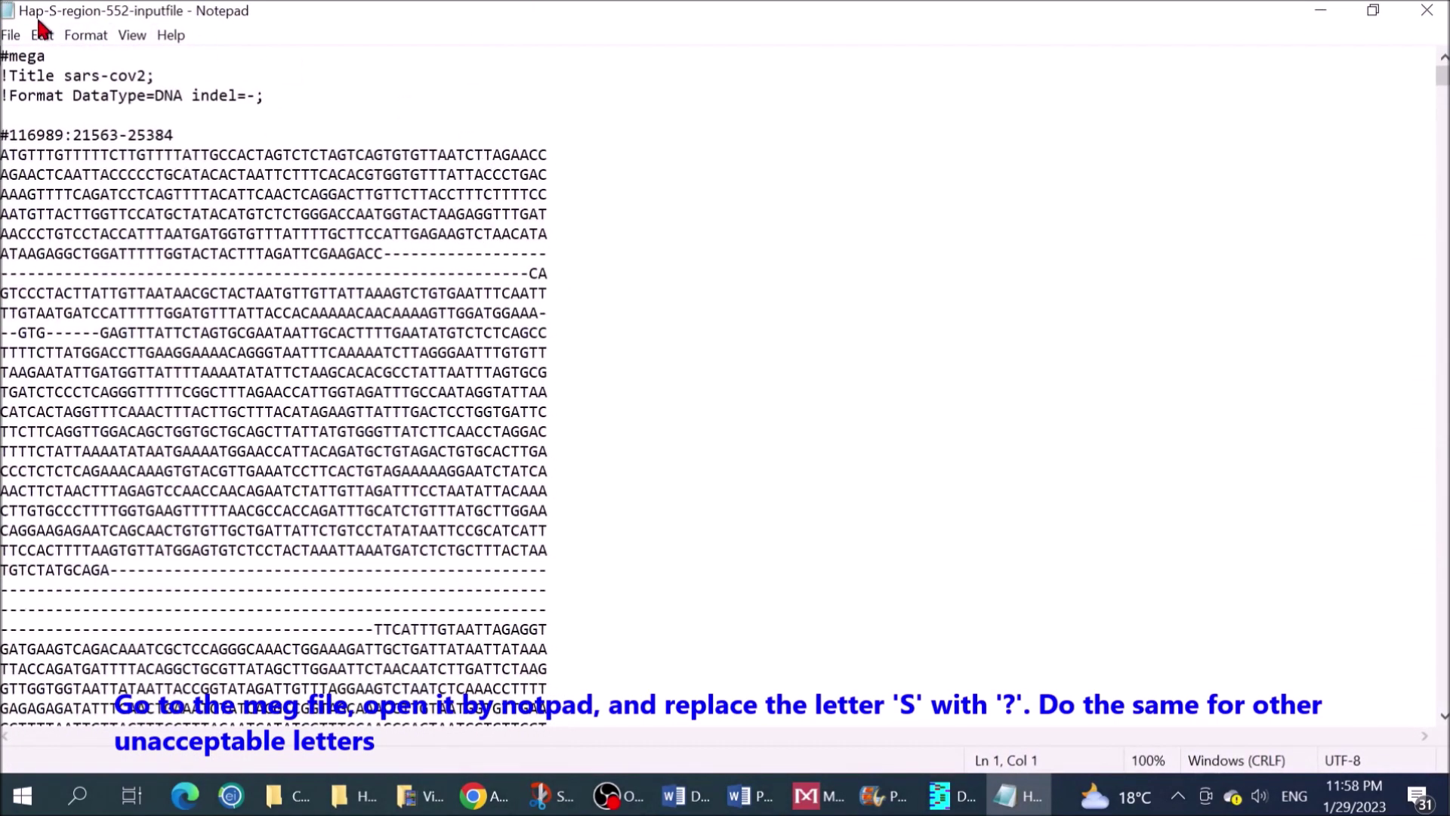
# Replace every S with ? (match case) and save the MEG file when closing Notepad.
pyautogui.click(38, 35)
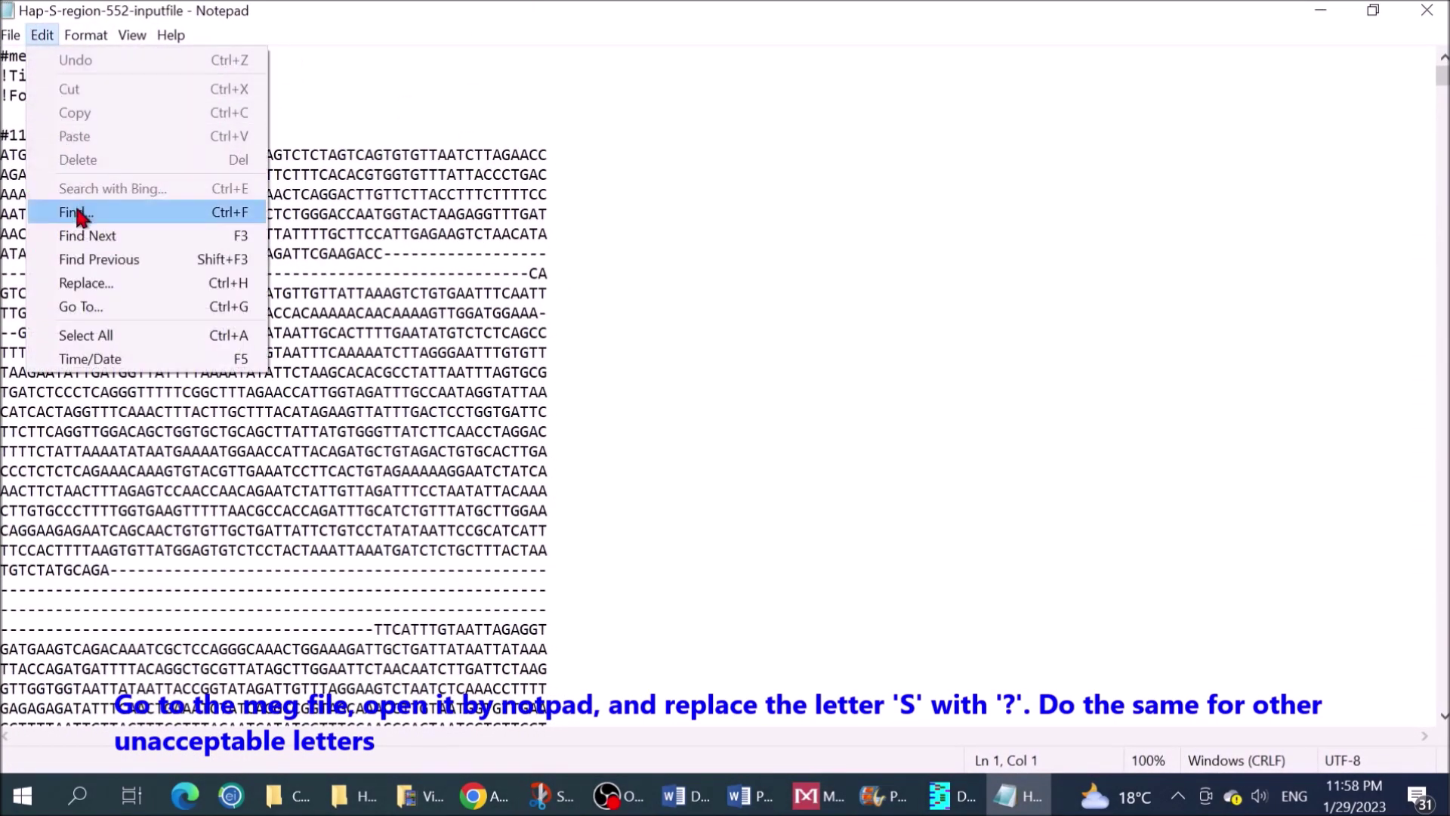
pyautogui.click(85, 282)
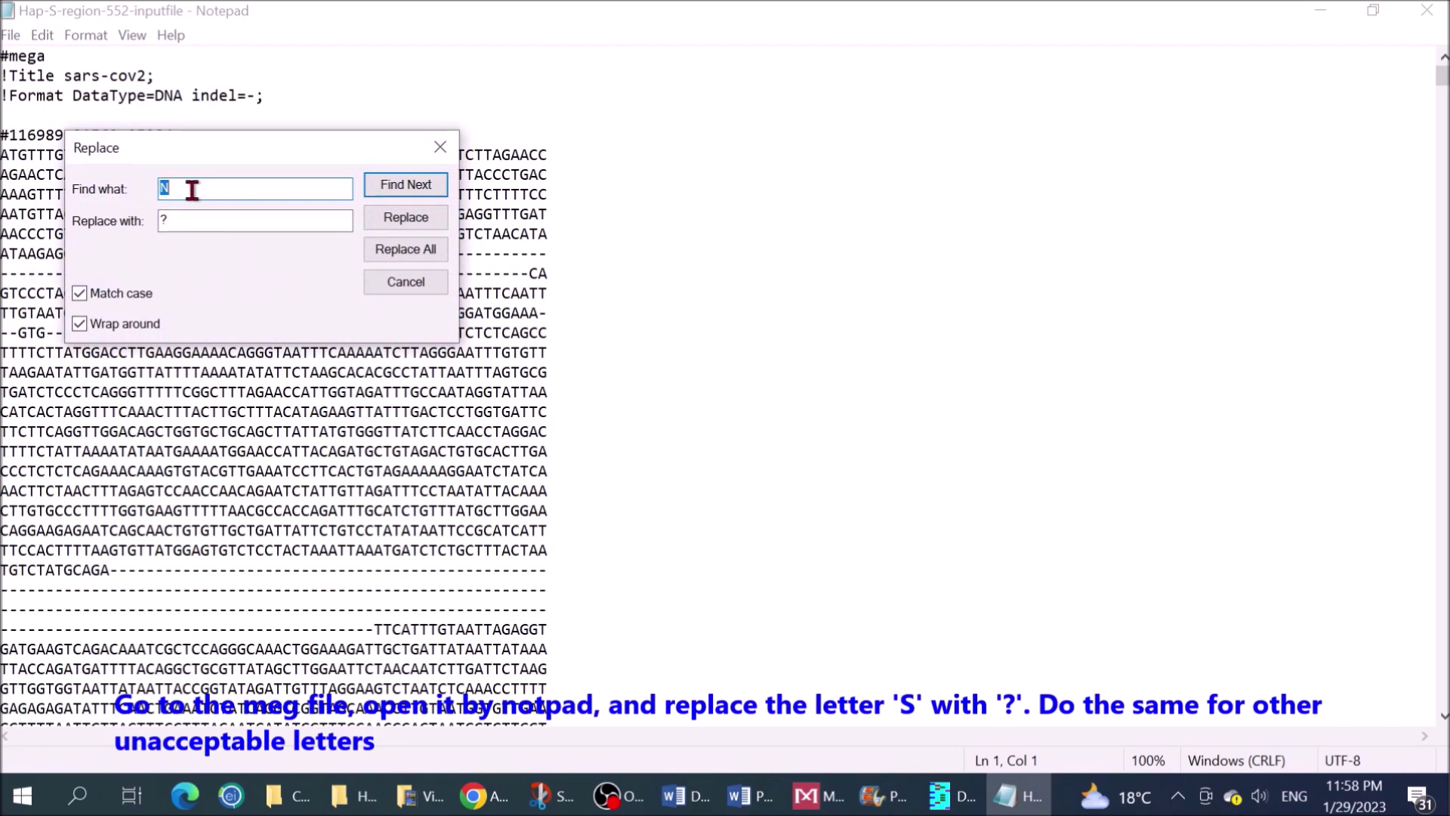
pyautogui.doubleClick(166, 218)
pyautogui.click(405, 250)
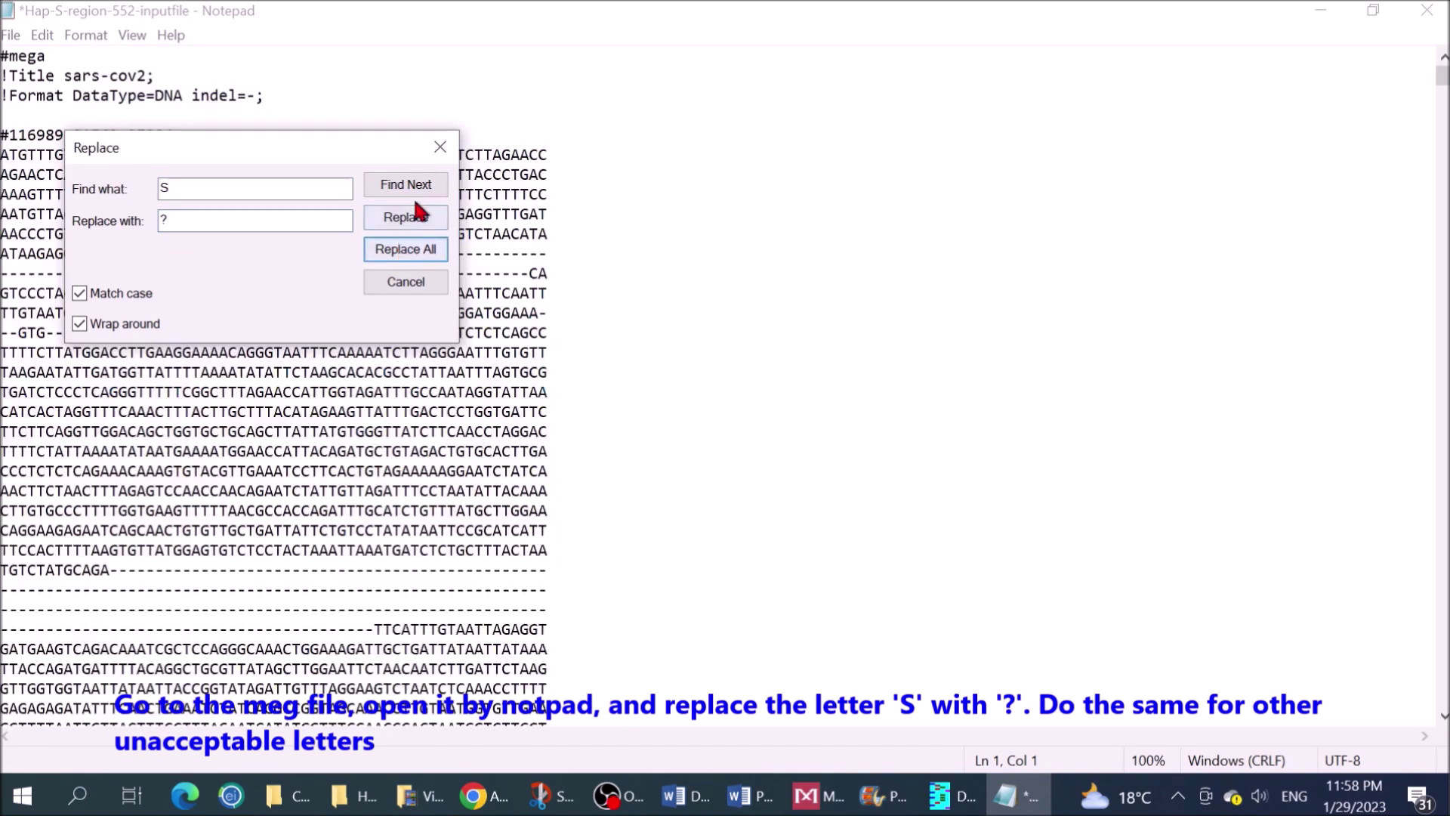
pyautogui.click(439, 147)
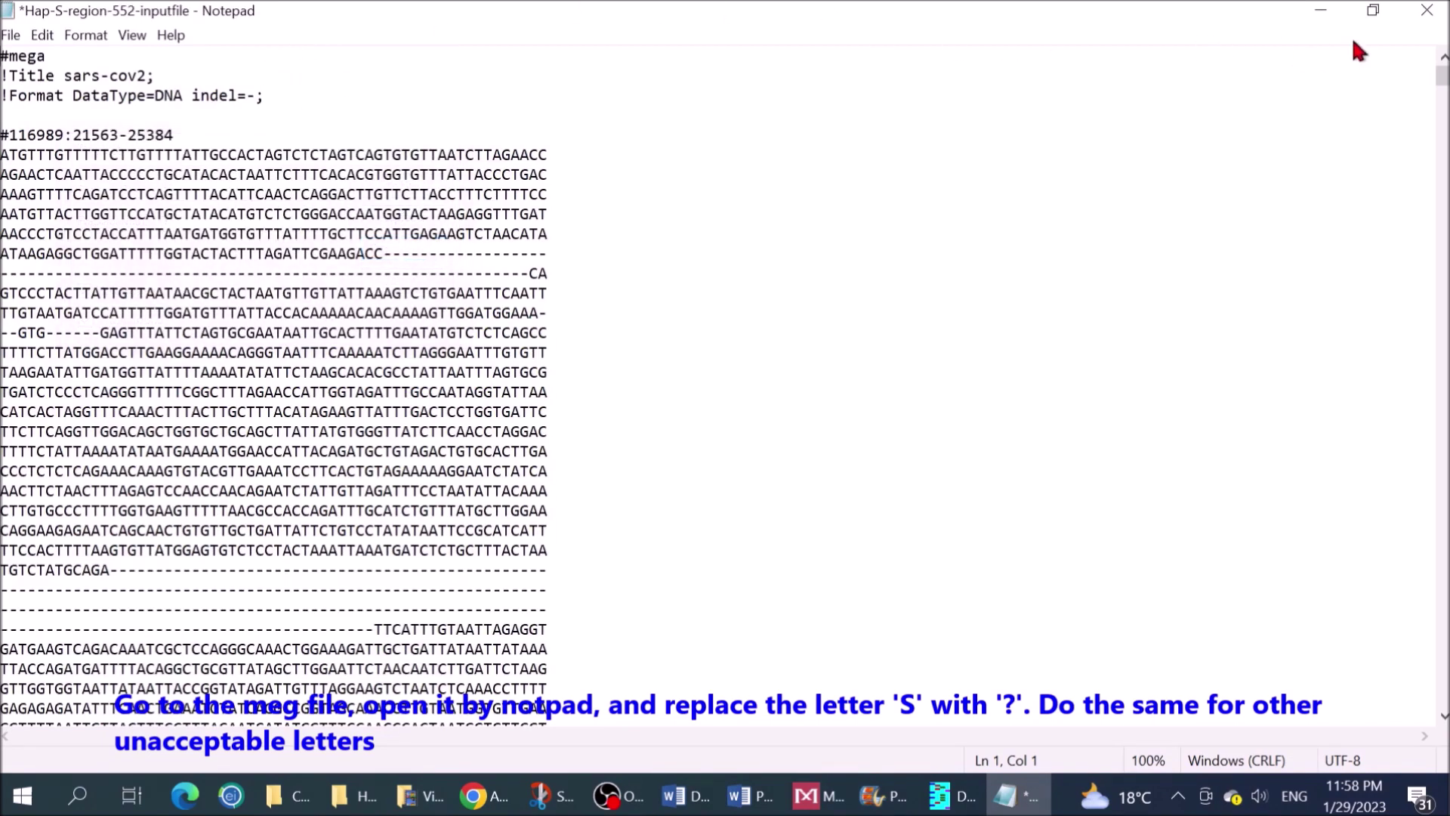
pyautogui.click(1426, 10)
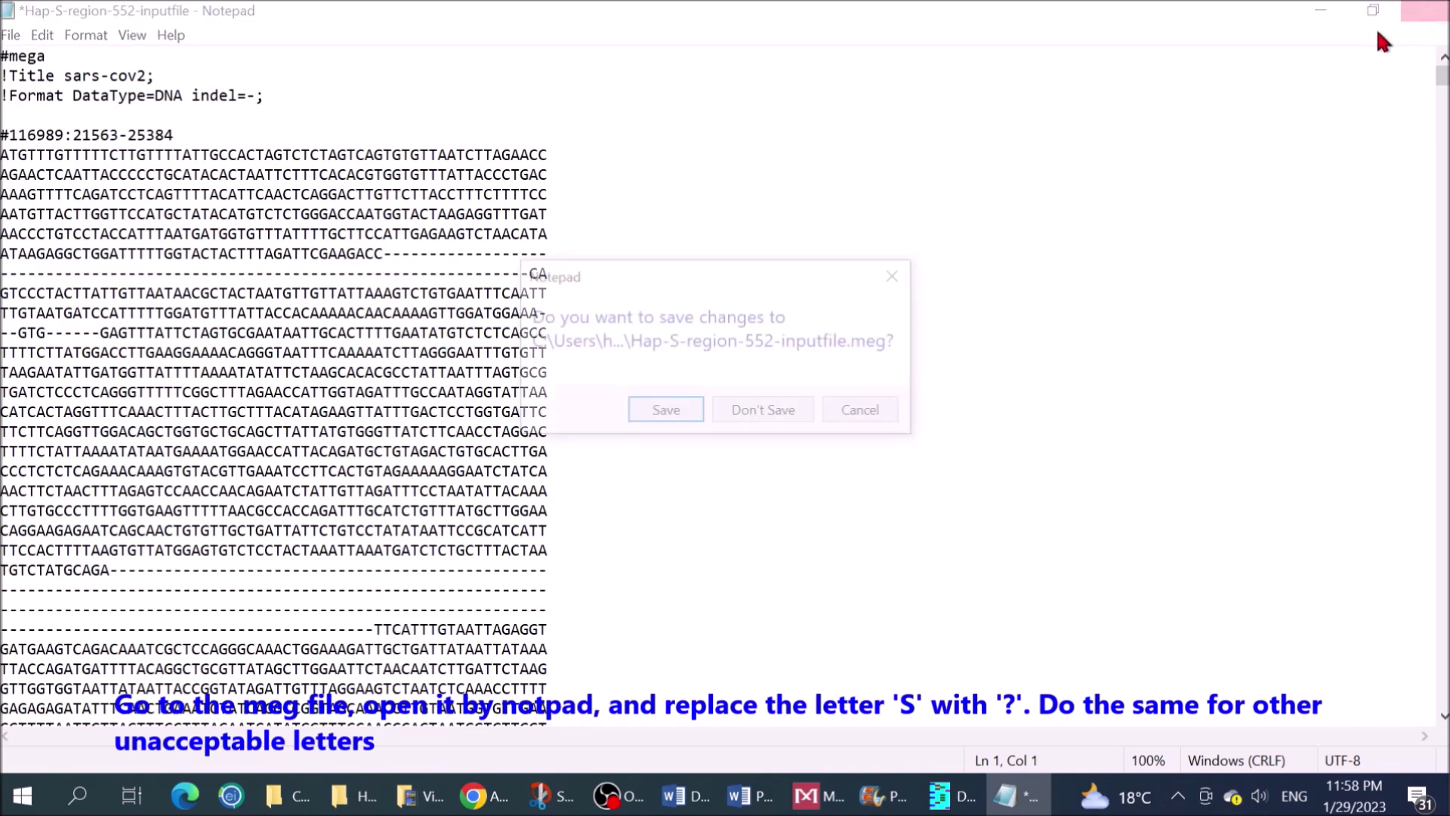
pyautogui.click(664, 413)
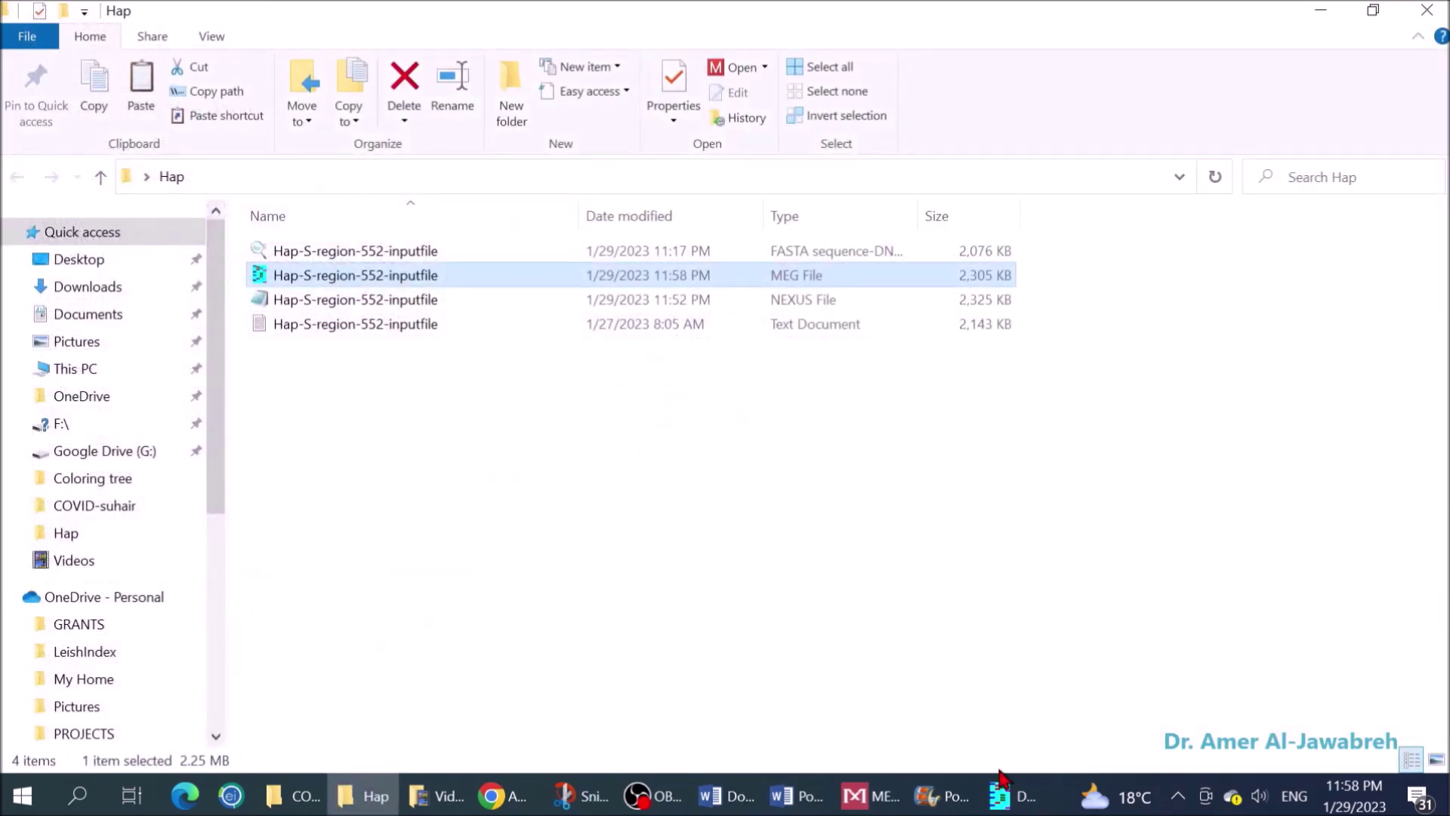
# Load Delta-S-region-552-Inputfile from the Hap folder into DnaSP, confirming 552 sequences and 4248 sites.
pyautogui.click(1012, 795)
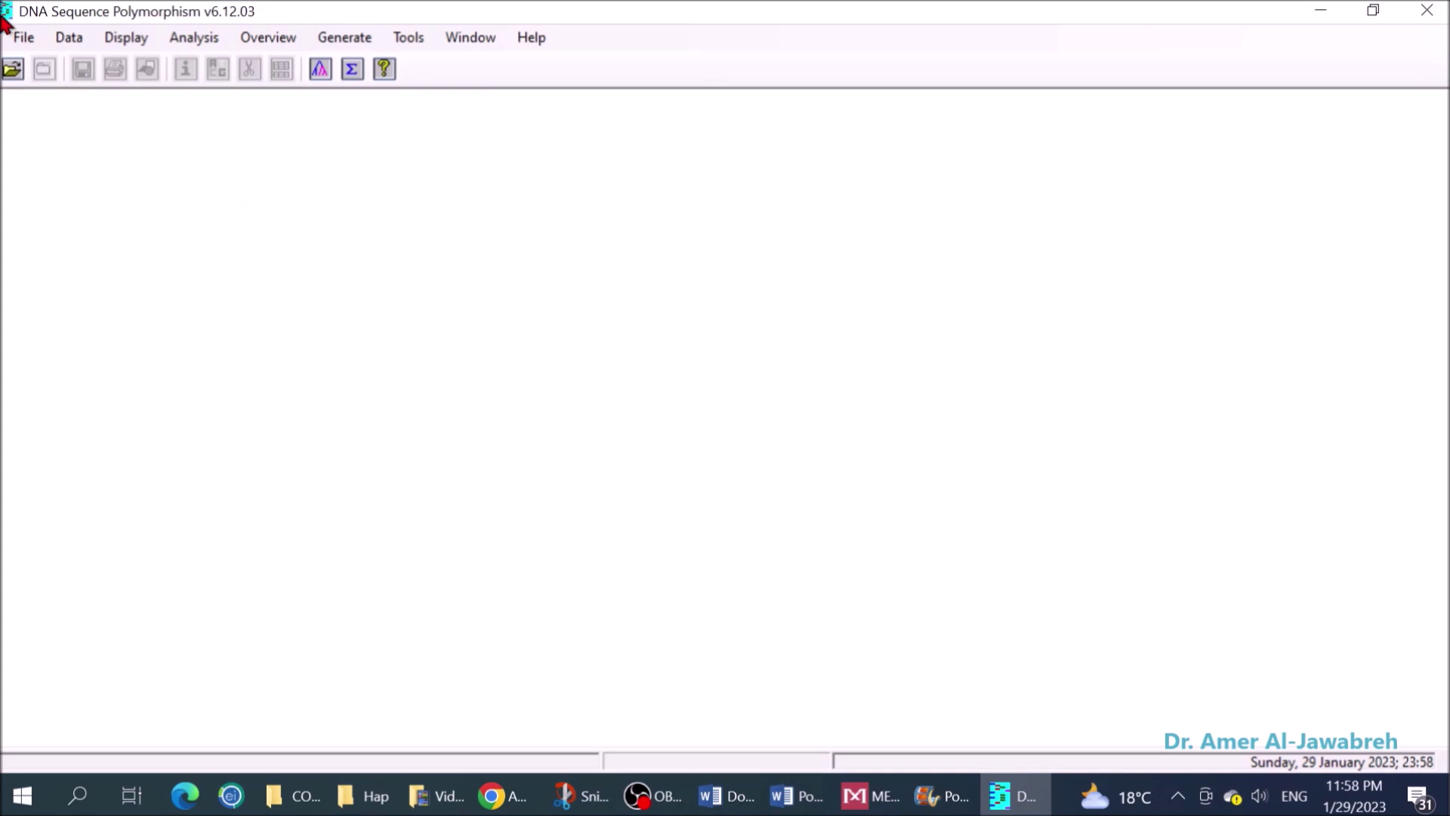
pyautogui.click(24, 37)
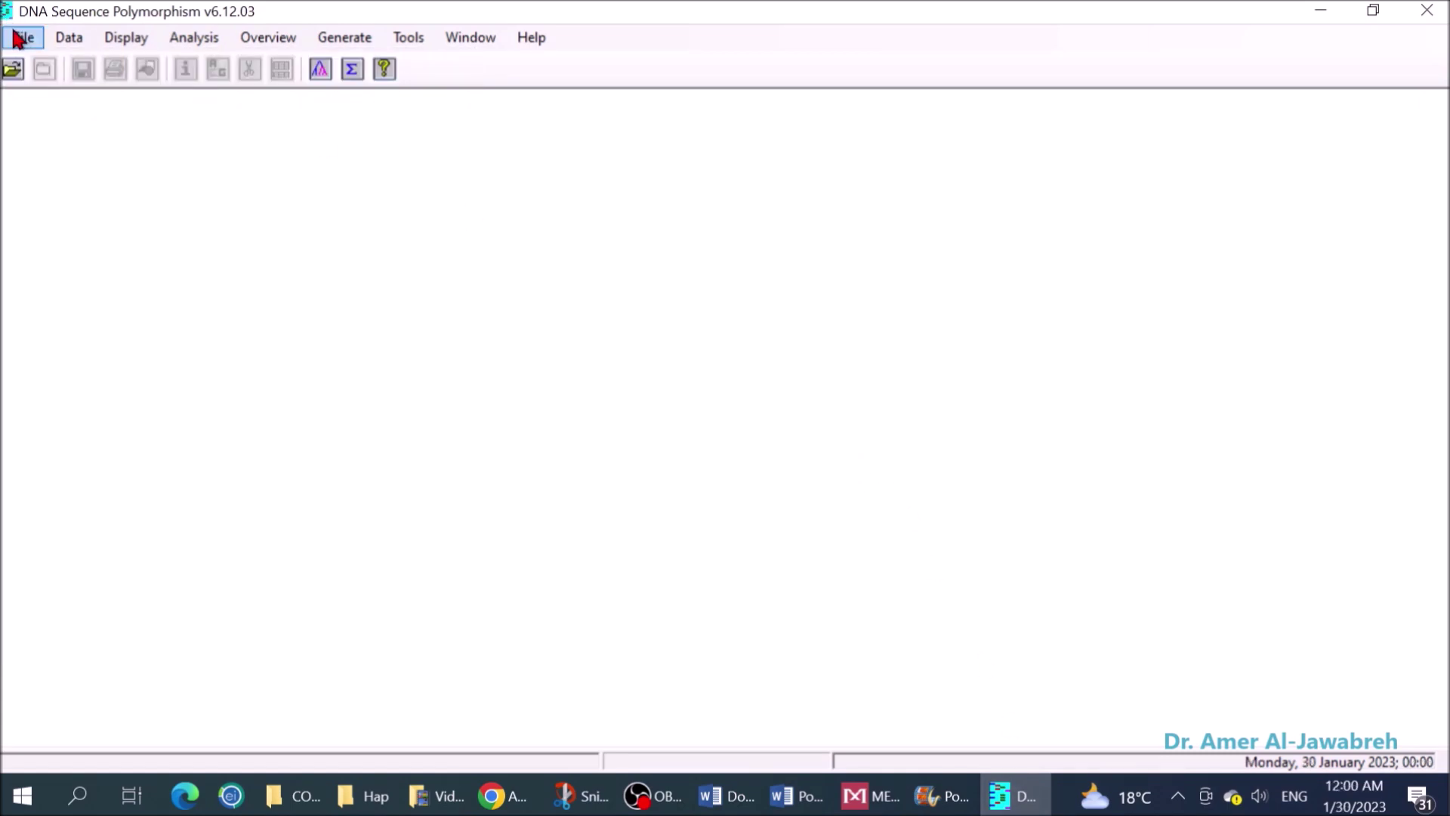
pyautogui.click(21, 37)
pyautogui.click(27, 59)
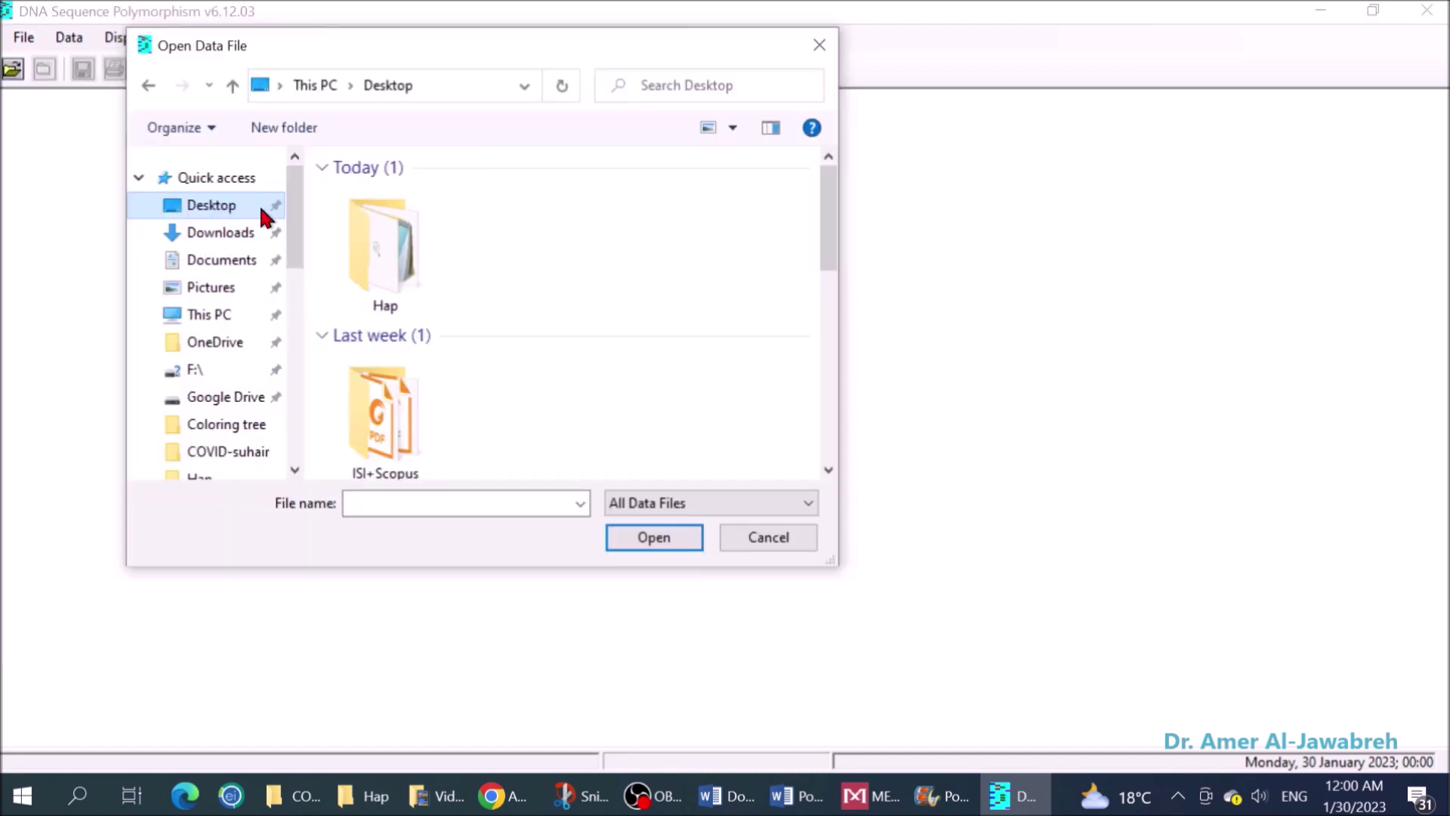
pyautogui.doubleClick(393, 295)
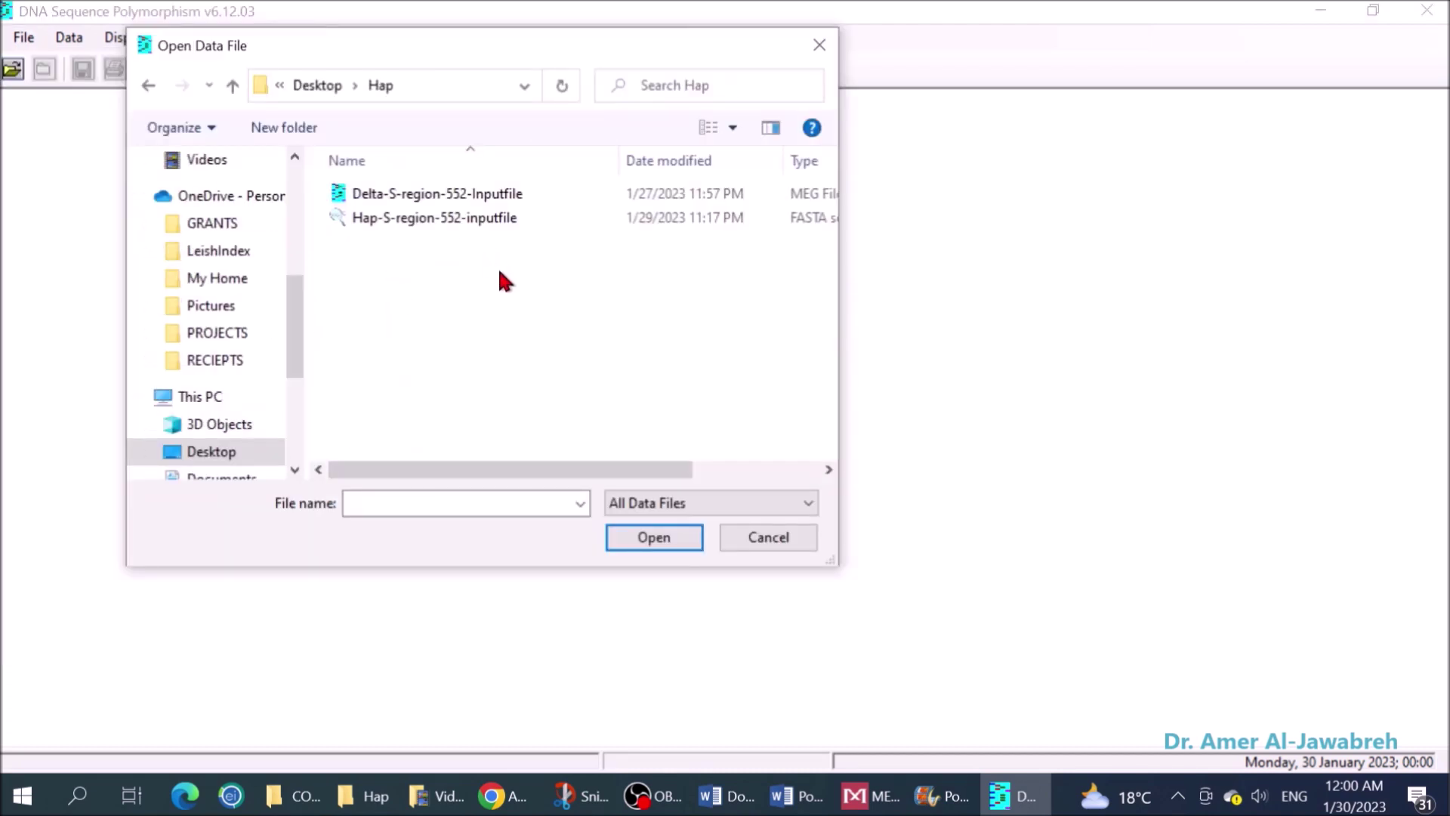
pyautogui.doubleClick(462, 198)
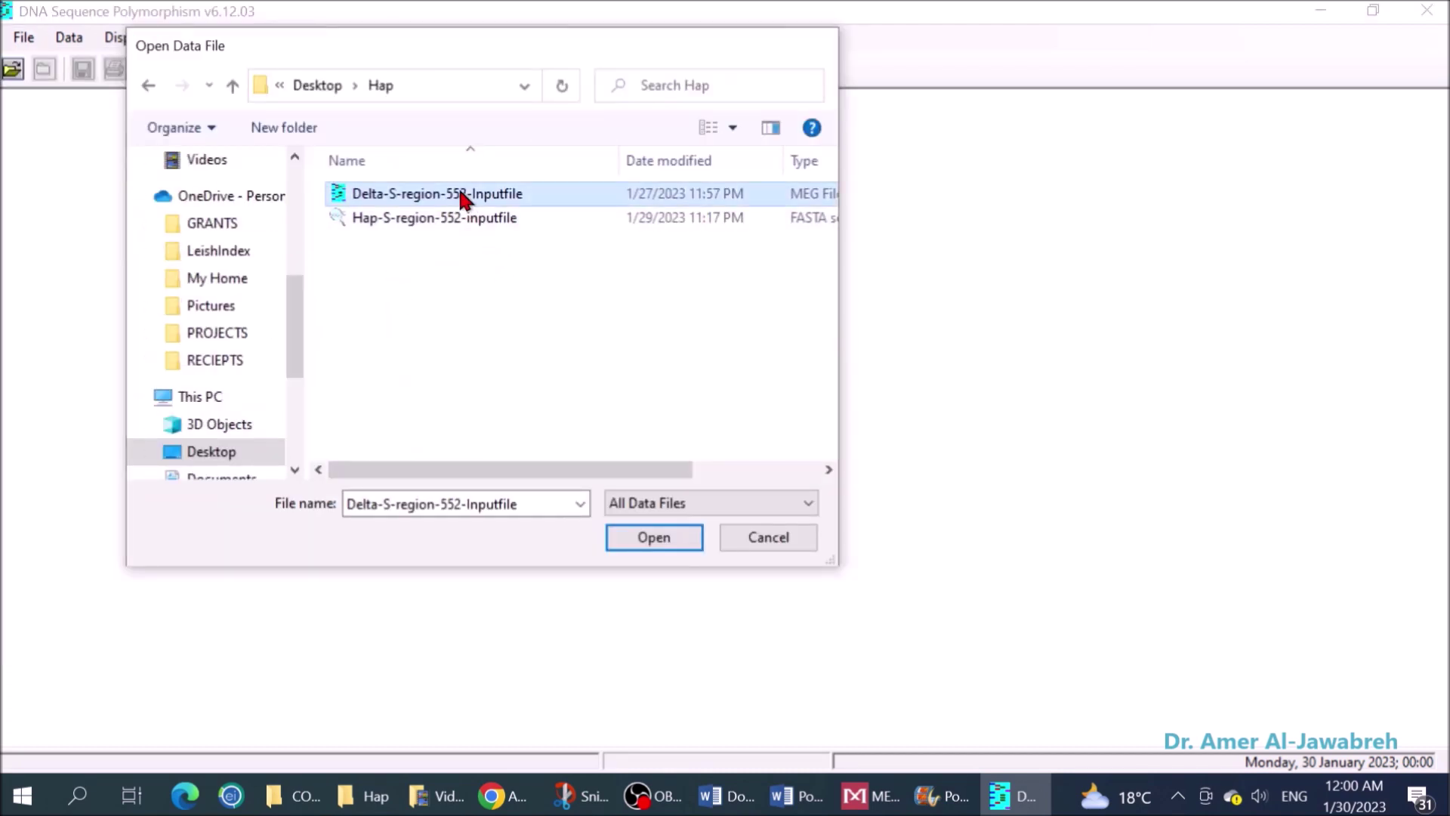
pyautogui.click(908, 535)
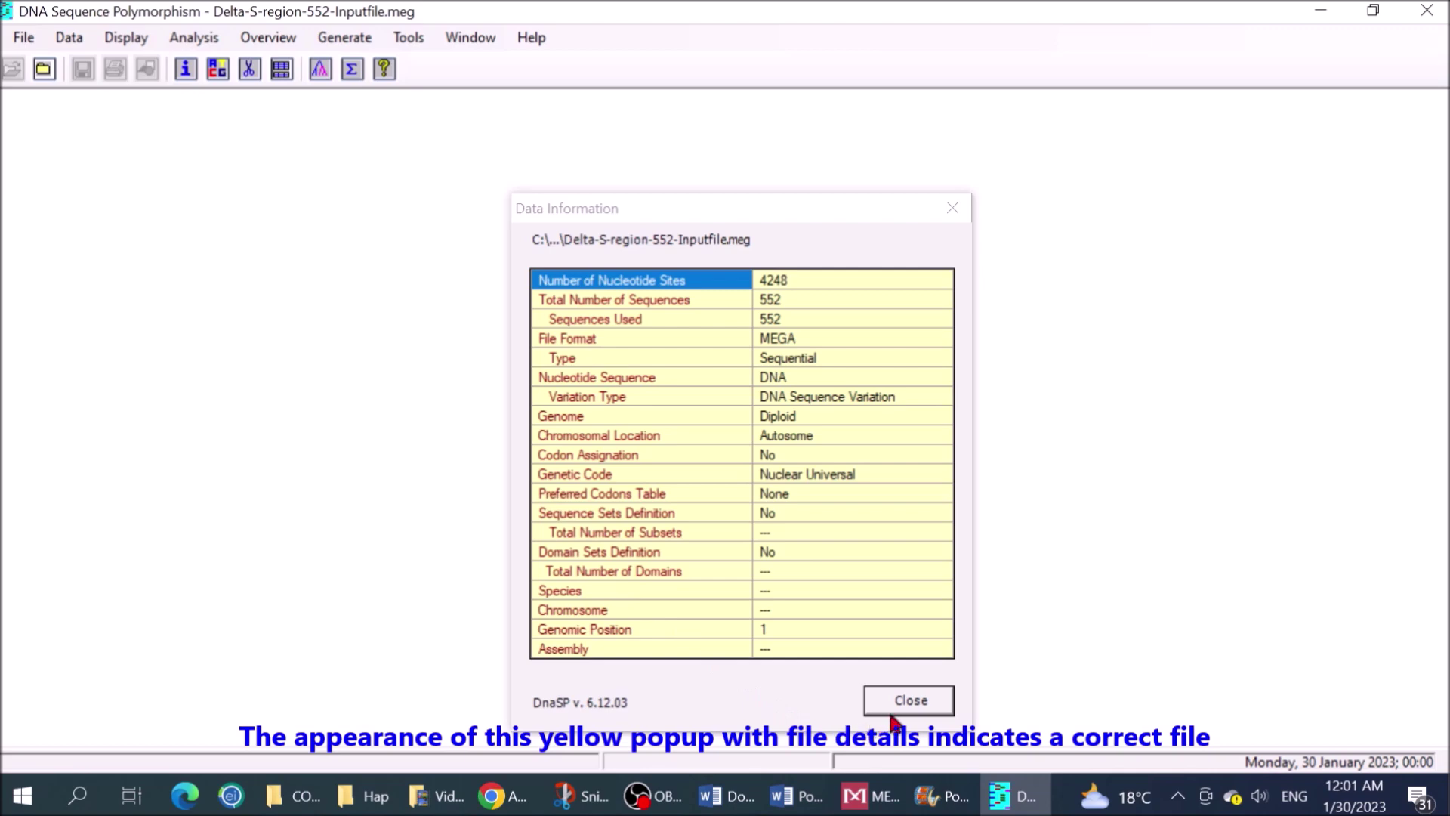
pyautogui.moveTo(718, 210); pyautogui.dragTo(696, 162)
pyautogui.click(876, 661)
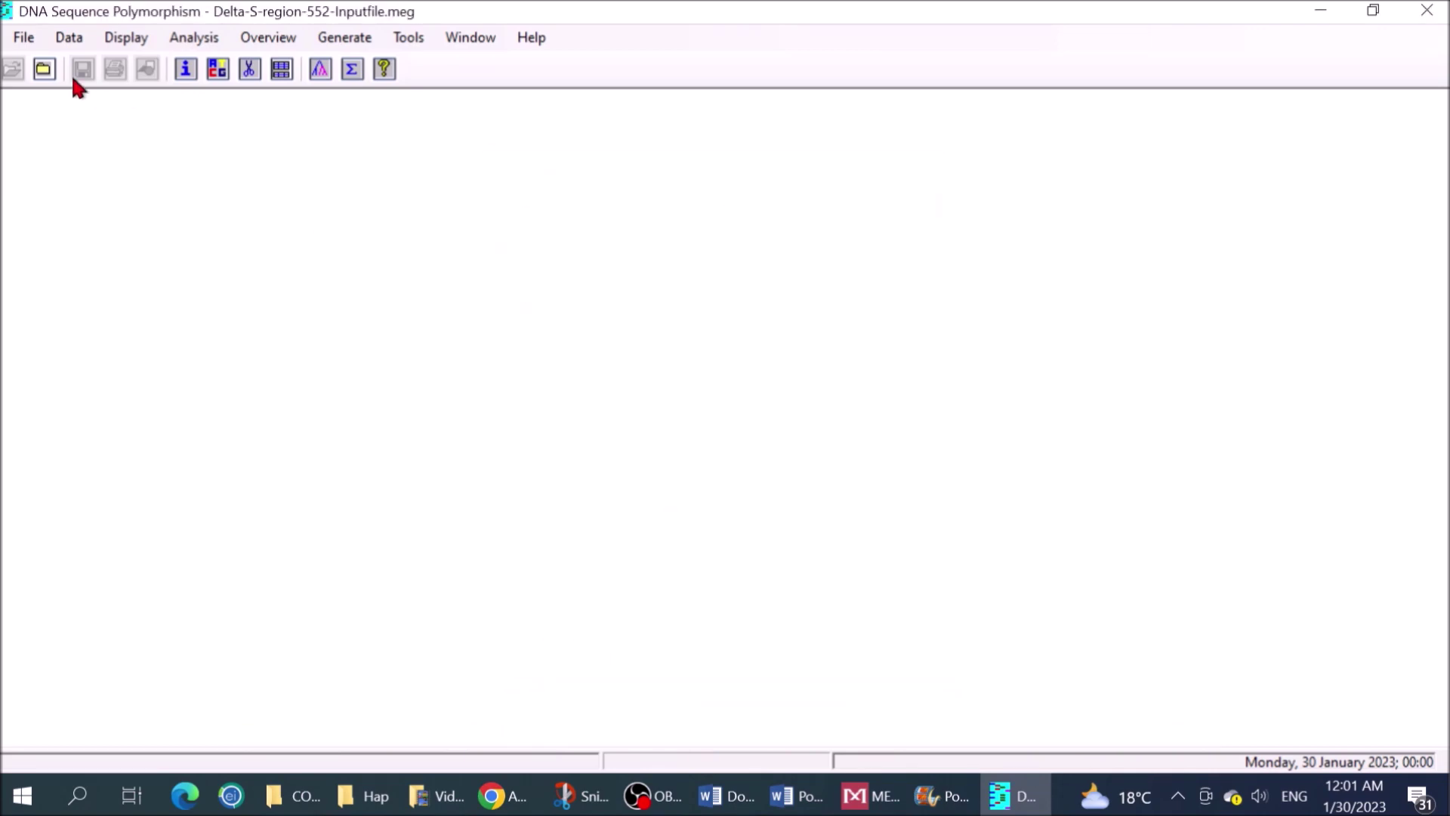
# Export the data in NEXUS format to the Hap folder as Hap-S-region-552-inputfile-DNAsp.
pyautogui.click(23, 38)
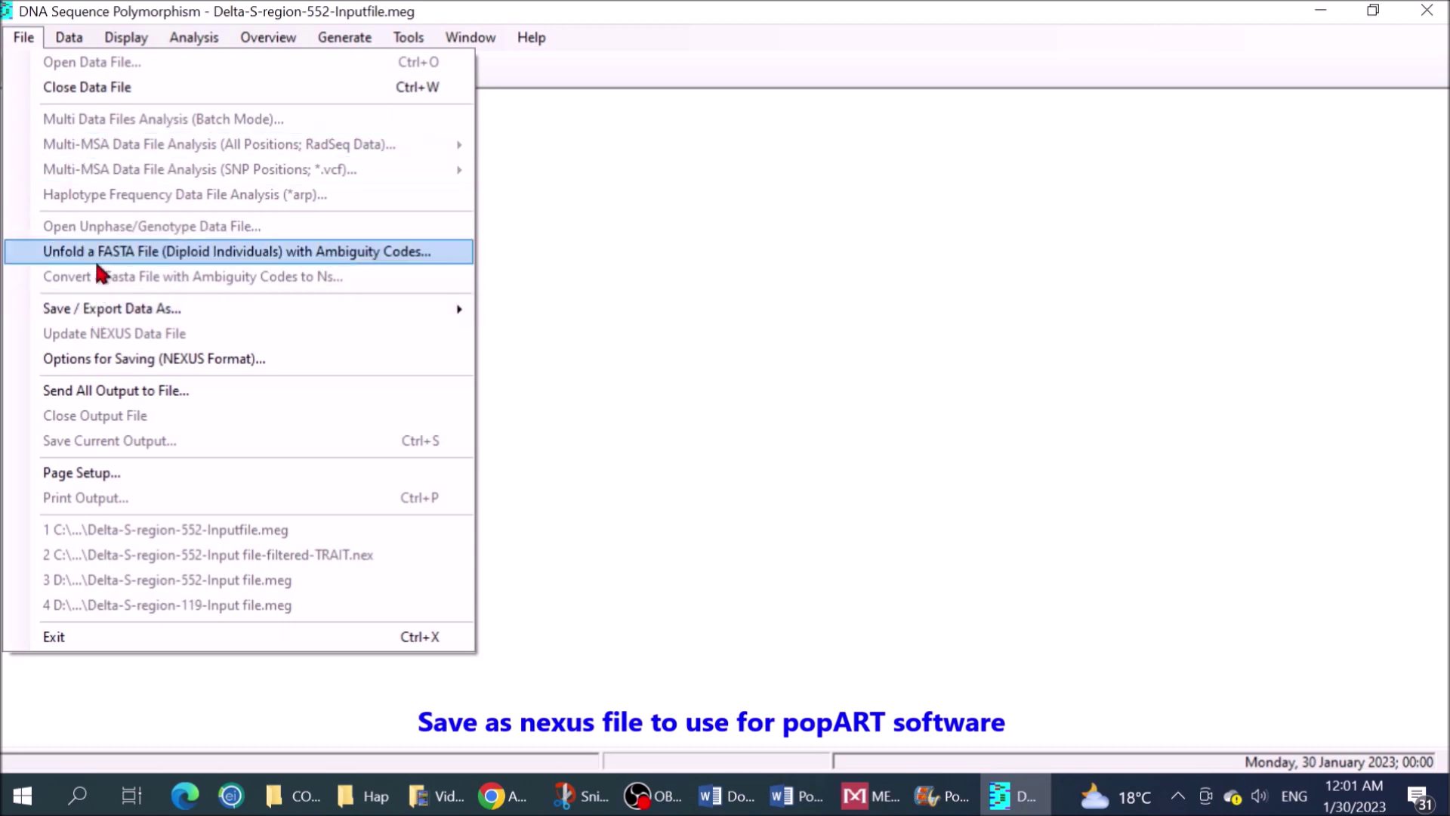
pyautogui.moveTo(113, 315)
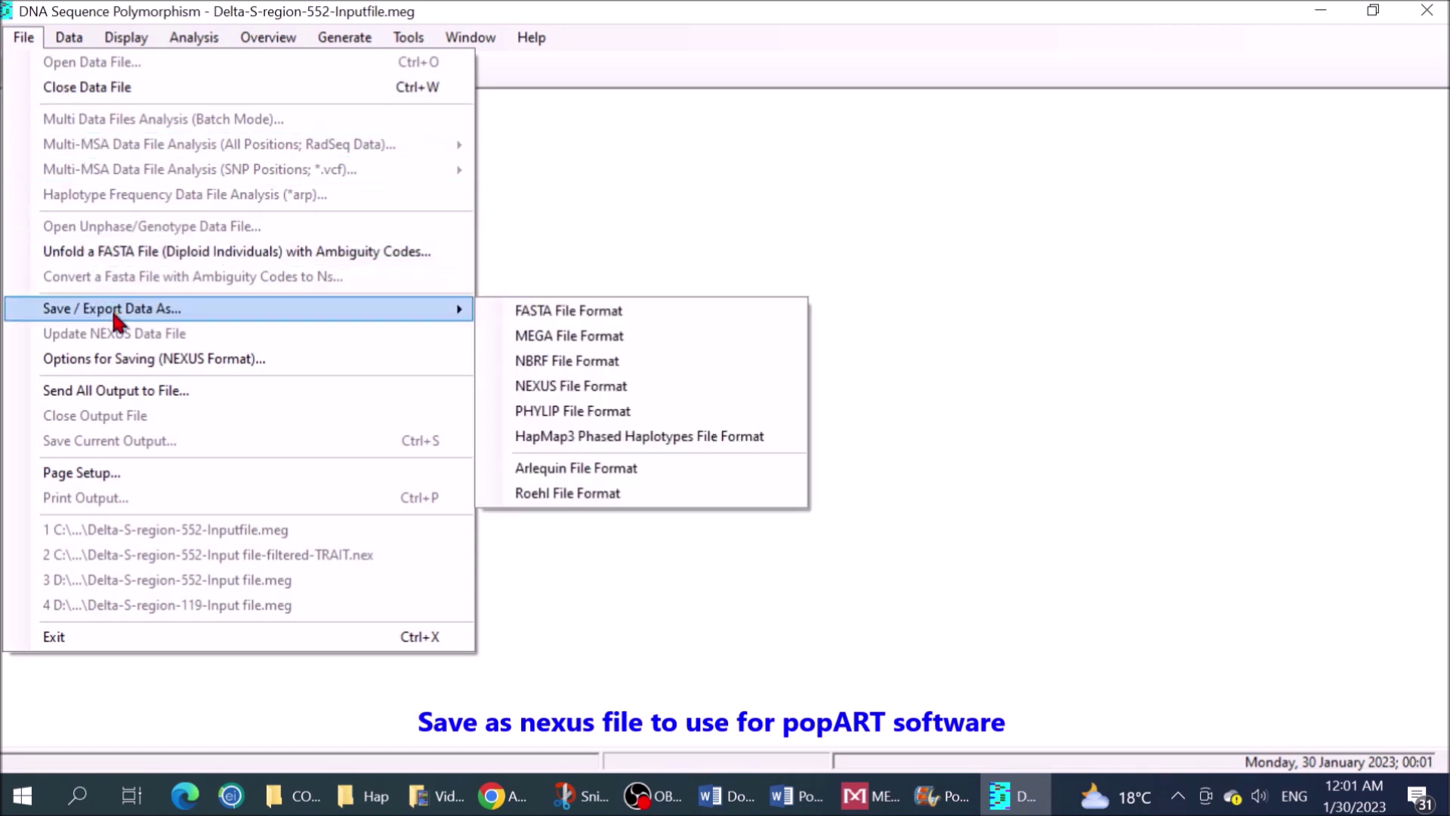
pyautogui.click(571, 386)
pyautogui.doubleClick(429, 255)
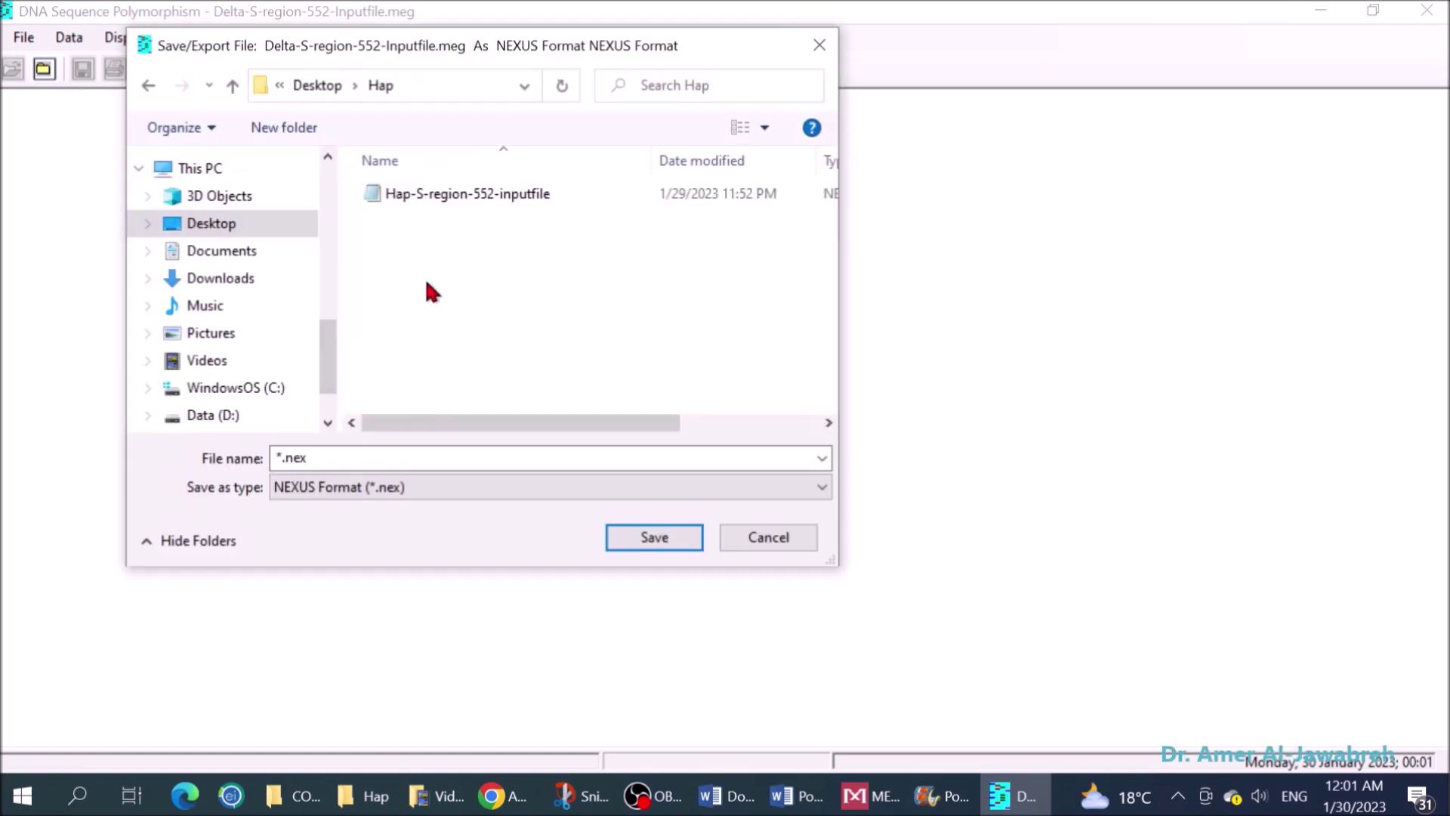
pyautogui.click(457, 200)
pyautogui.click(447, 458)
pyautogui.write('-S-region-552-inputfile-DNAsp')
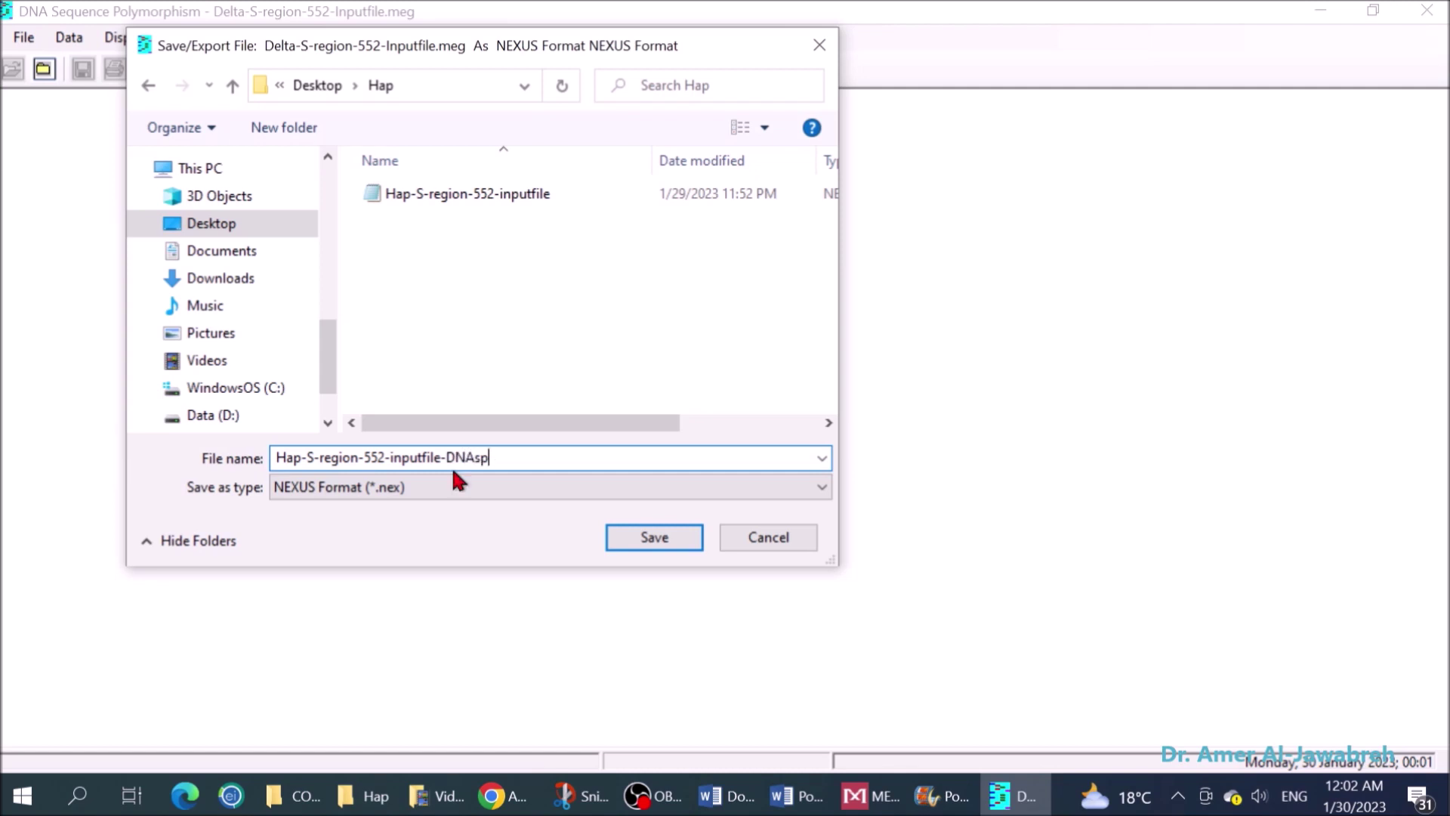
pyautogui.click(628, 535)
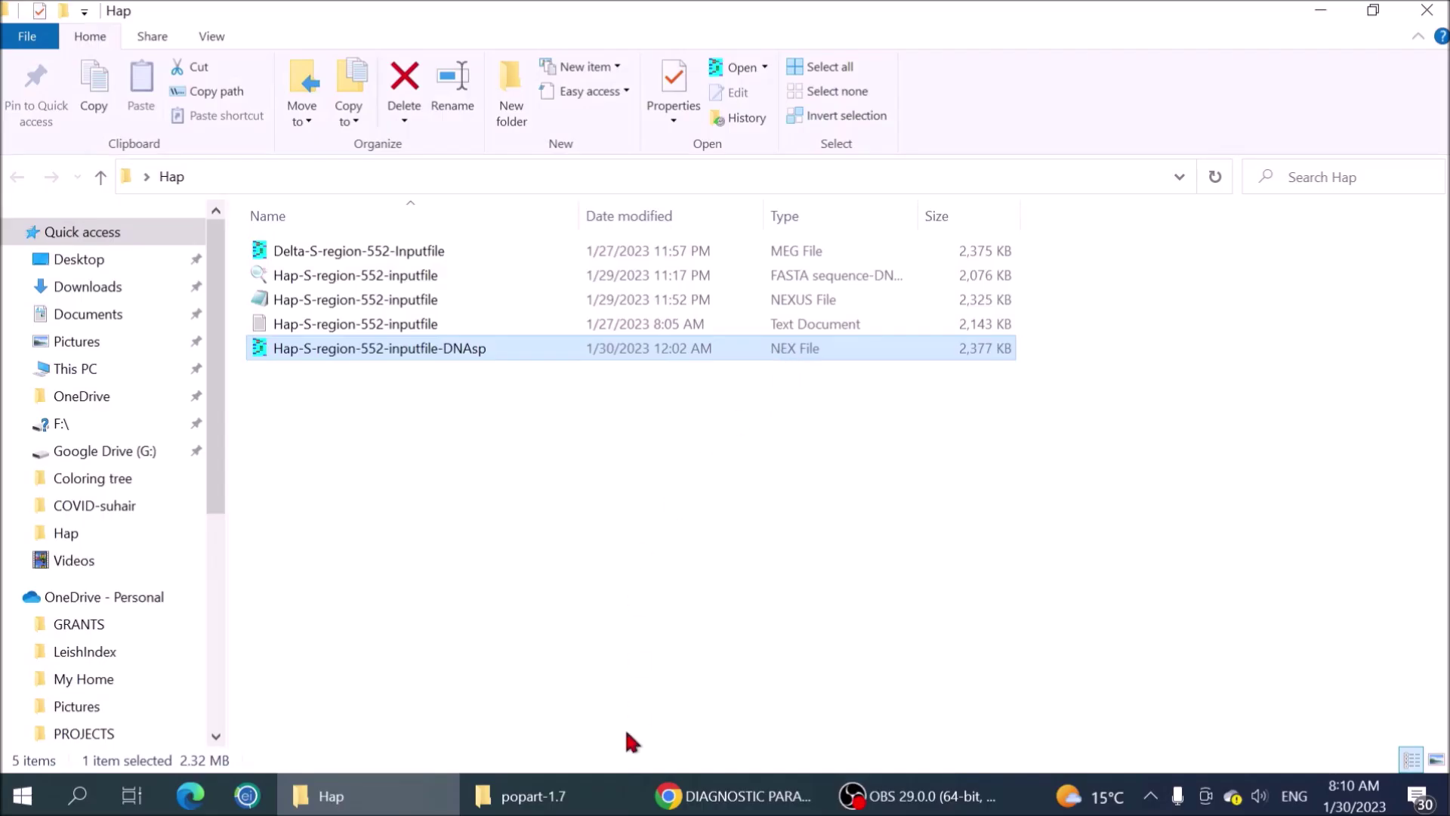
# Switch to the popart-1.7 folder window in File Explorer.
pyautogui.click(532, 796)
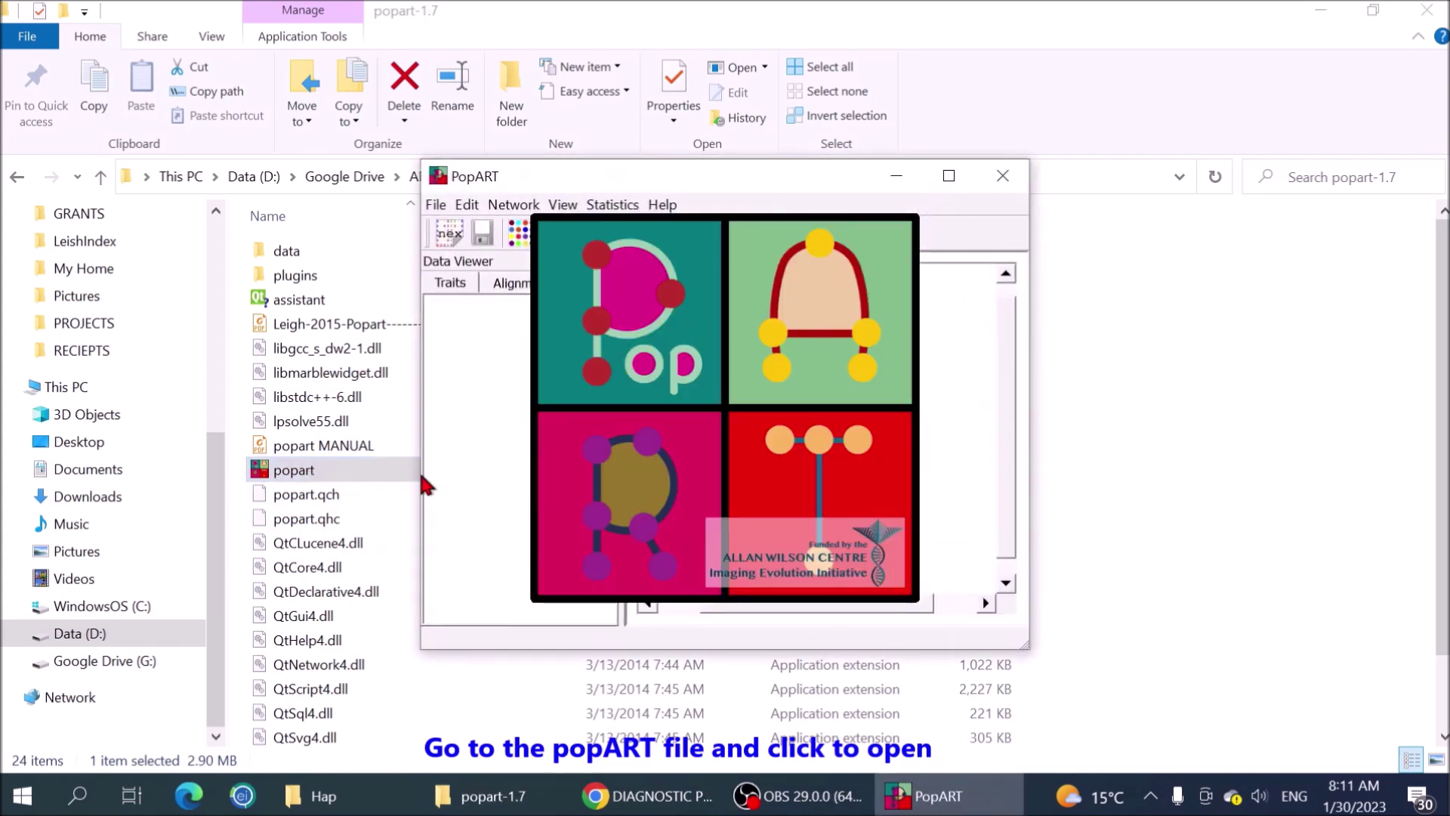
# Maximize PopART and open the Hap-S-region-552-inputfile-DNAsp NEXUS file, removing poorly sequenced sequences.
pyautogui.click(951, 176)
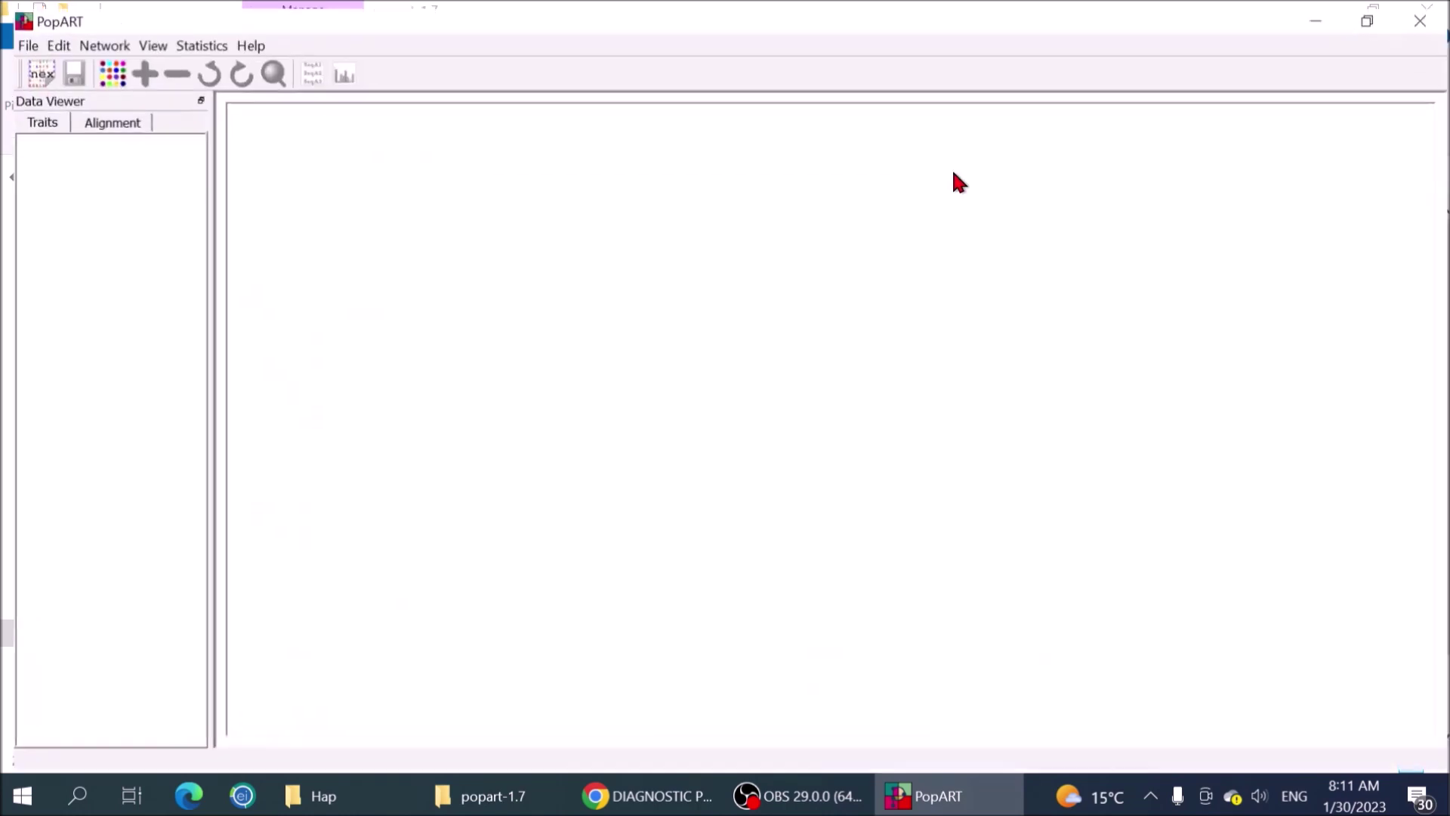
pyautogui.click(10, 38)
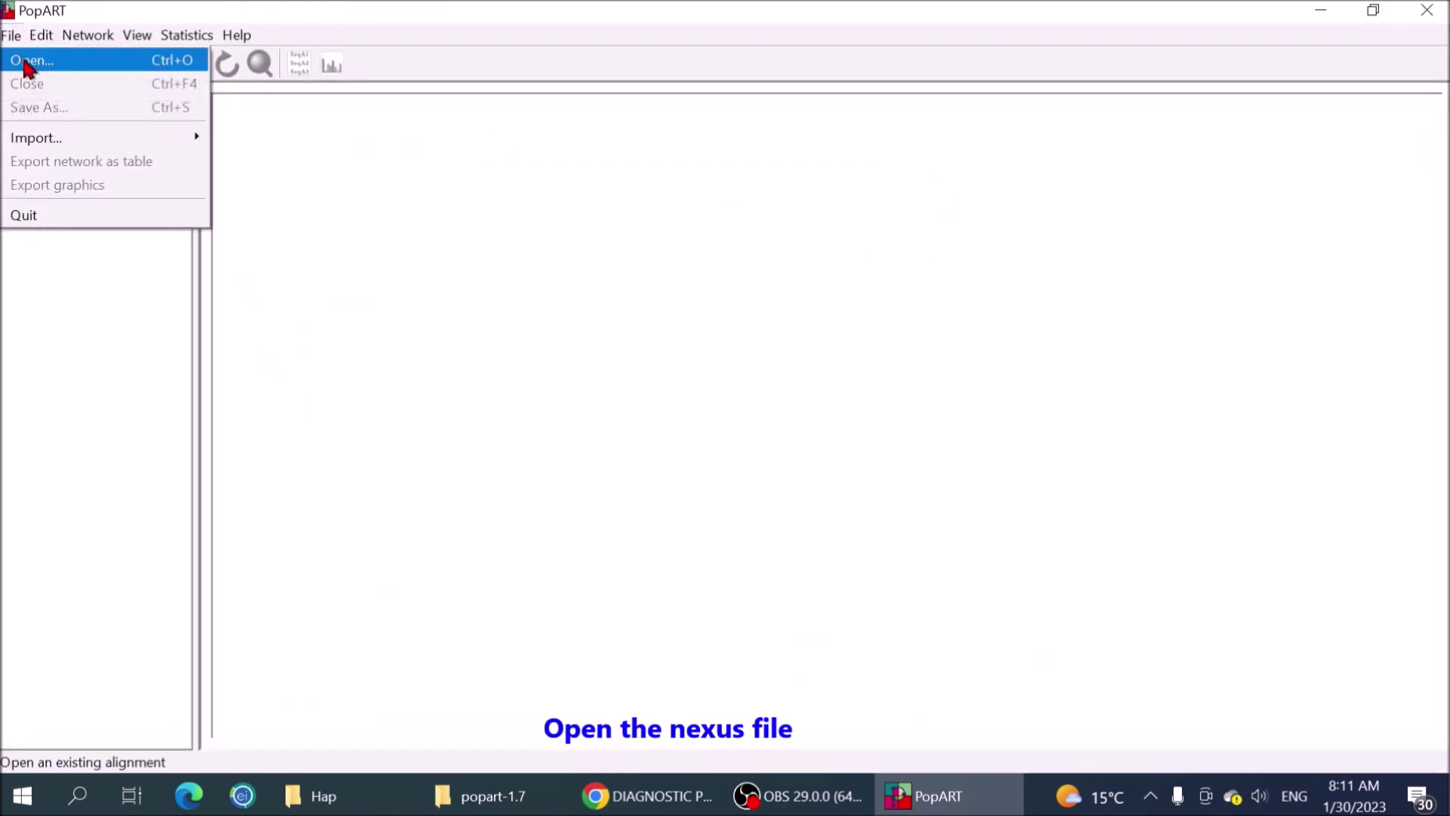
pyautogui.click(27, 64)
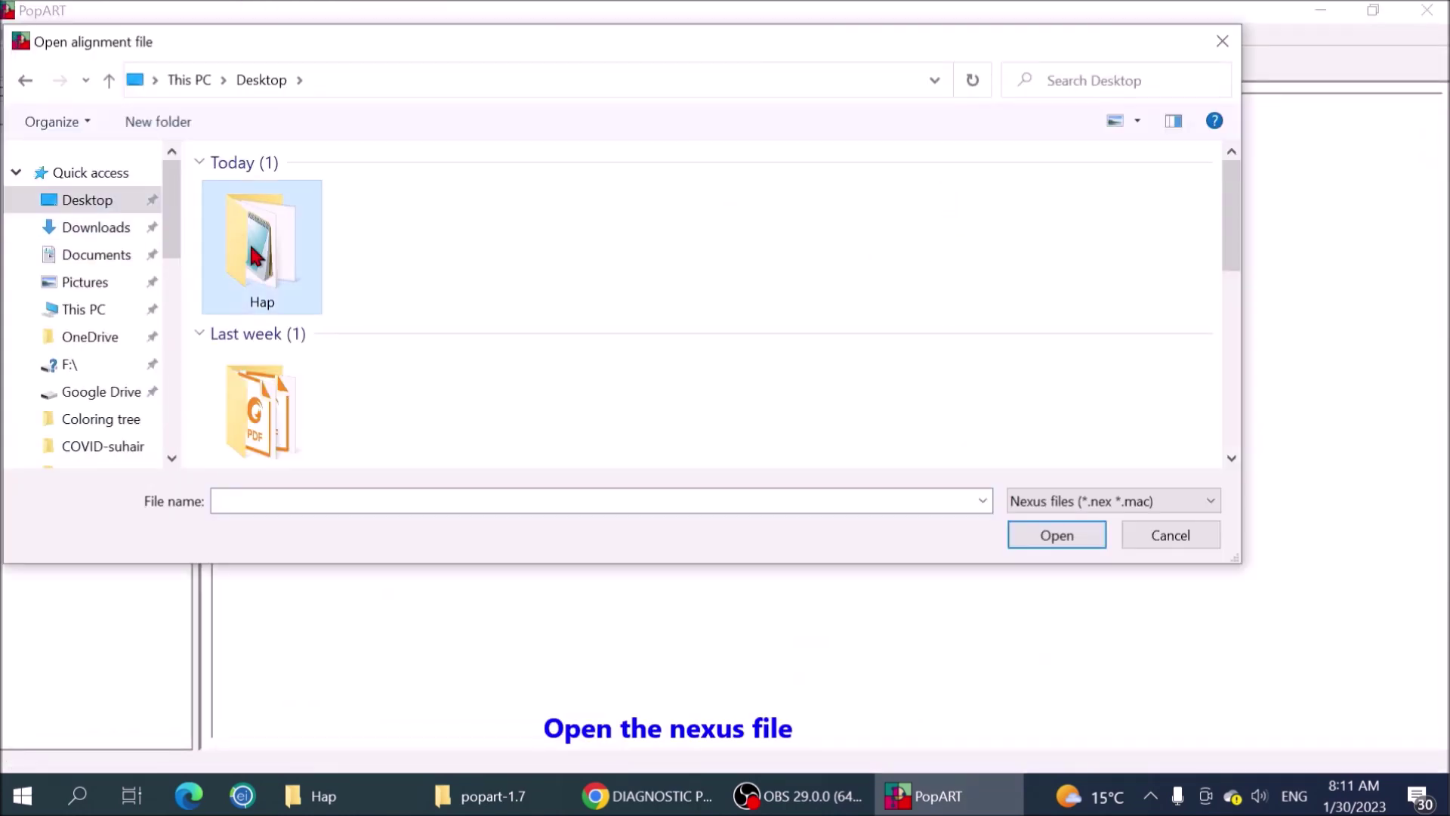
pyautogui.doubleClick(249, 236)
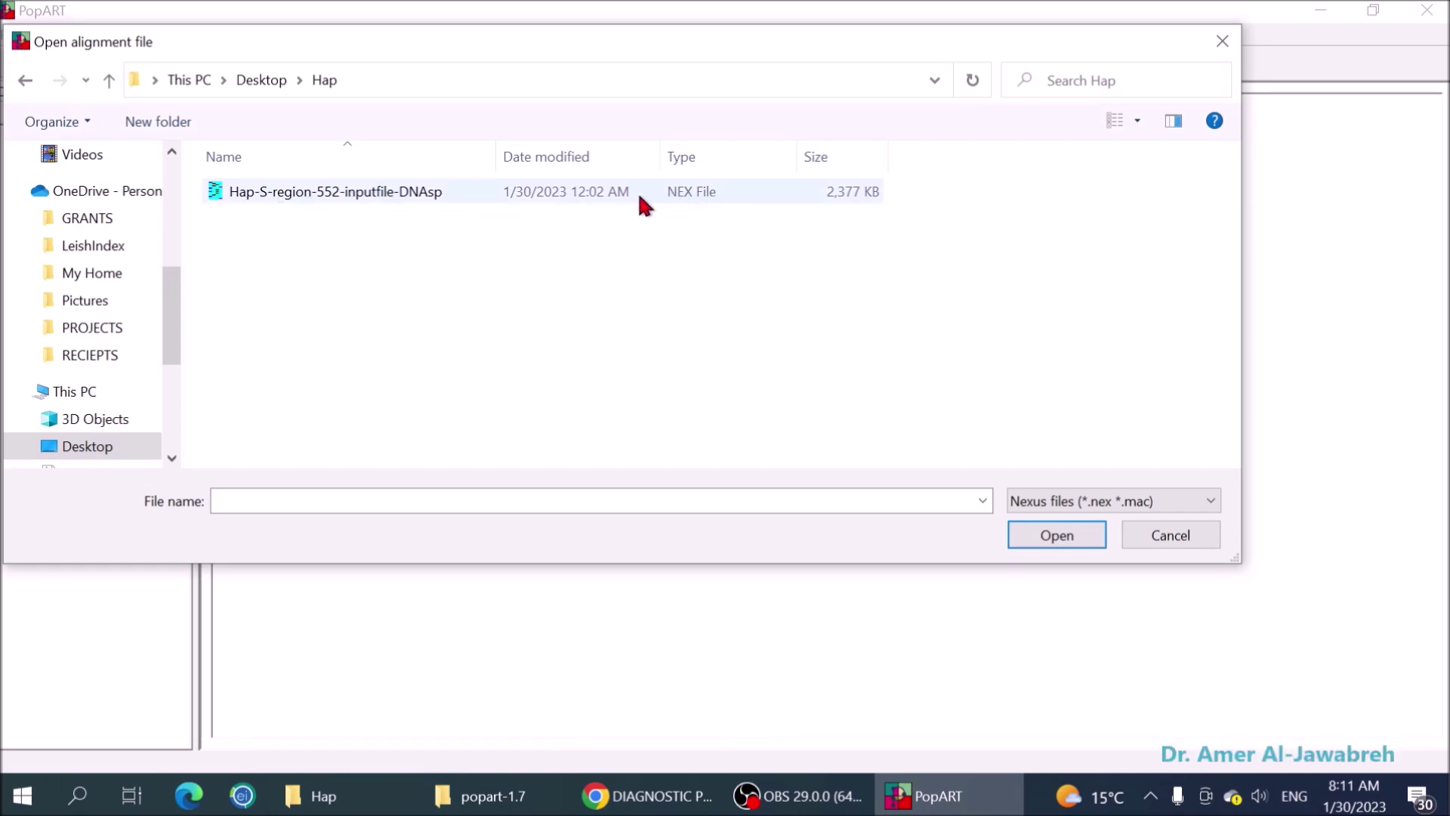
pyautogui.doubleClick(317, 193)
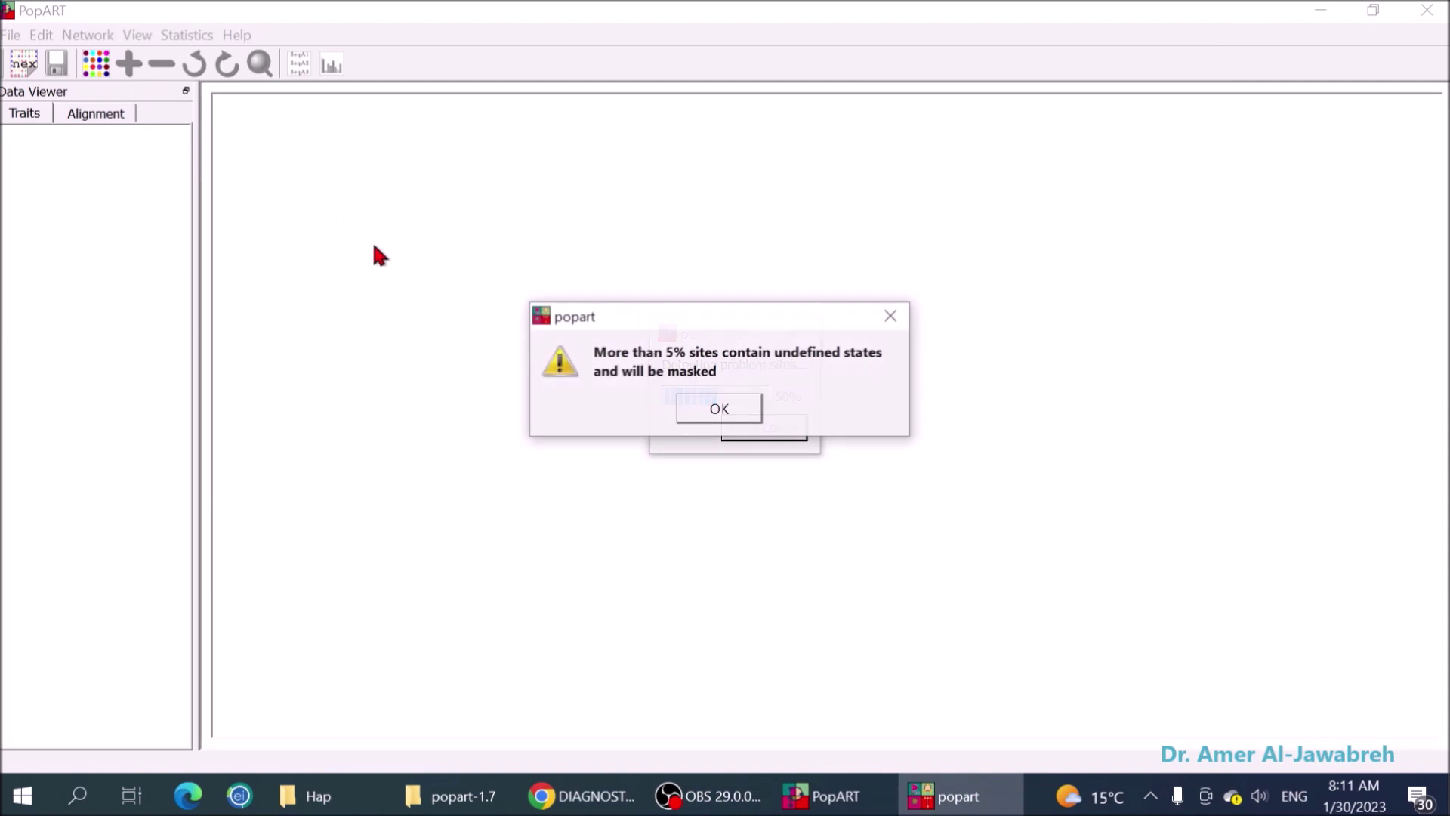
pyautogui.click(719, 410)
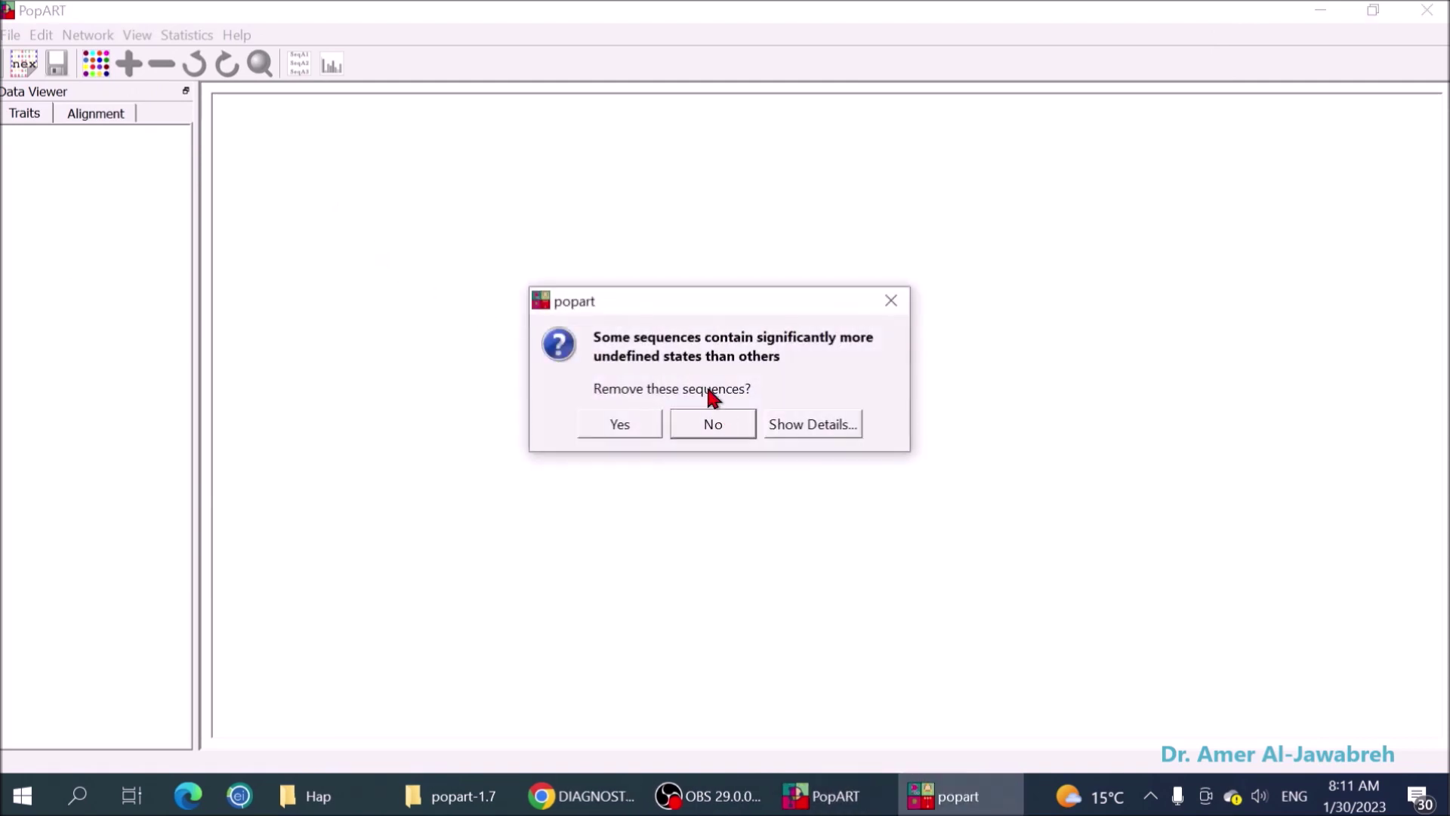
pyautogui.click(630, 426)
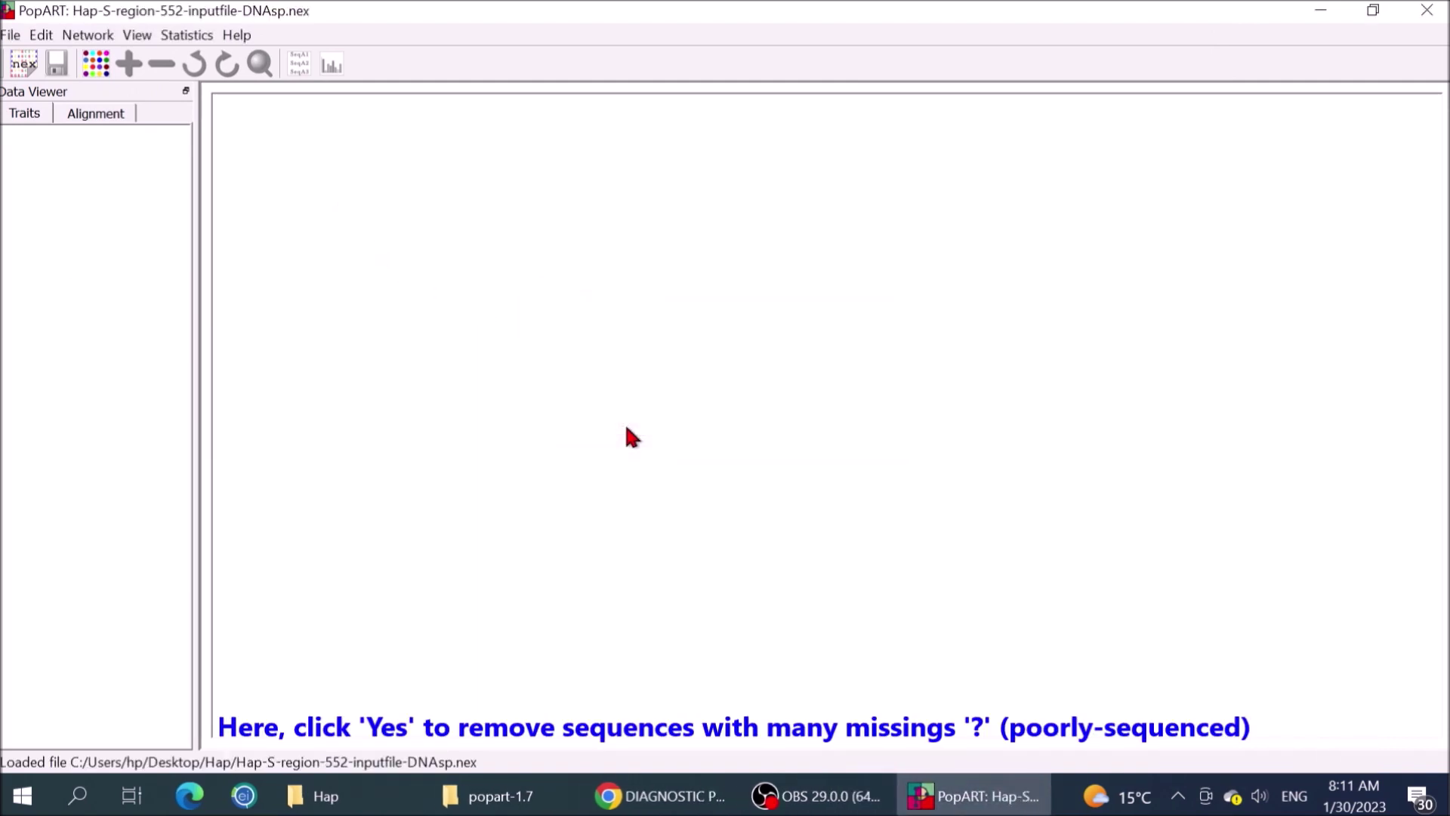
# Build a median-joining network with epsilon 0, then begin reopening the alignment with Ctrl+O.
pyautogui.click(88, 36)
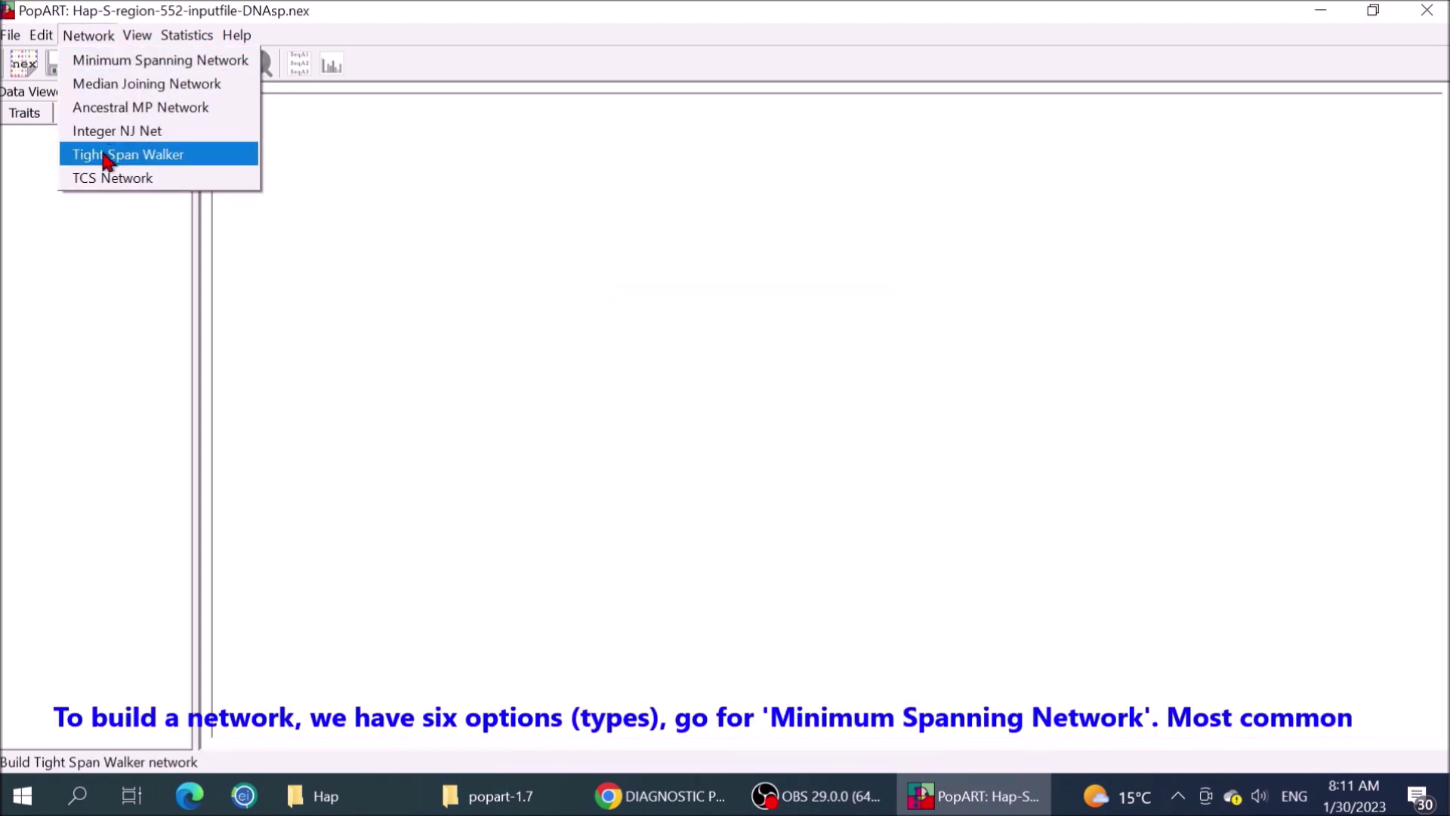
pyautogui.click(108, 84)
pyautogui.click(665, 423)
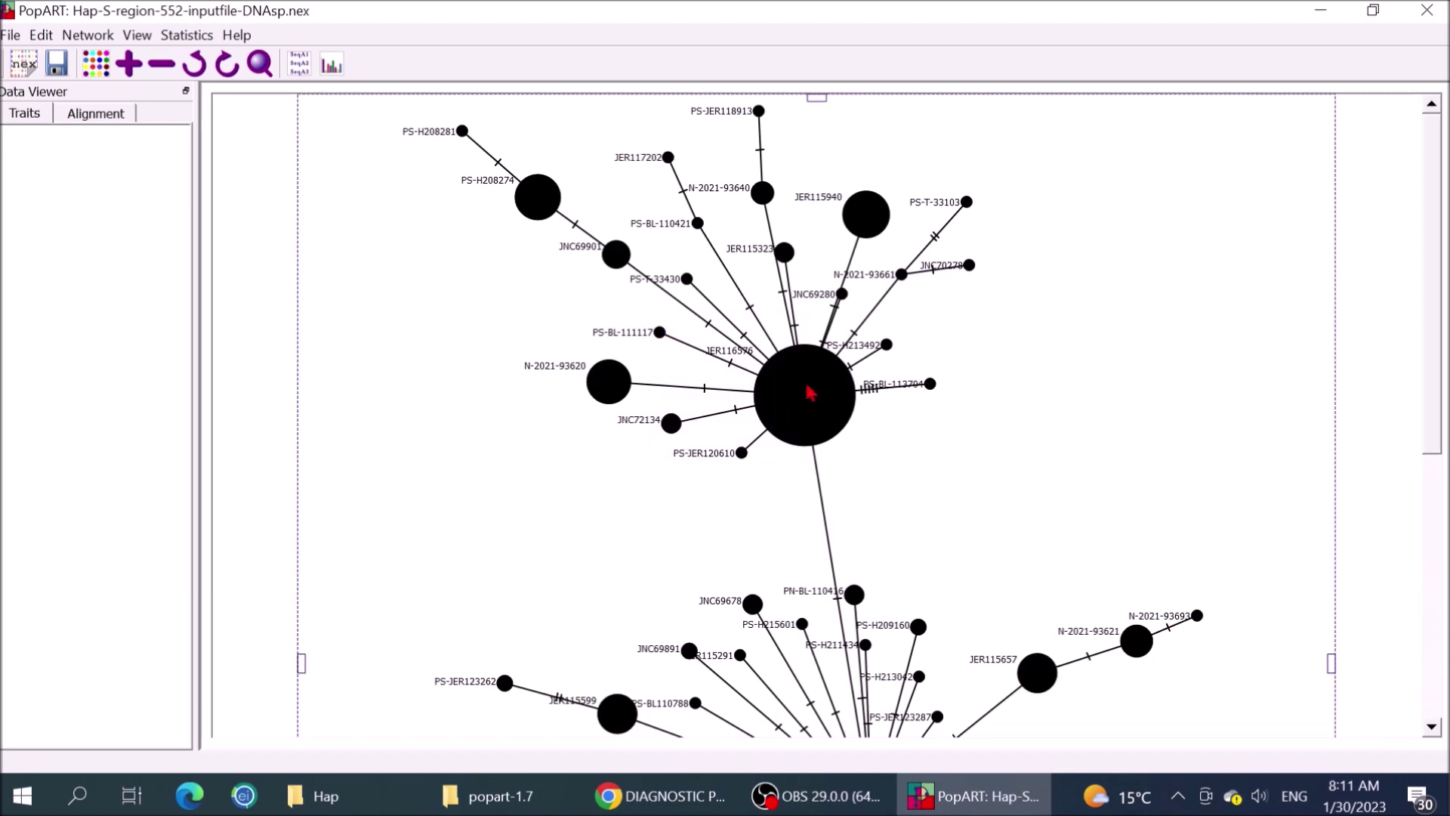
pyautogui.scroll(-5, 935, 313)
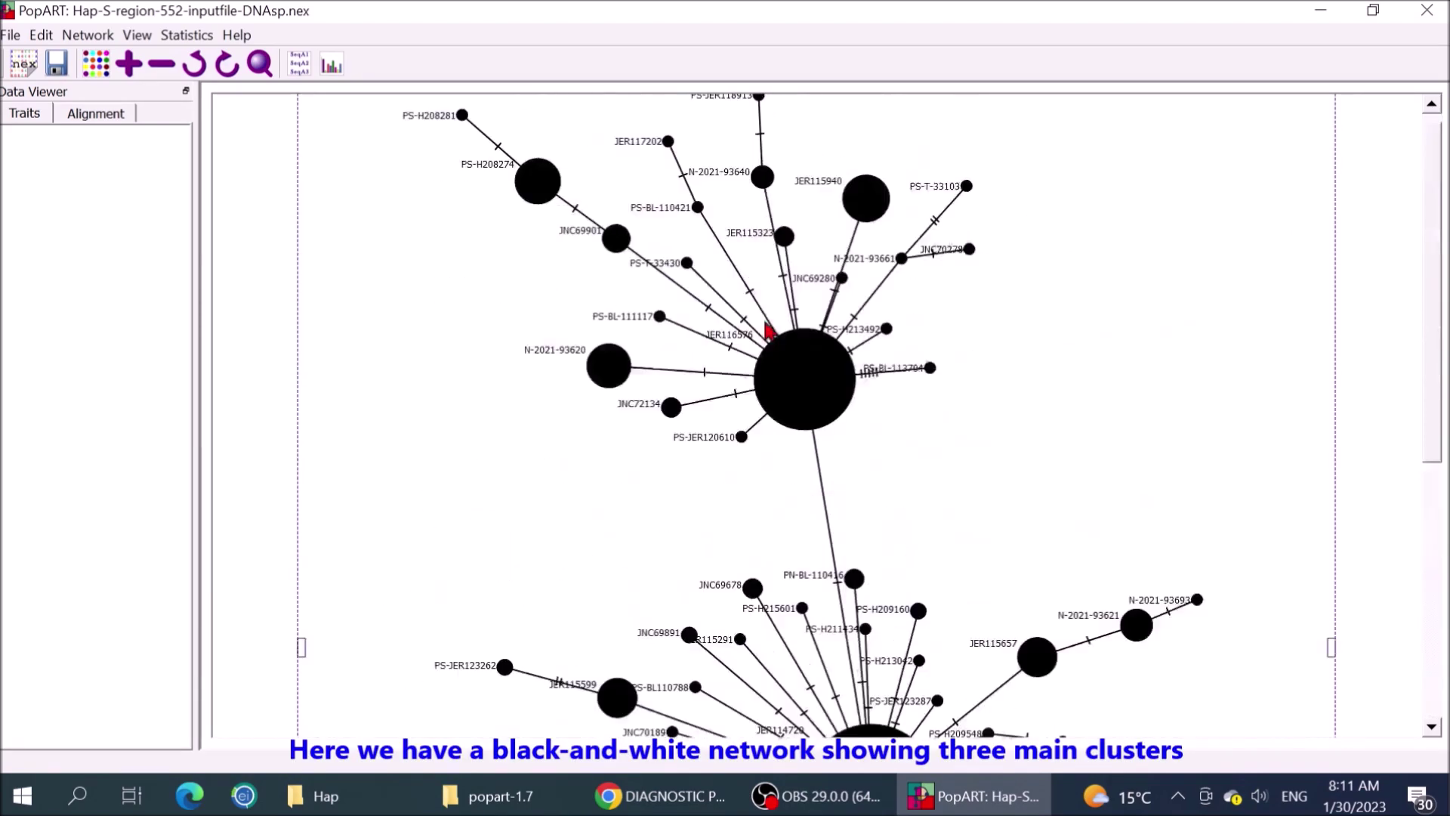
pyautogui.hotkey('ctrl', 'o')
# Reopen the DNAsp NEXUS file from Hap, keeping all 552 sequences after the undefined-sites warning.
pyautogui.doubleClick(271, 229)
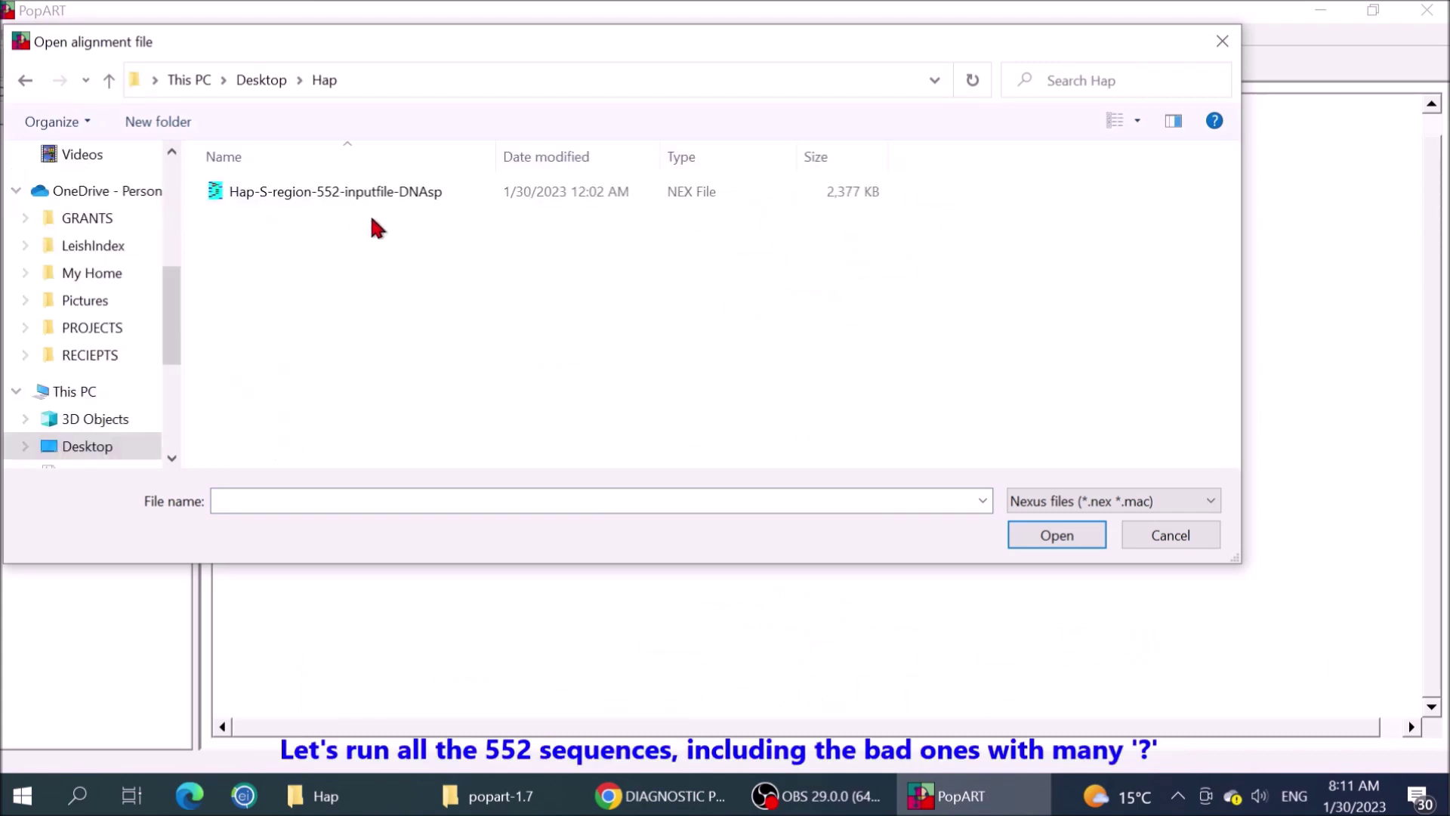
pyautogui.doubleClick(355, 191)
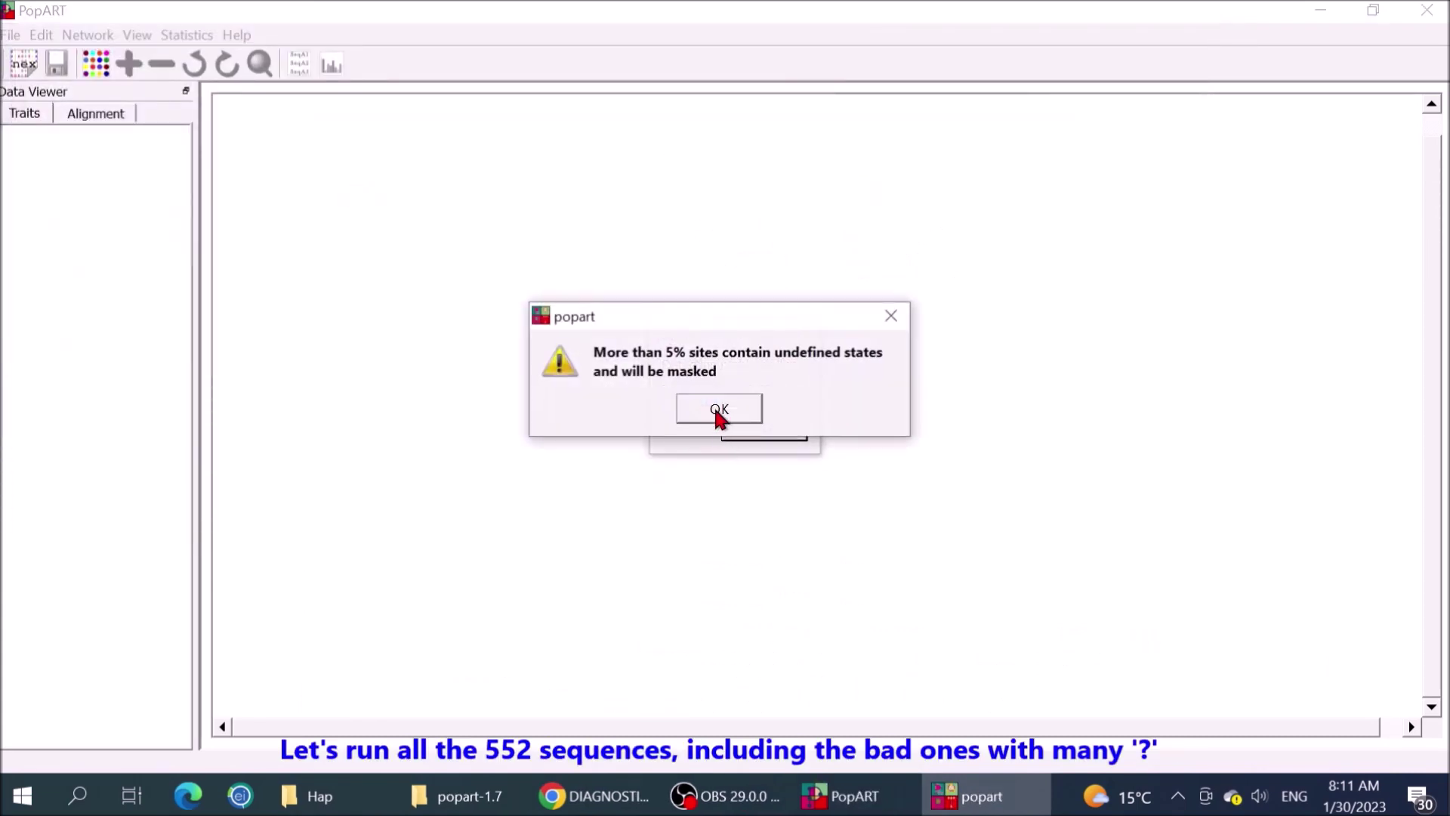
pyautogui.click(717, 410)
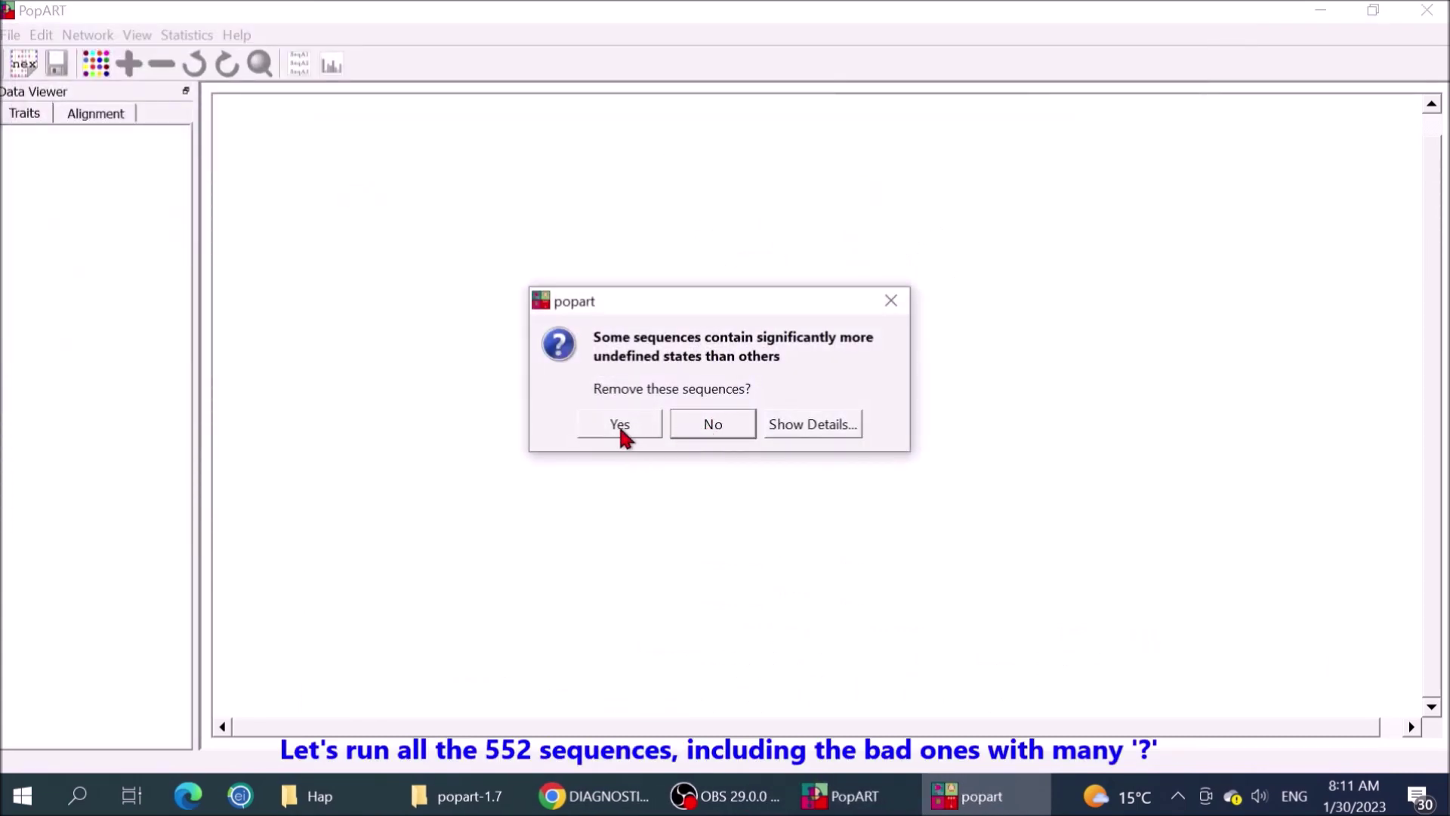
pyautogui.click(715, 425)
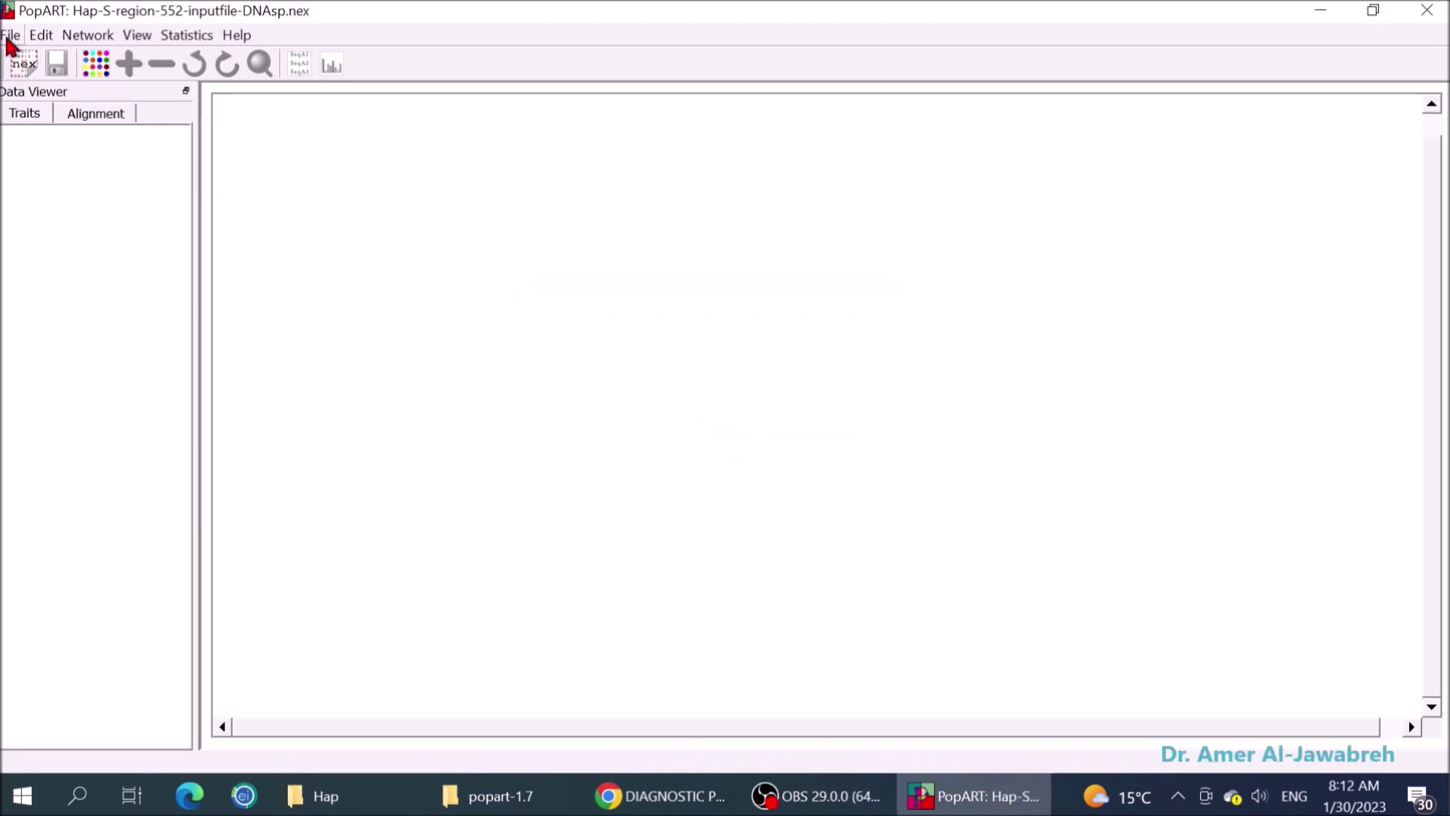
# Build a median-joining network for the full alignment with epsilon 0.
pyautogui.click(84, 35)
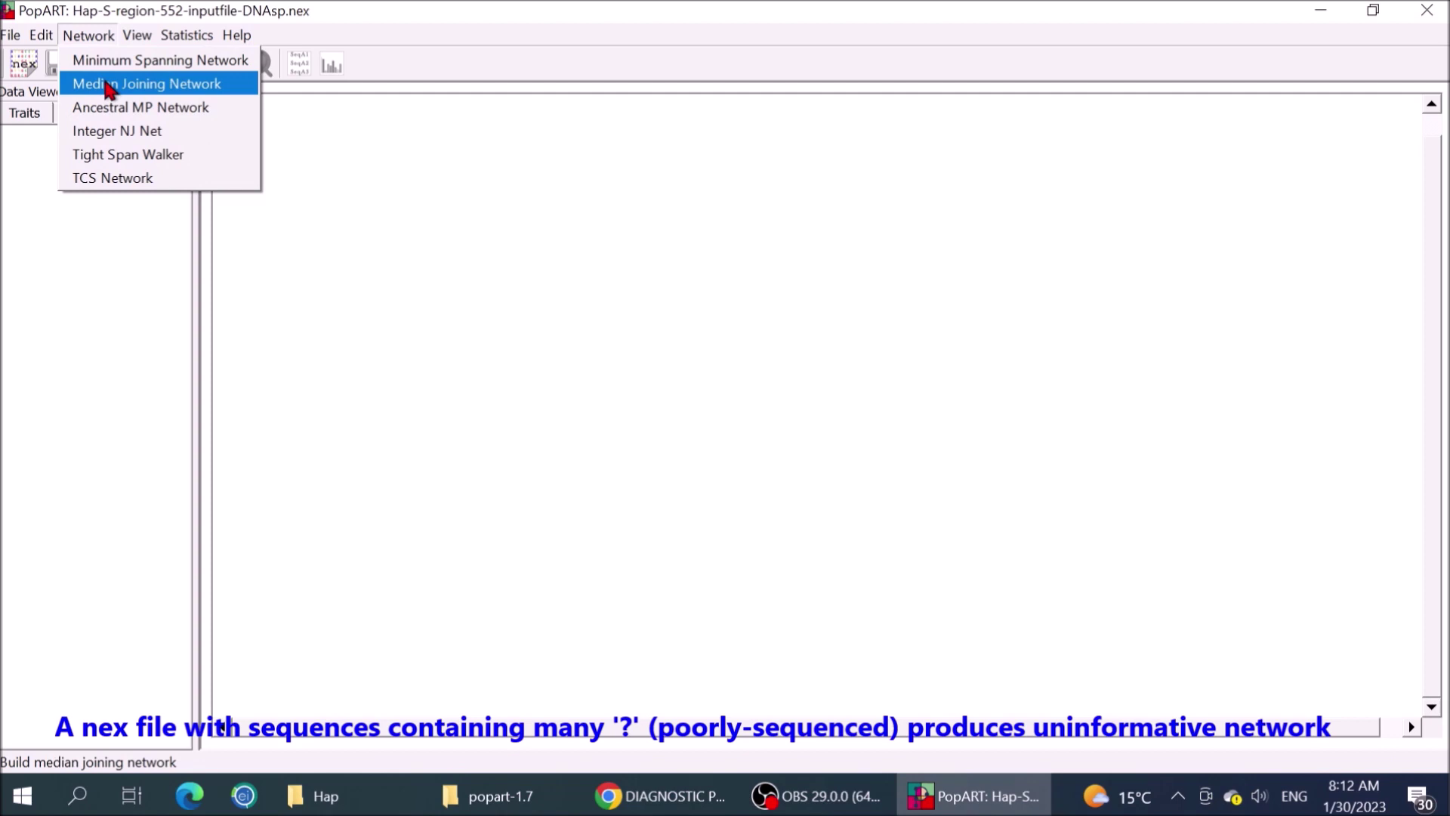
pyautogui.click(109, 88)
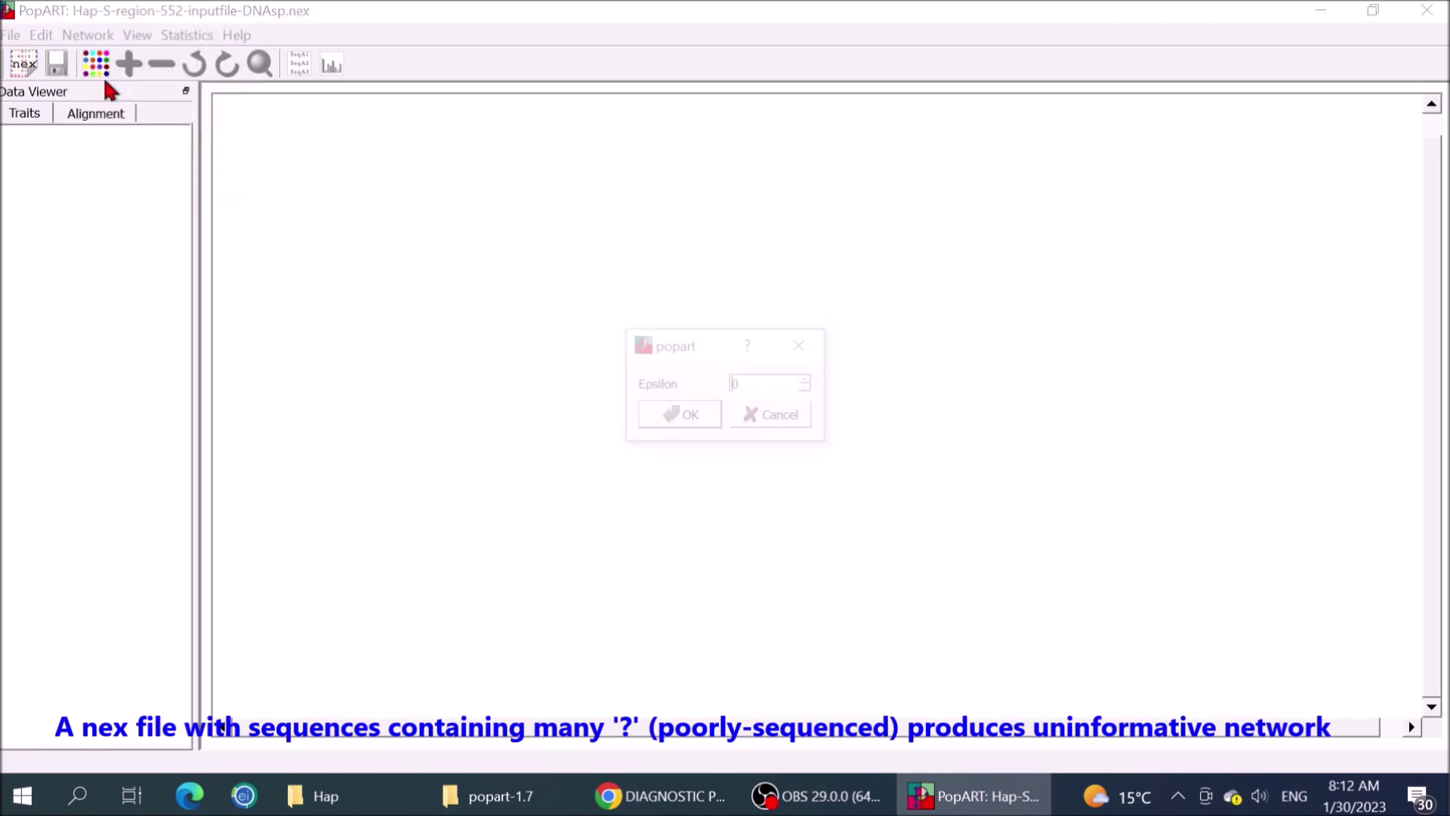
pyautogui.click(690, 417)
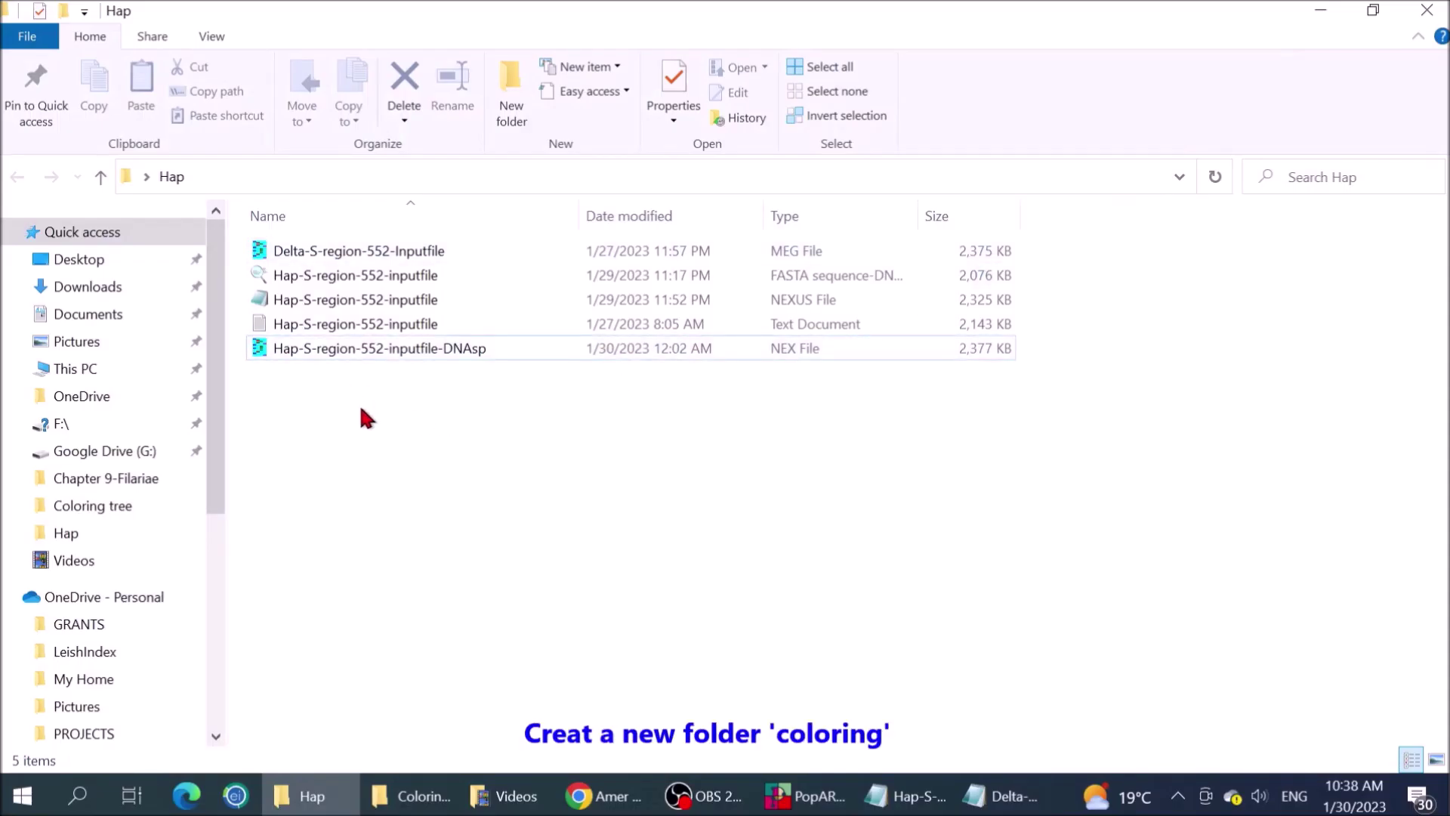
# Create a new folder named Coloring in the Hap folder.
pyautogui.rightClick(360, 408)
pyautogui.moveTo(644, 354)
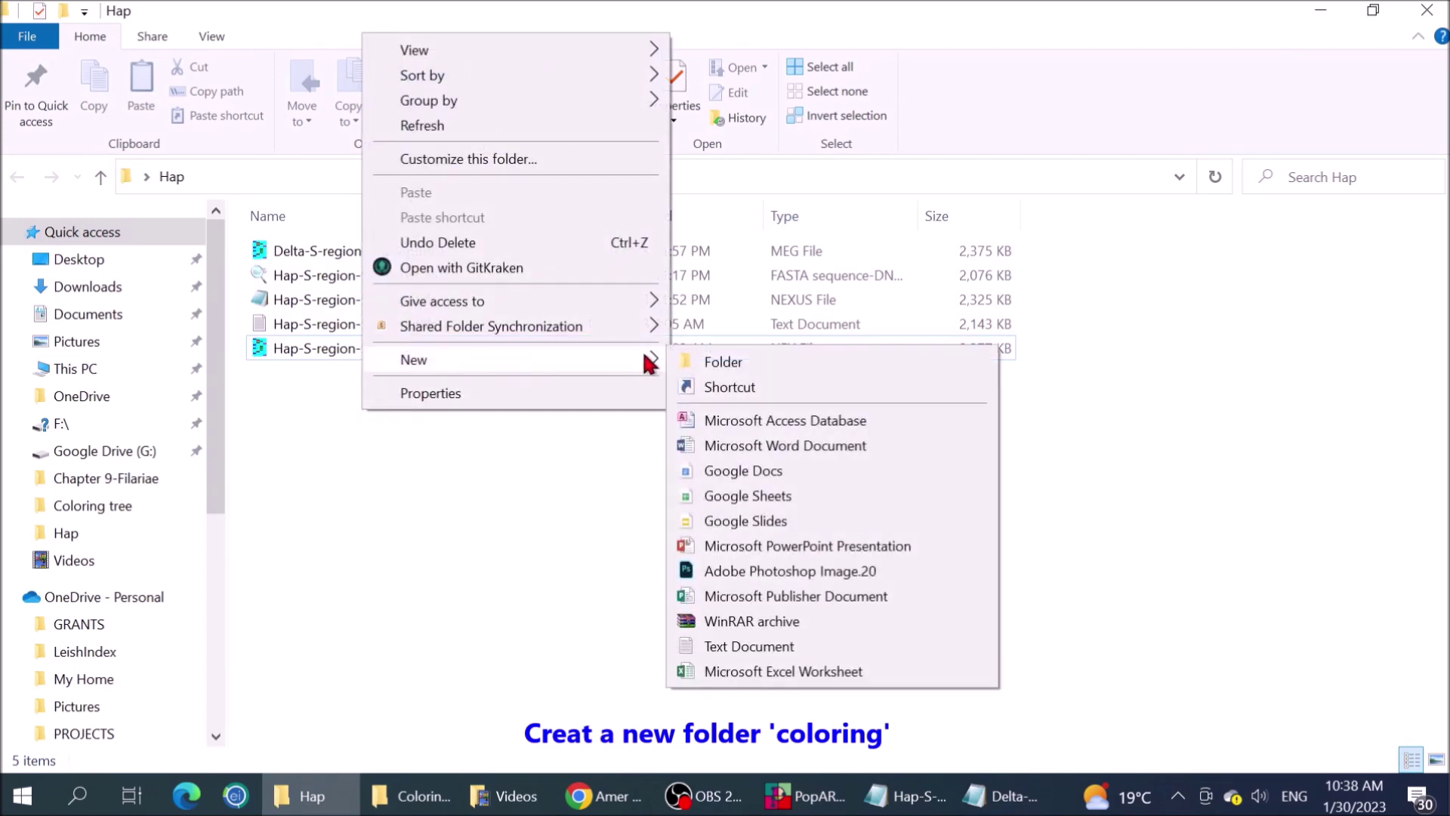
pyautogui.click(730, 358)
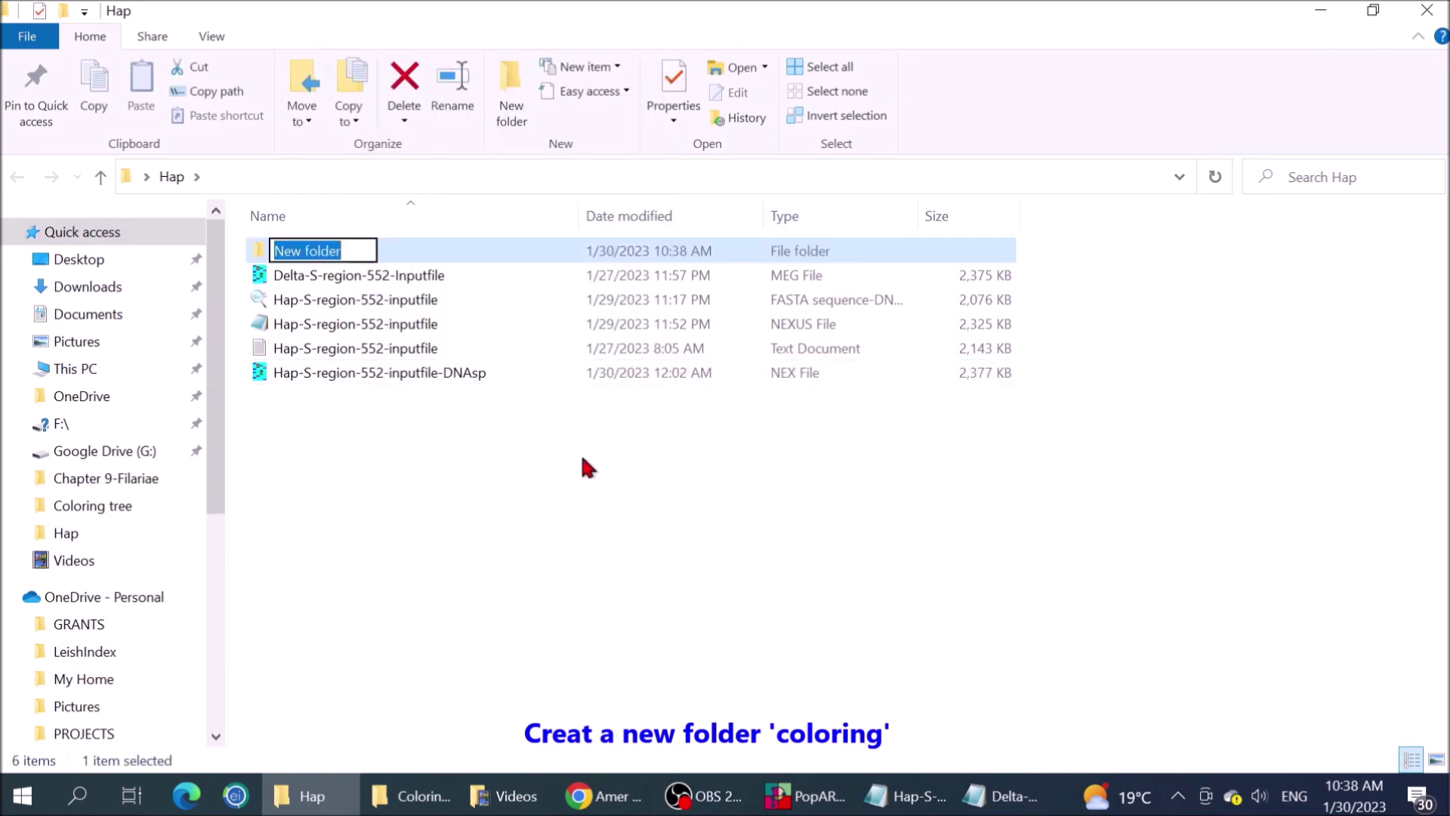
pyautogui.write('Colorin')
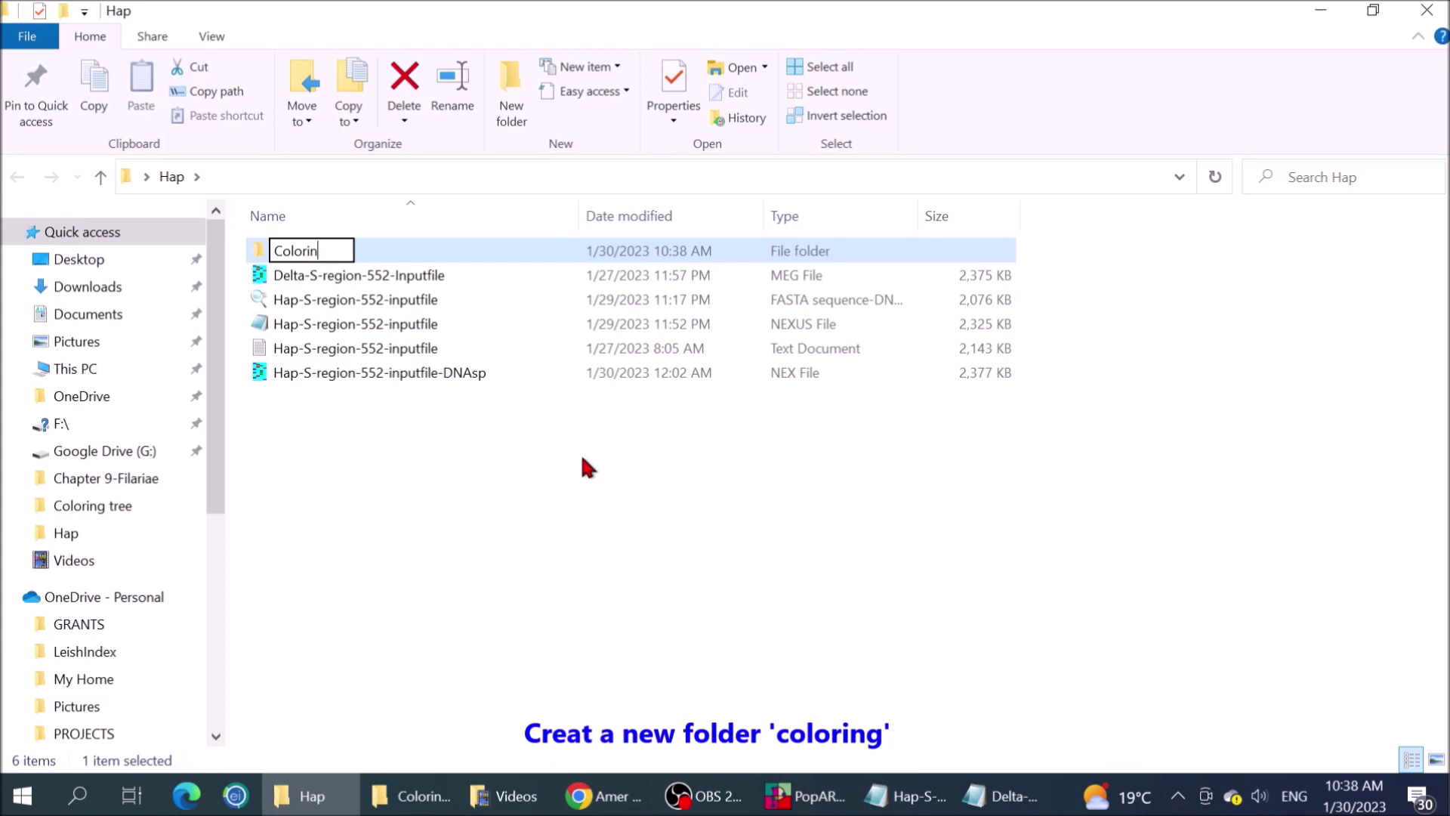
pyautogui.write('g')
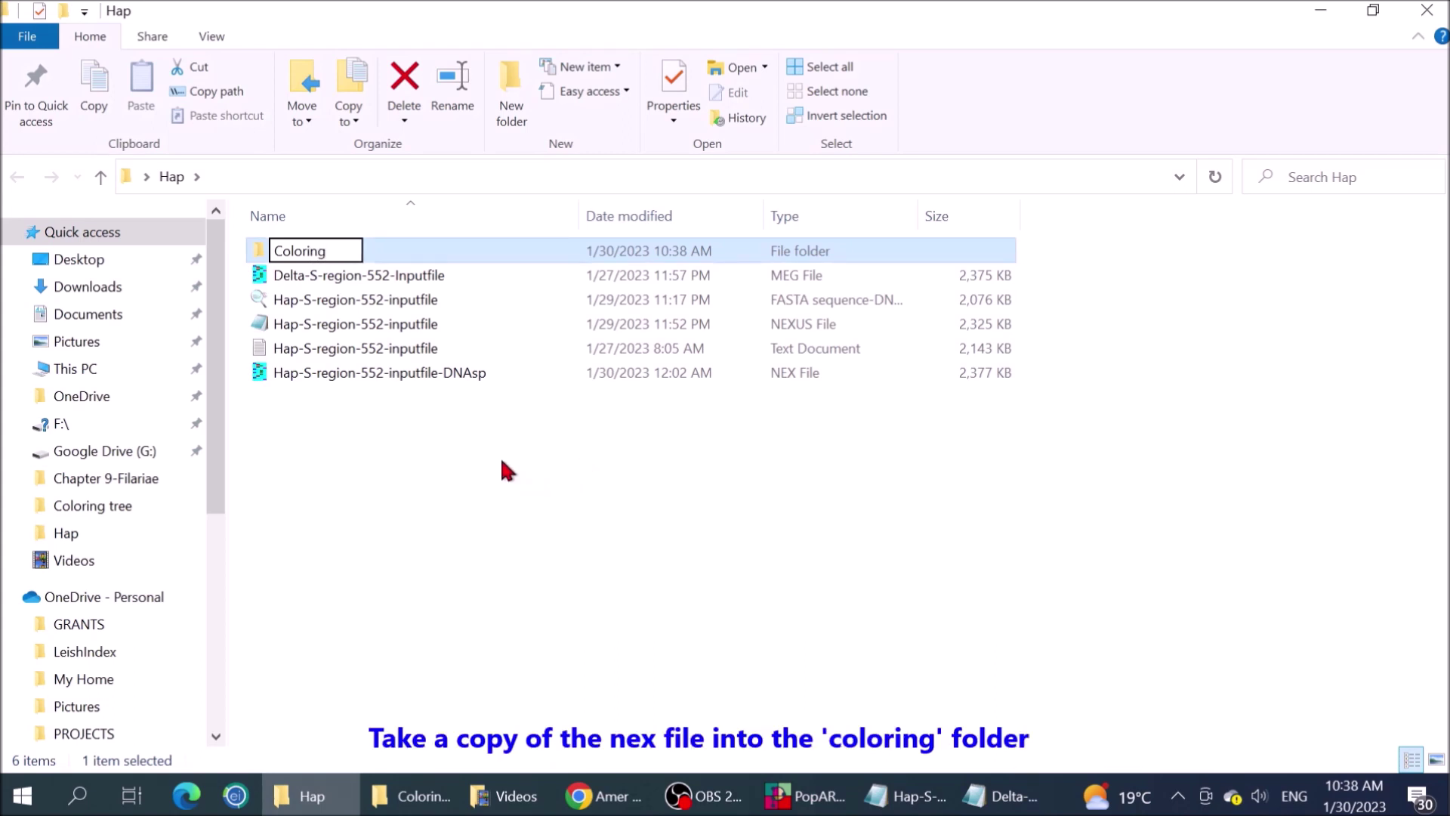
pyautogui.click(447, 425)
# Copy the DNAsp NEX file into the Coloring folder.
pyautogui.rightClick(429, 375)
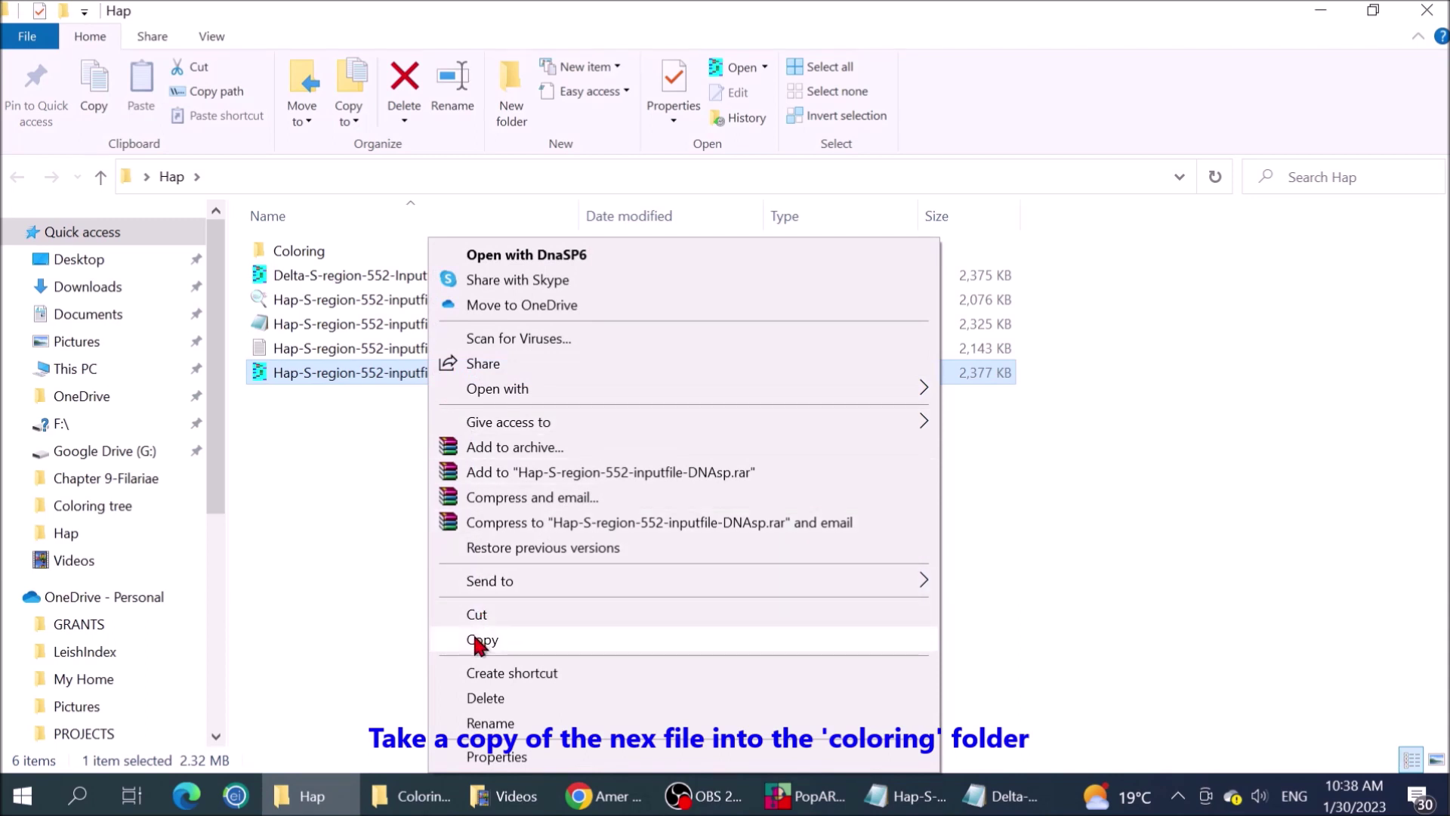
pyautogui.click(476, 640)
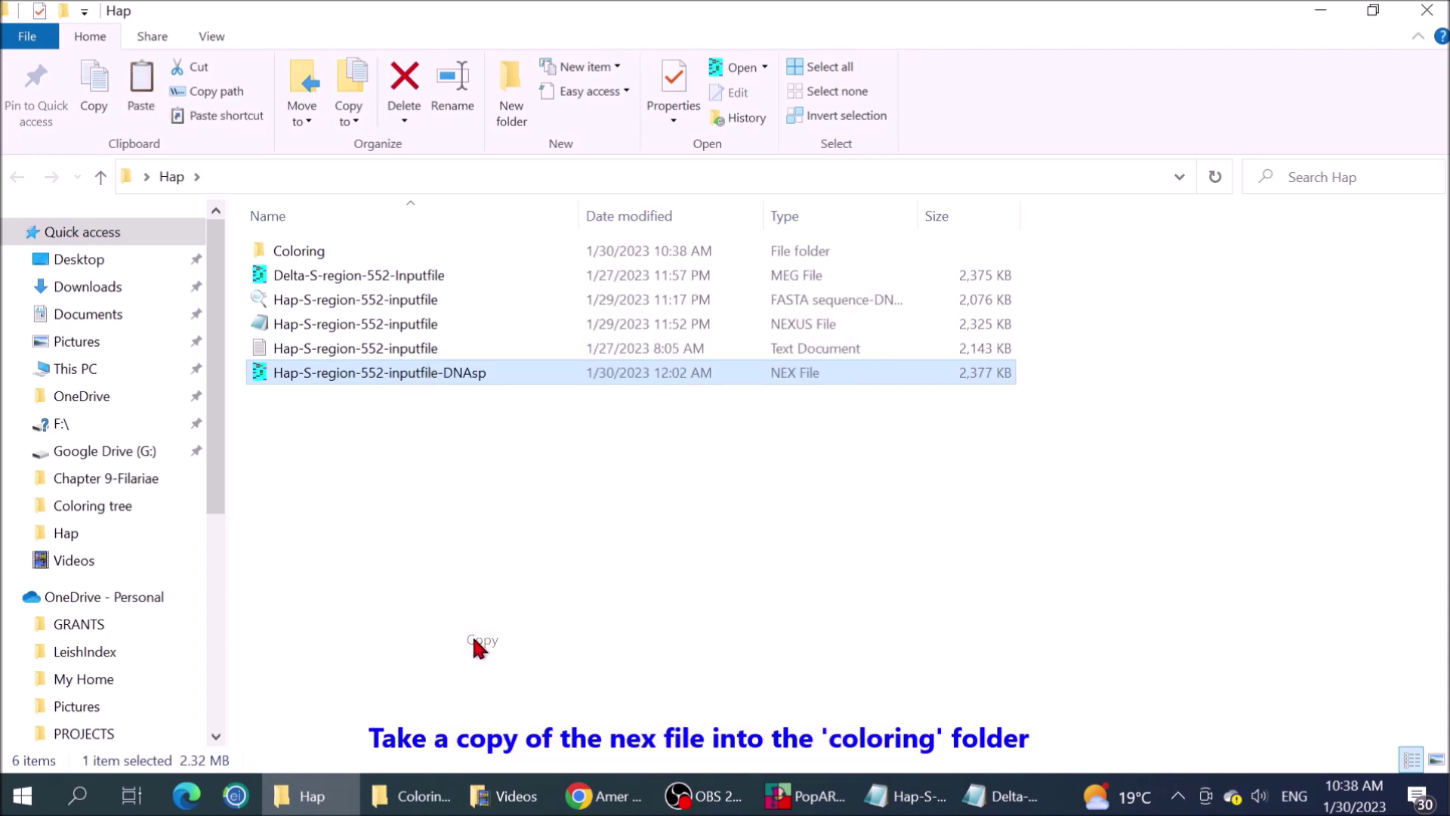
pyautogui.doubleClick(301, 250)
pyautogui.rightClick(390, 389)
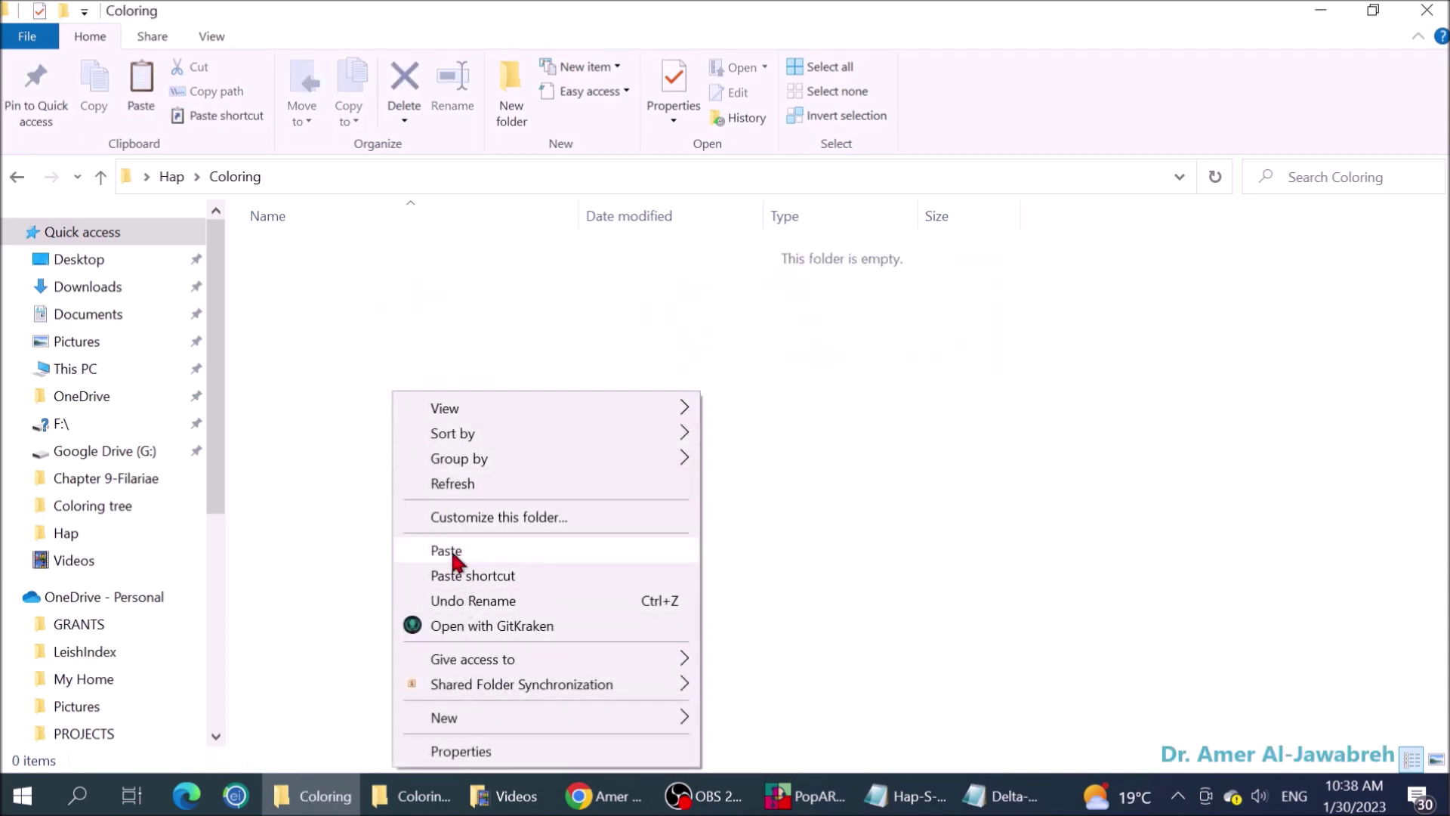
pyautogui.click(447, 551)
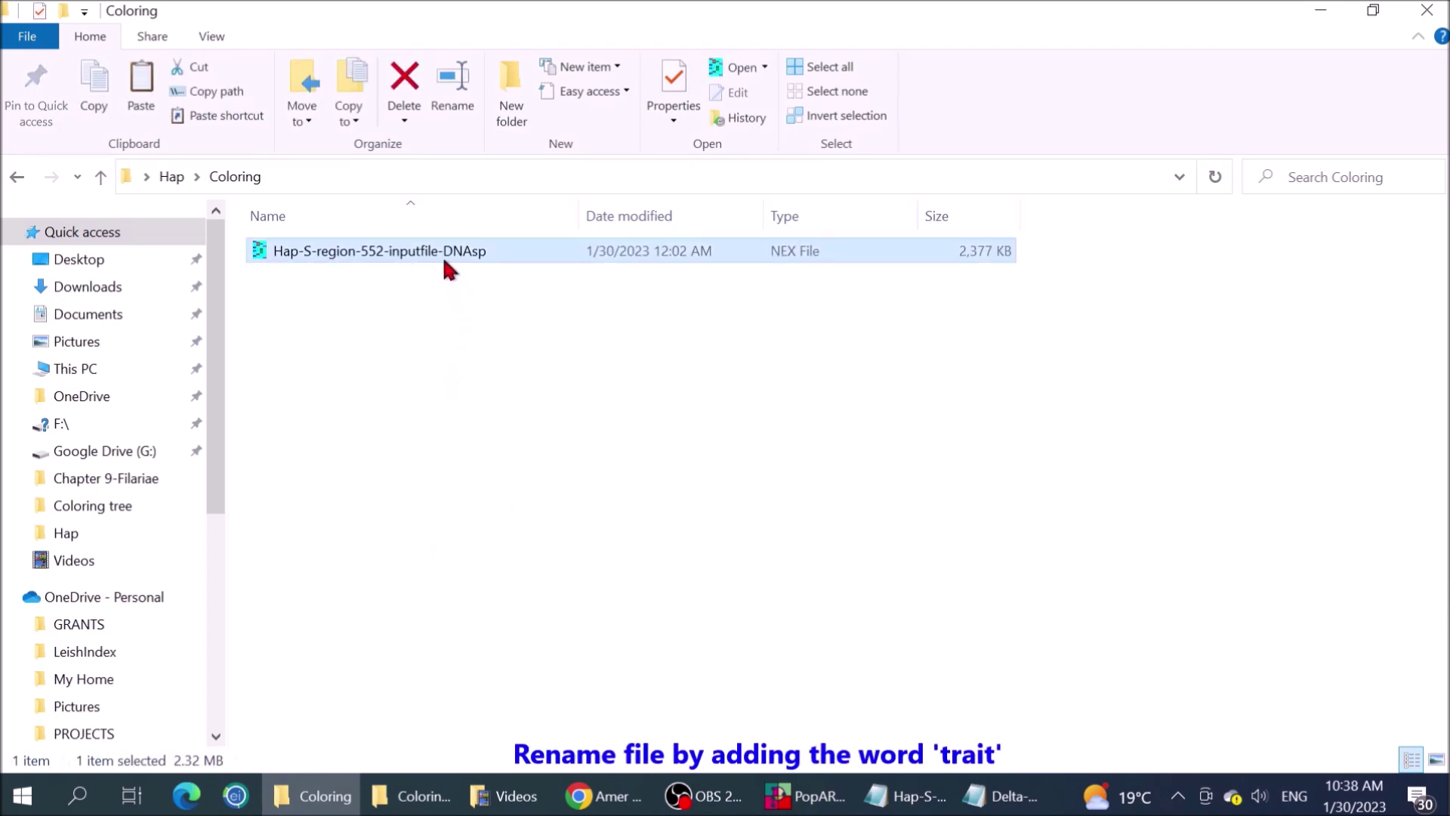
# Rename the copied file to Hap-S-region-552-inputfile-trait.
pyautogui.click(451, 256)
pyautogui.click(447, 251)
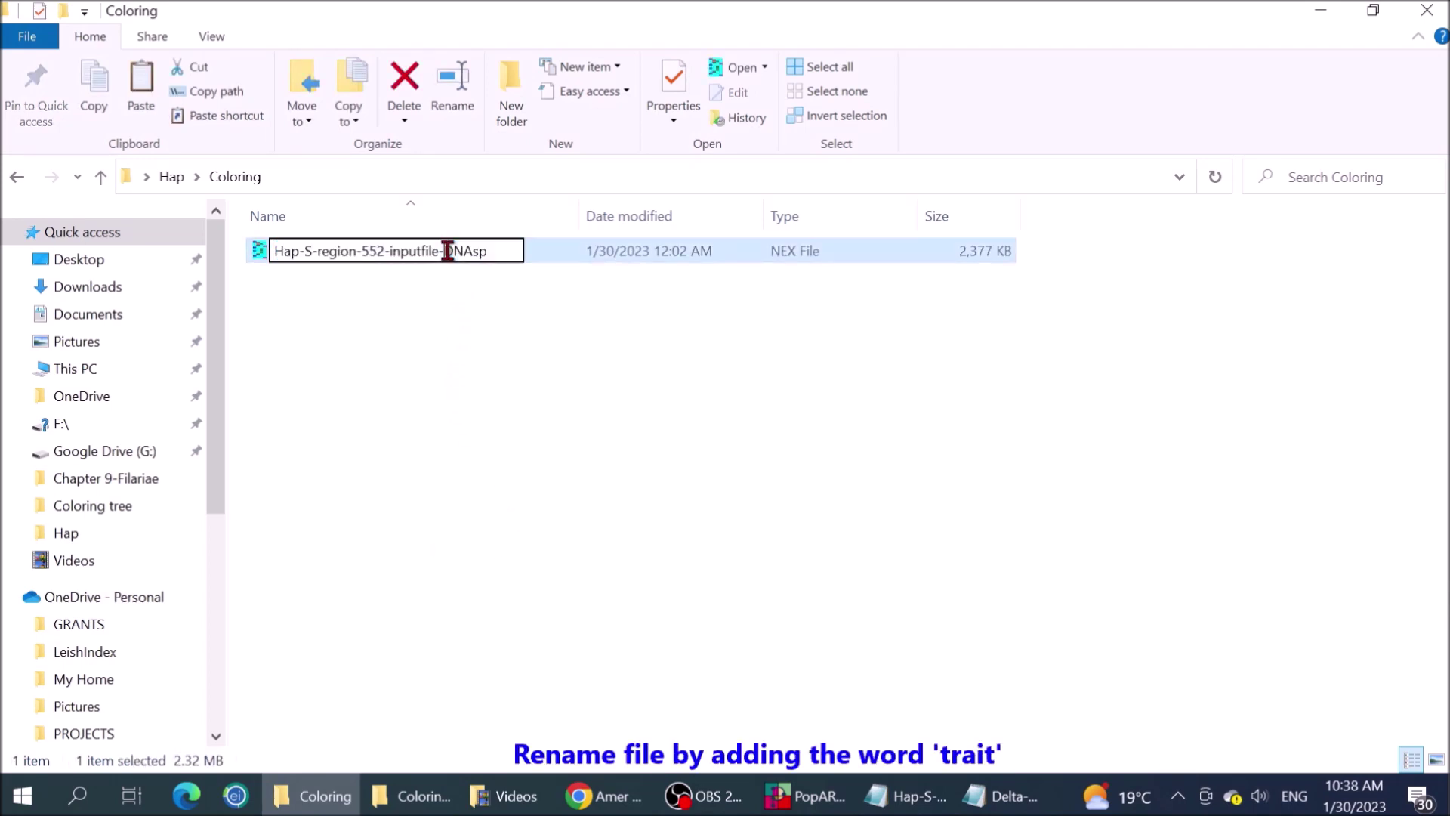
pyautogui.write('trai')
pyautogui.write('t')
pyautogui.press('Delete')
pyautogui.press('Delete')
pyautogui.press('Delete')
pyautogui.press('Delete')
pyautogui.press('Delete')
pyautogui.press('Return')
pyautogui.rightClick(423, 251)
# Open the trait NEX file in Notepad and widen its window.
pyautogui.moveTo(844, 385)
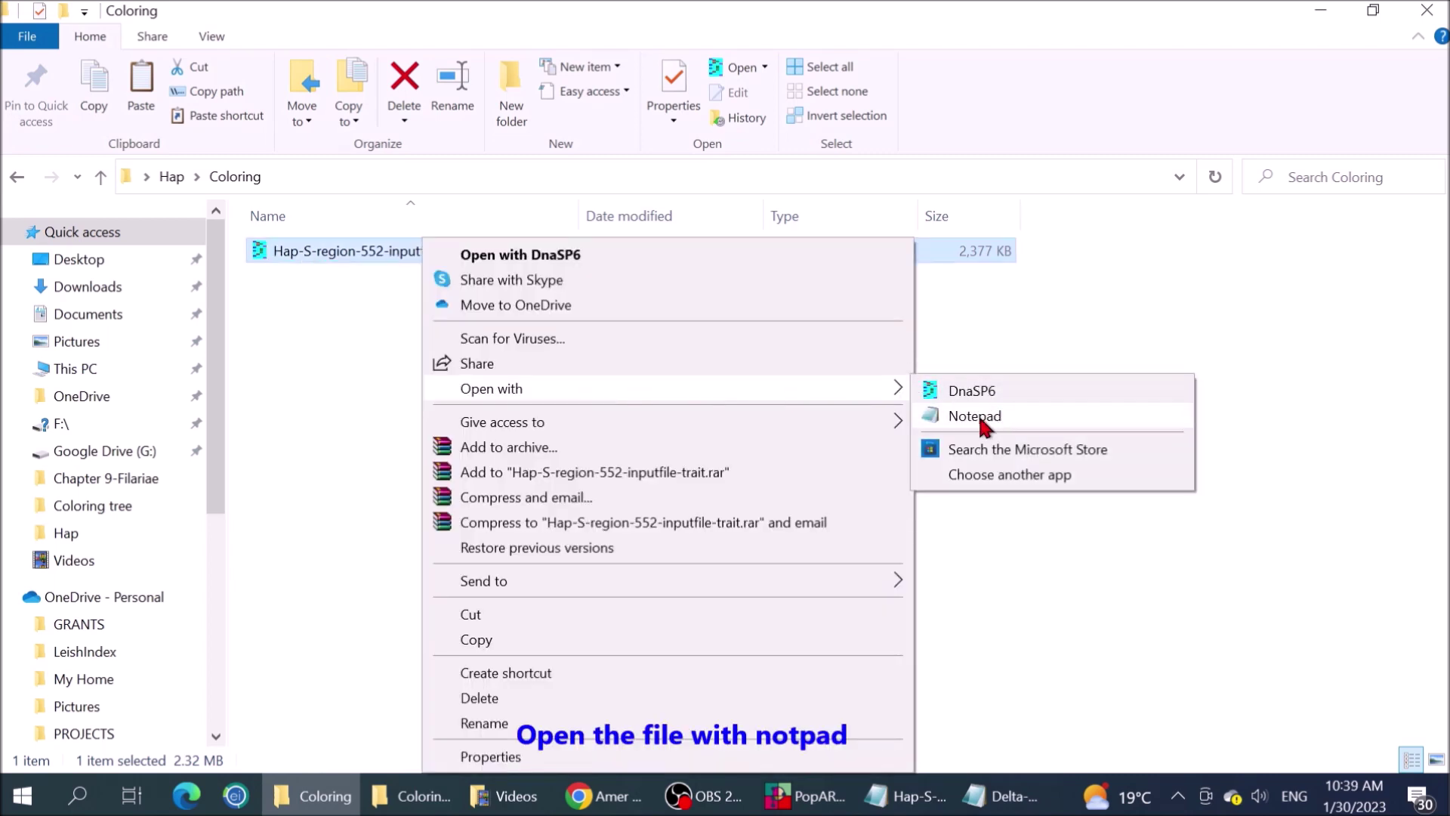
pyautogui.click(976, 416)
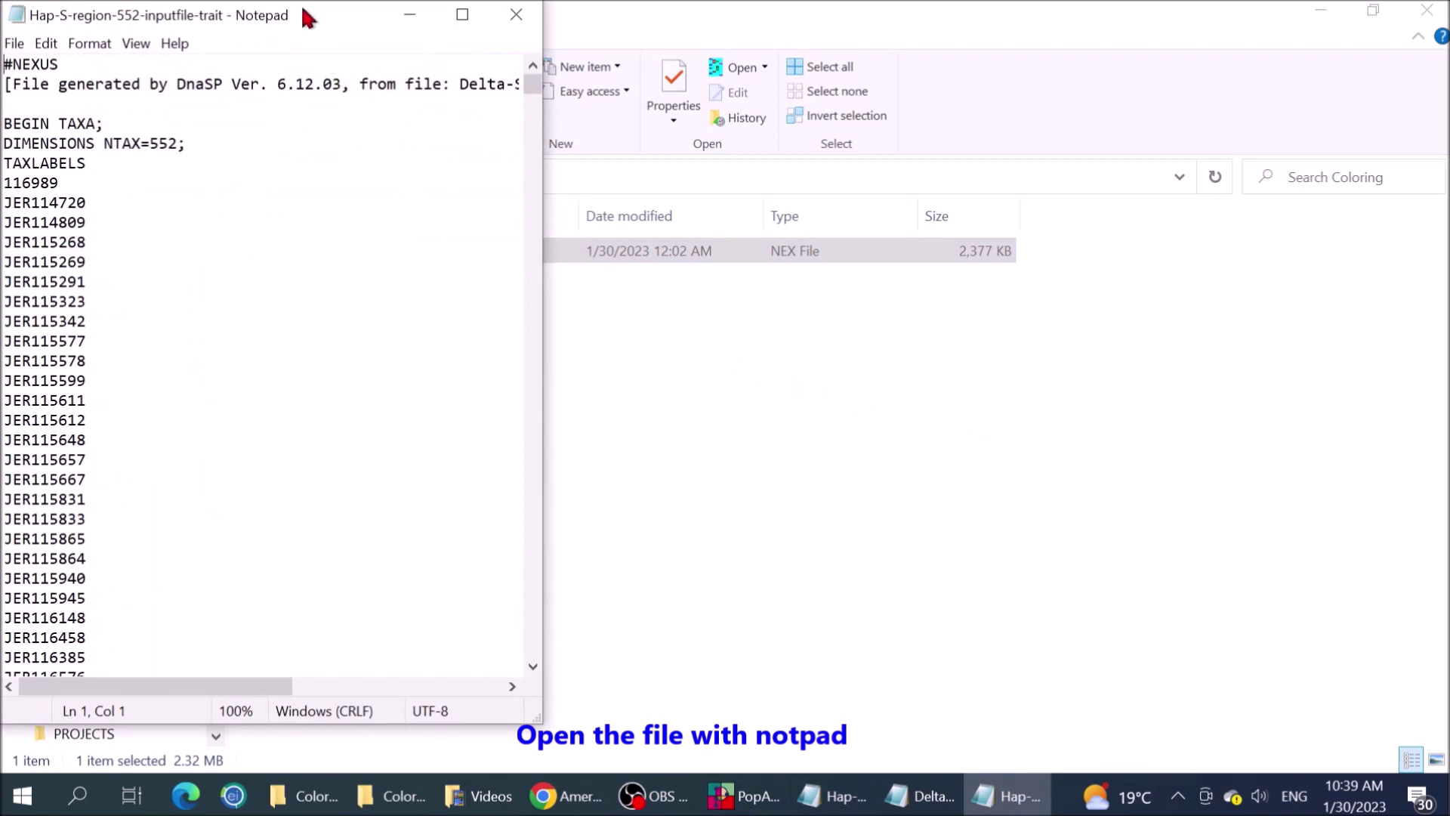
pyautogui.moveTo(293, 3); pyautogui.dragTo(690, 39)
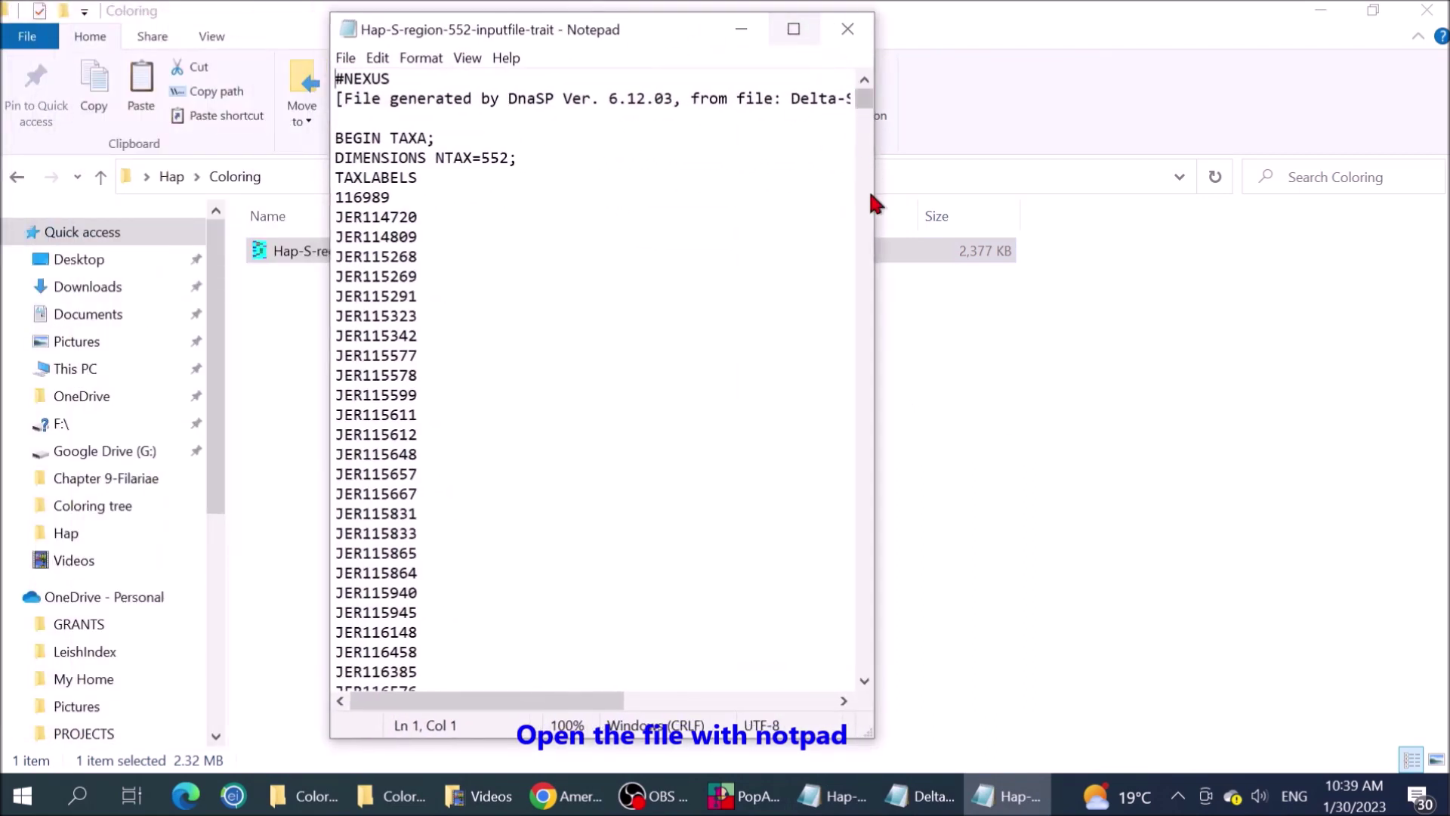
pyautogui.moveTo(875, 247); pyautogui.dragTo(956, 249)
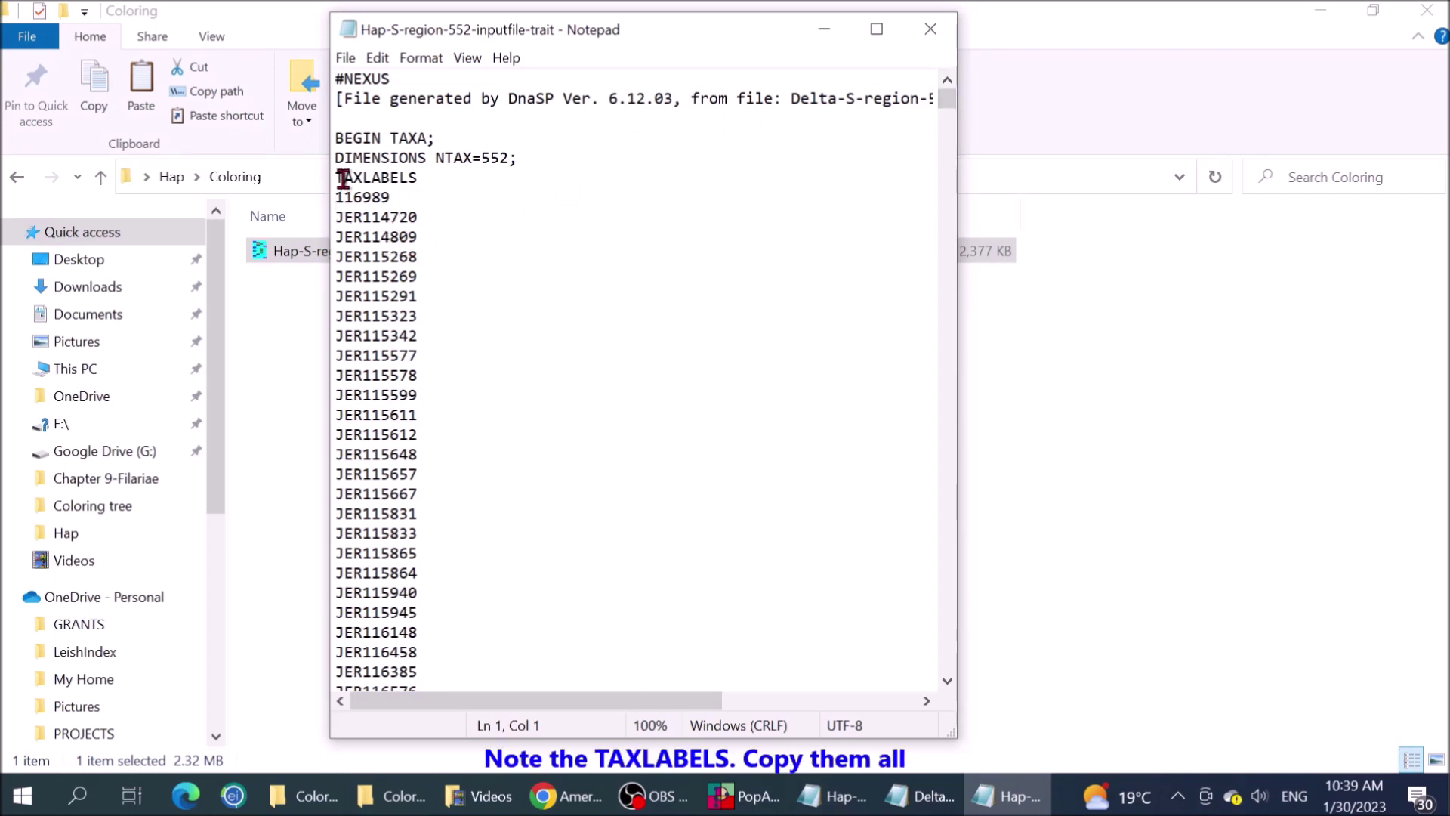
# Copy the TAXLABELS taxon list and paste it on the line after the matrix's END;.
pyautogui.moveTo(342, 177); pyautogui.dragTo(453, 237)
pyautogui.click(443, 172)
pyautogui.rightClick(392, 219)
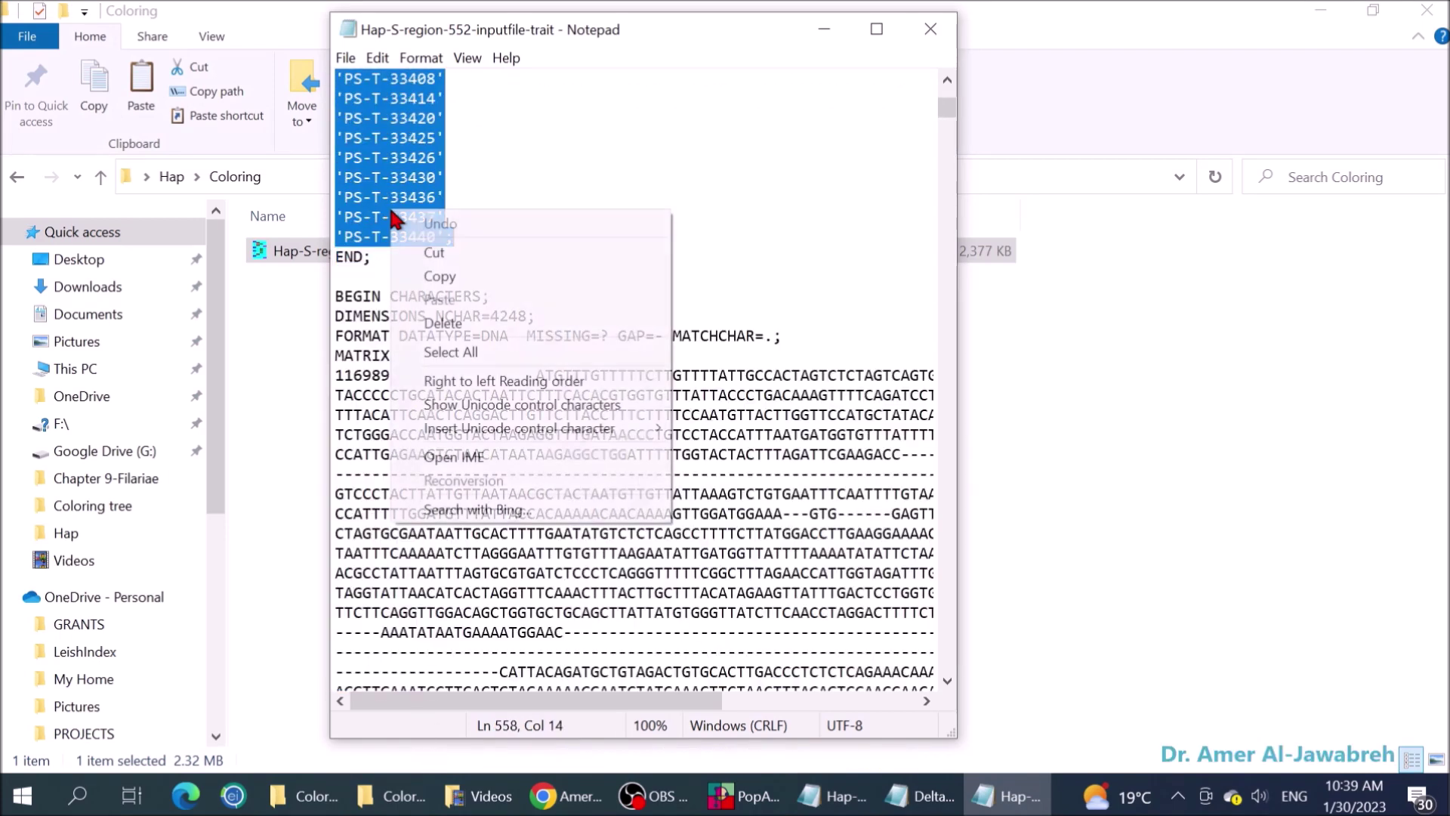
pyautogui.click(449, 281)
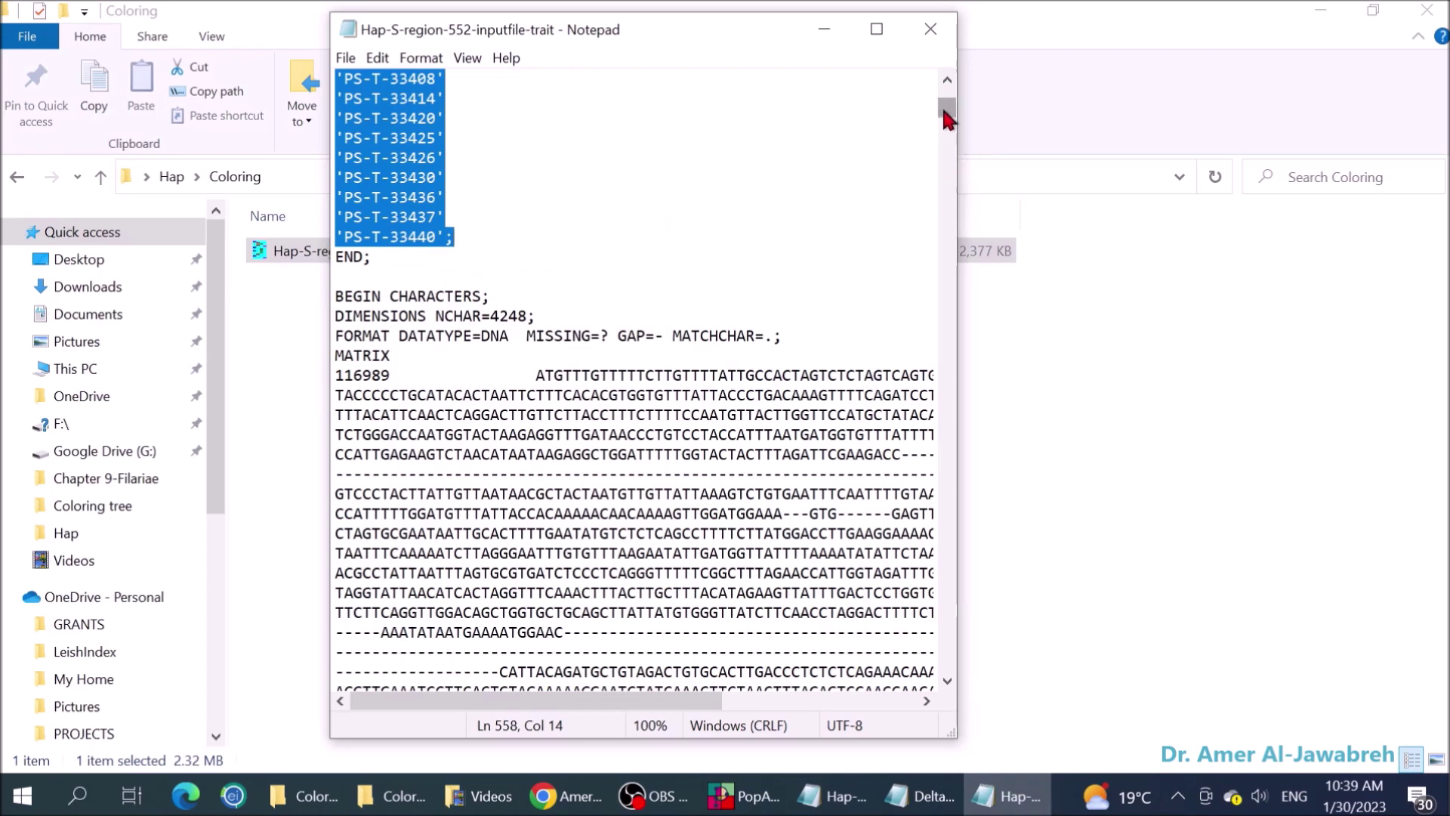
pyautogui.moveTo(948, 120); pyautogui.dragTo(935, 667)
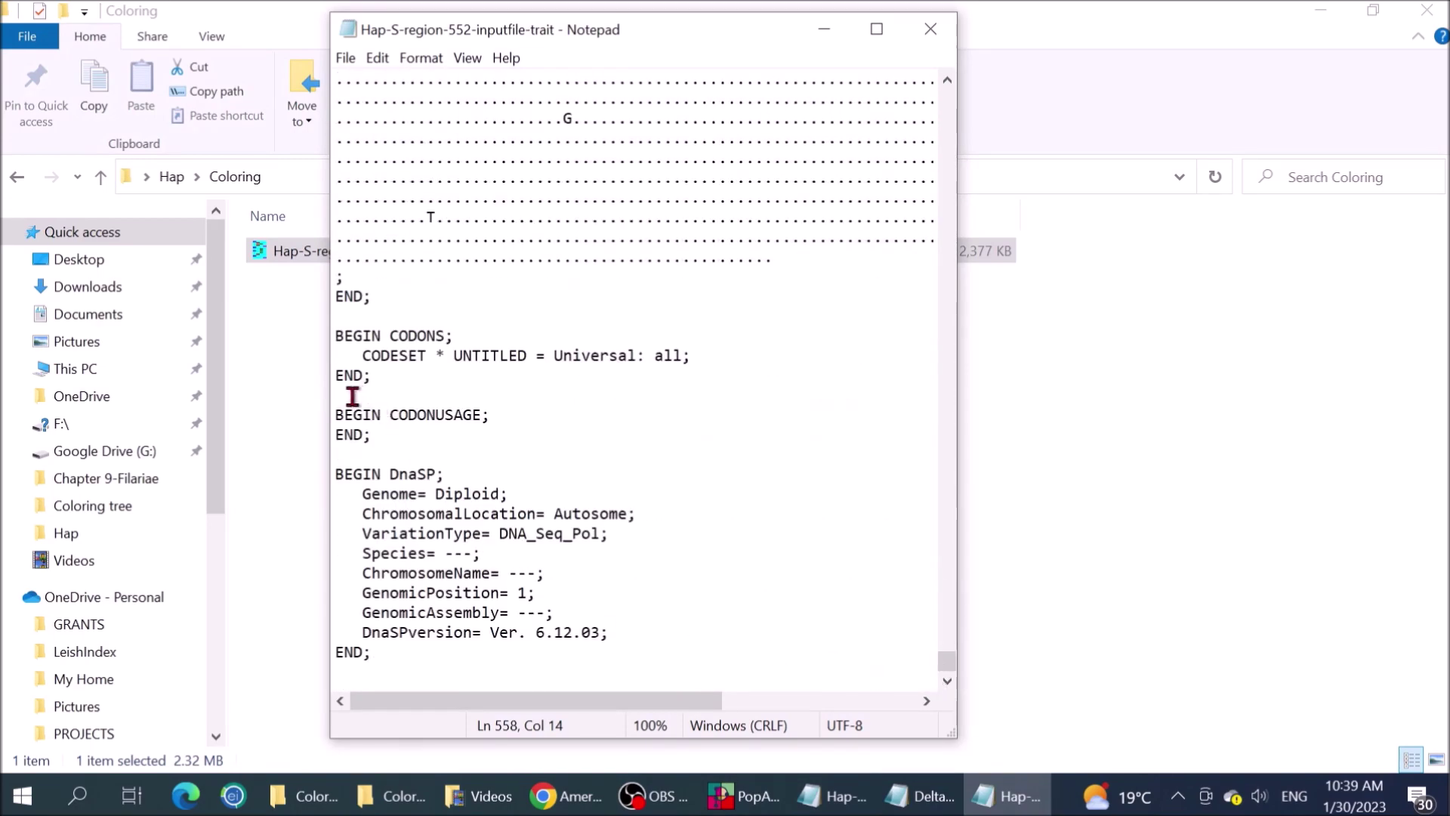
pyautogui.click(355, 316)
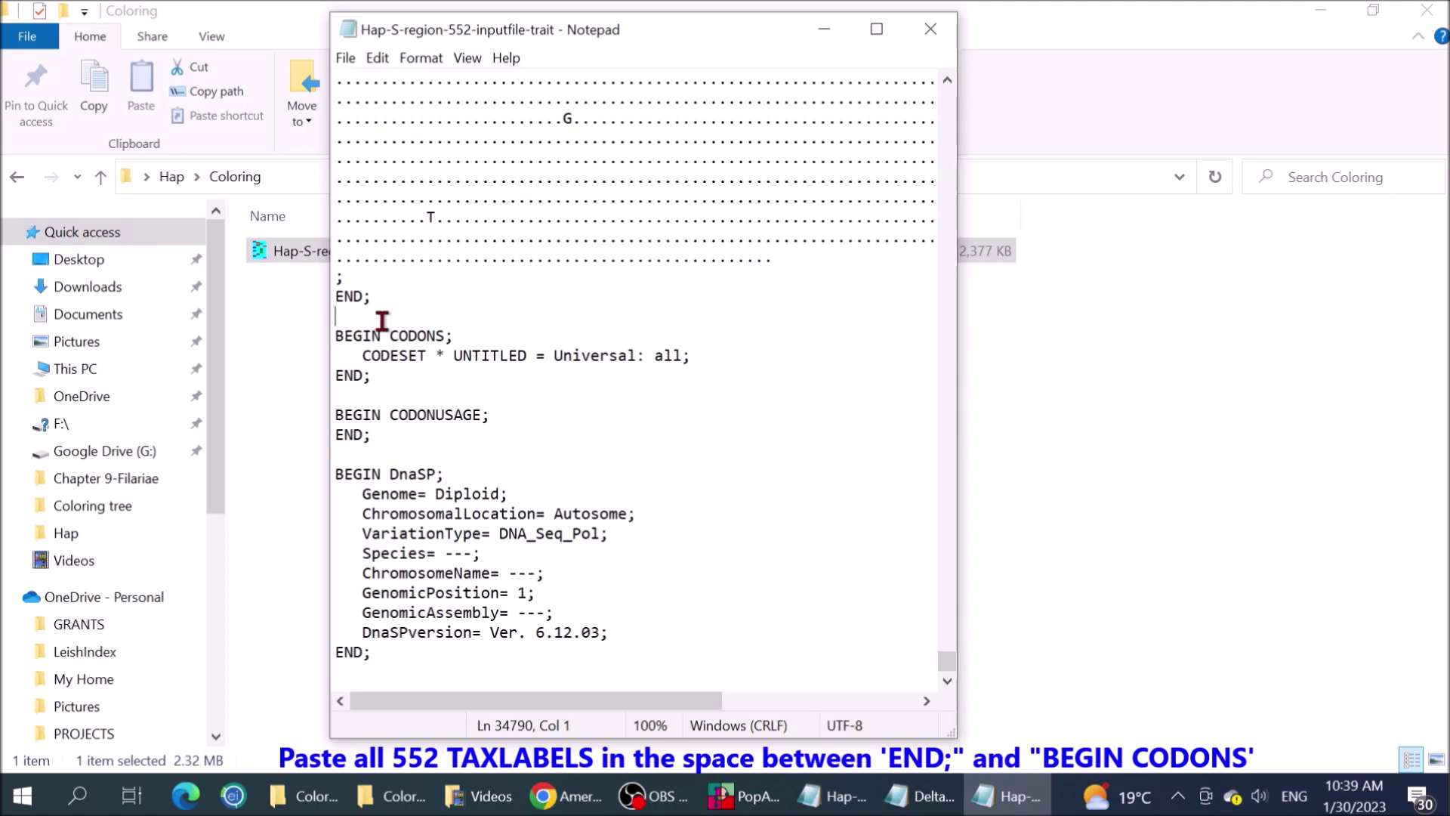
pyautogui.hotkey('ctrl', 'v')
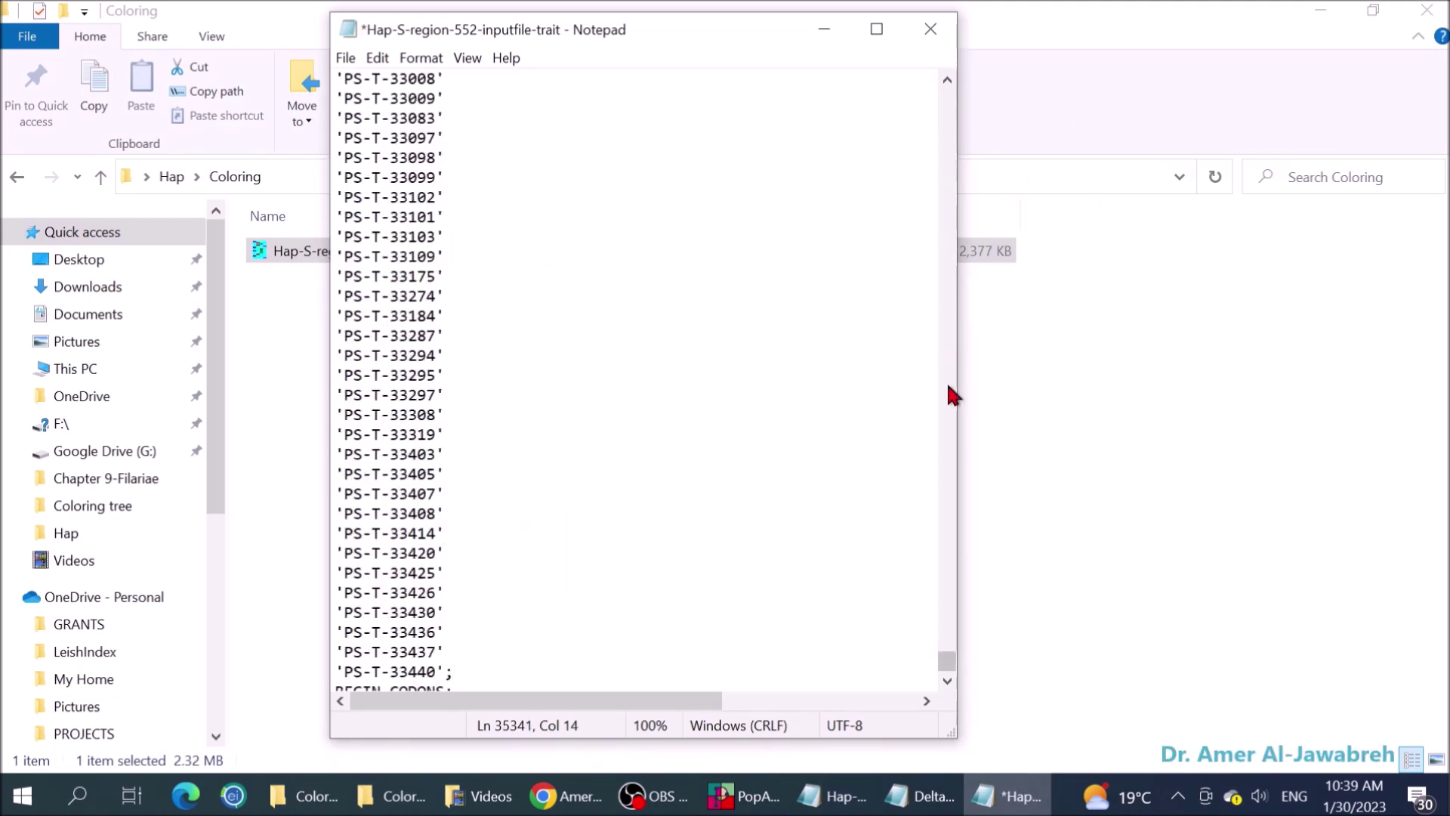
pyautogui.moveTo(945, 665); pyautogui.dragTo(950, 659)
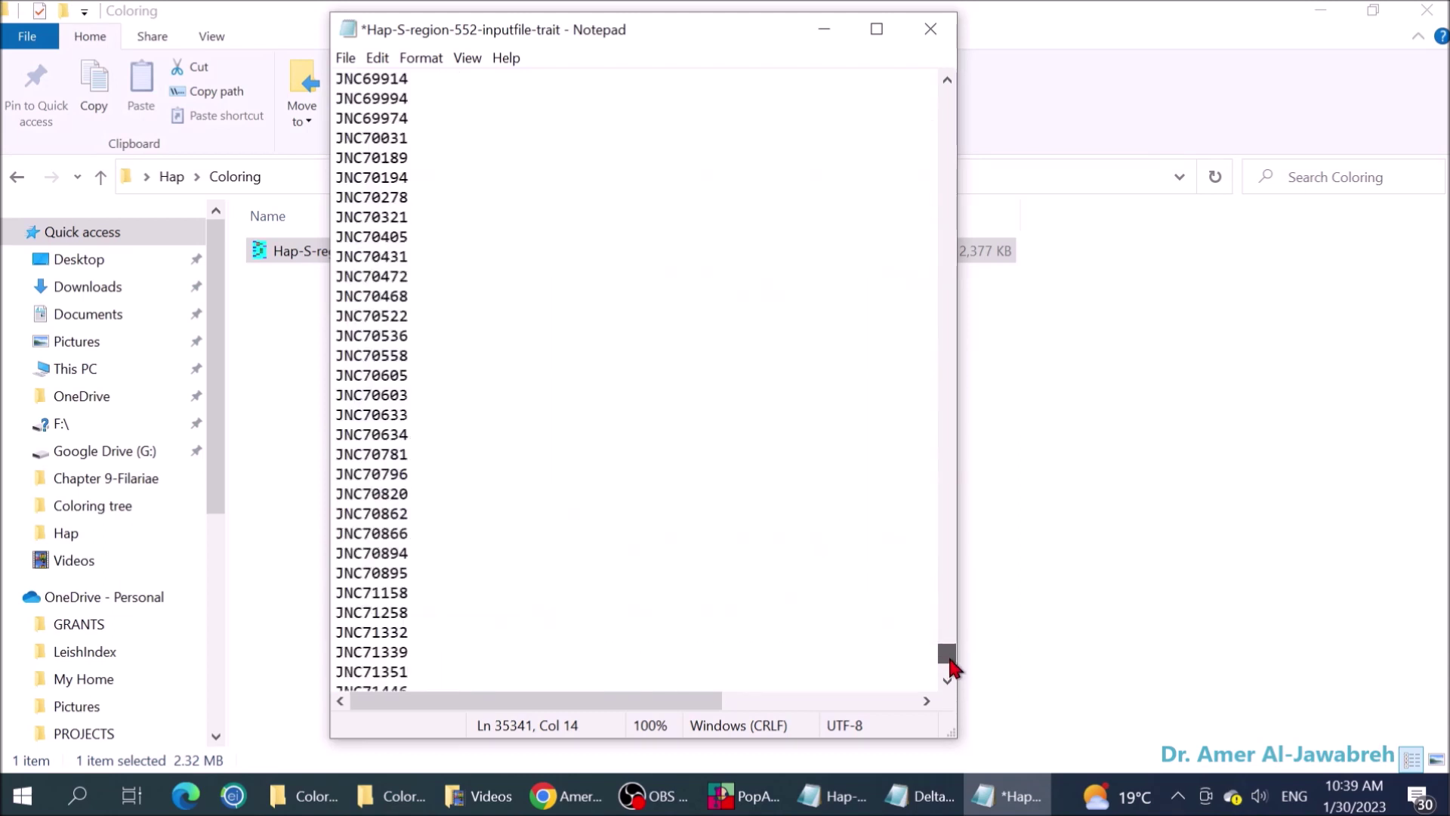
pyautogui.scroll(20, 672, 462)
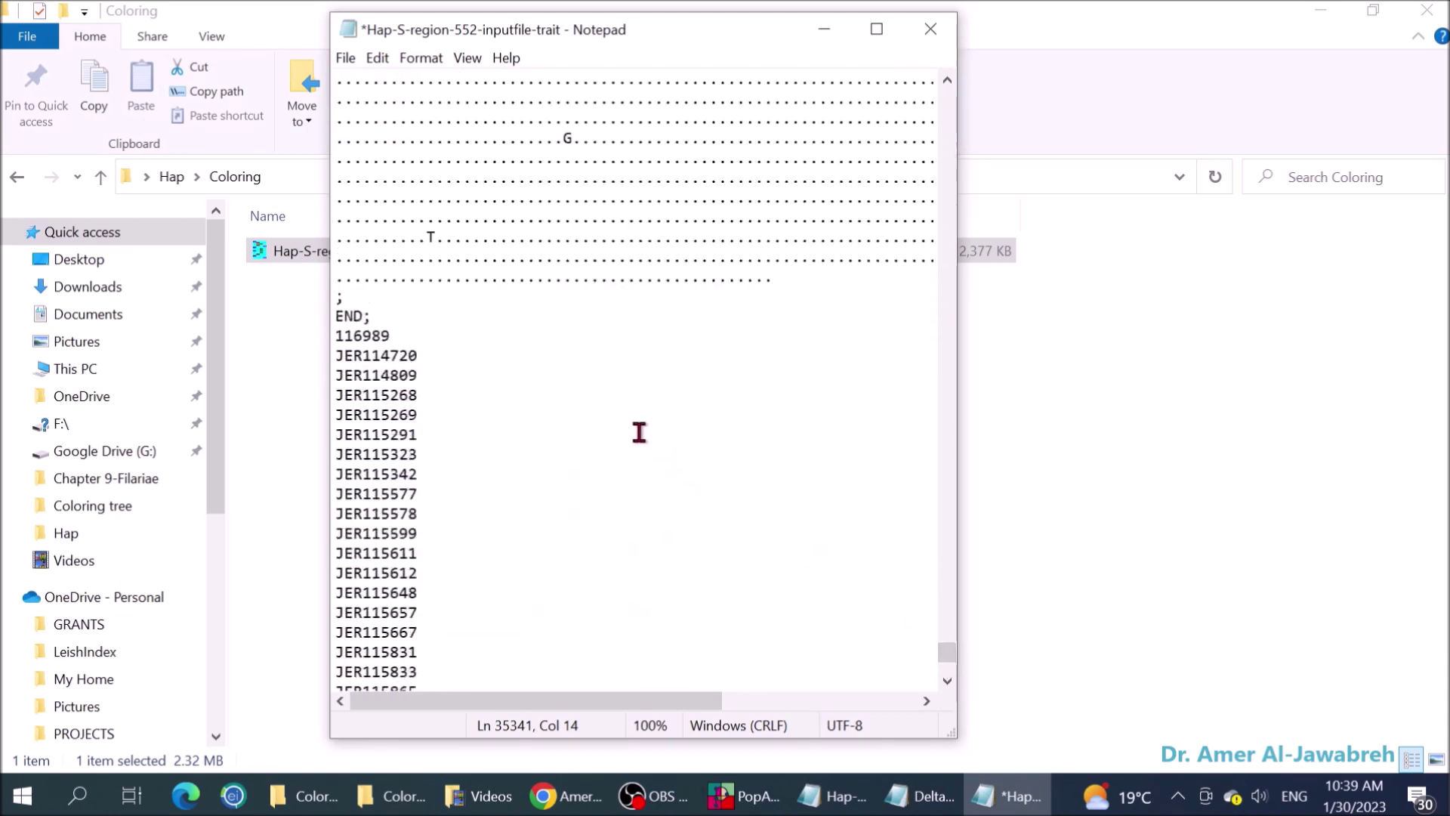
# Insert a blank line after END; and paste a TRAITS block from a previous file.
pyautogui.scroll(3, 638, 432)
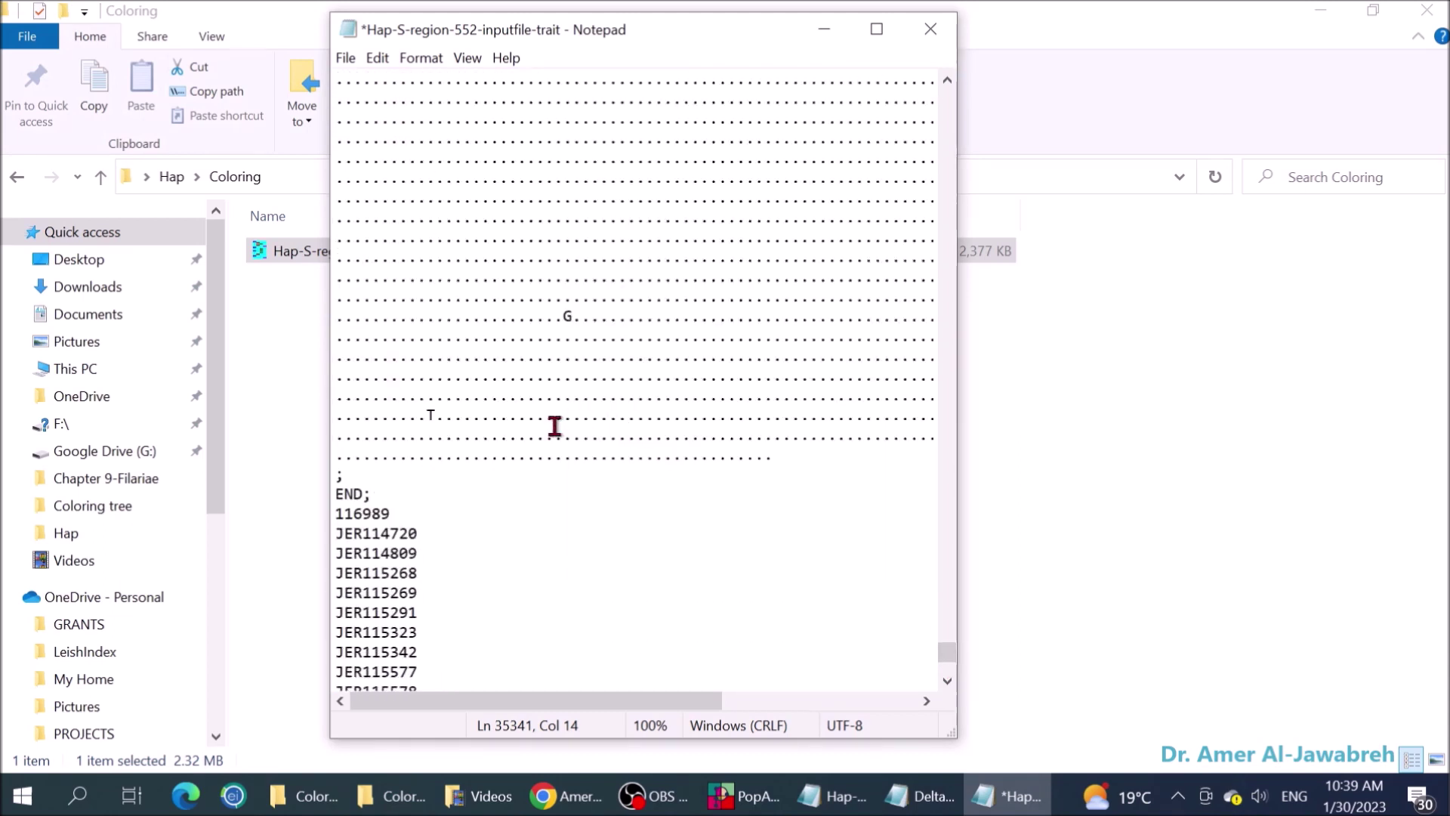
pyautogui.click(370, 492)
pyautogui.press('Down')
pyautogui.press('Return')
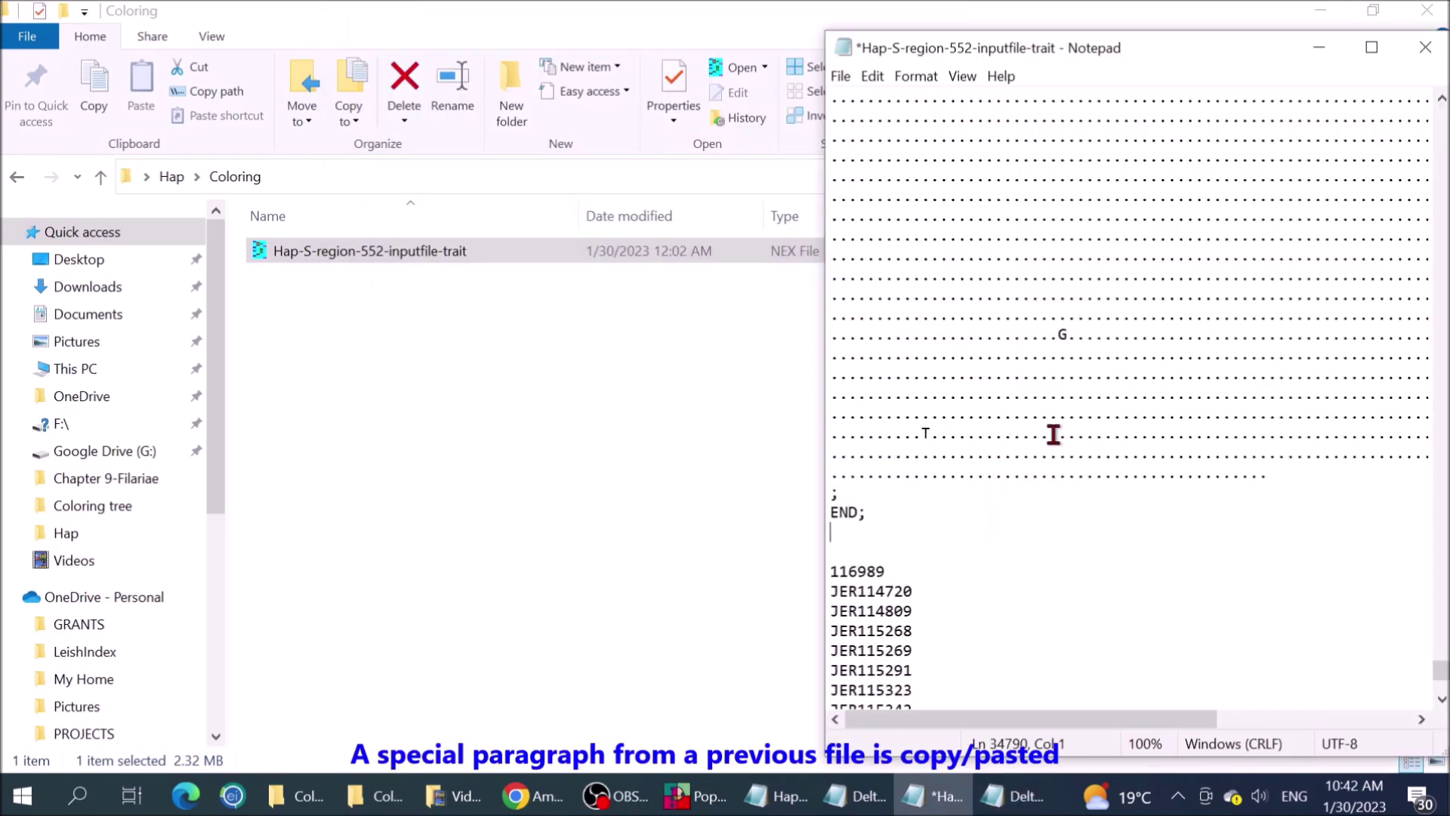
pyautogui.hotkey('ctrl', 'v')
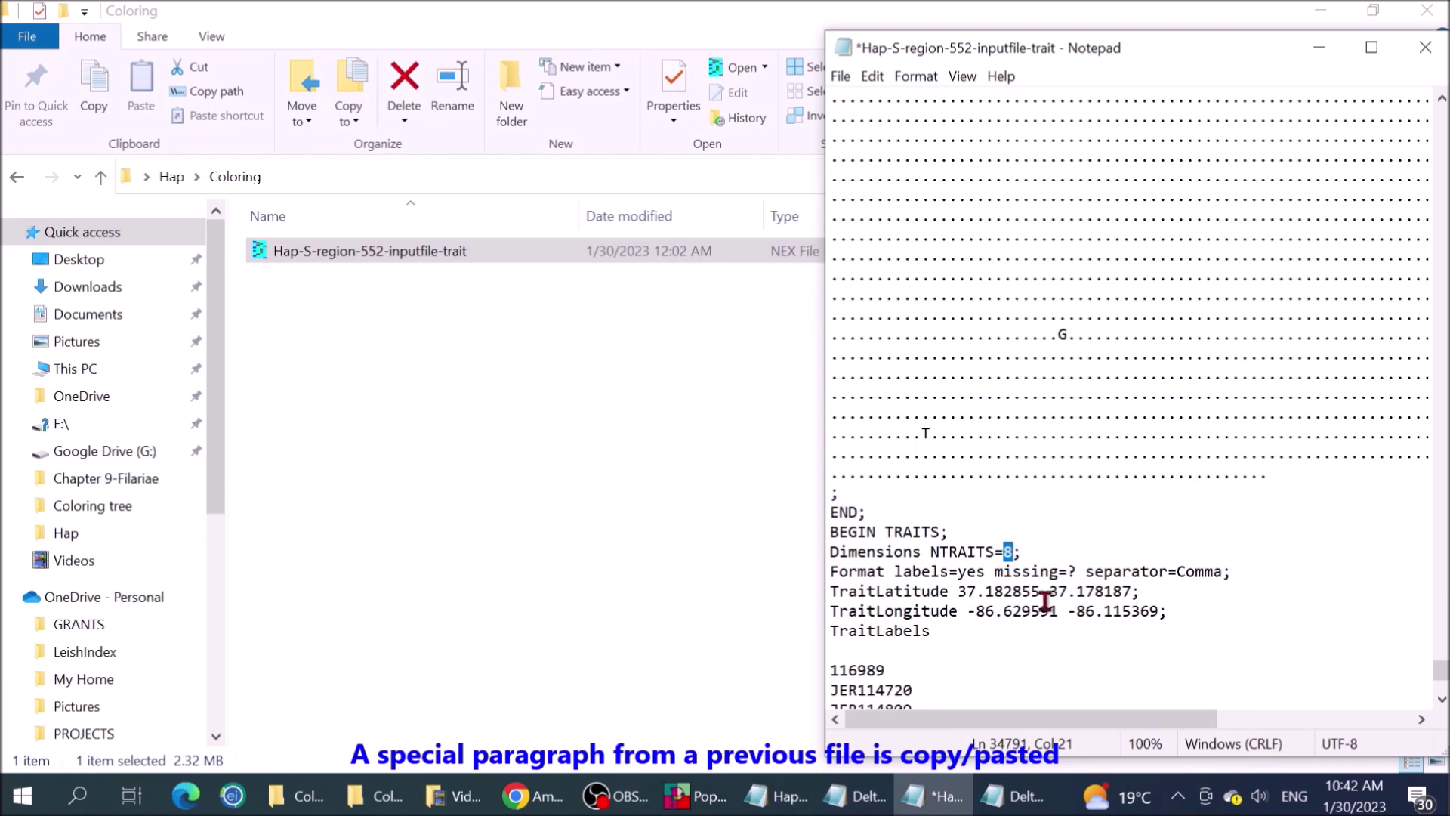
# Set NTRAITS=8 and enter the eight district names, including Bethlehem, as trait labels.
pyautogui.write('8')
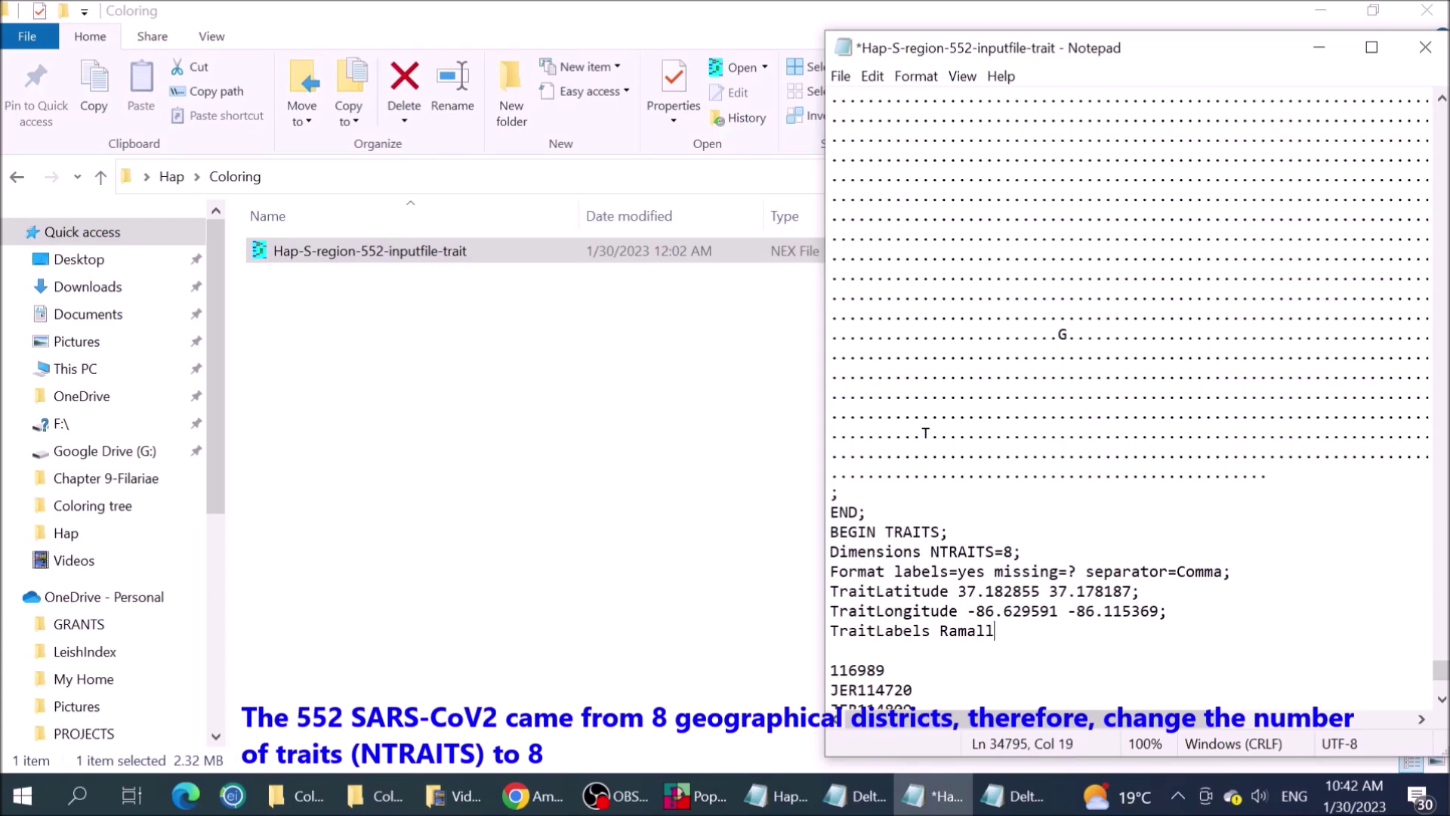
pyautogui.write('Bethle')
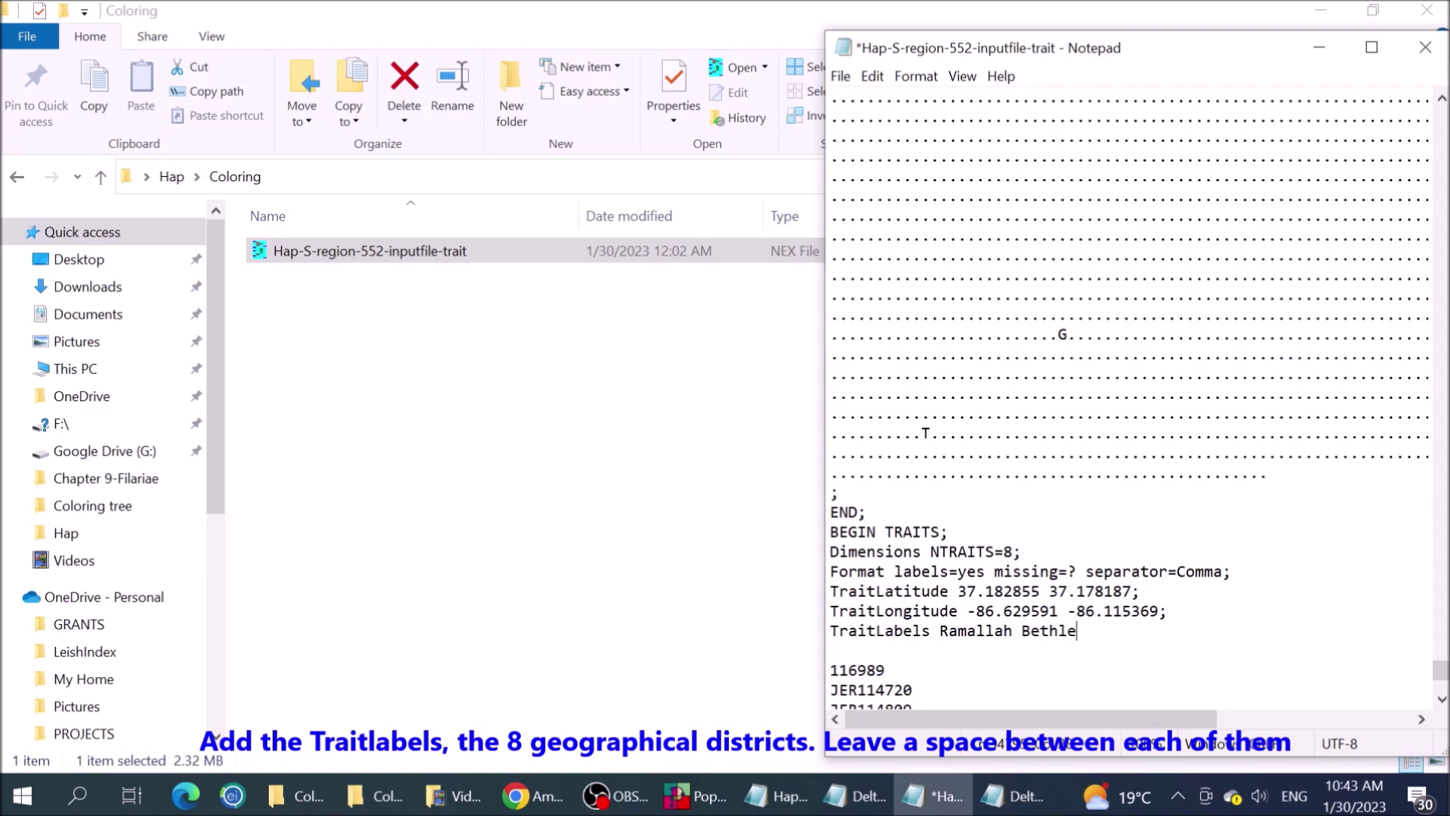
pyautogui.write('hem')
pyautogui.write('Nablus Ariha Tulkarem Al_Quds Jenin Al_Khalil')
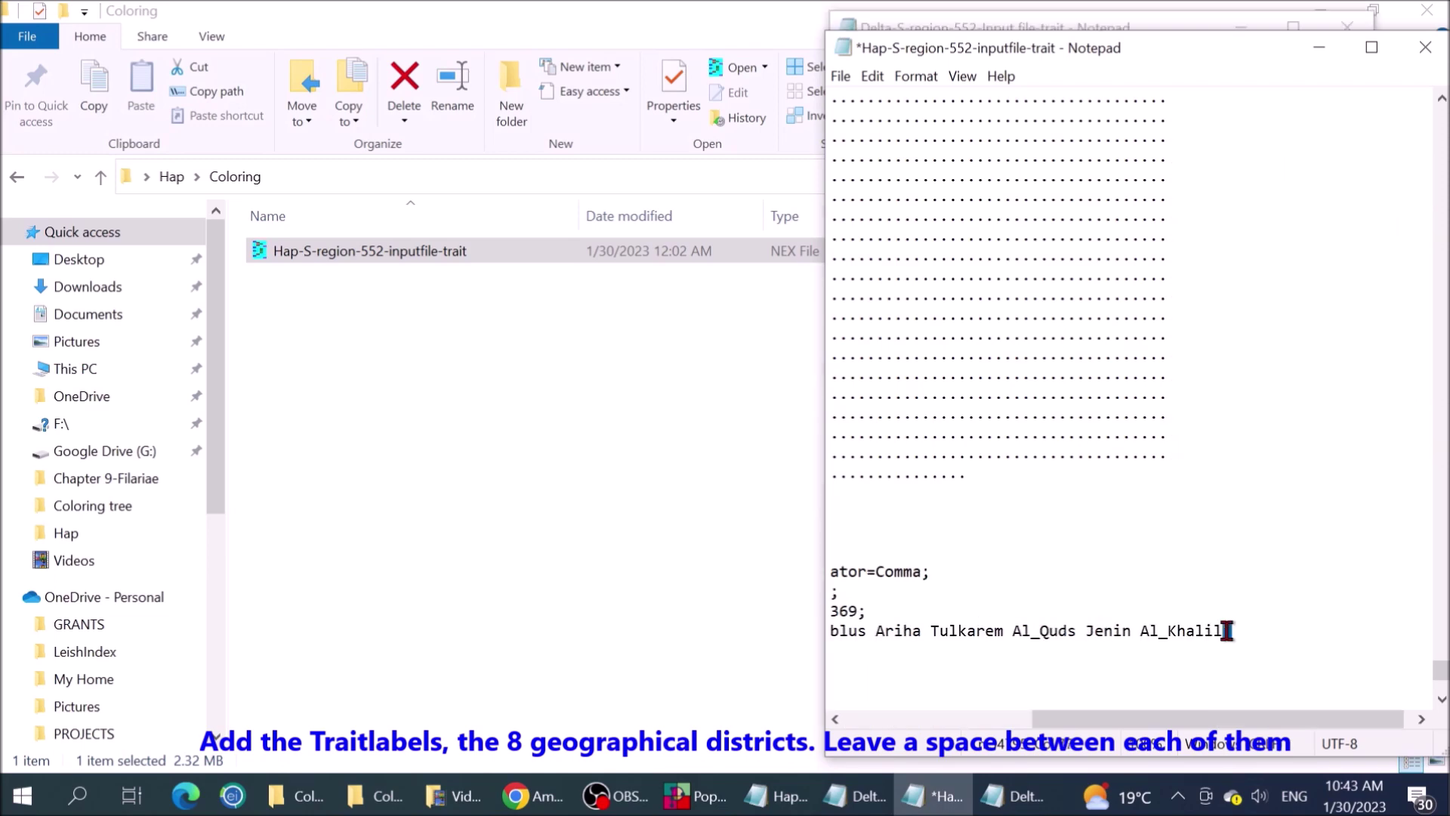
pyautogui.scroll(-2, 1185, 653)
pyautogui.press('Down')
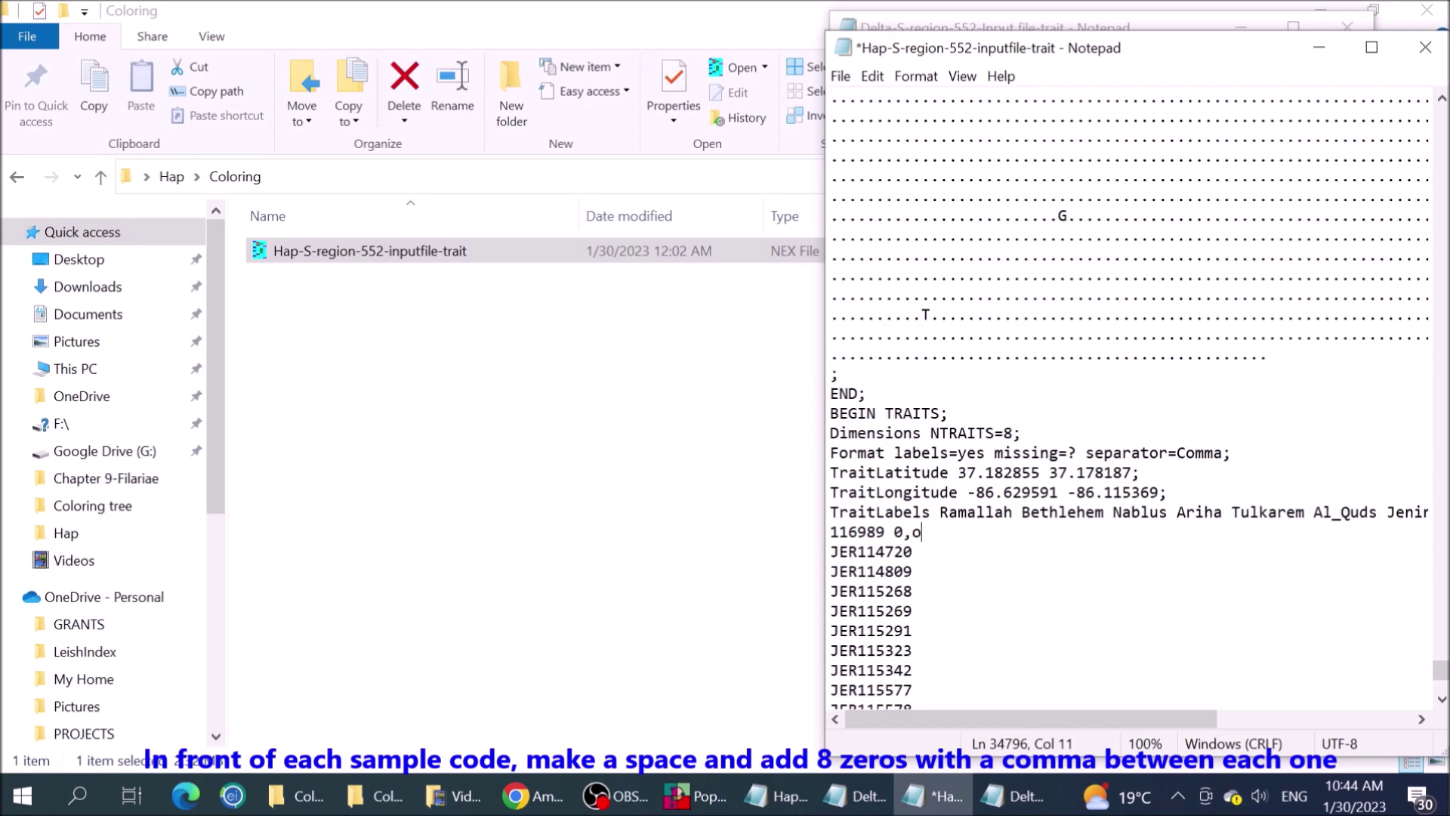
# Enter eight comma-separated trait values for sequence 116989, marking its district with a 1.
pyautogui.write('0,0,0,0,0,0,0')
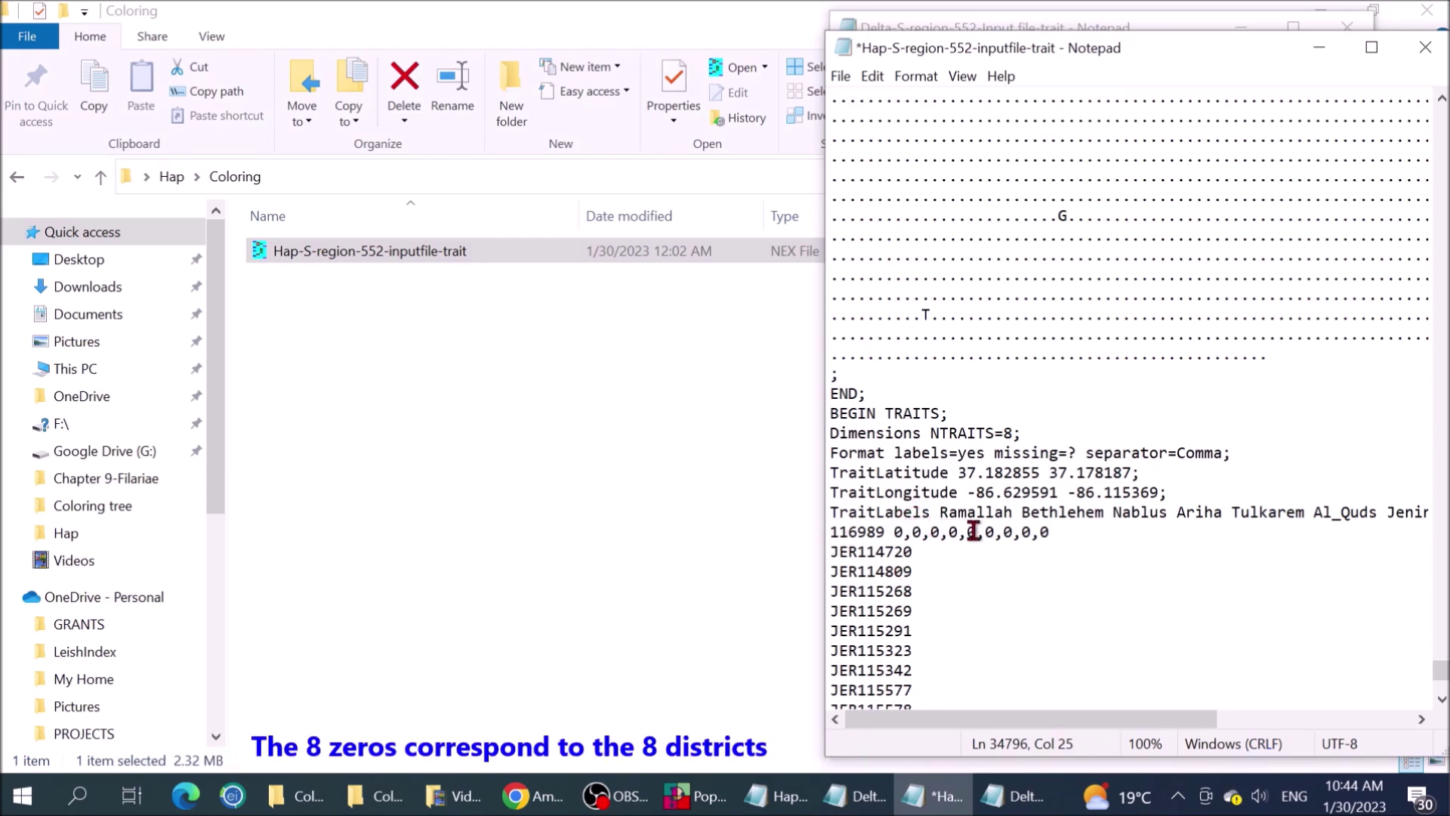
pyautogui.click(894, 533)
pyautogui.press('Delete')
pyautogui.press('Delete')
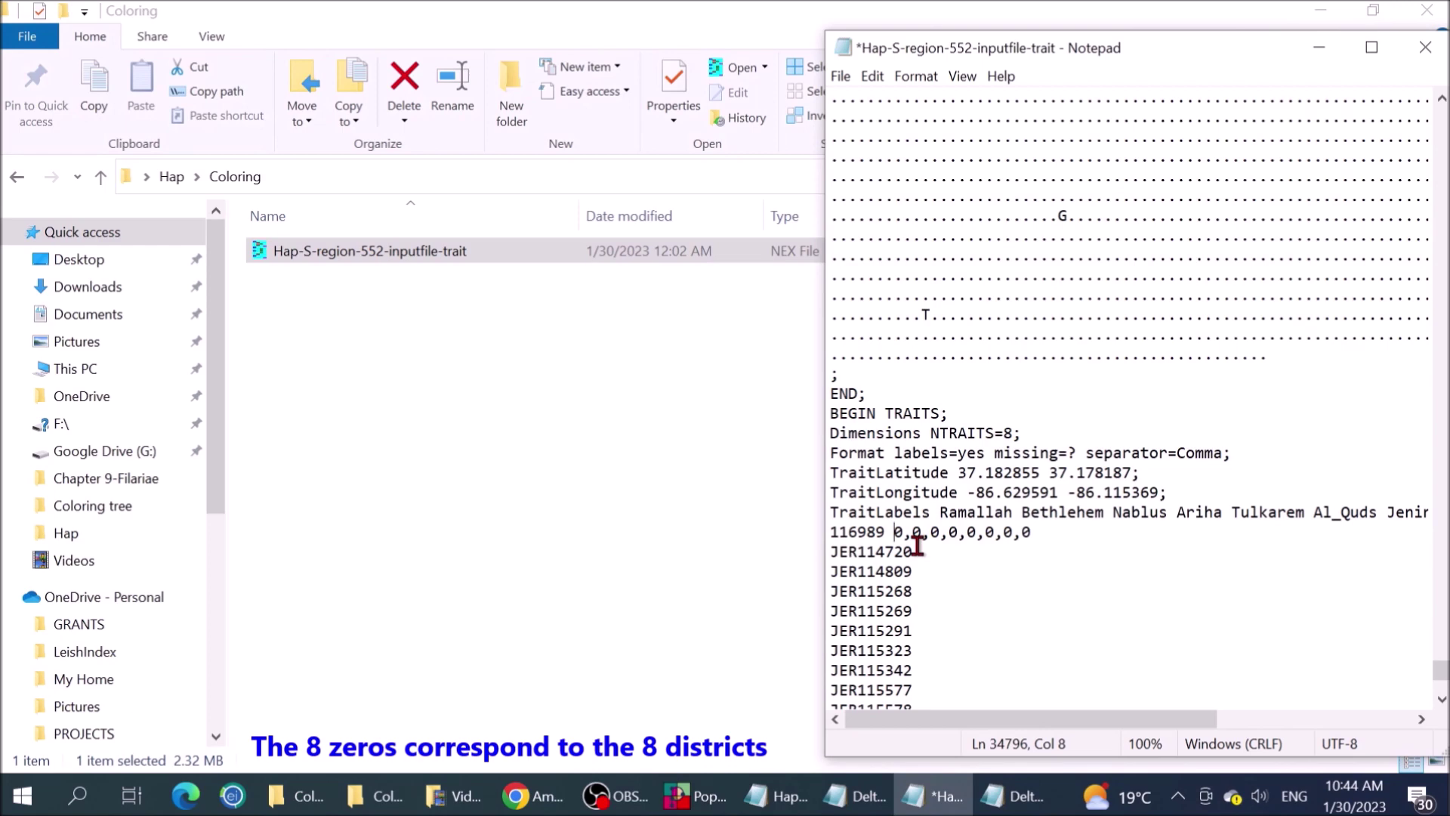
pyautogui.press('Delete')
pyautogui.write('1')
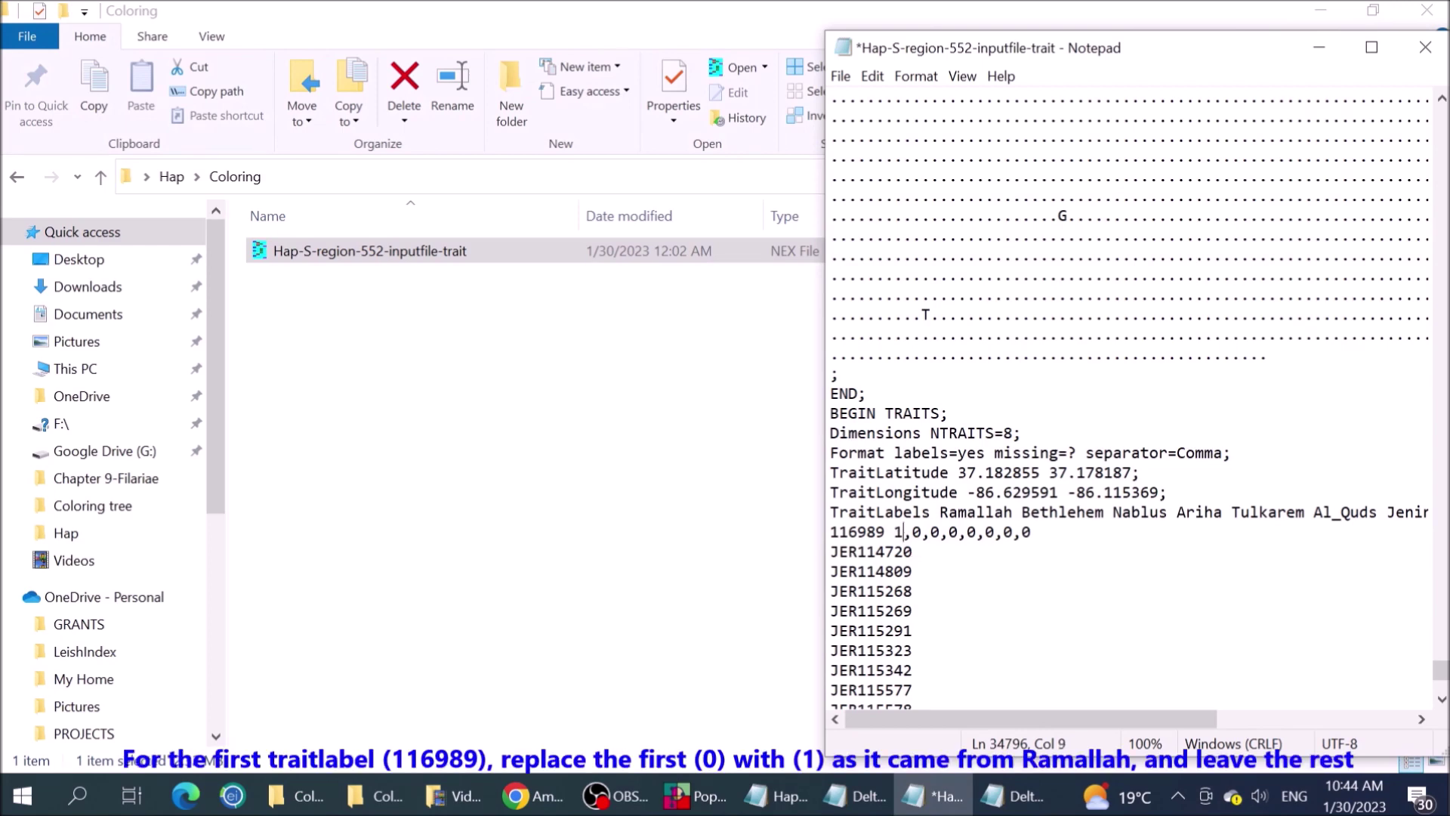
pyautogui.moveTo(1031, 533); pyautogui.dragTo(900, 533)
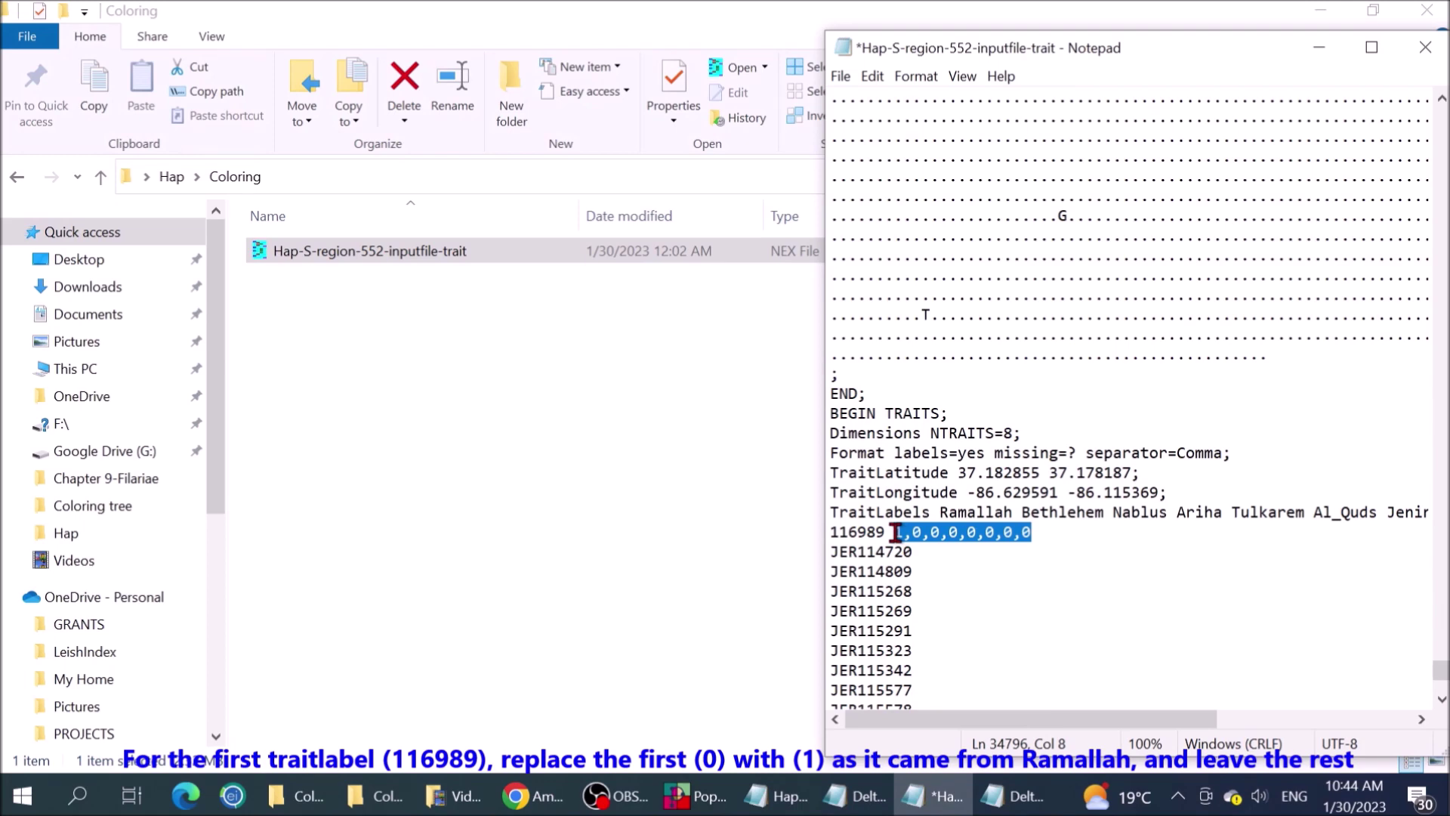
# Paste and adjust the trait values for sequence JER114720.
pyautogui.click(918, 552)
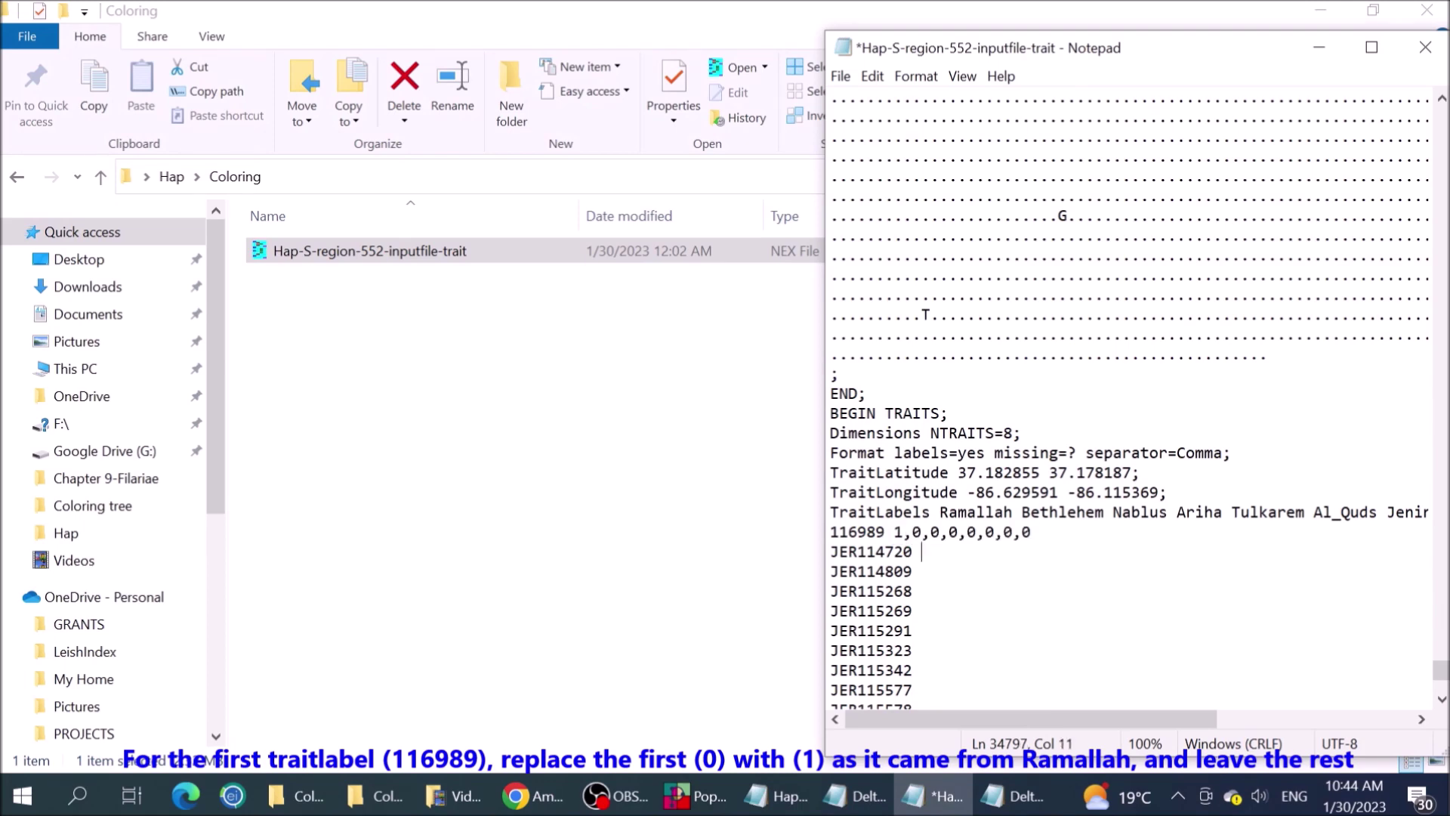
pyautogui.write('1,0,0,0,0,0,0,0')
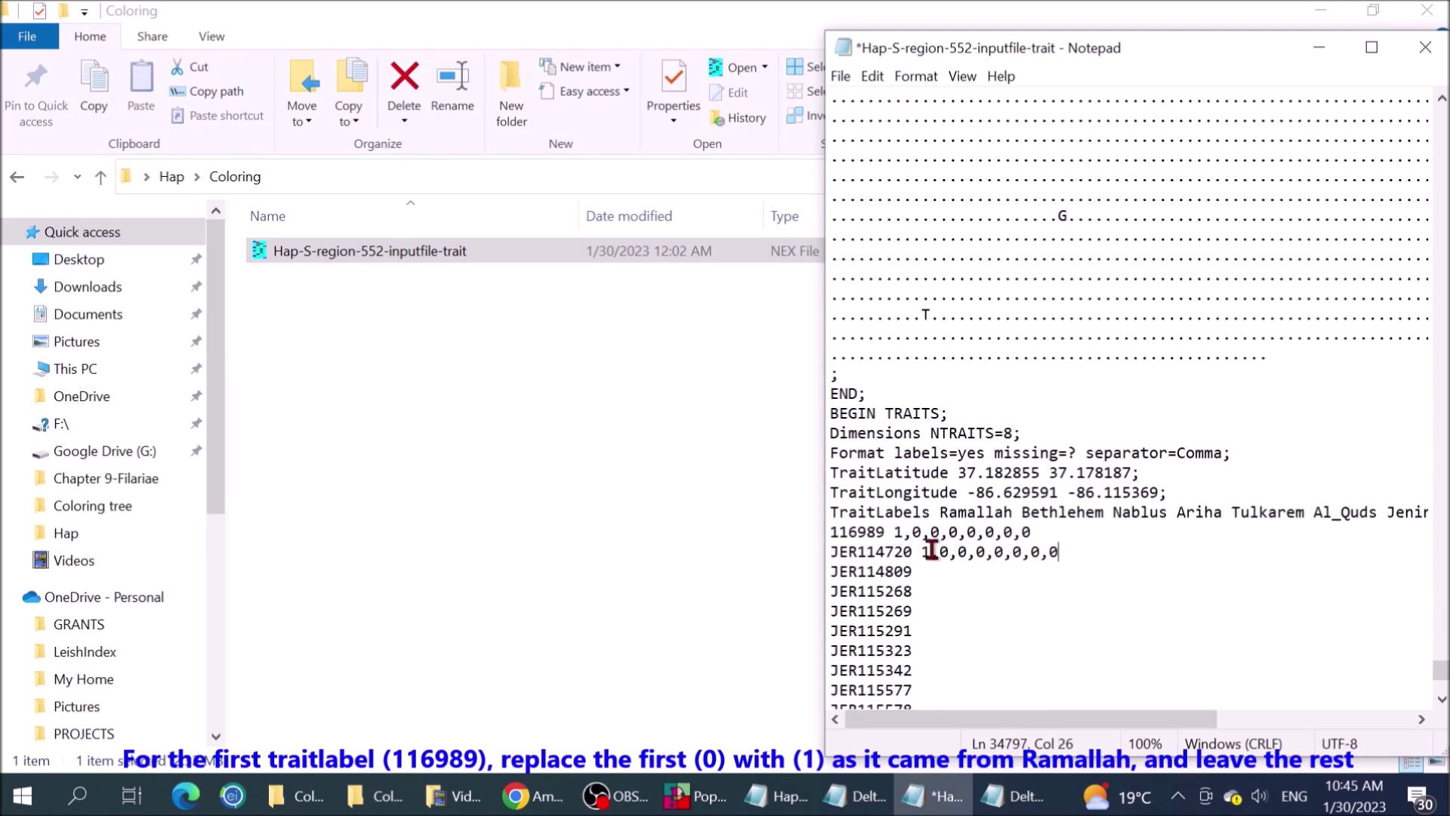
pyautogui.write('0,')
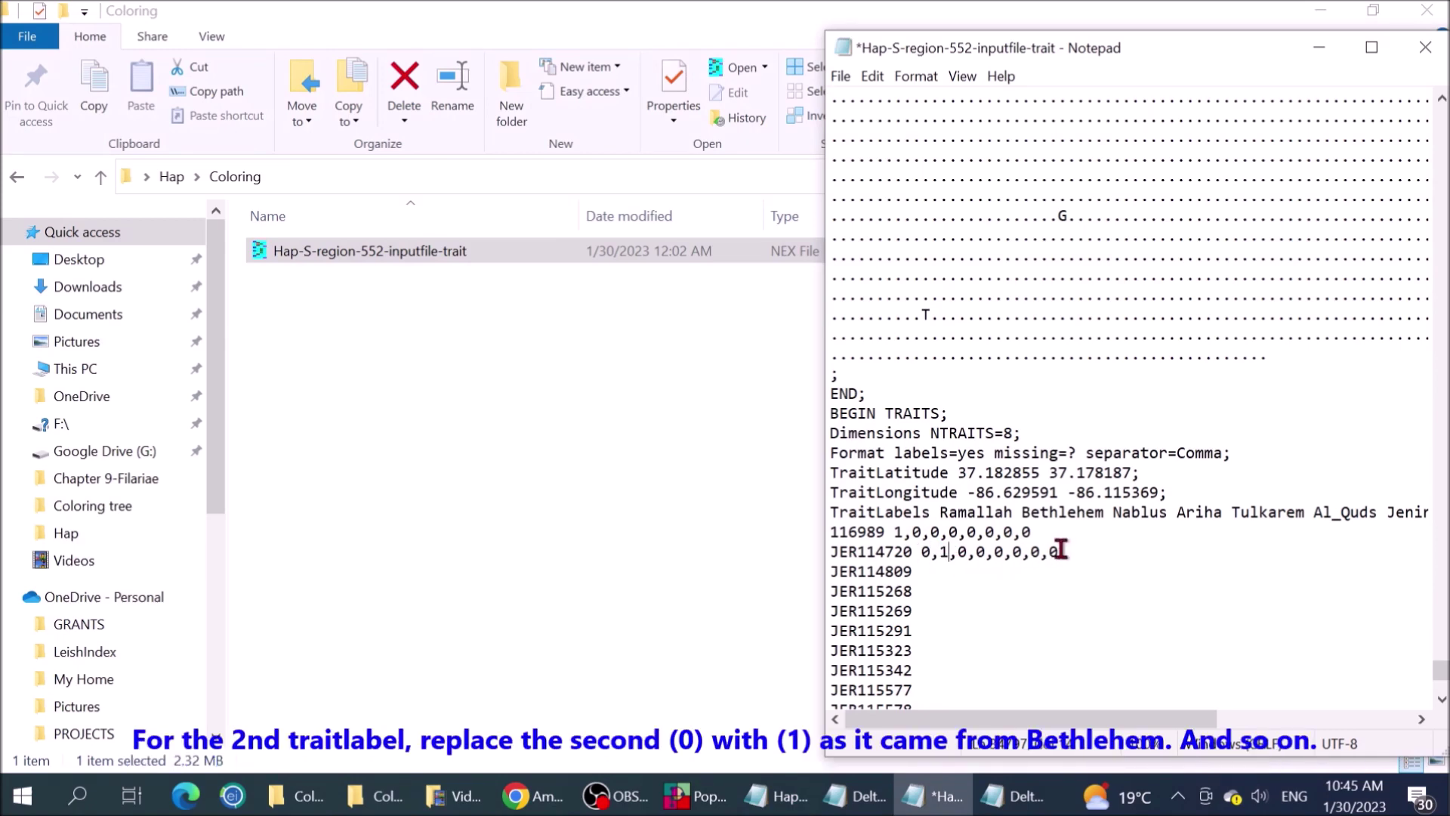
pyautogui.moveTo(1060, 550); pyautogui.dragTo(922, 551)
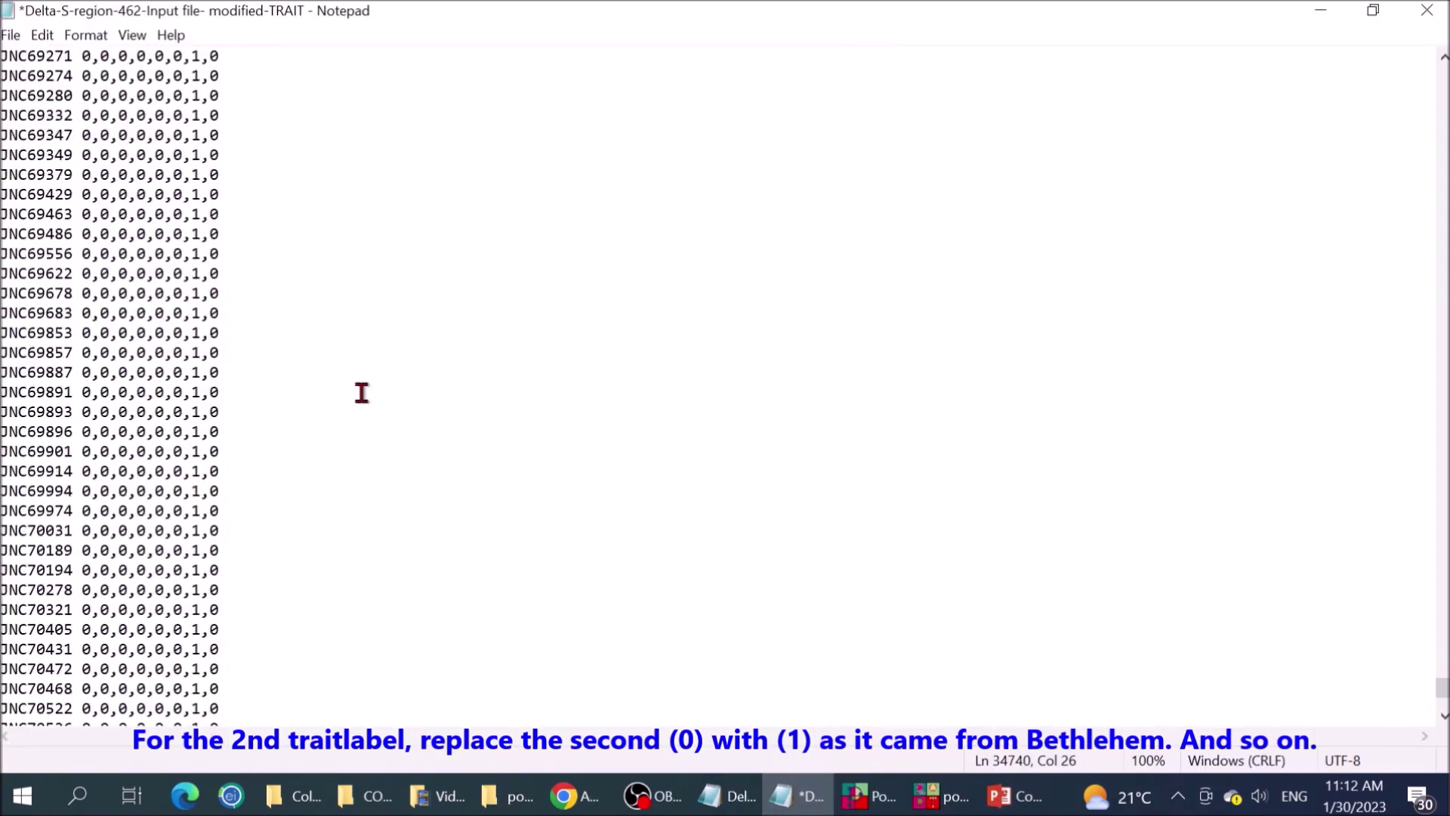
# Check the trait rows down to the end of the data block, then launch PopART.
pyautogui.scroll(-15, 365, 394)
pyautogui.scroll(-20, 365, 394)
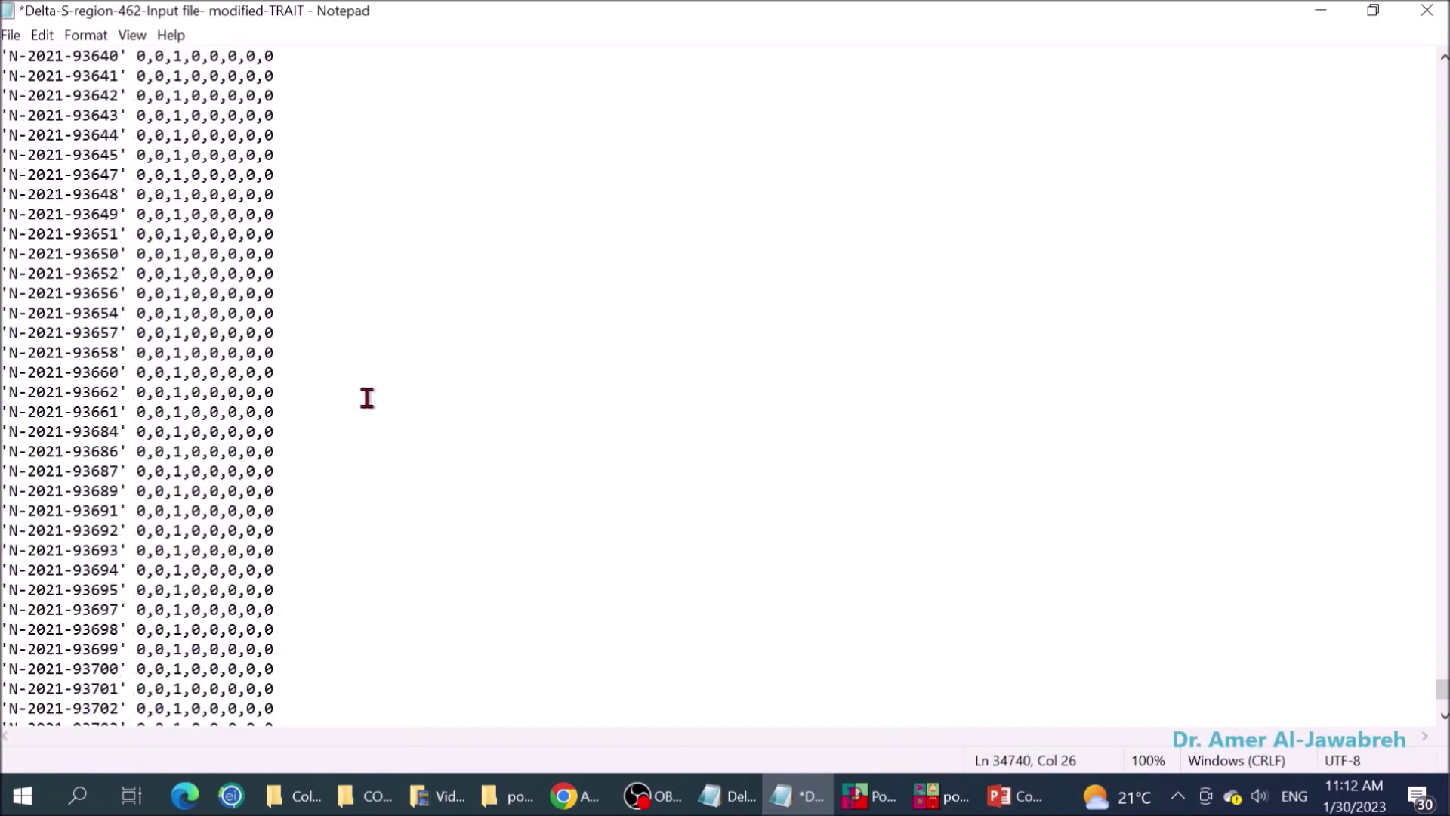
pyautogui.scroll(-10, 370, 400)
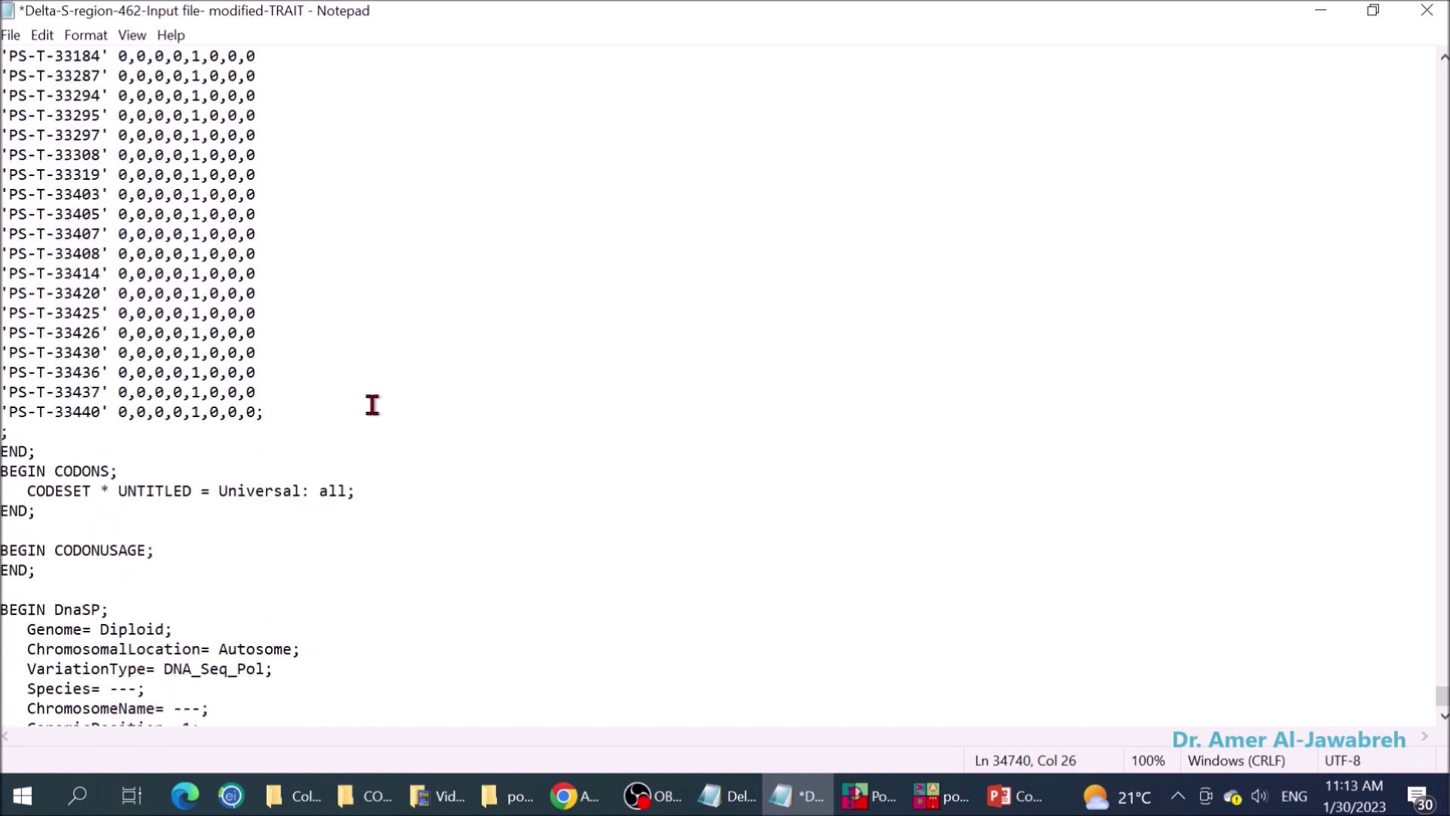
pyautogui.scroll(1, 370, 400)
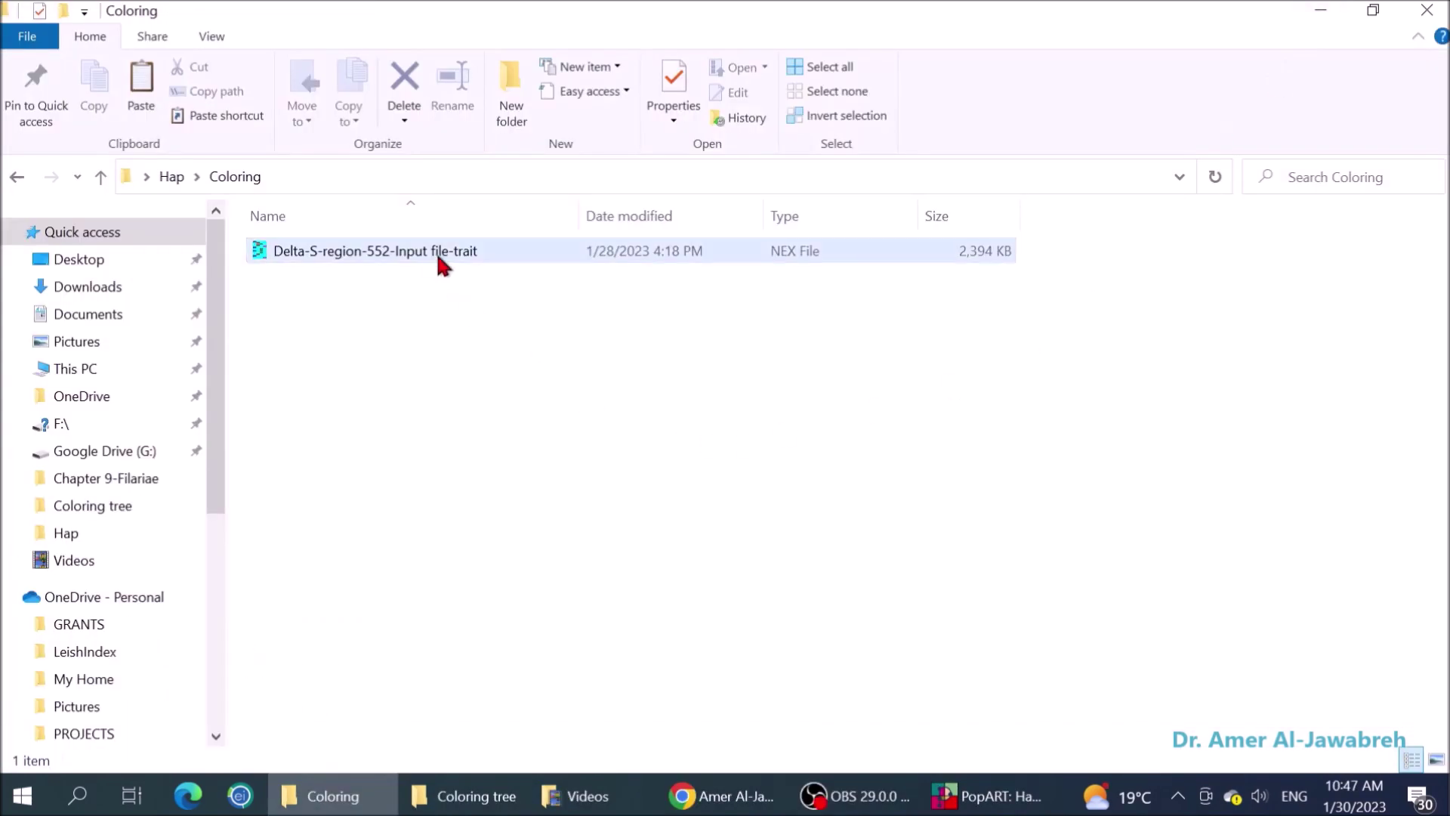
pyautogui.doubleClick(438, 253)
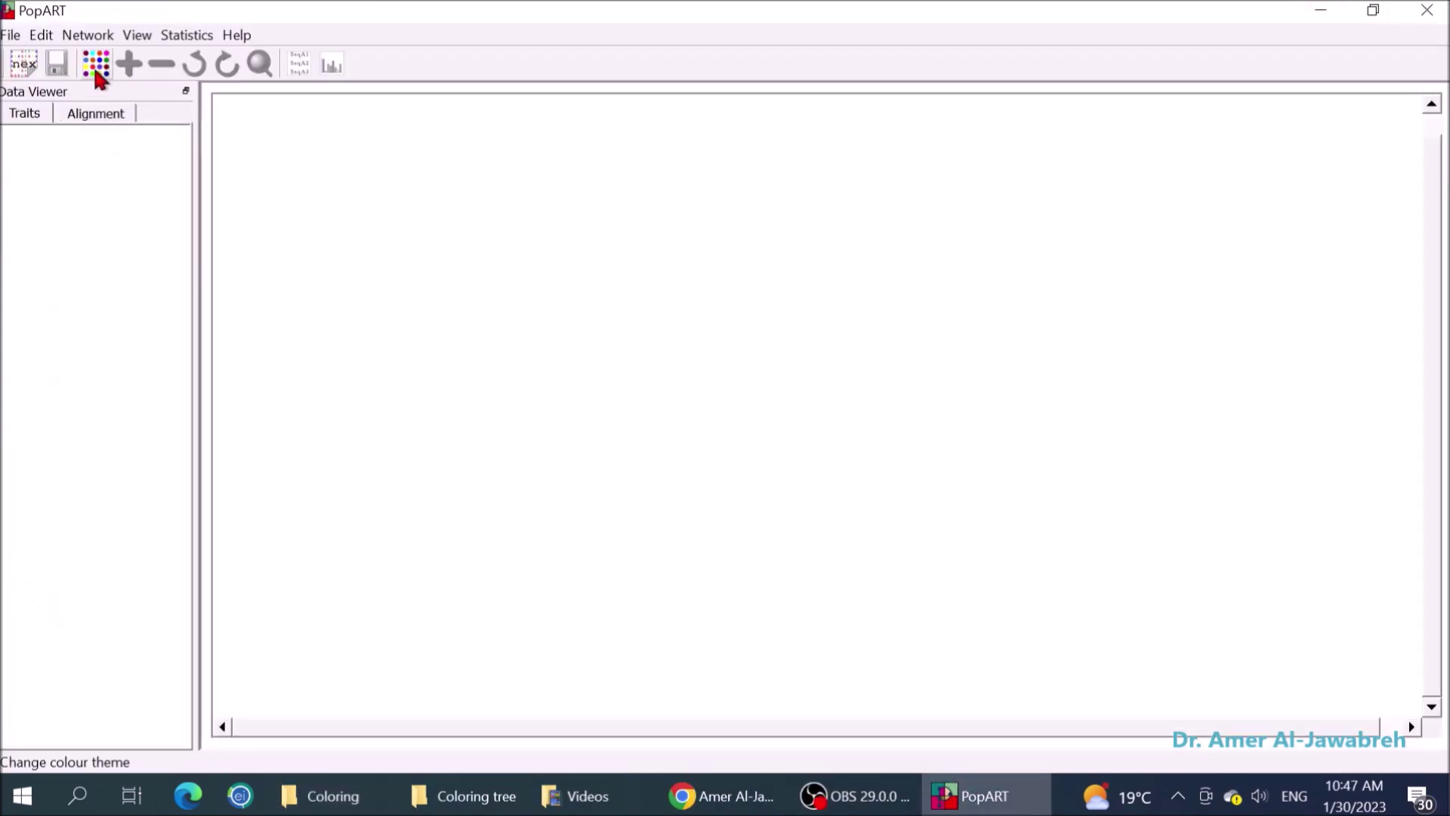
# Open Delta-S-region-552-Input file-trait.nex from Hap > Coloring, removing the poorly sequenced strains.
pyautogui.click(12, 36)
pyautogui.click(19, 58)
pyautogui.doubleClick(261, 295)
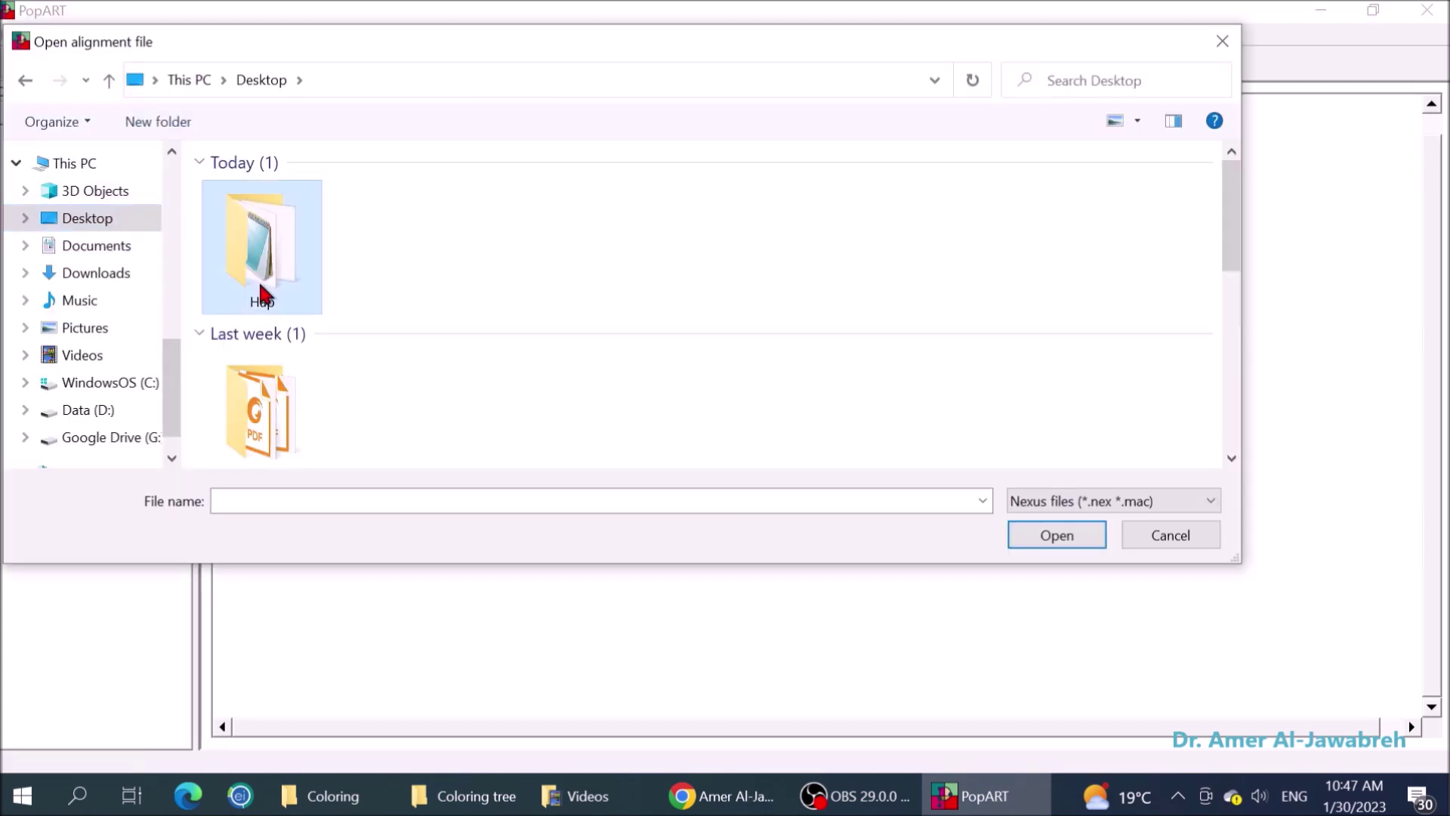
pyautogui.click(263, 197)
pyautogui.doubleClick(260, 194)
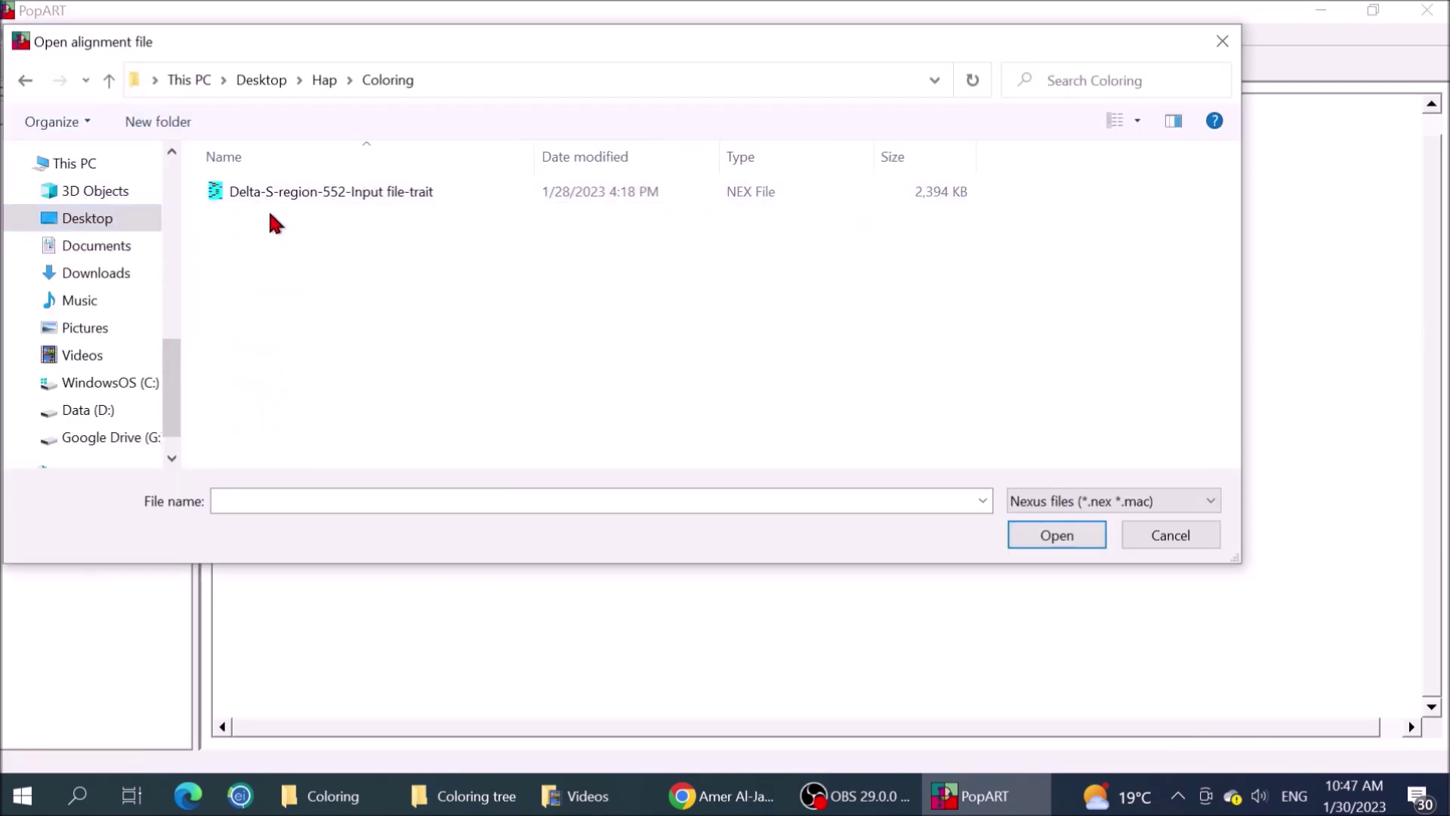
pyautogui.doubleClick(312, 194)
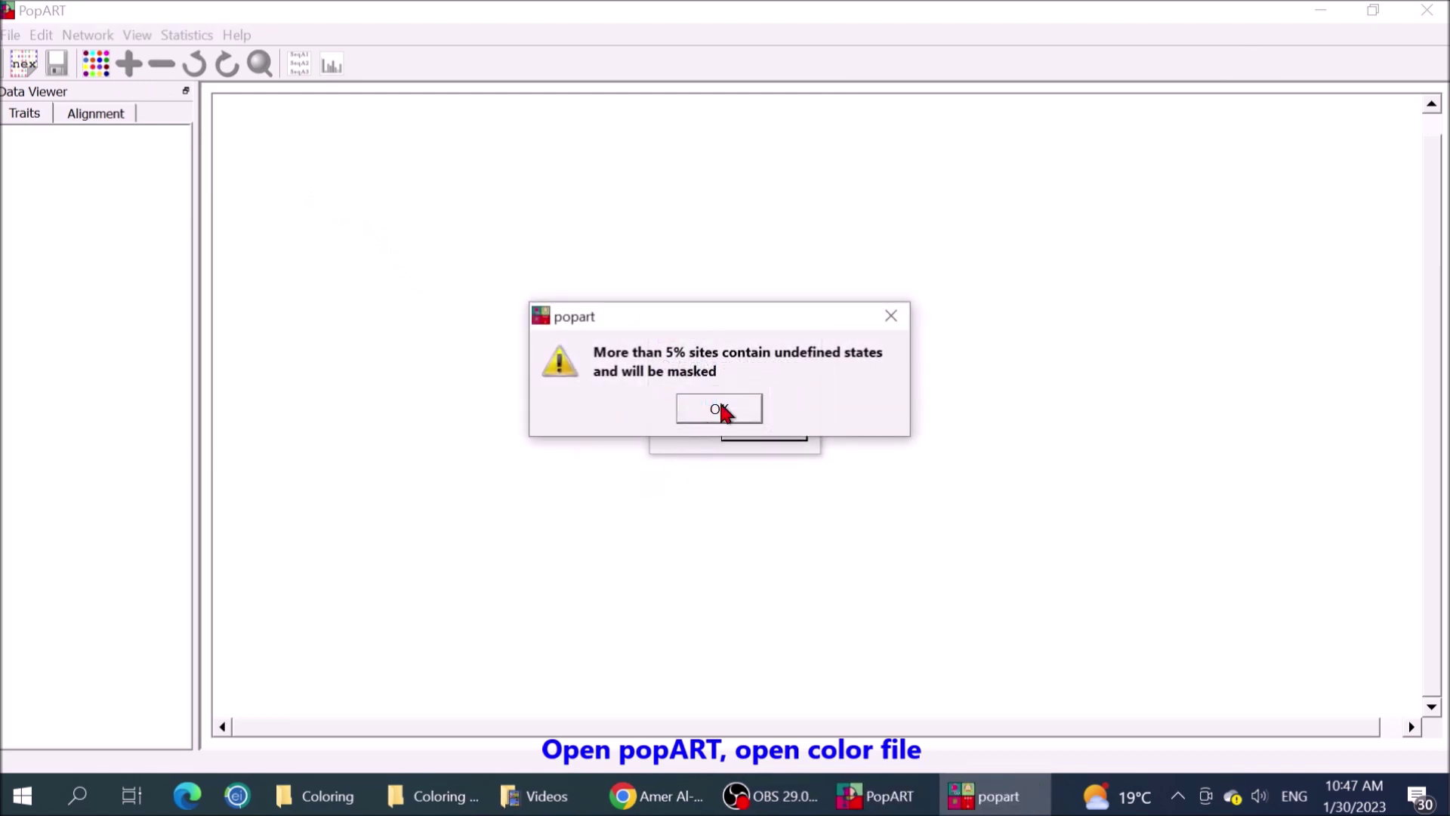
pyautogui.click(719, 409)
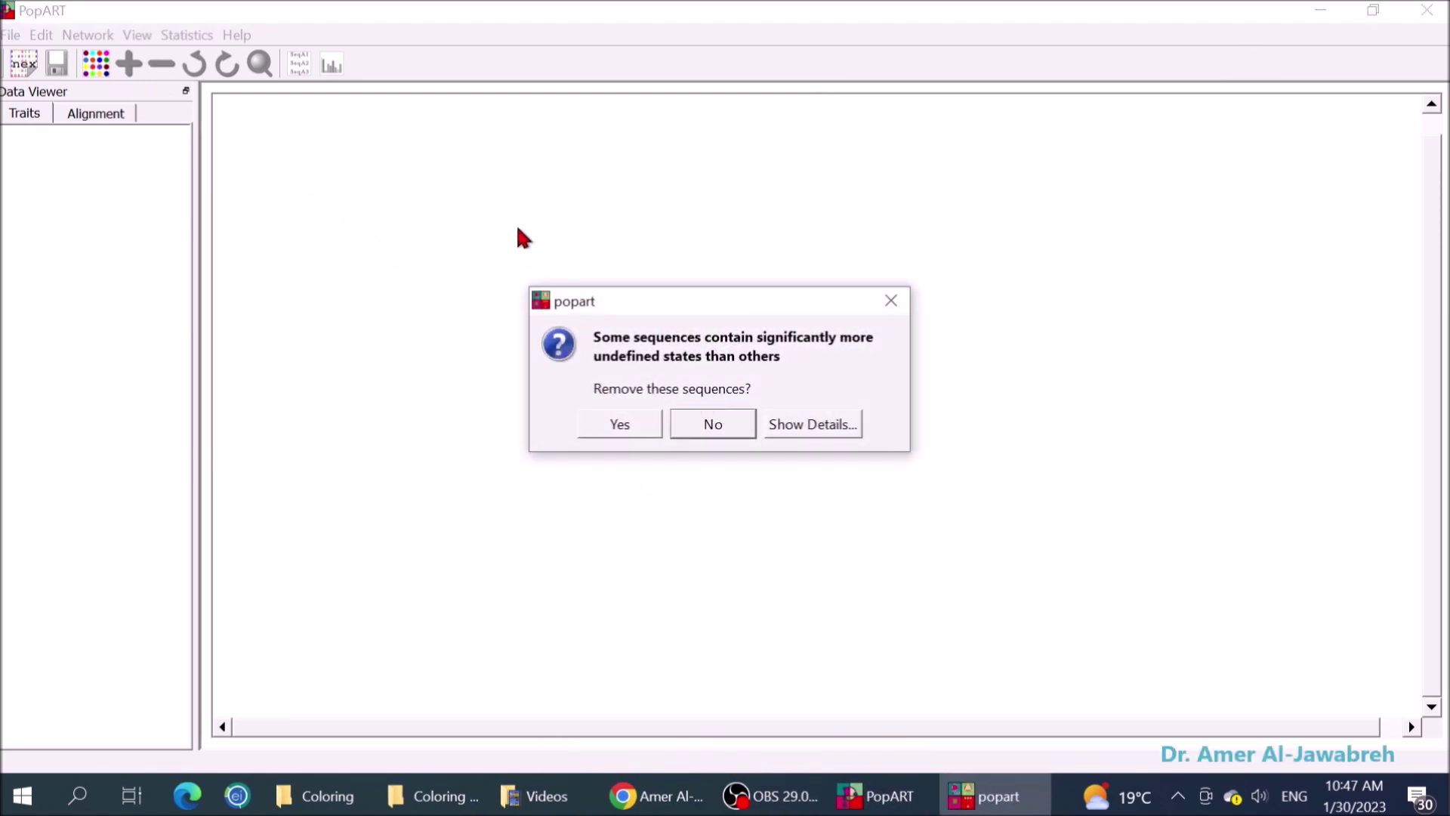
pyautogui.click(612, 427)
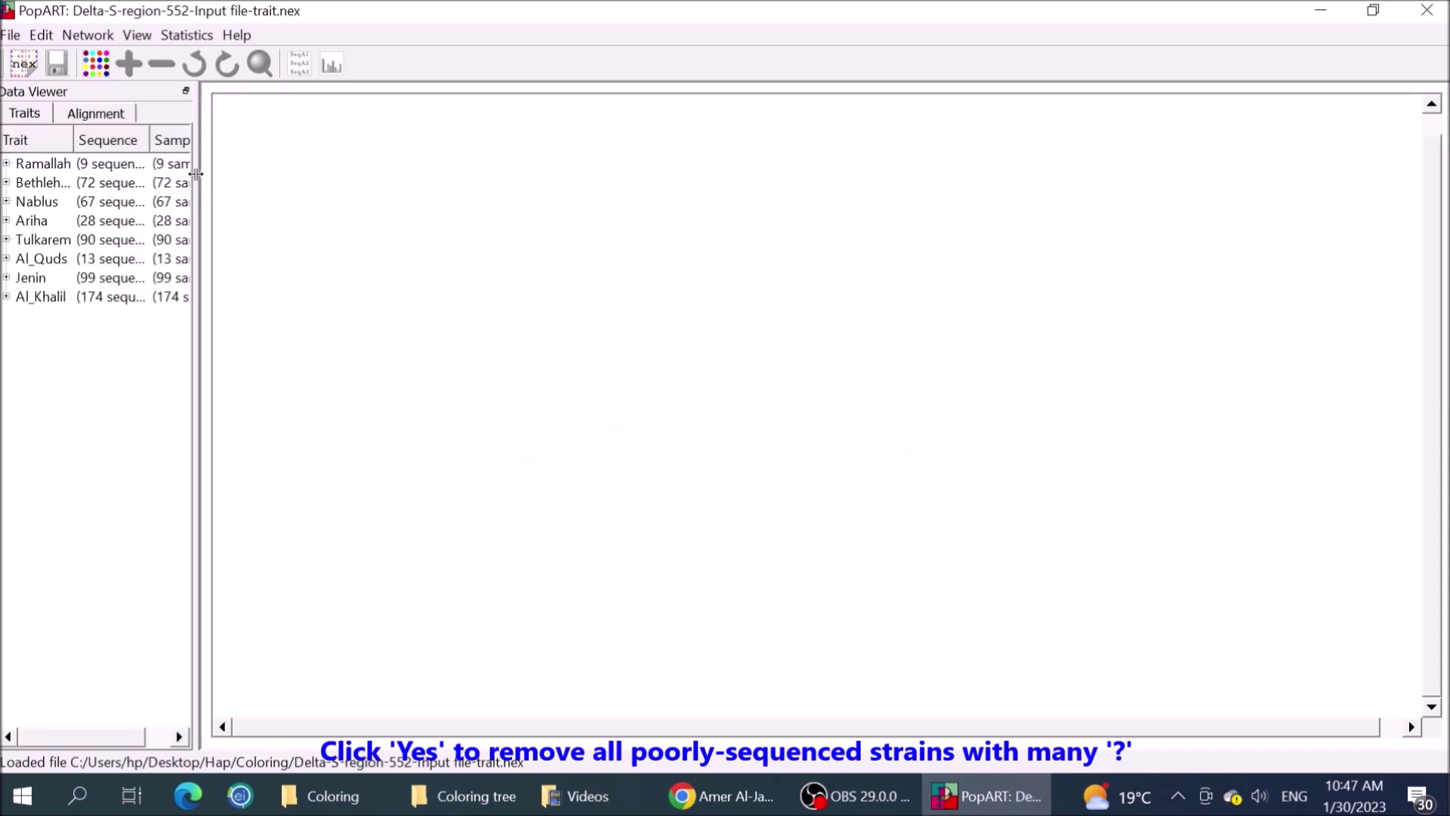
# Review the eight districts' sequence counts, Ramallah 9 to Al_Khalil 174, and the aligned sequences.
pyautogui.moveTo(195, 182); pyautogui.dragTo(359, 191)
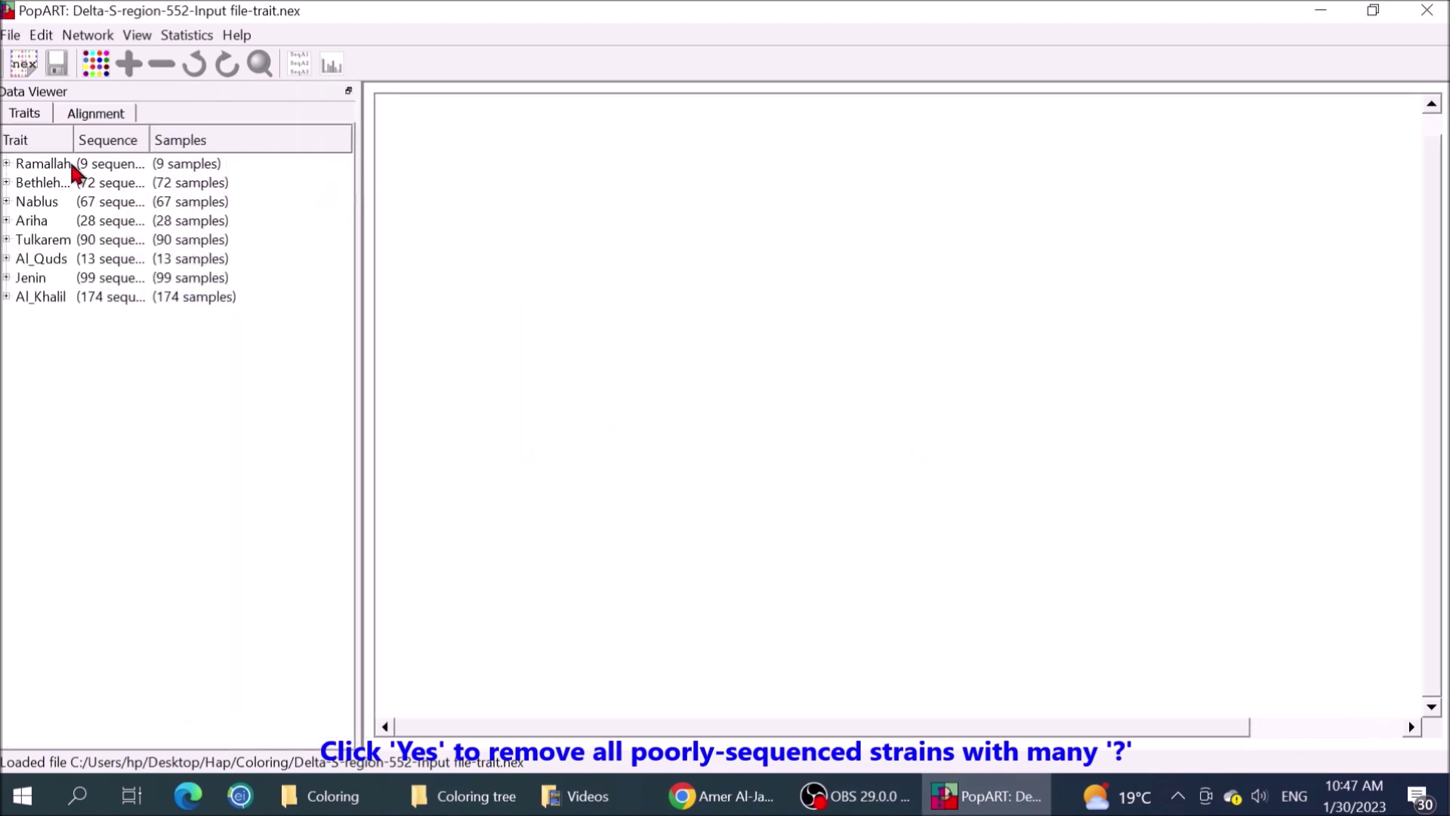
pyautogui.click(7, 163)
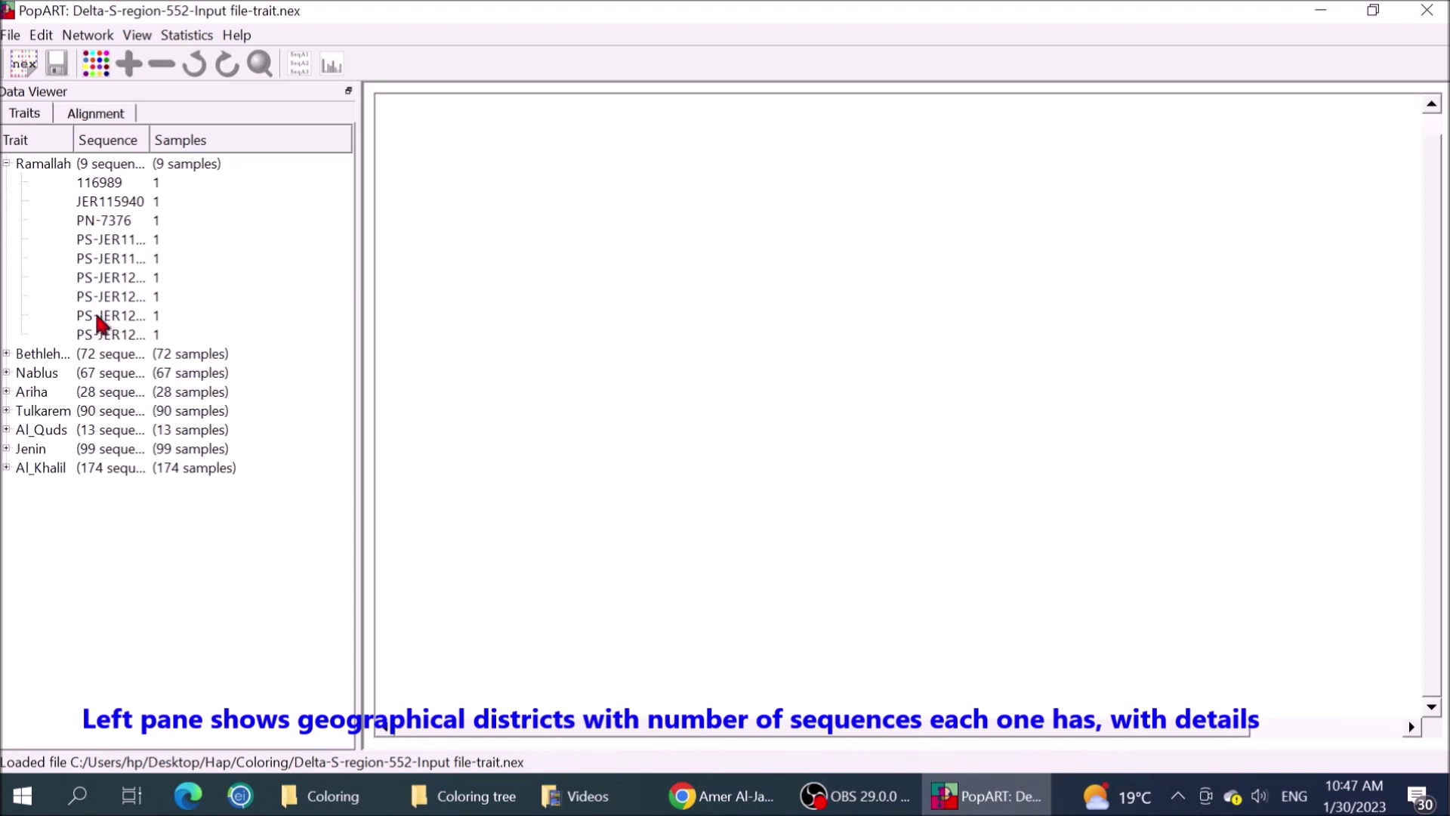
pyautogui.click(6, 353)
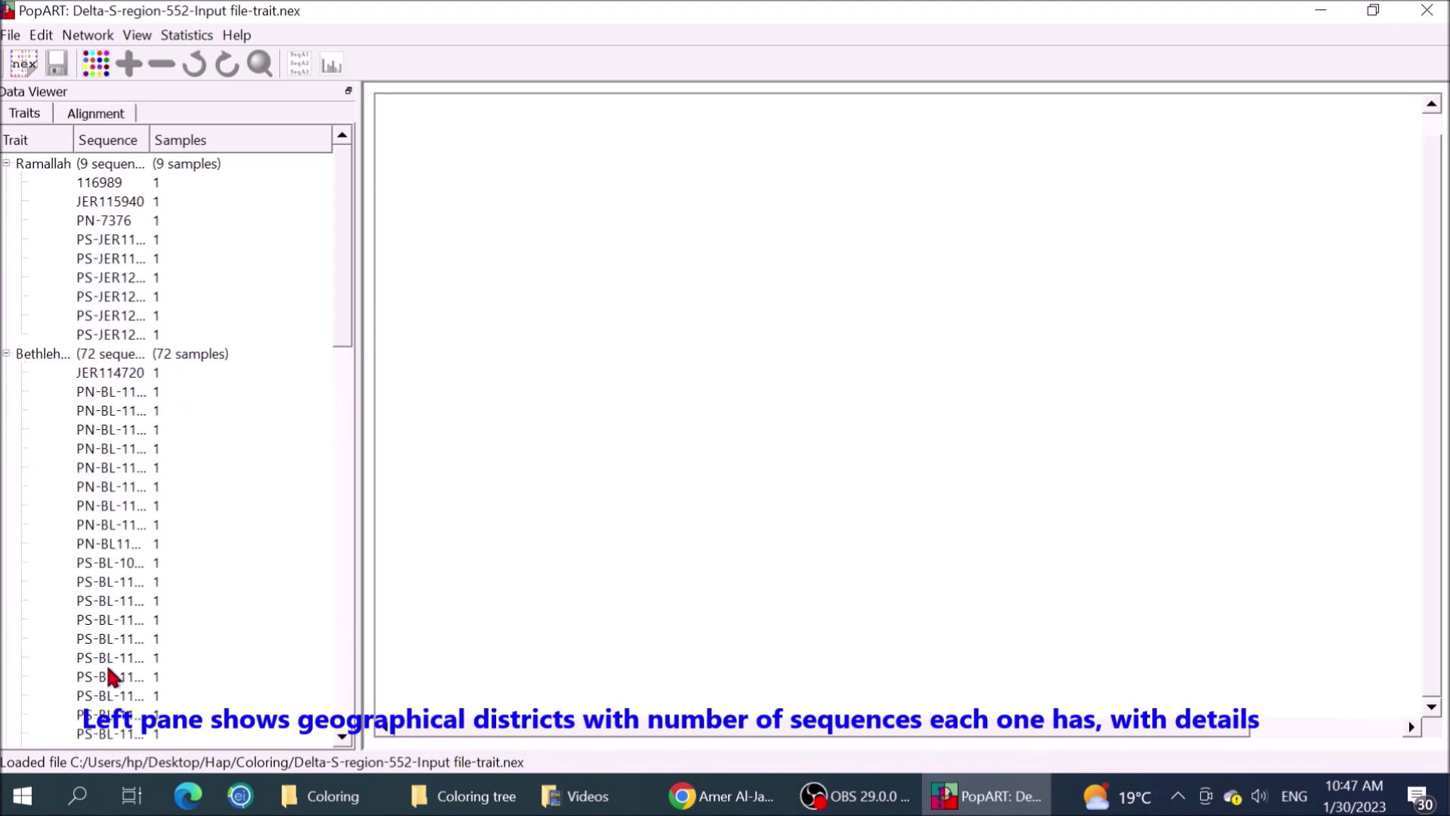
pyautogui.moveTo(339, 324)
pyautogui.mouseDown()
pyautogui.moveTo(345, 664)
pyautogui.moveTo(328, 301)
pyautogui.mouseUp()
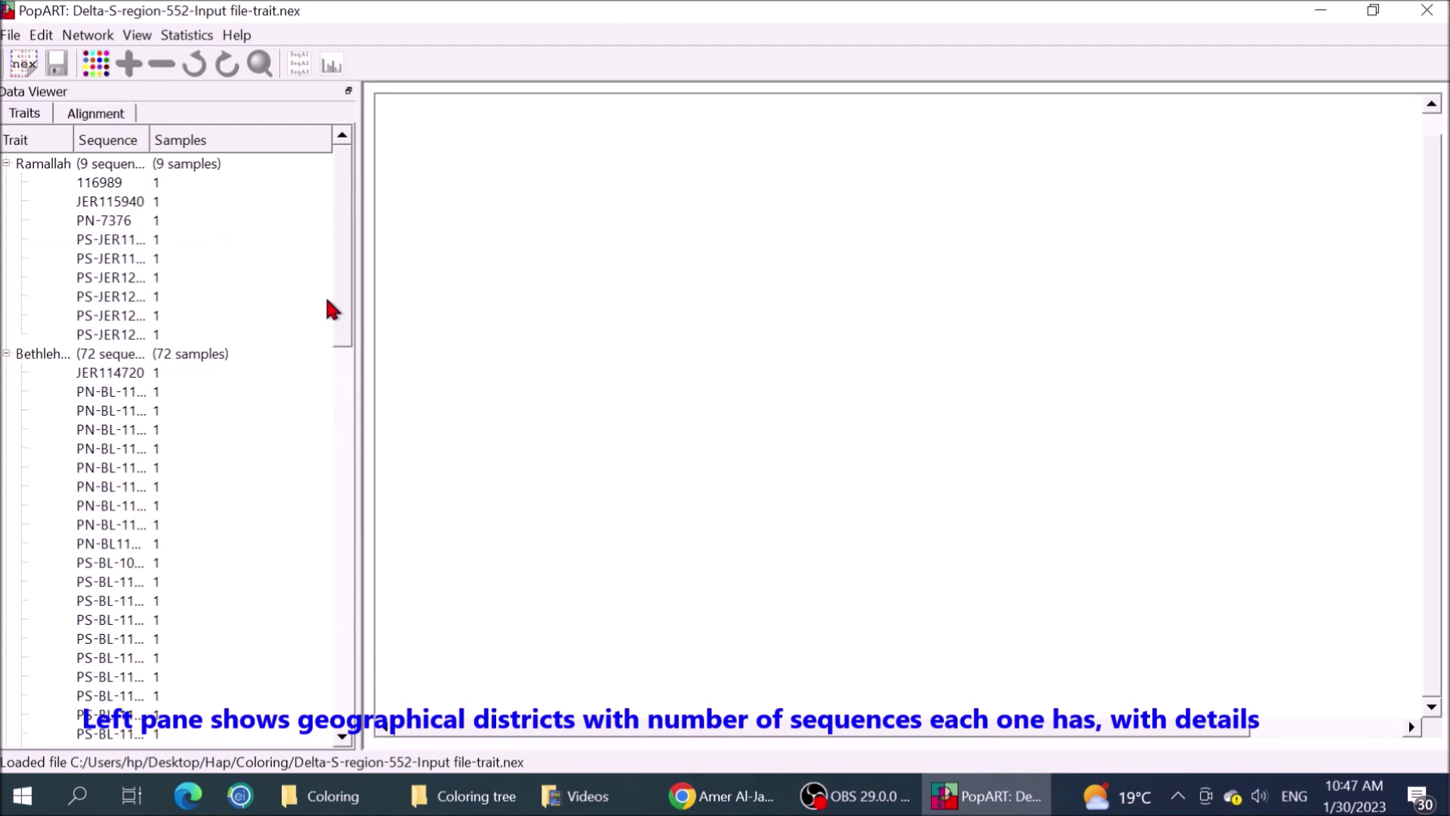
pyautogui.click(6, 353)
pyautogui.click(7, 163)
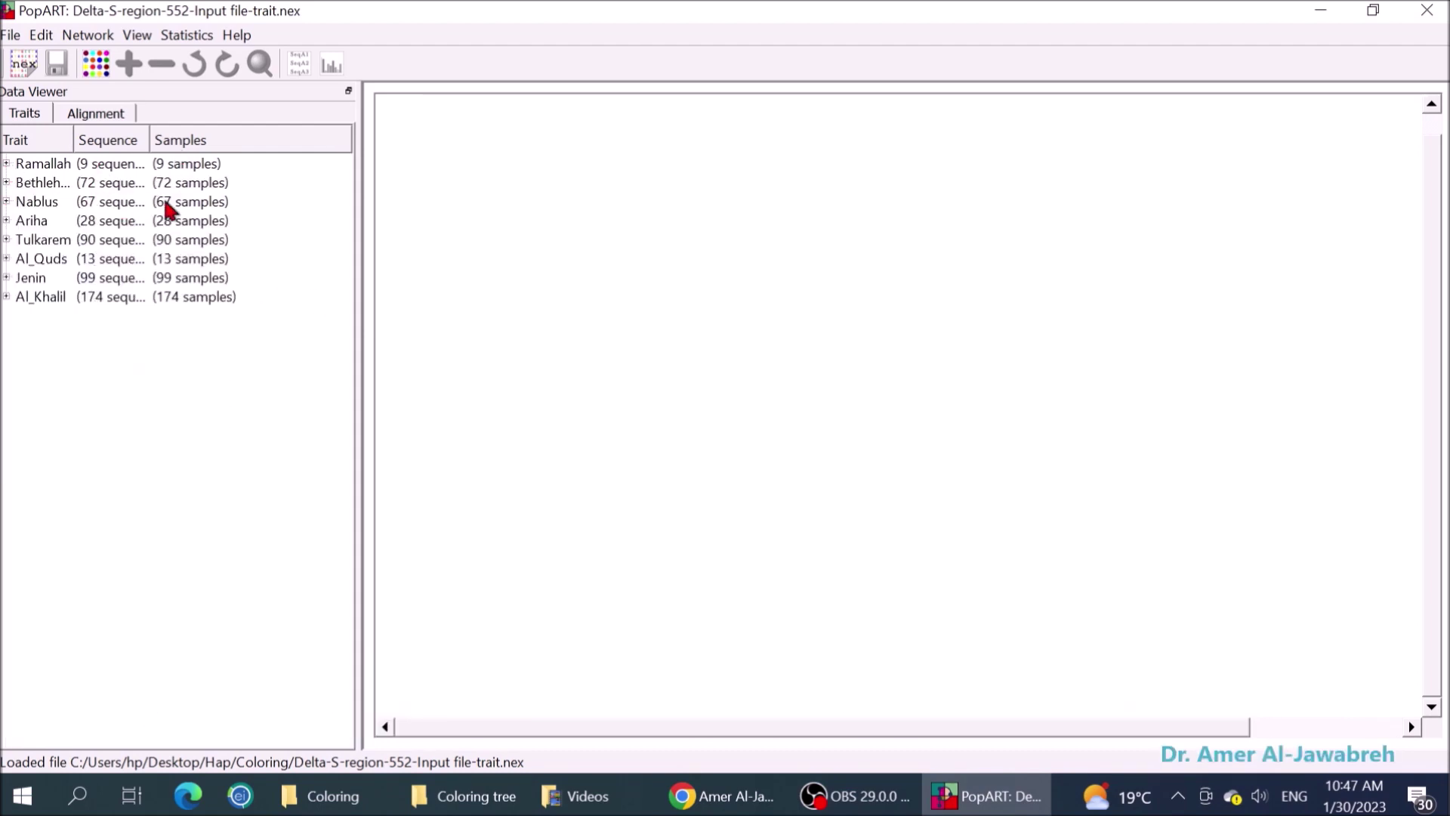
pyautogui.click(98, 113)
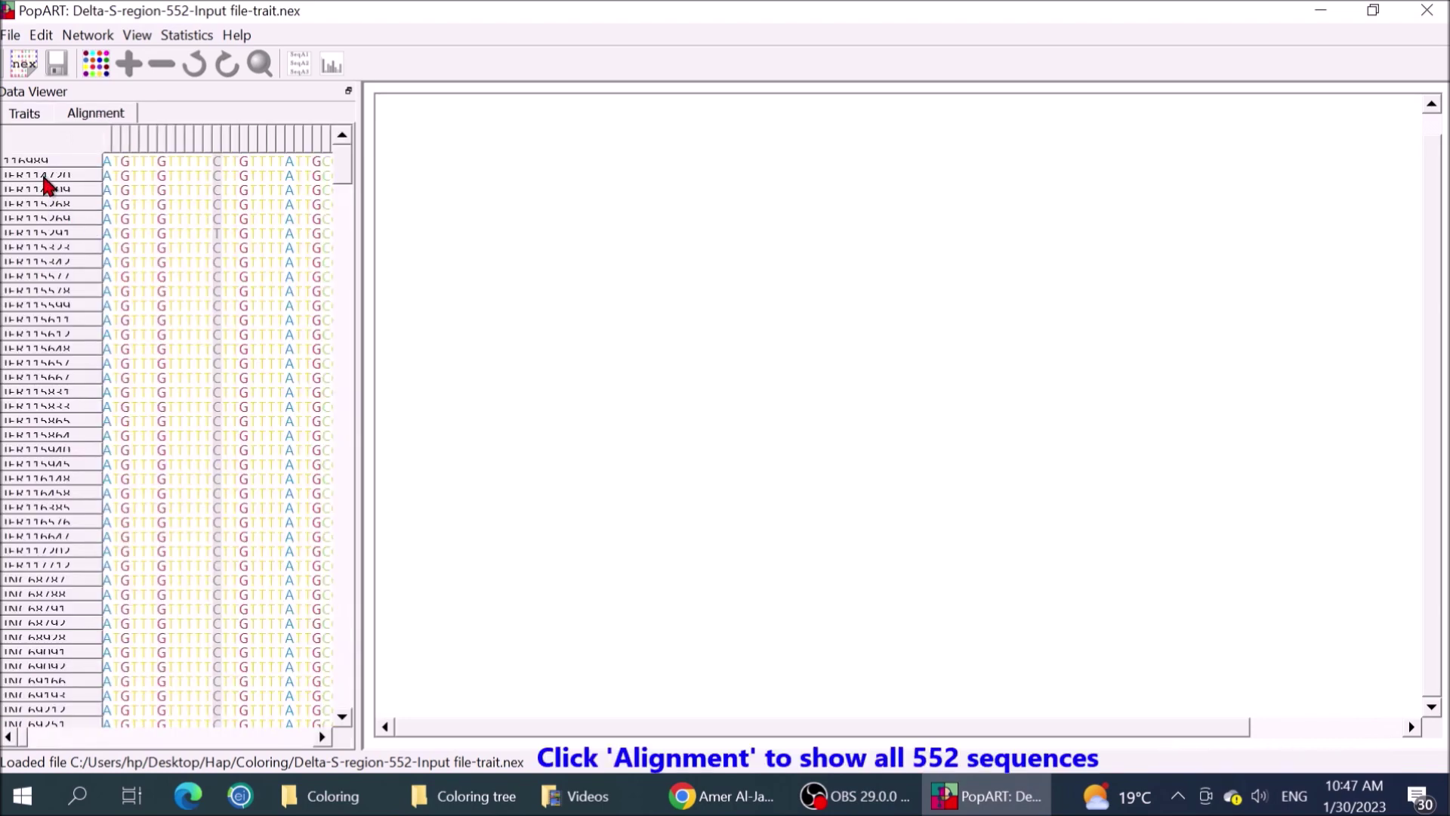
pyautogui.click(47, 177)
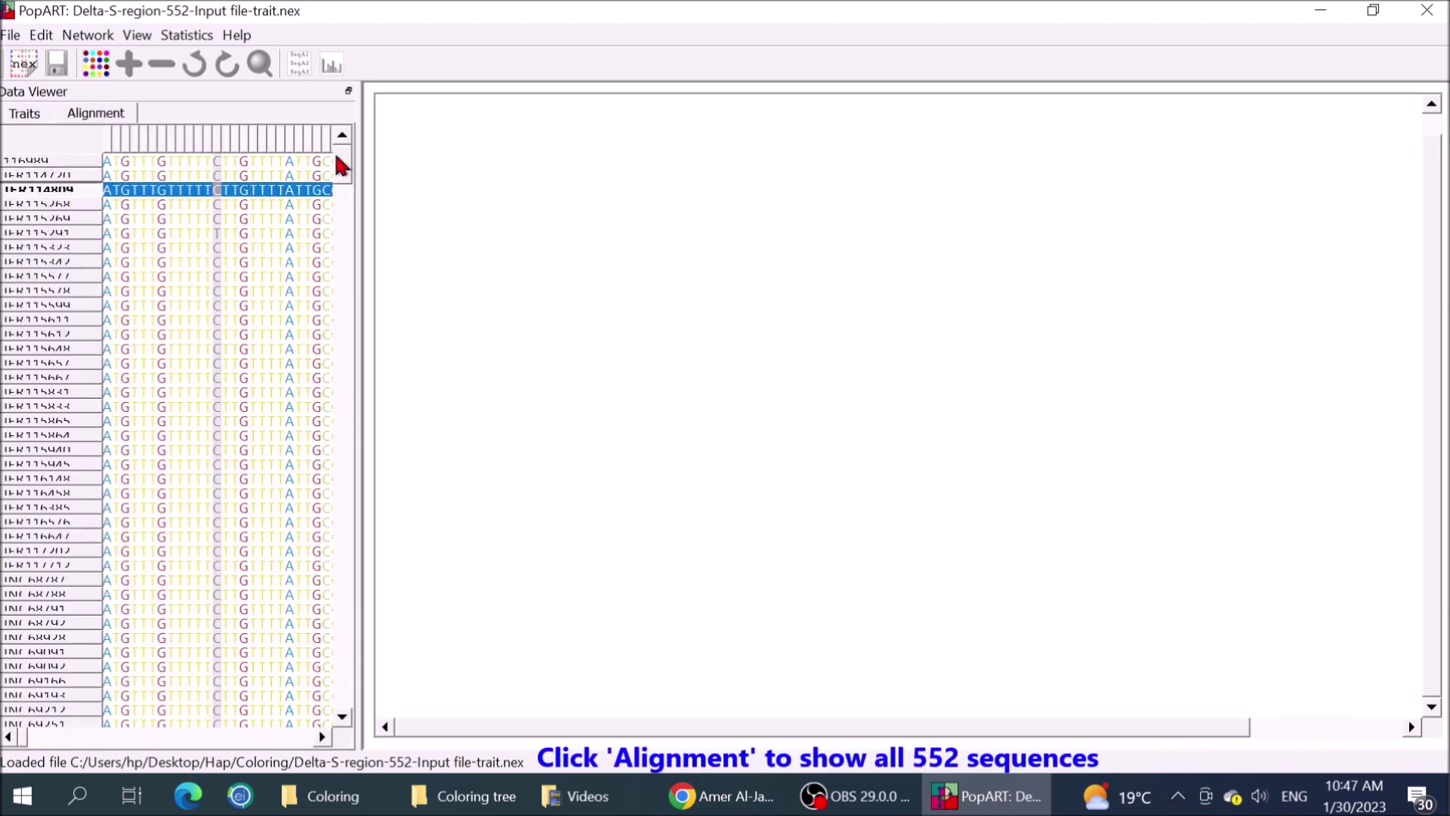
pyautogui.moveTo(340, 162); pyautogui.dragTo(347, 129)
pyautogui.click(27, 115)
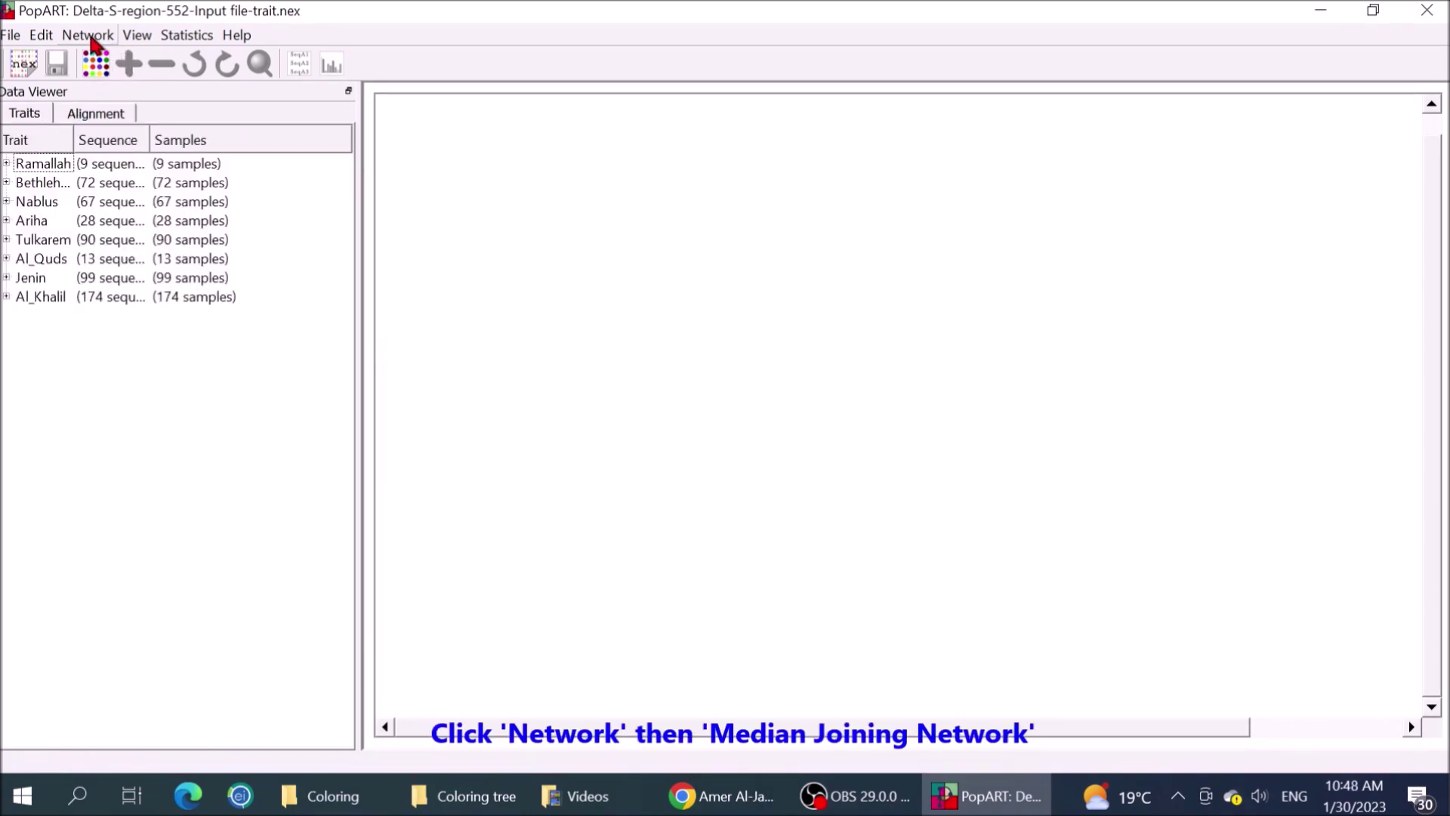
# Attempt a median joining network with the default epsilon, then dismiss the inference error.
pyautogui.click(88, 34)
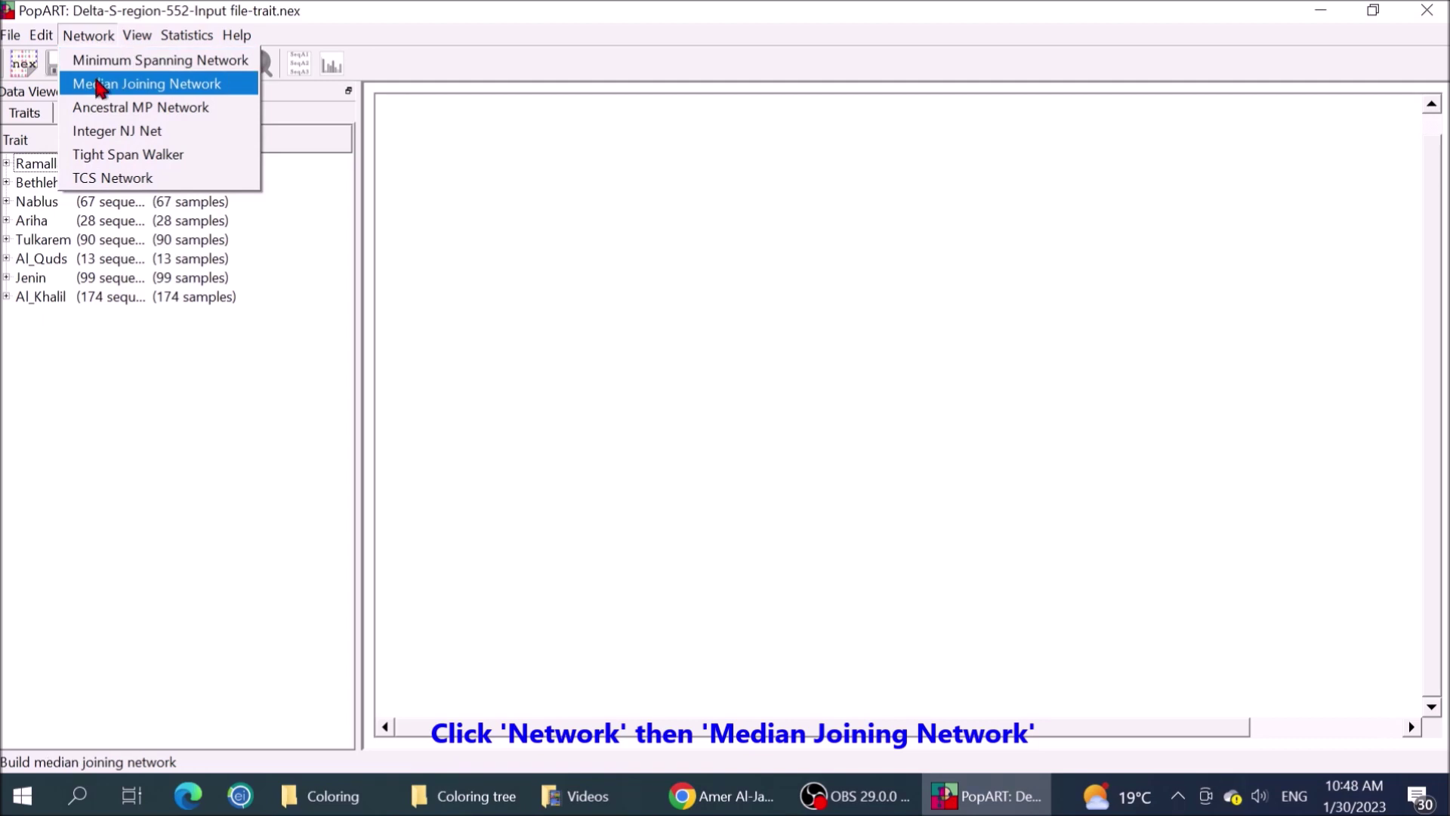
pyautogui.click(98, 85)
pyautogui.click(679, 415)
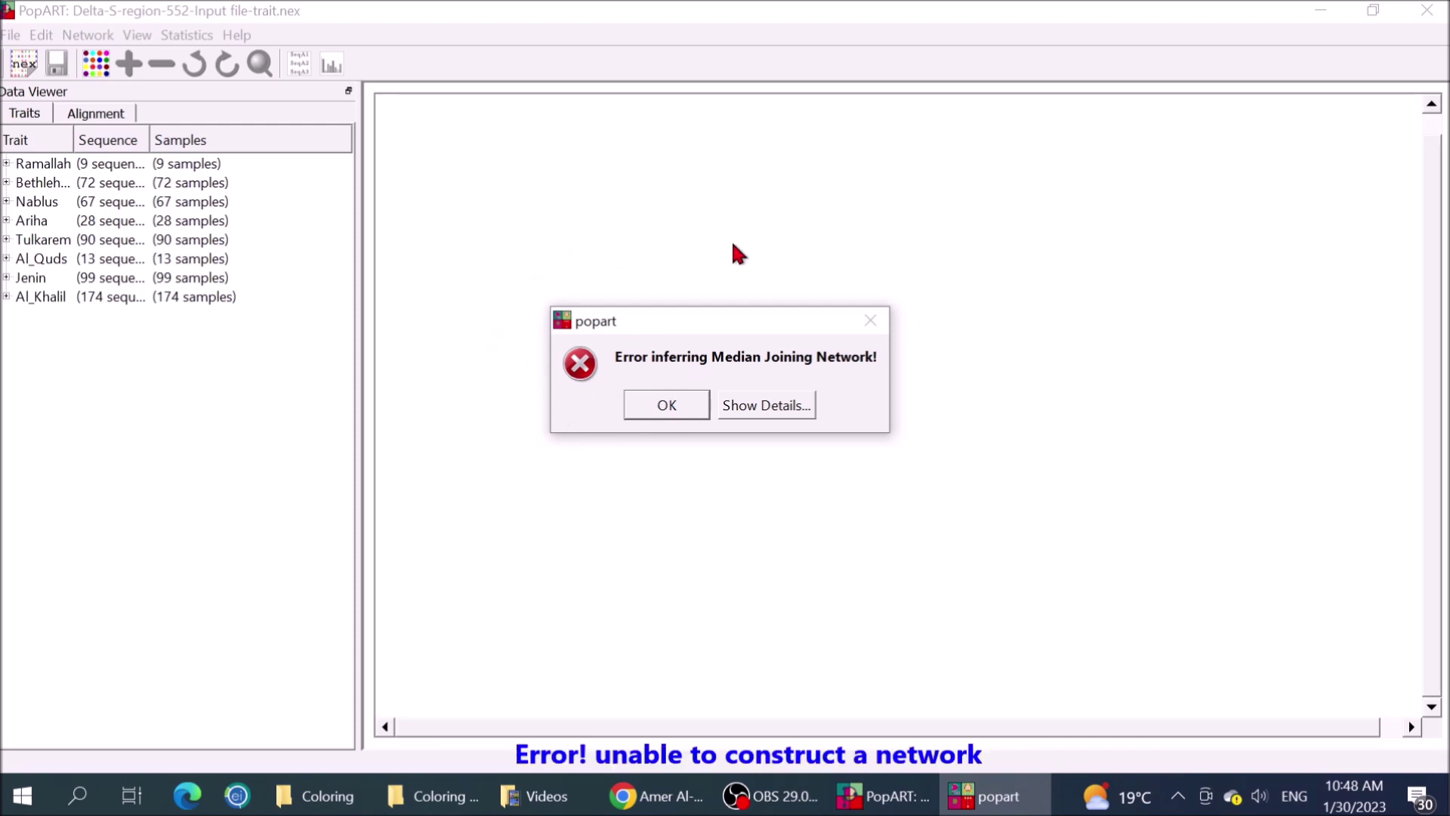
pyautogui.click(657, 408)
pyautogui.click(13, 36)
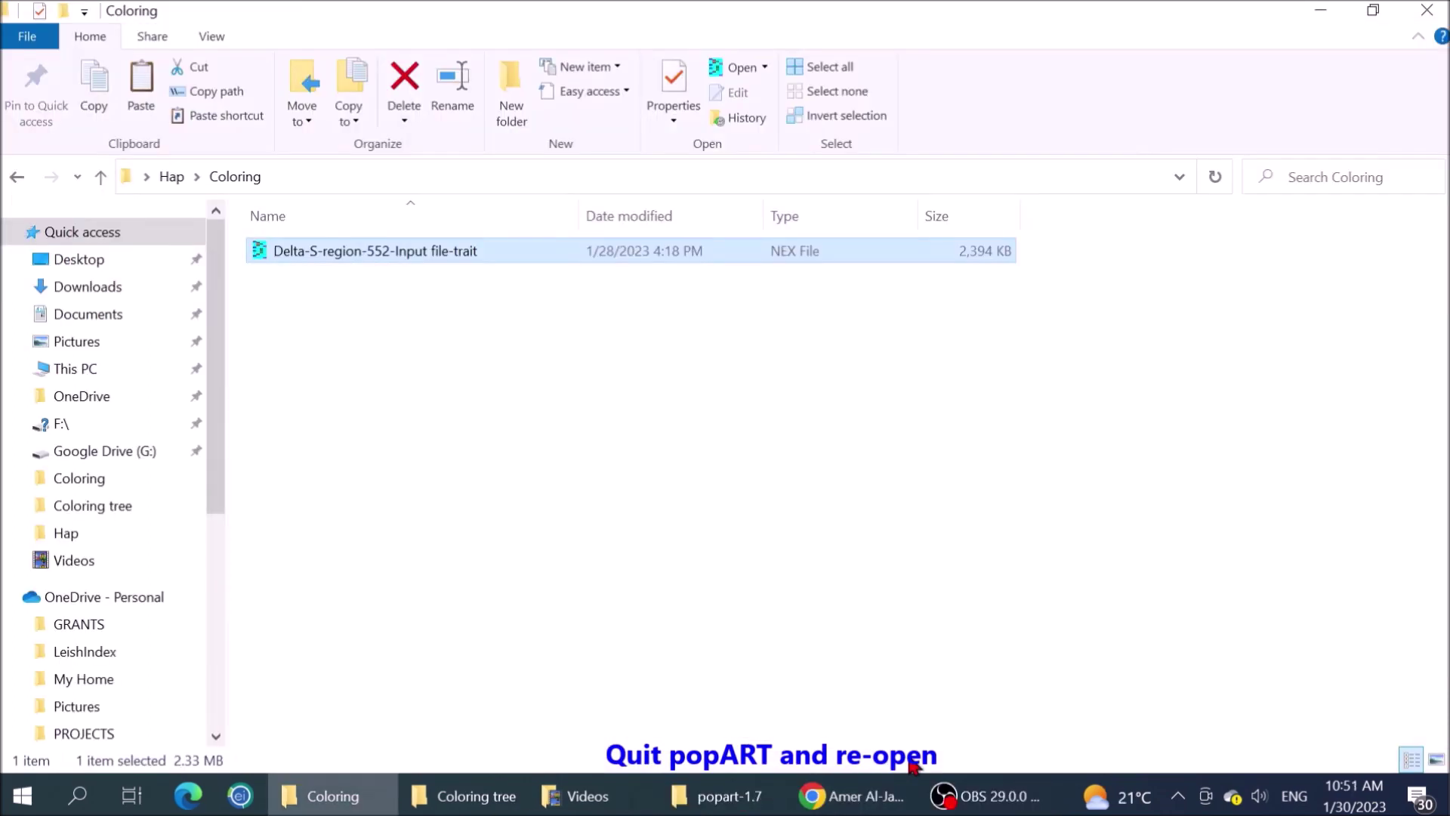
# Relaunch PopART and reopen the Delta-S-region-552 trait file, answering No to keep all sequences.
pyautogui.click(721, 796)
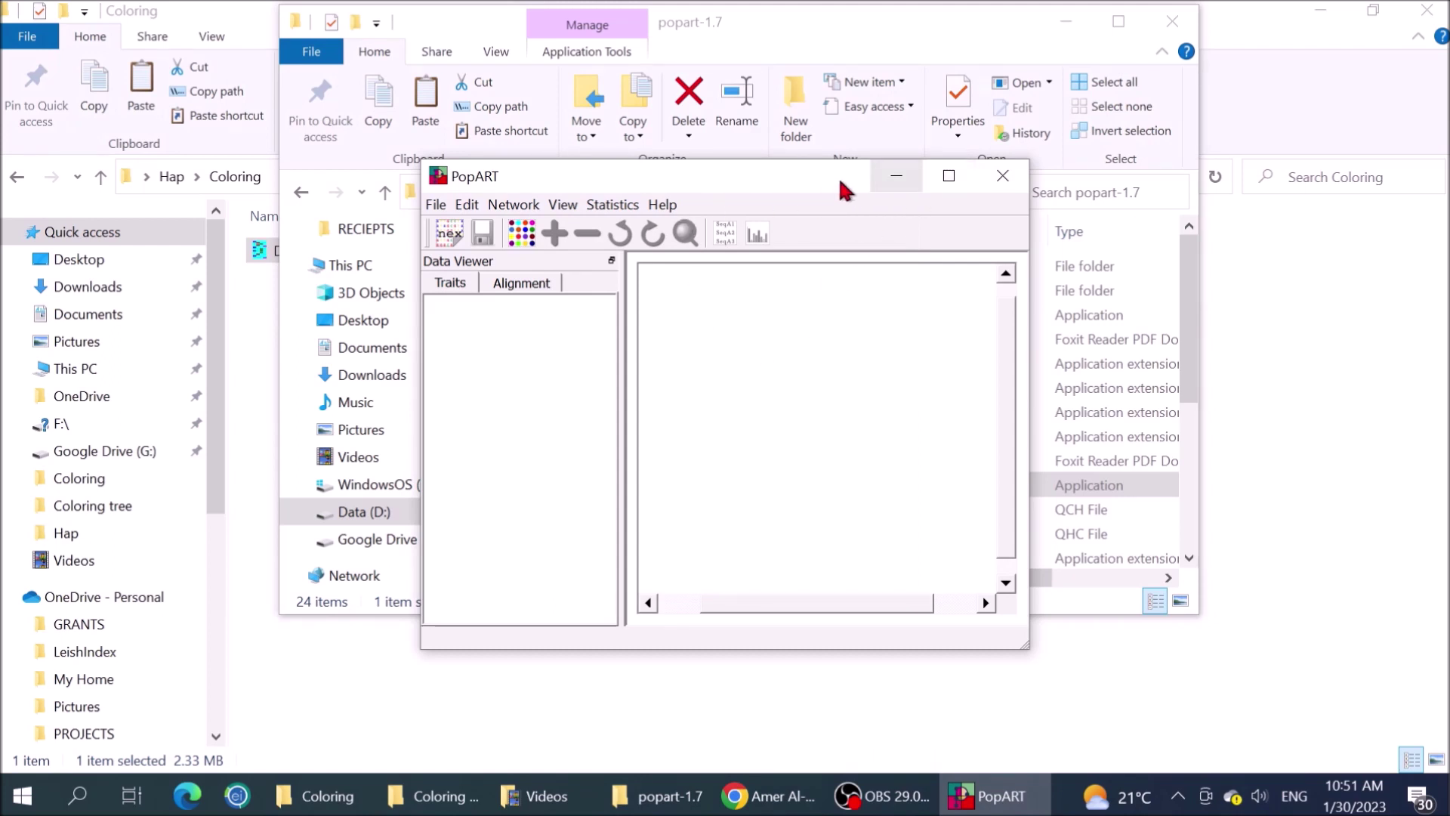
pyautogui.moveTo(829, 188); pyautogui.dragTo(804, 168)
pyautogui.click(412, 183)
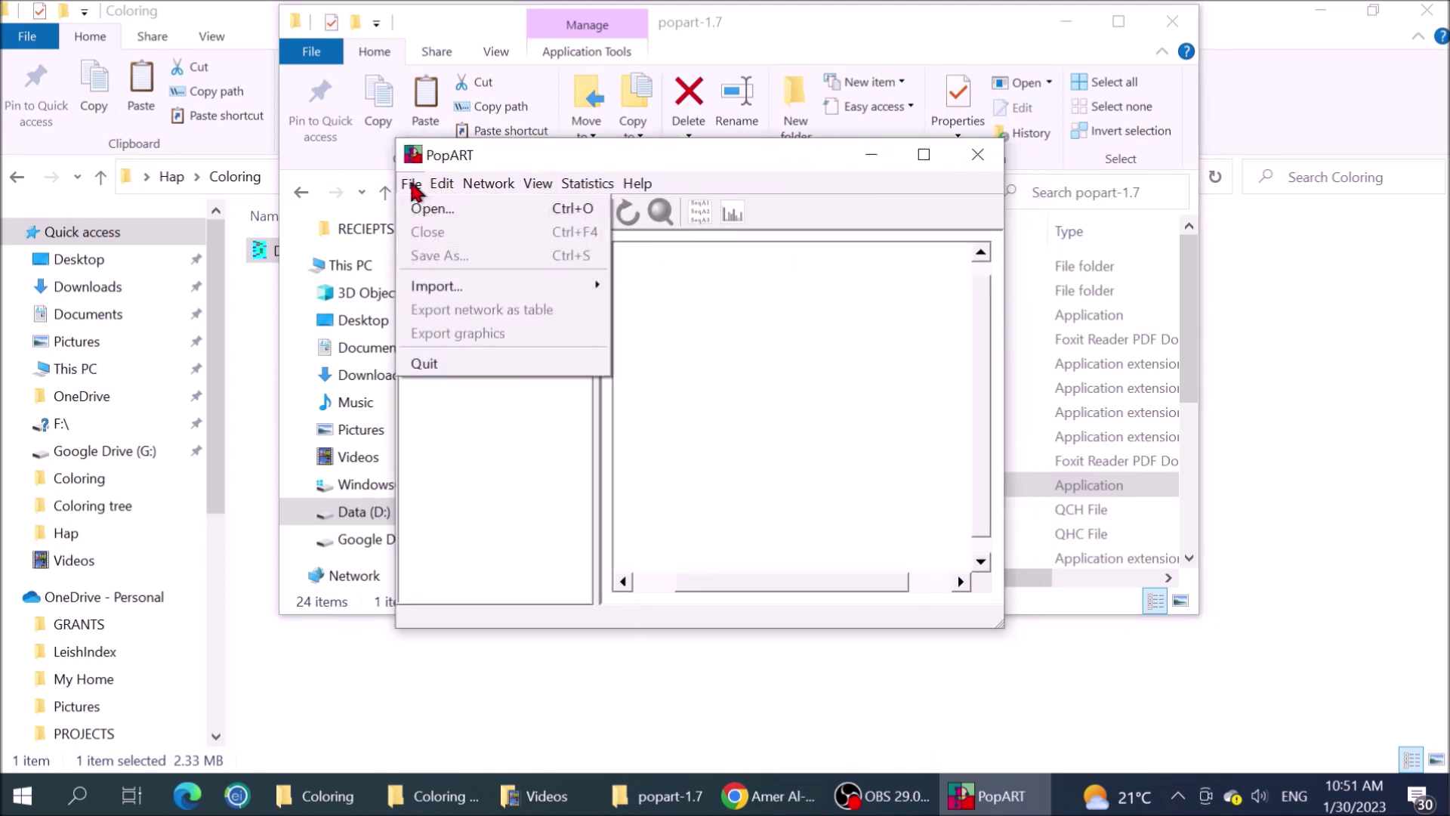
pyautogui.click(425, 209)
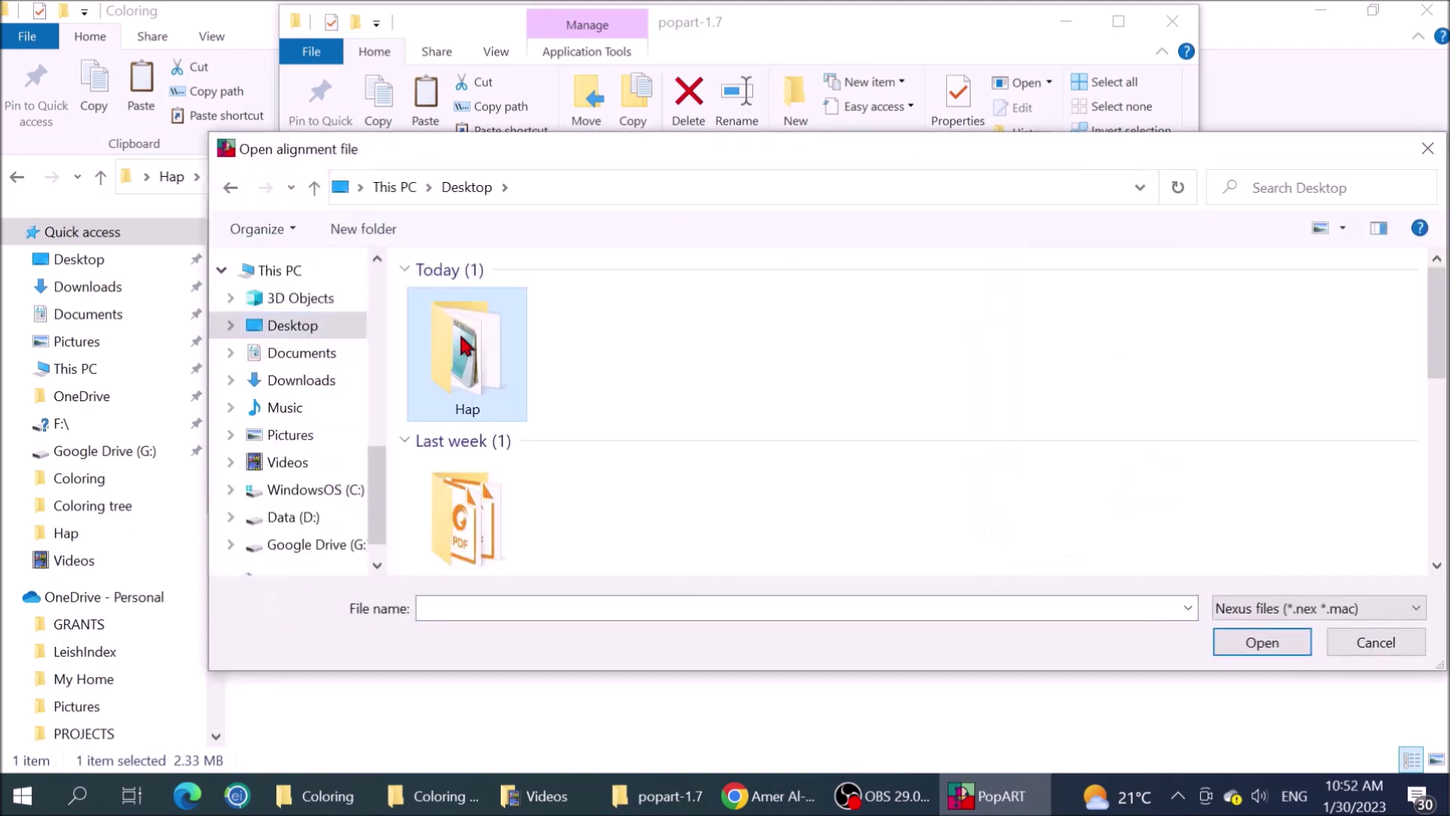
pyautogui.doubleClick(459, 299)
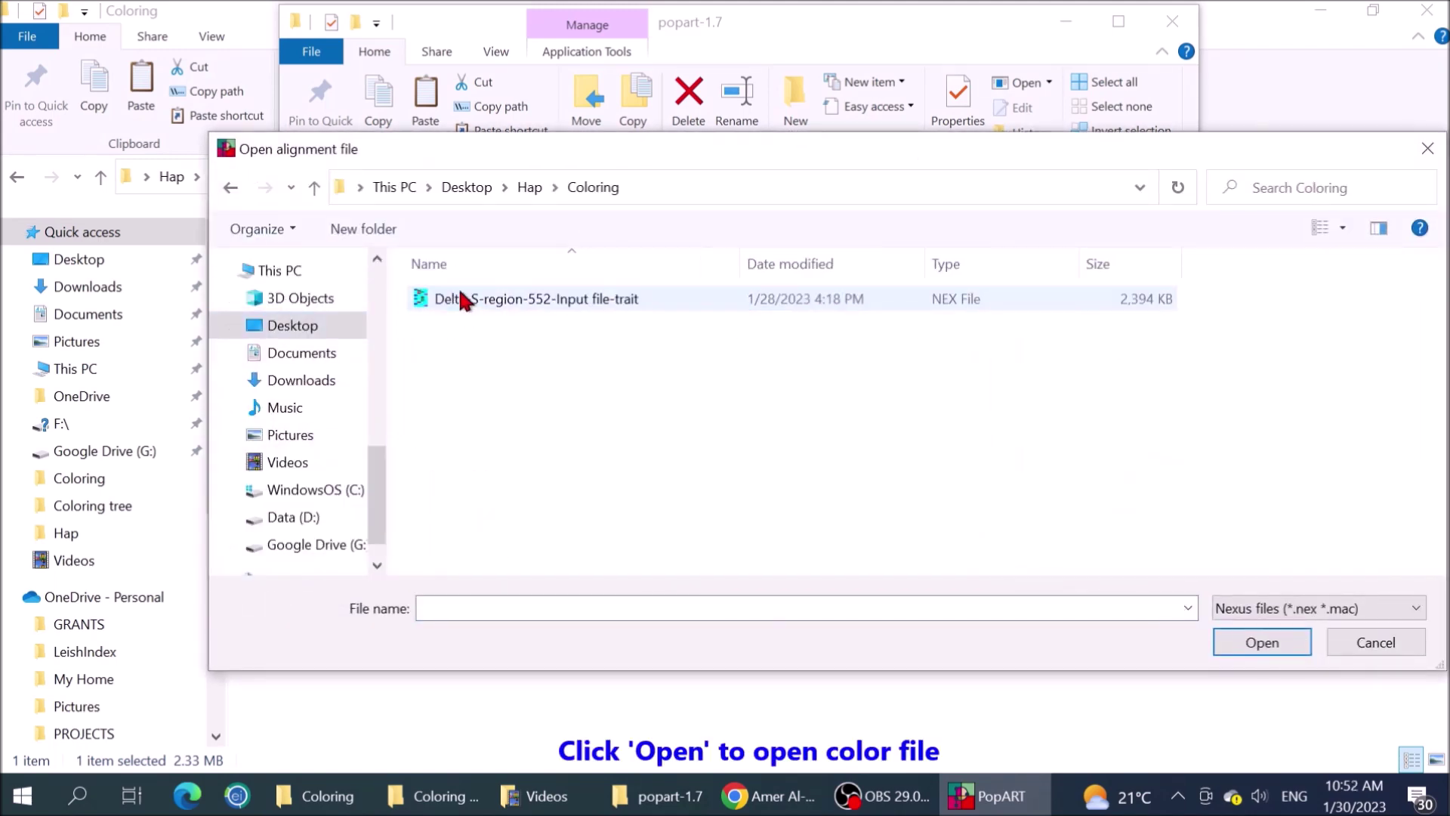
pyautogui.doubleClick(485, 301)
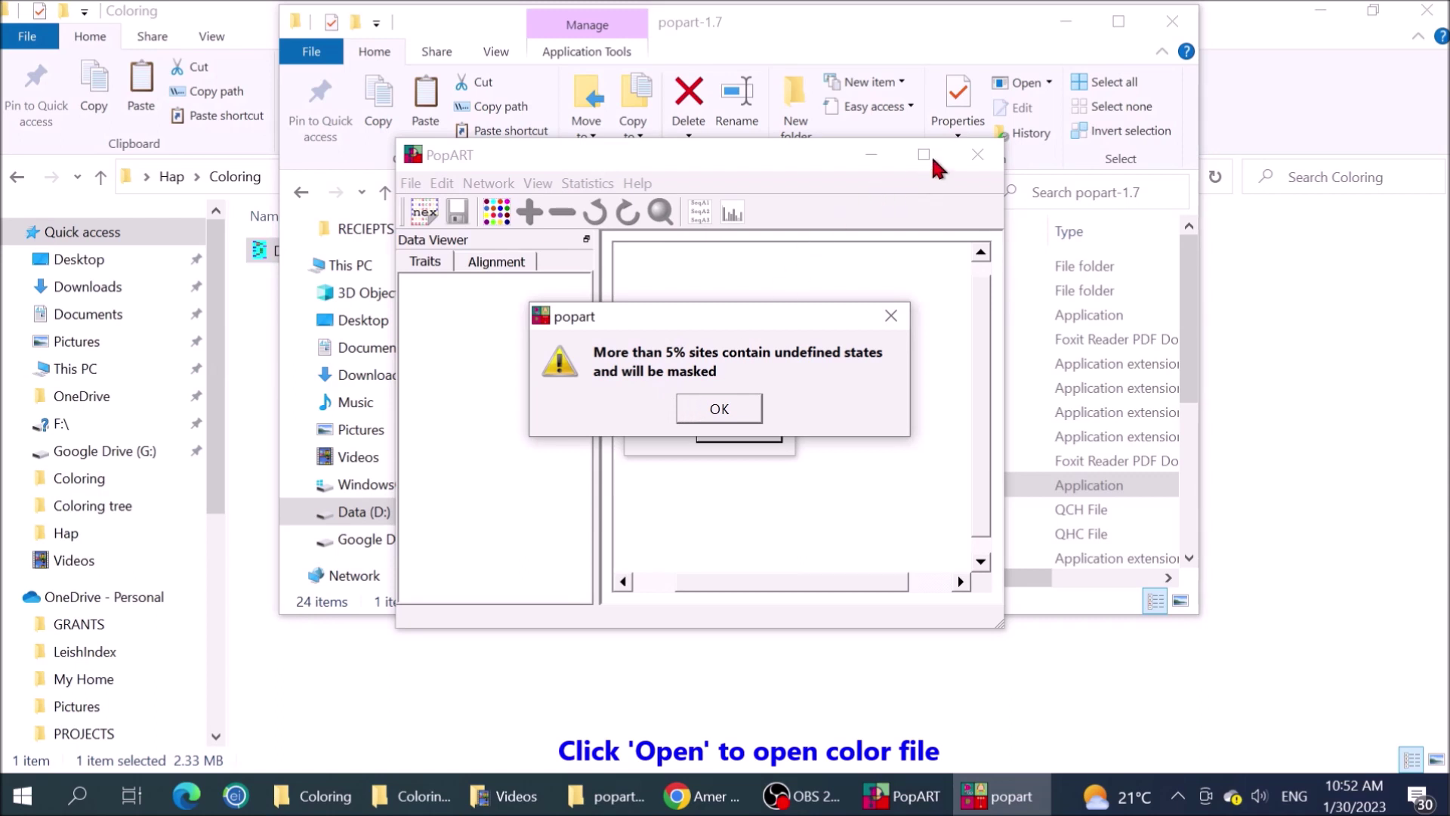
pyautogui.click(739, 410)
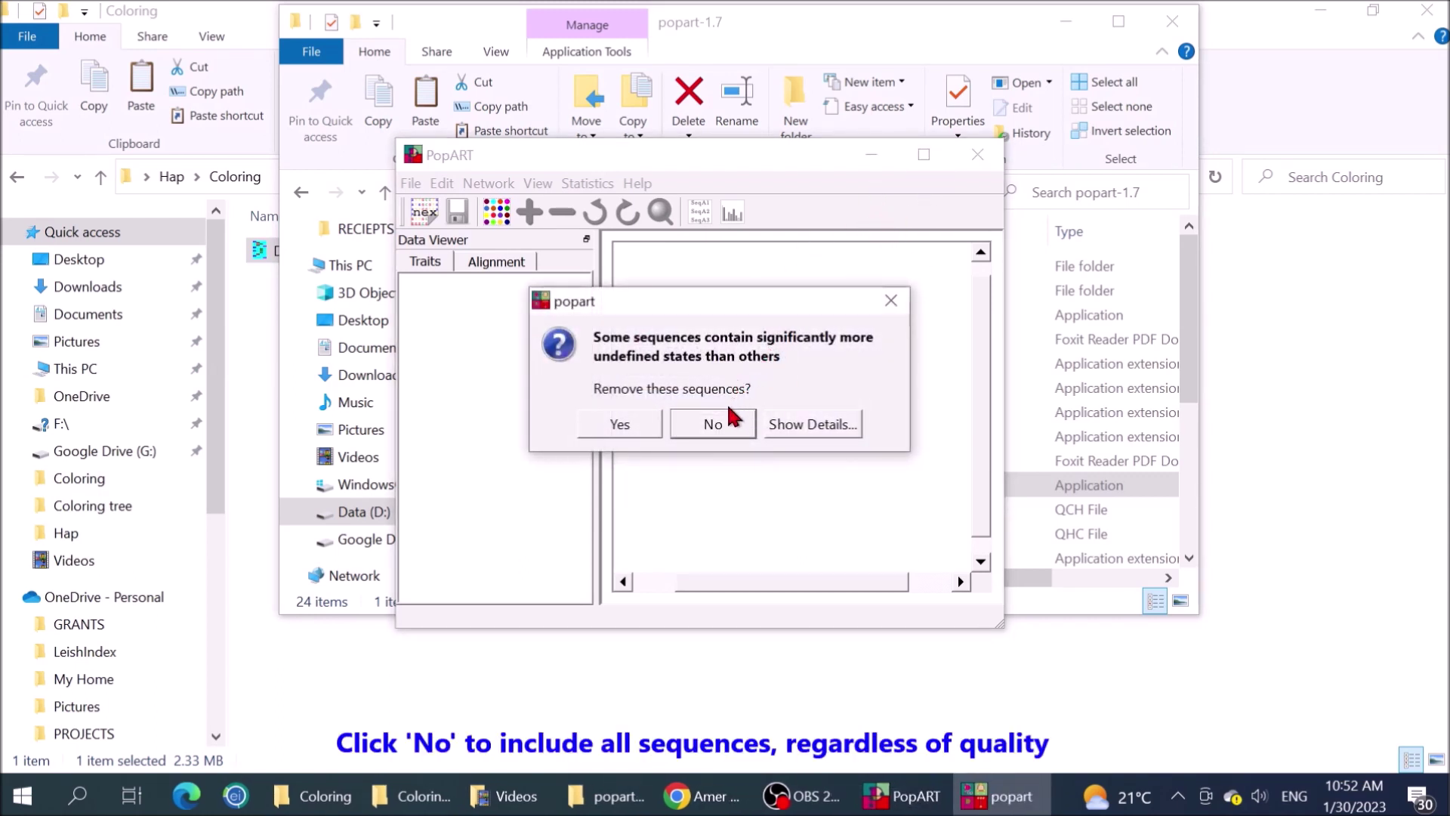
pyautogui.click(699, 424)
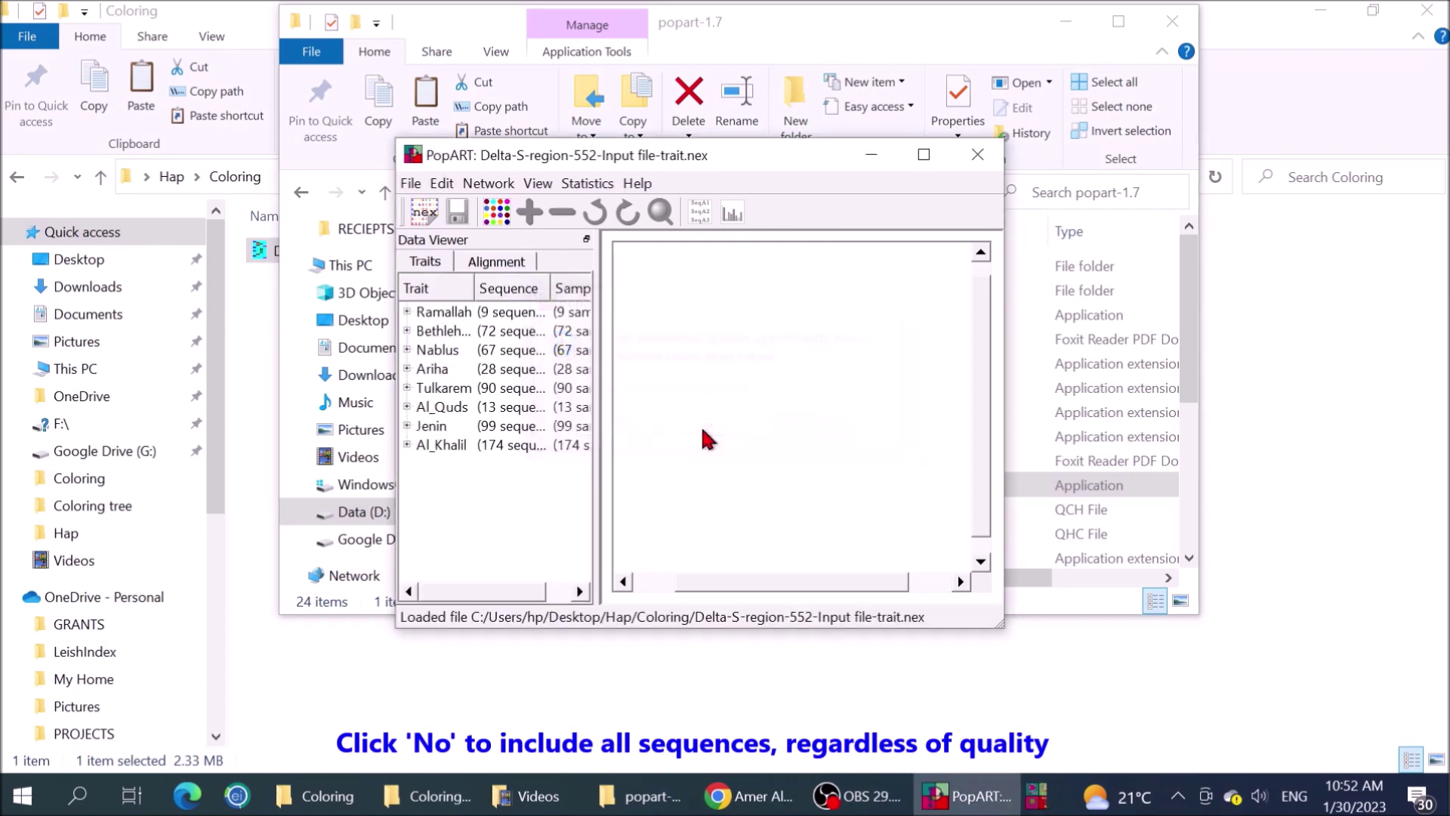
pyautogui.click(923, 154)
# Draw a median joining network with epsilon 0, giving one large district-coloured pie node.
pyautogui.click(88, 35)
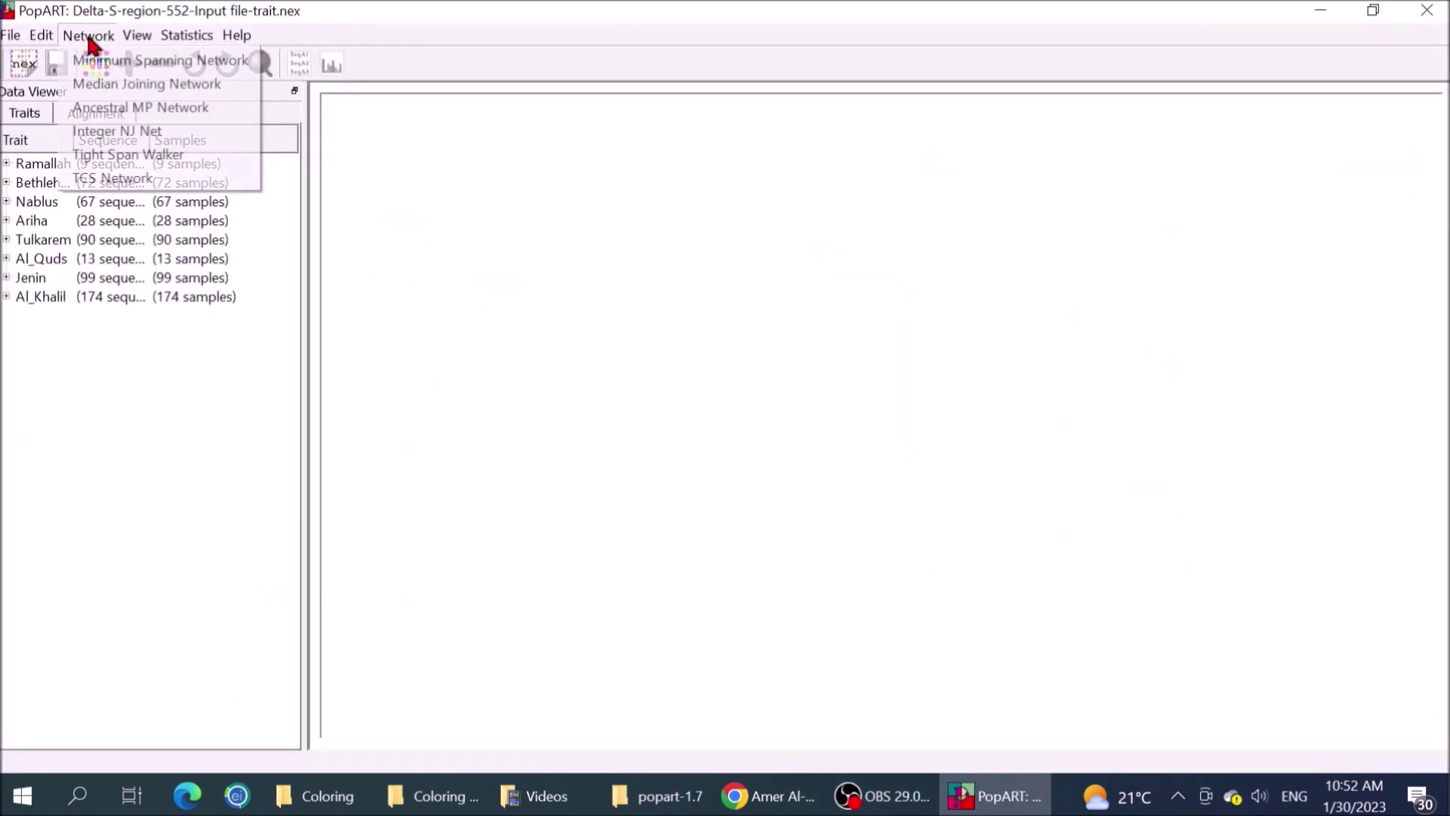
pyautogui.click(121, 87)
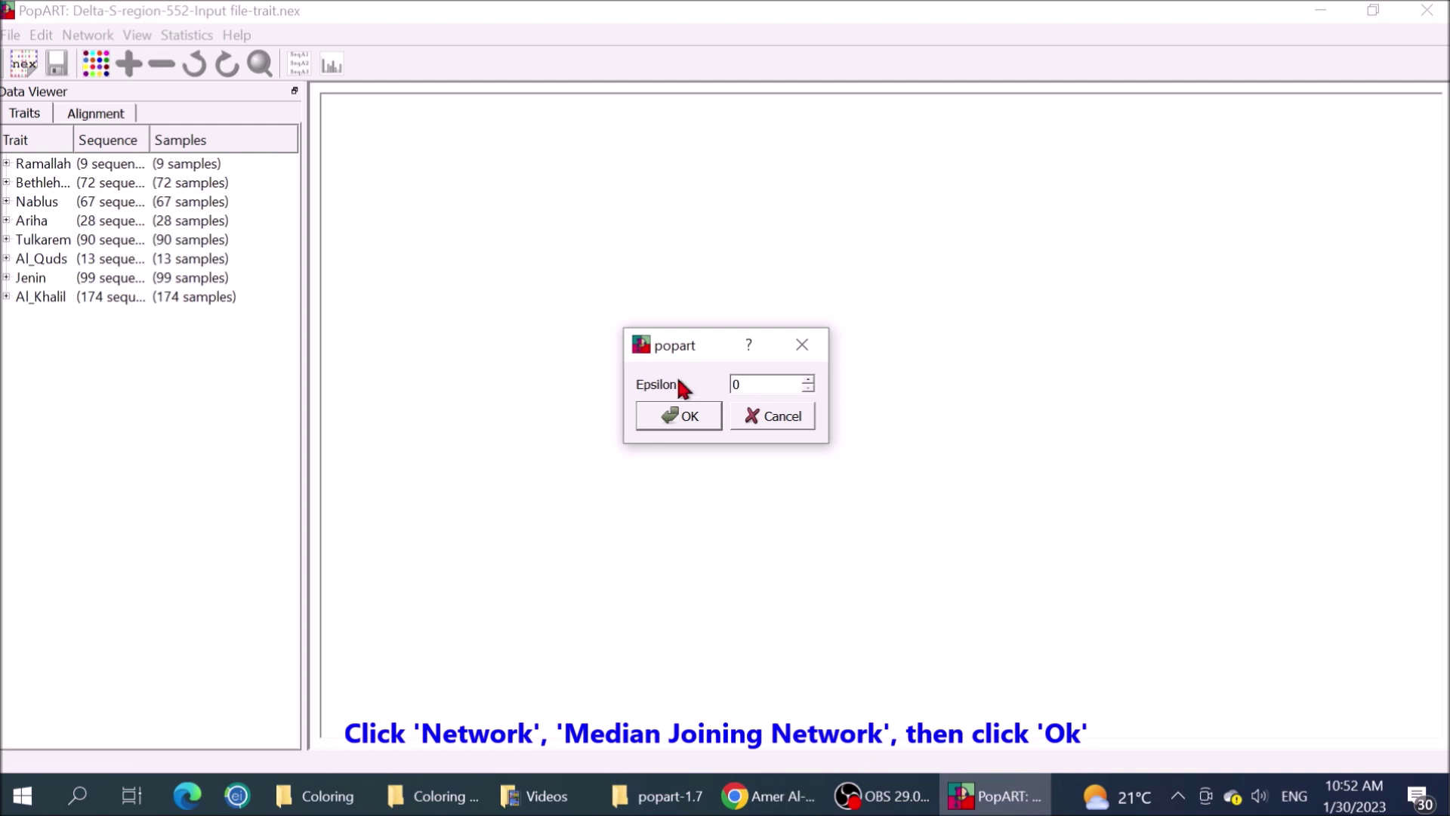
pyautogui.click(695, 415)
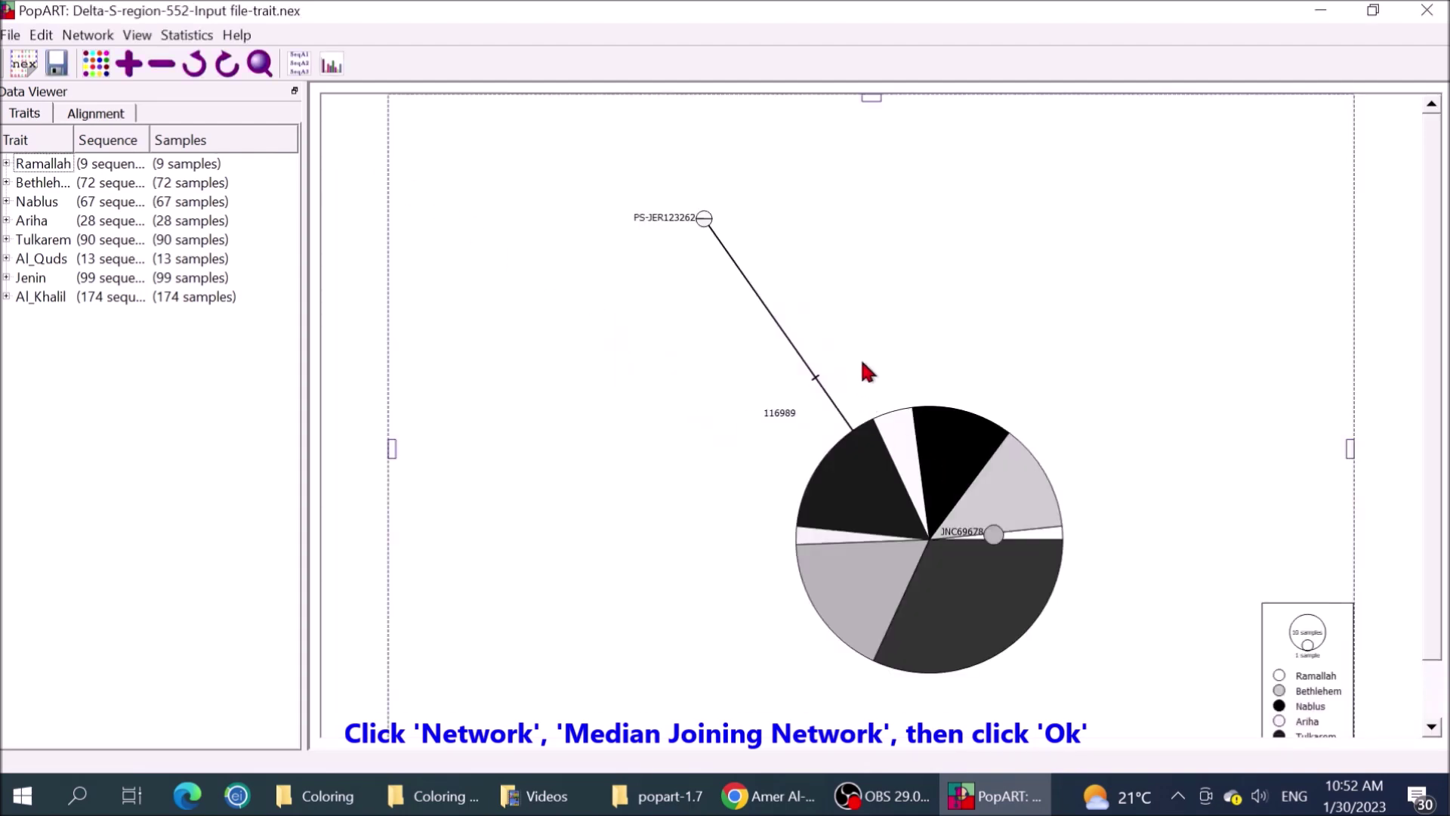
pyautogui.scroll(-1, 992, 444)
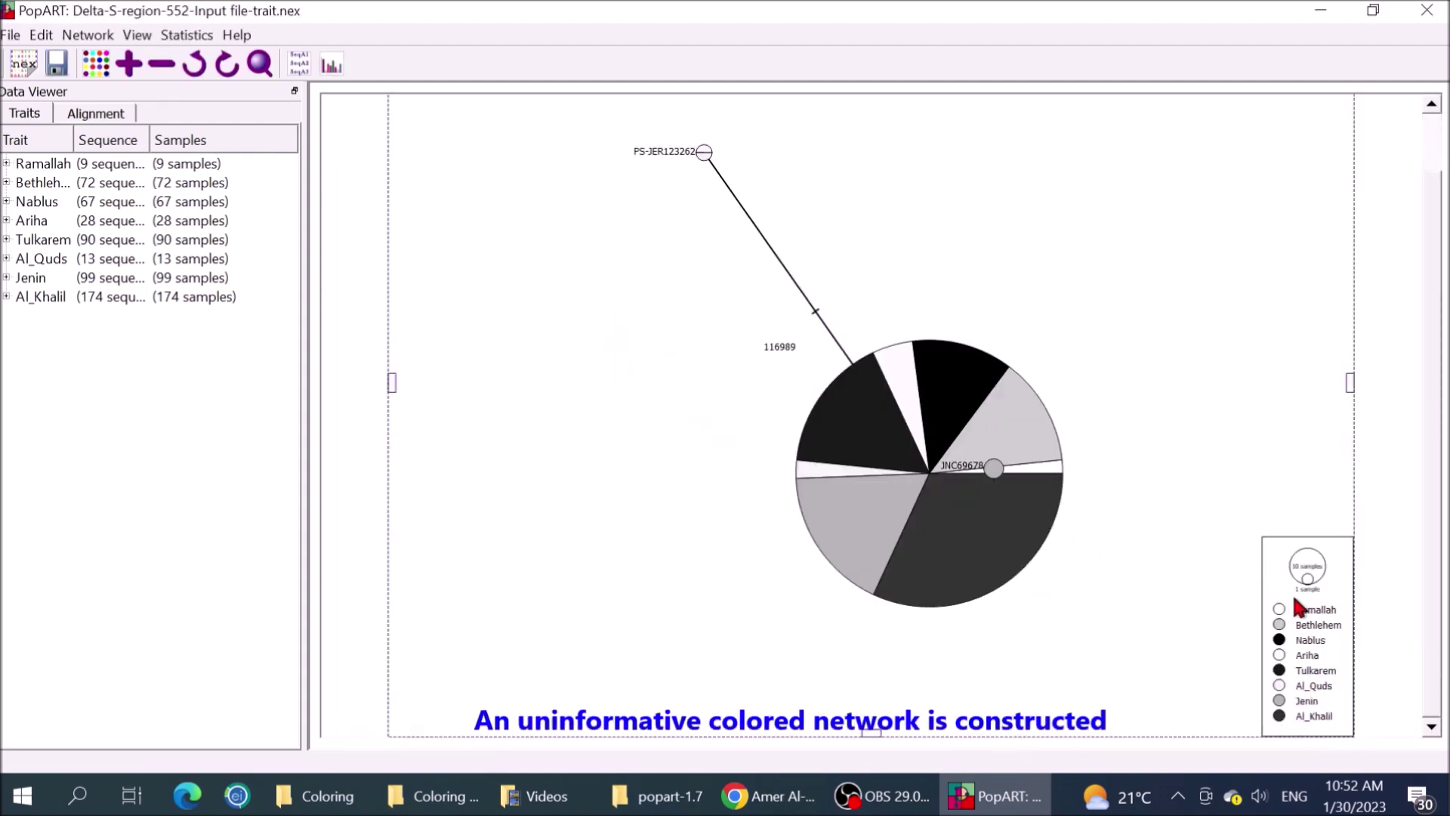
pyautogui.scroll(1, 742, 438)
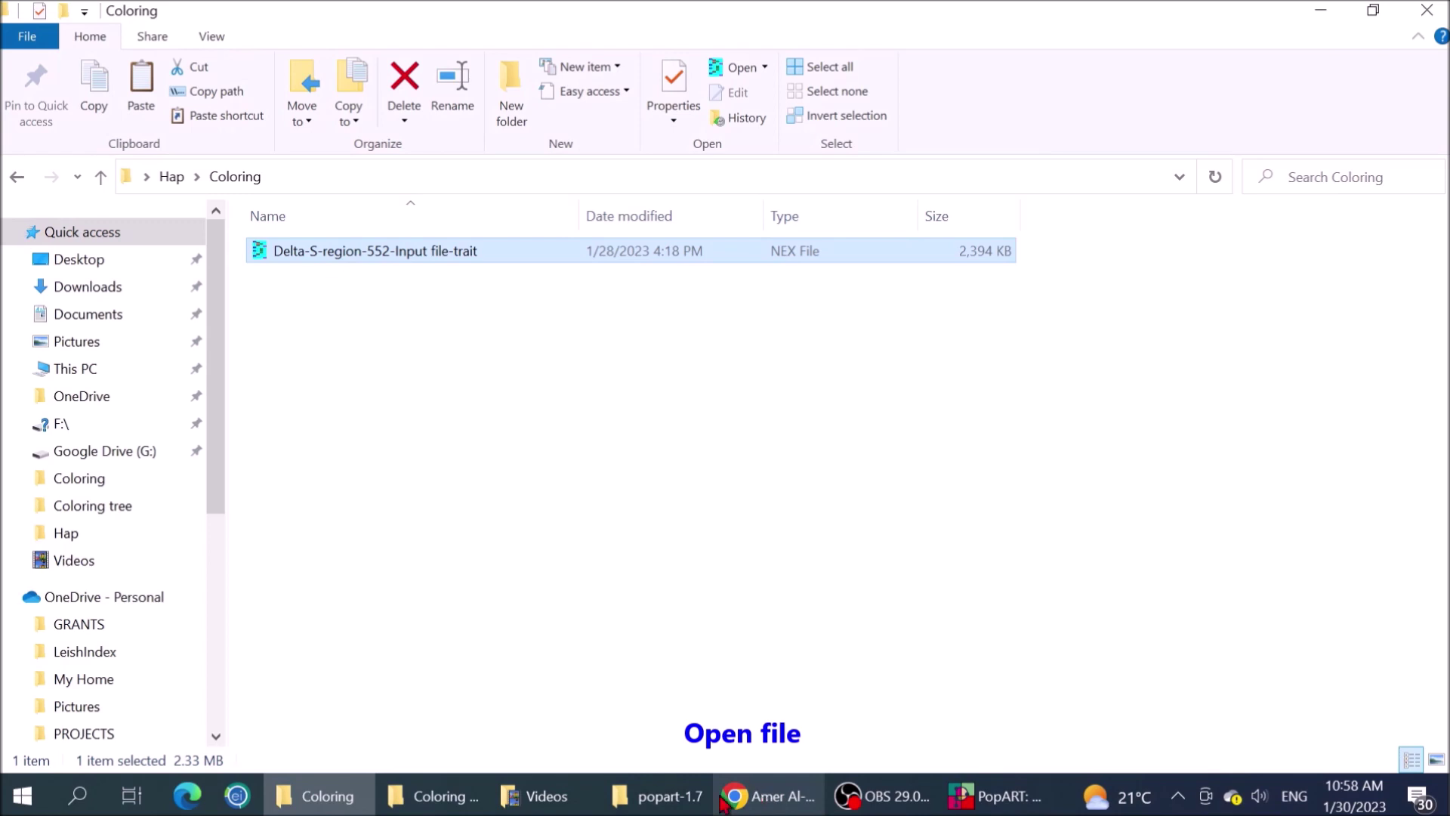
# Open the Delta-S-region-552 trait NEXUS file in a maximized Notepad window.
pyautogui.rightClick(424, 252)
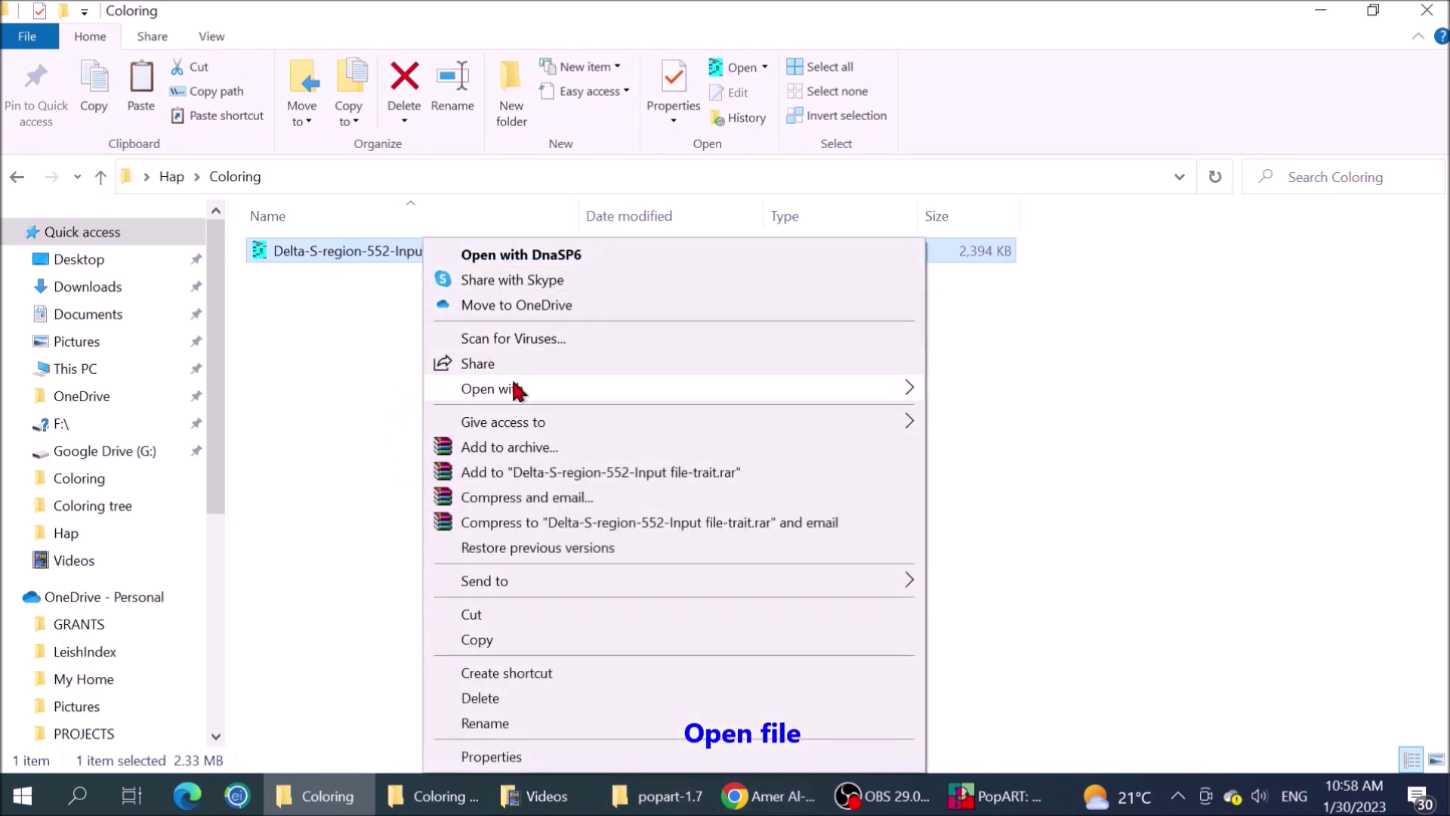
pyautogui.moveTo(518, 388)
pyautogui.click(986, 409)
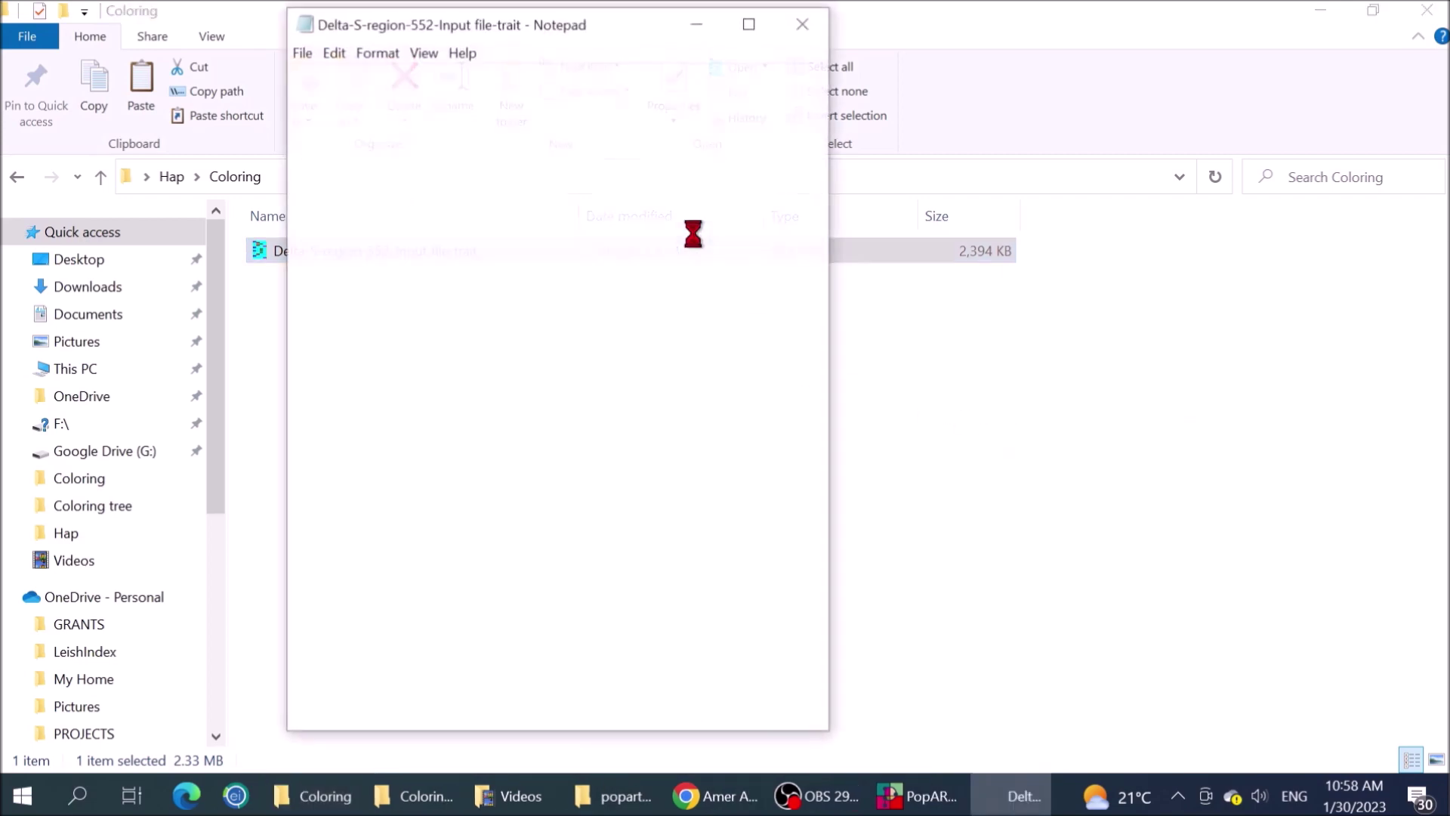
pyautogui.click(748, 19)
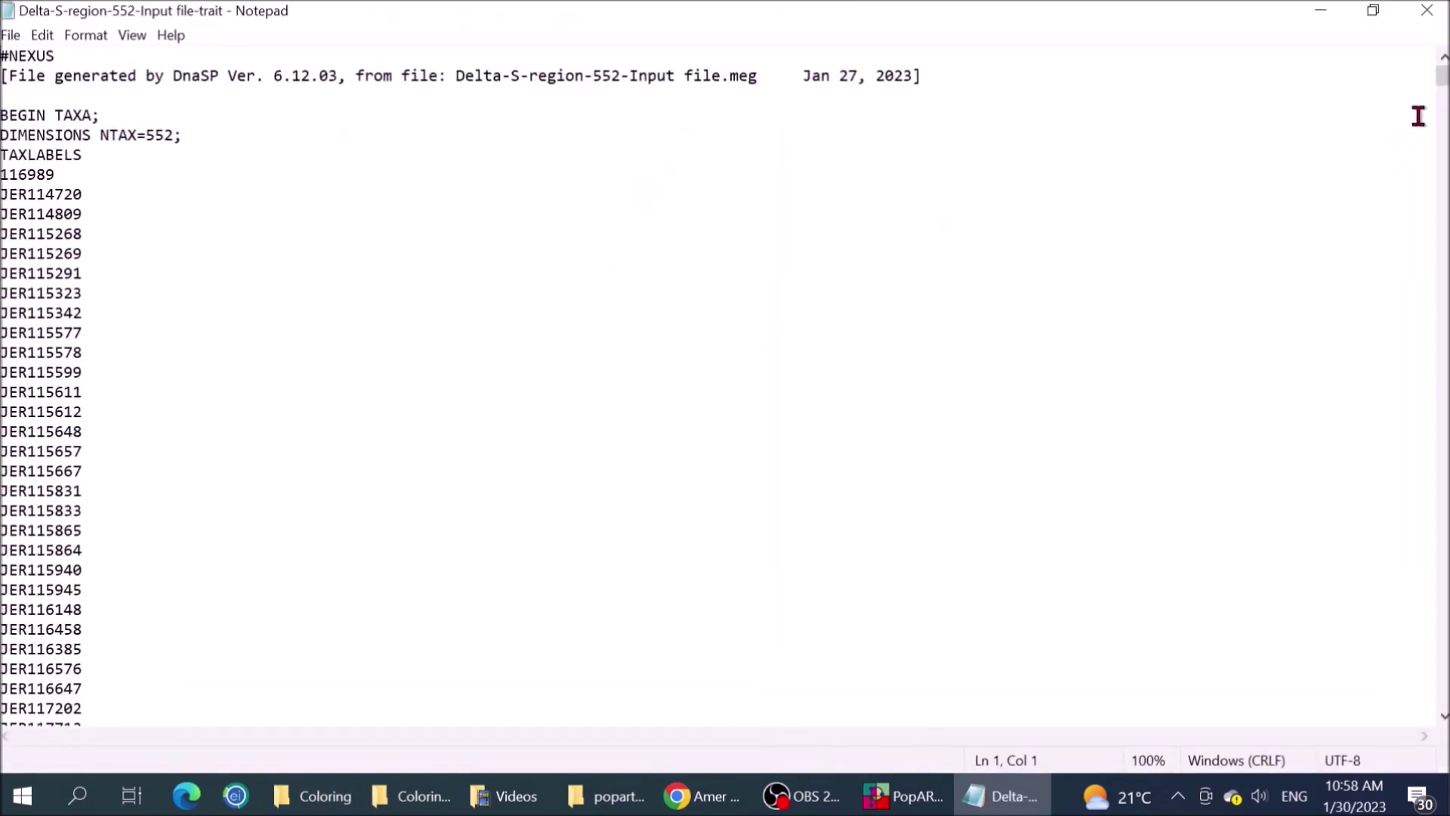
# Scroll through the sequence data and highlight the blocks dominated by '?' characters.
pyautogui.moveTo(1442, 79); pyautogui.dragTo(1442, 218)
pyautogui.keyDown('shift'); pyautogui.click(602, 115); pyautogui.keyUp('shift')
pyautogui.scroll(-3, 566, 425)
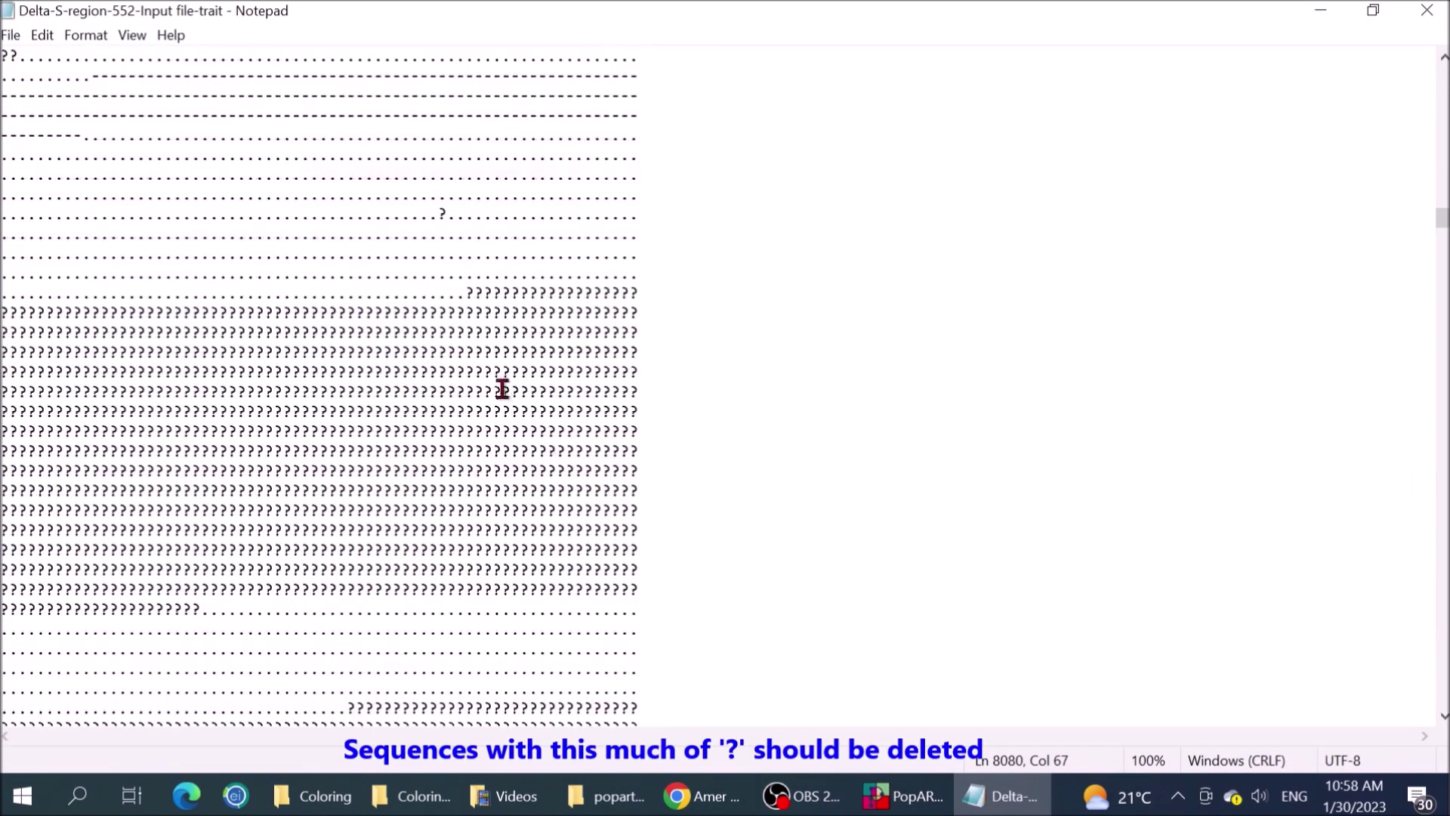
pyautogui.moveTo(473, 293); pyautogui.dragTo(200, 614)
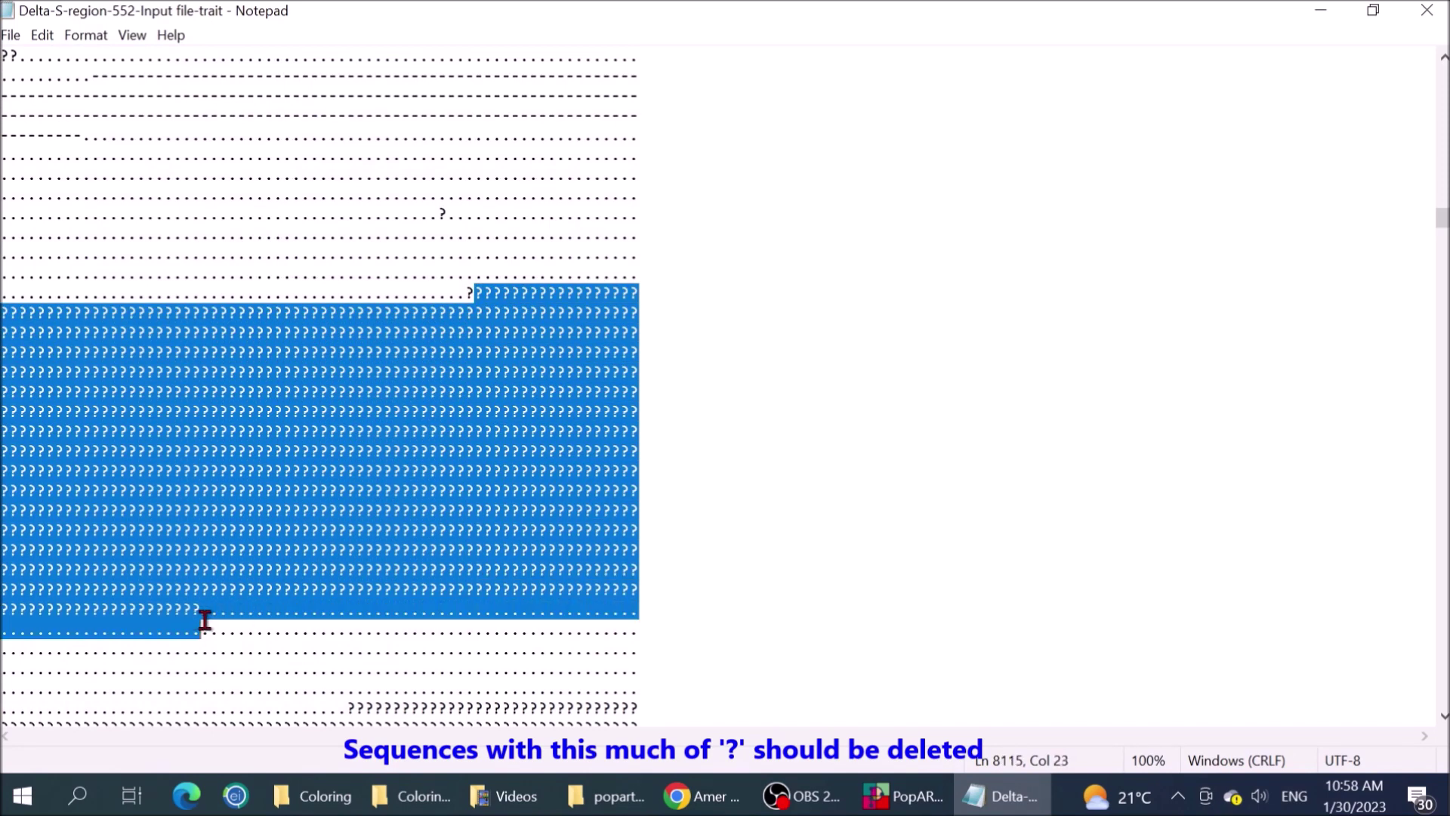
pyautogui.scroll(-4, 301, 492)
pyautogui.click(352, 470)
pyautogui.moveTo(352, 470); pyautogui.dragTo(445, 630)
pyautogui.click(560, 547)
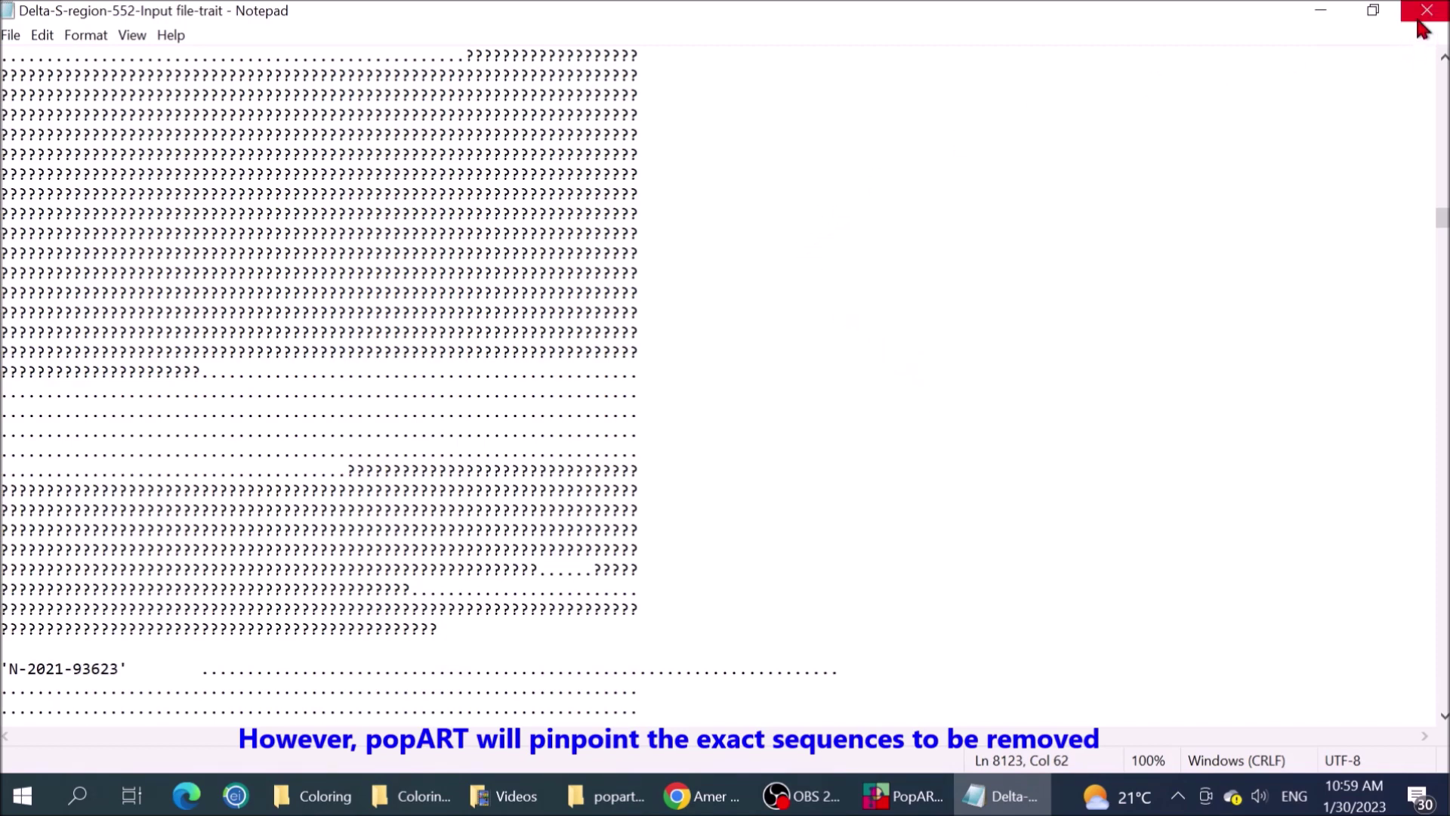
pyautogui.scroll(-4, 757, 320)
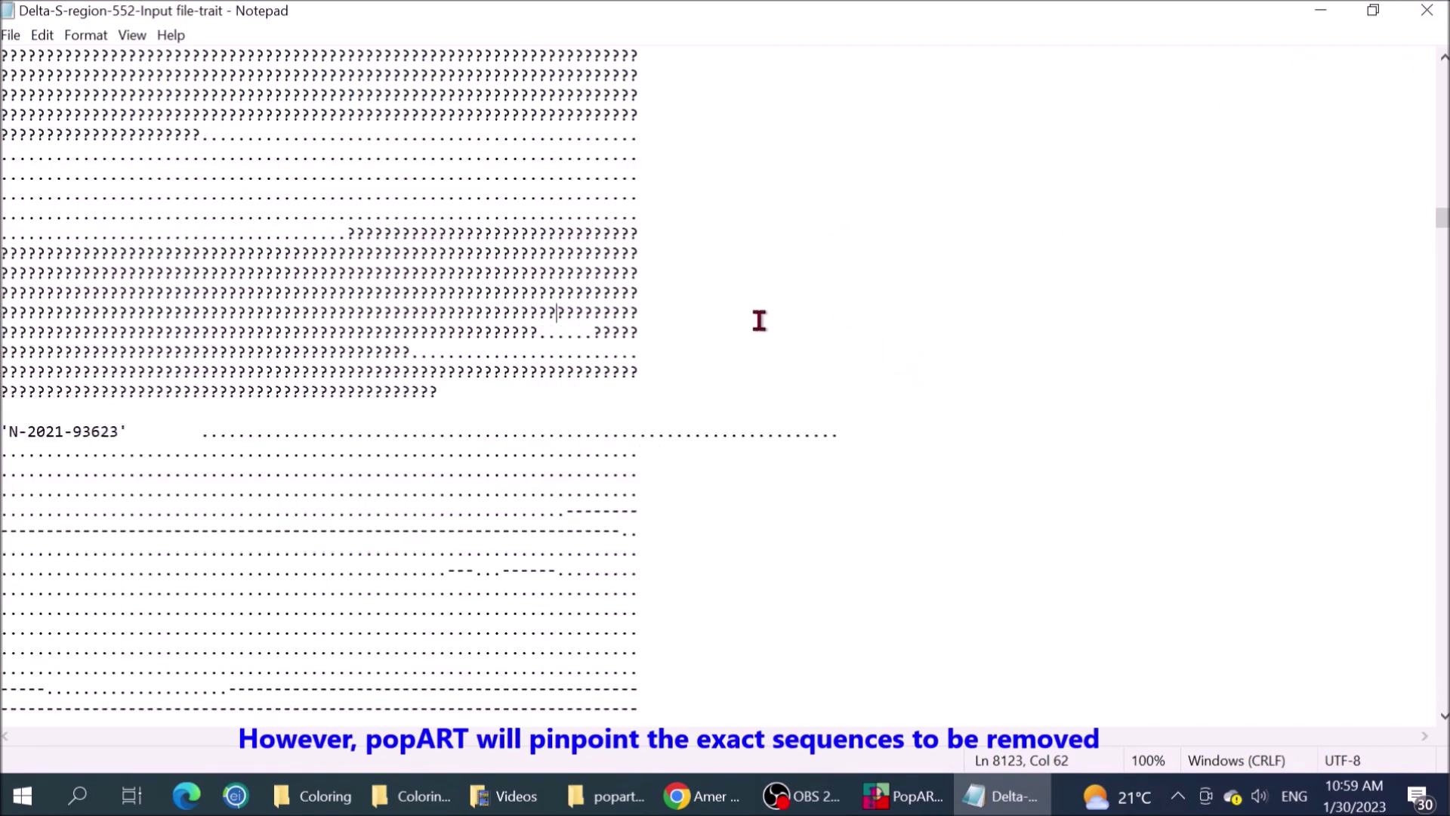
pyautogui.scroll(5, 757, 320)
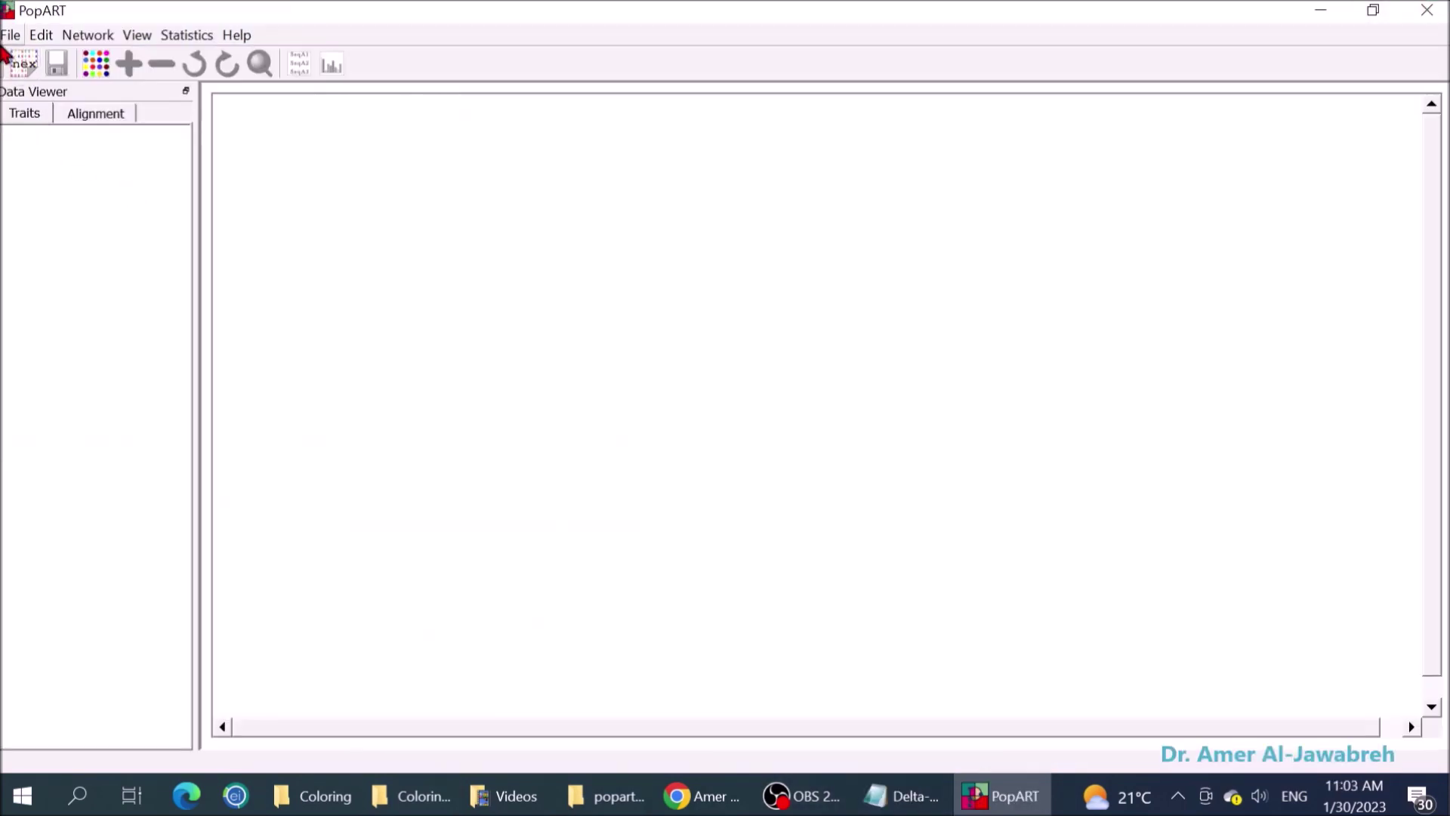
# Reopen the trait NEXUS file and show details of the 90 sequences flagged for undefined states.
pyautogui.click(10, 35)
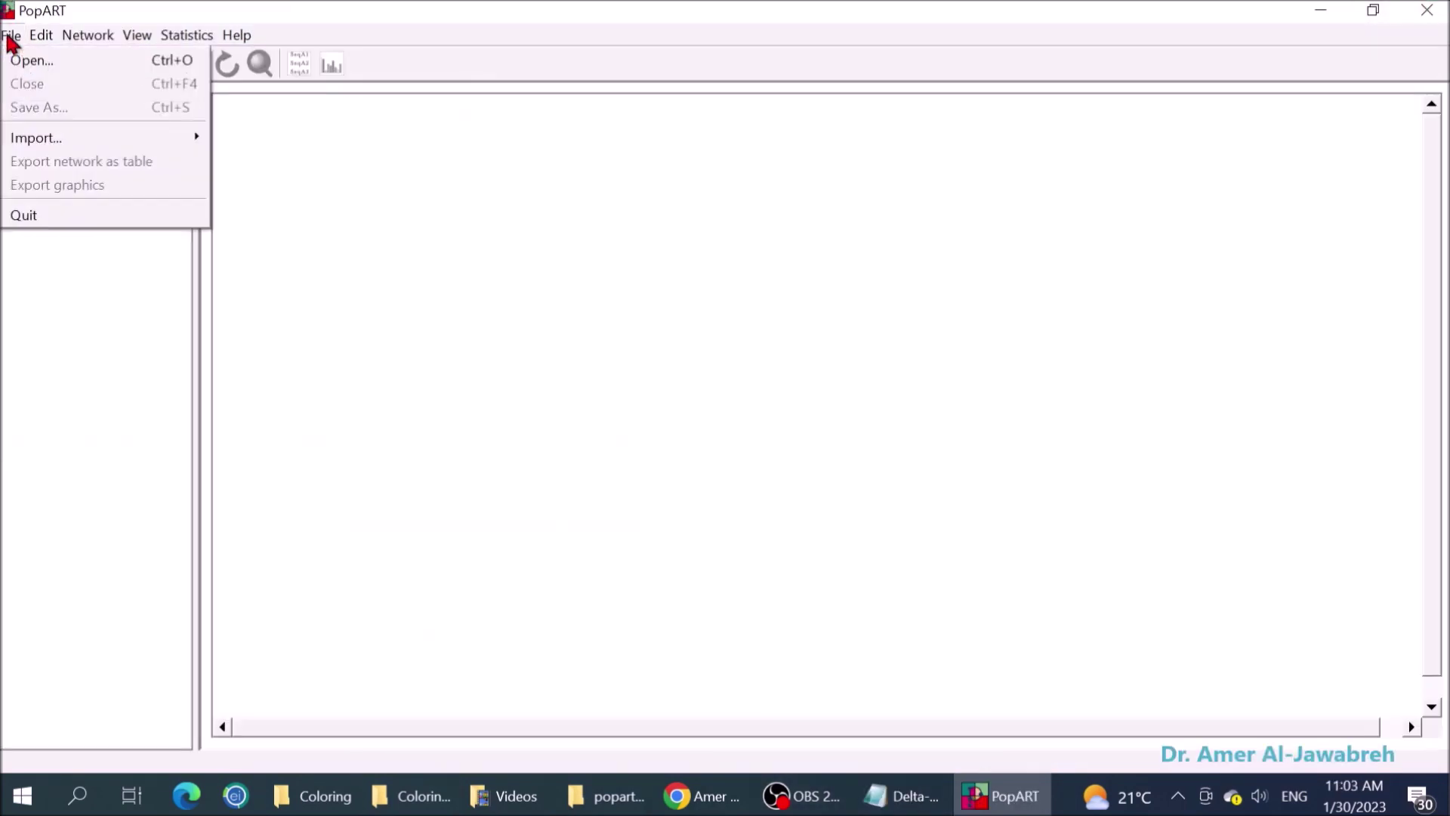
pyautogui.click(19, 59)
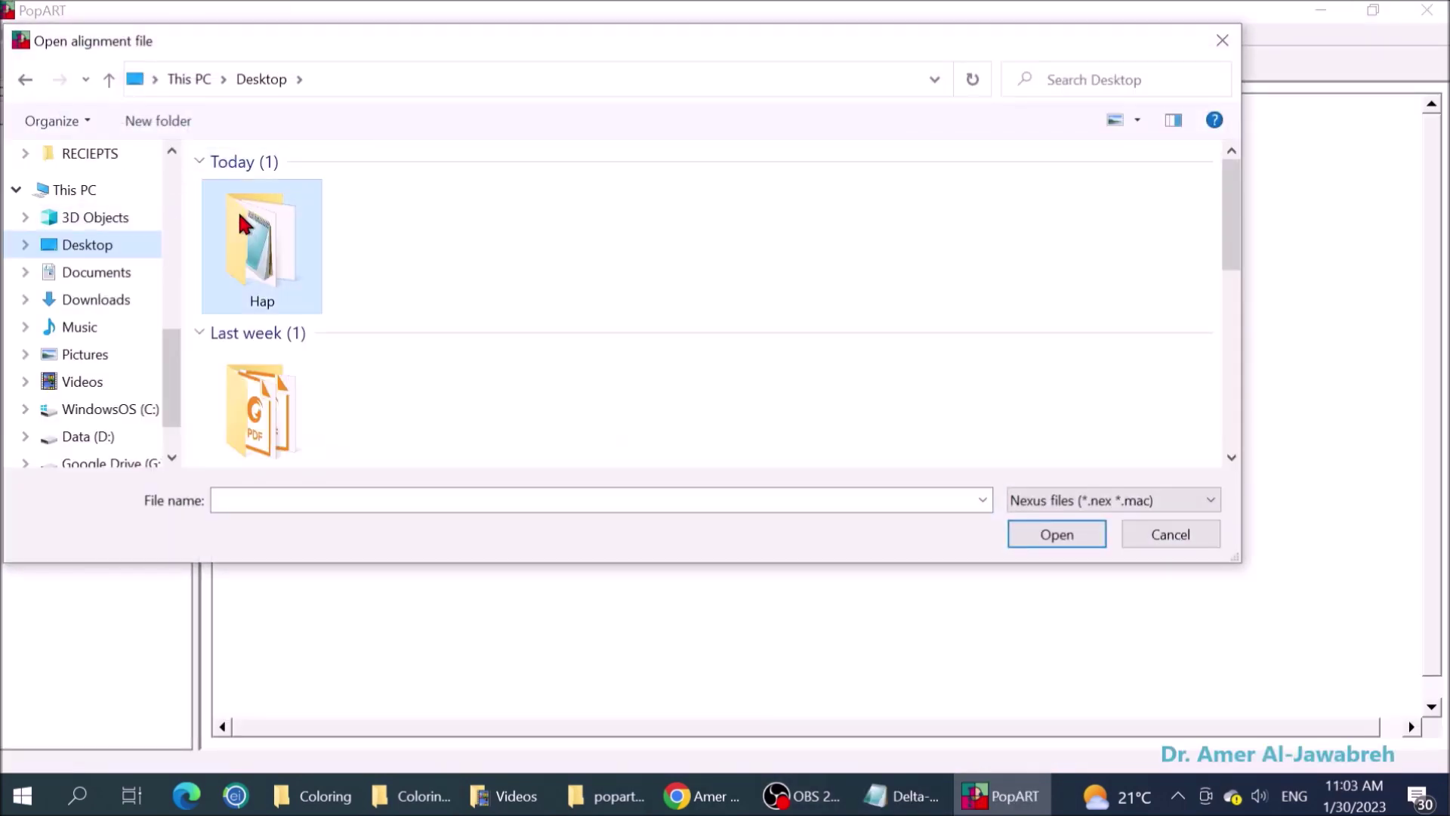
pyautogui.doubleClick(238, 210)
pyautogui.doubleClick(252, 198)
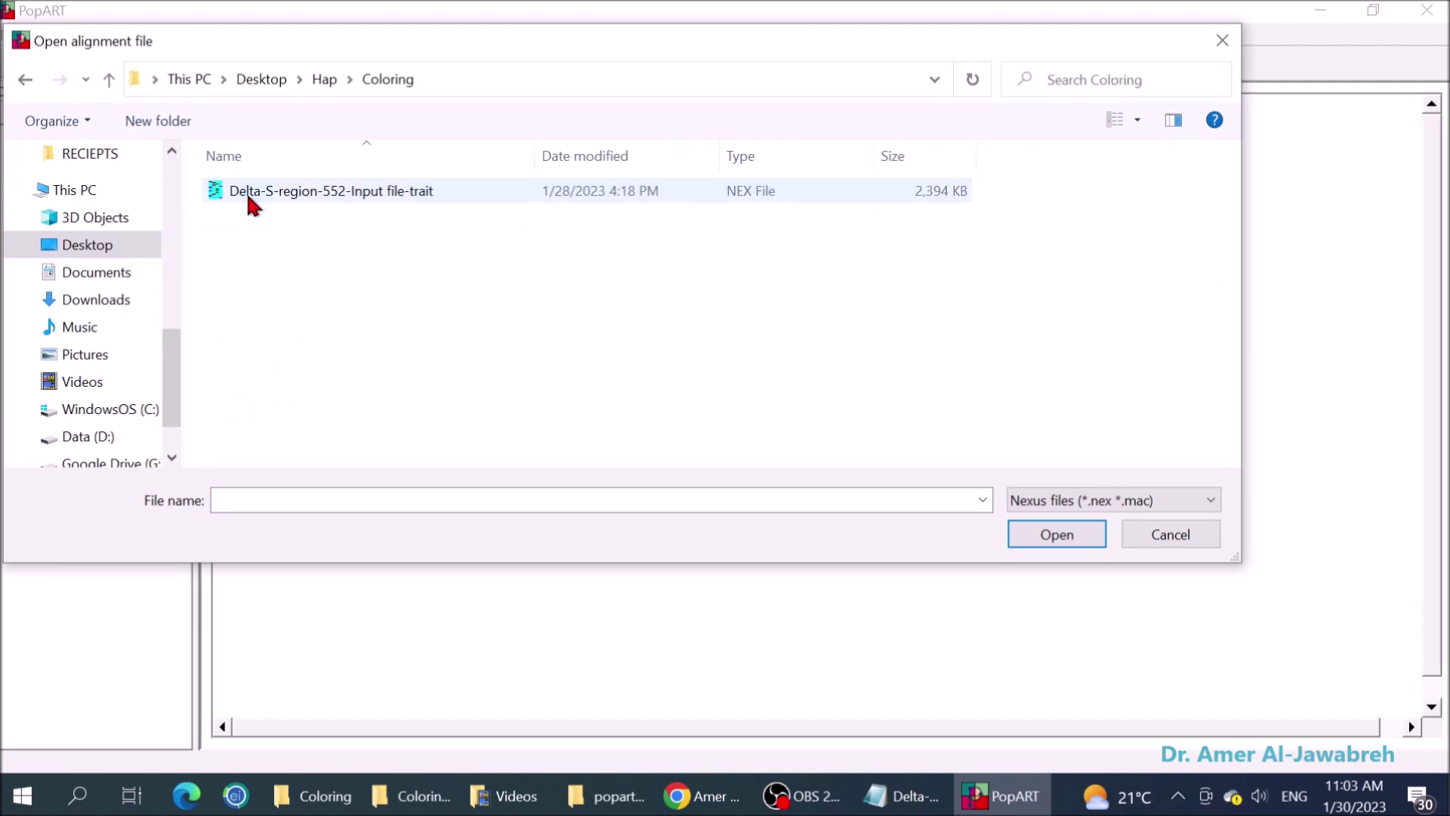
pyautogui.doubleClick(259, 203)
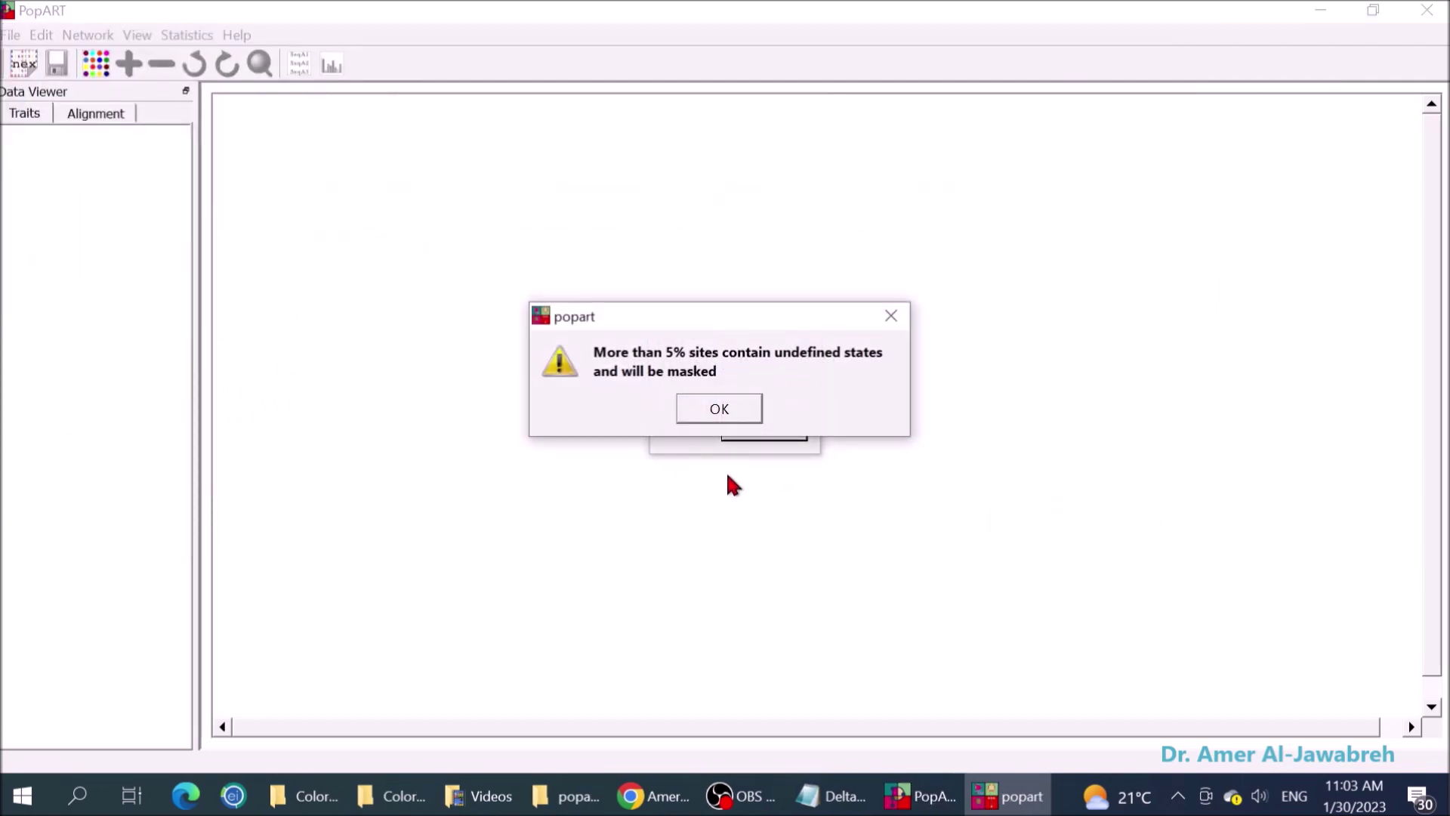
pyautogui.click(731, 413)
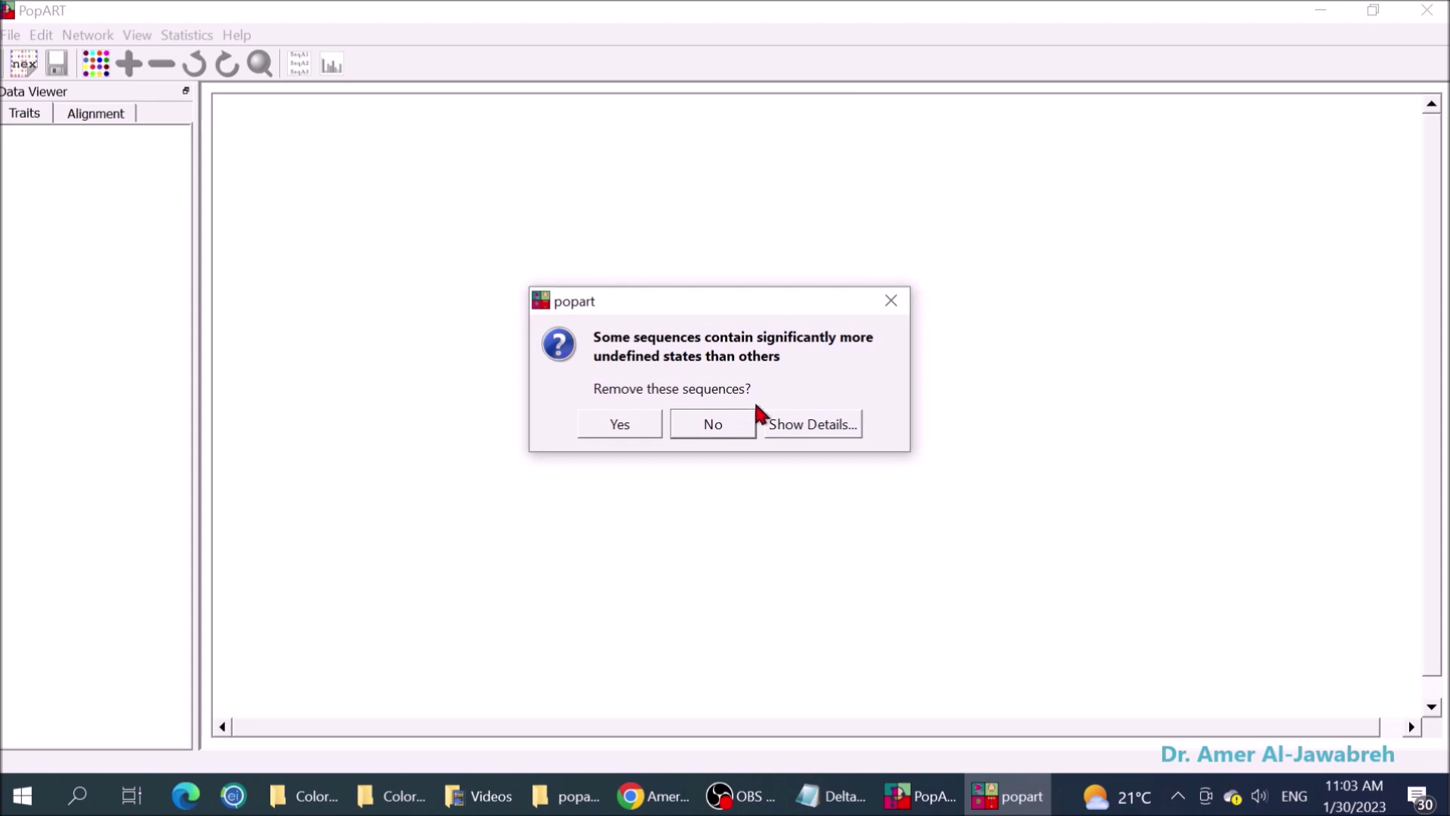
pyautogui.click(814, 425)
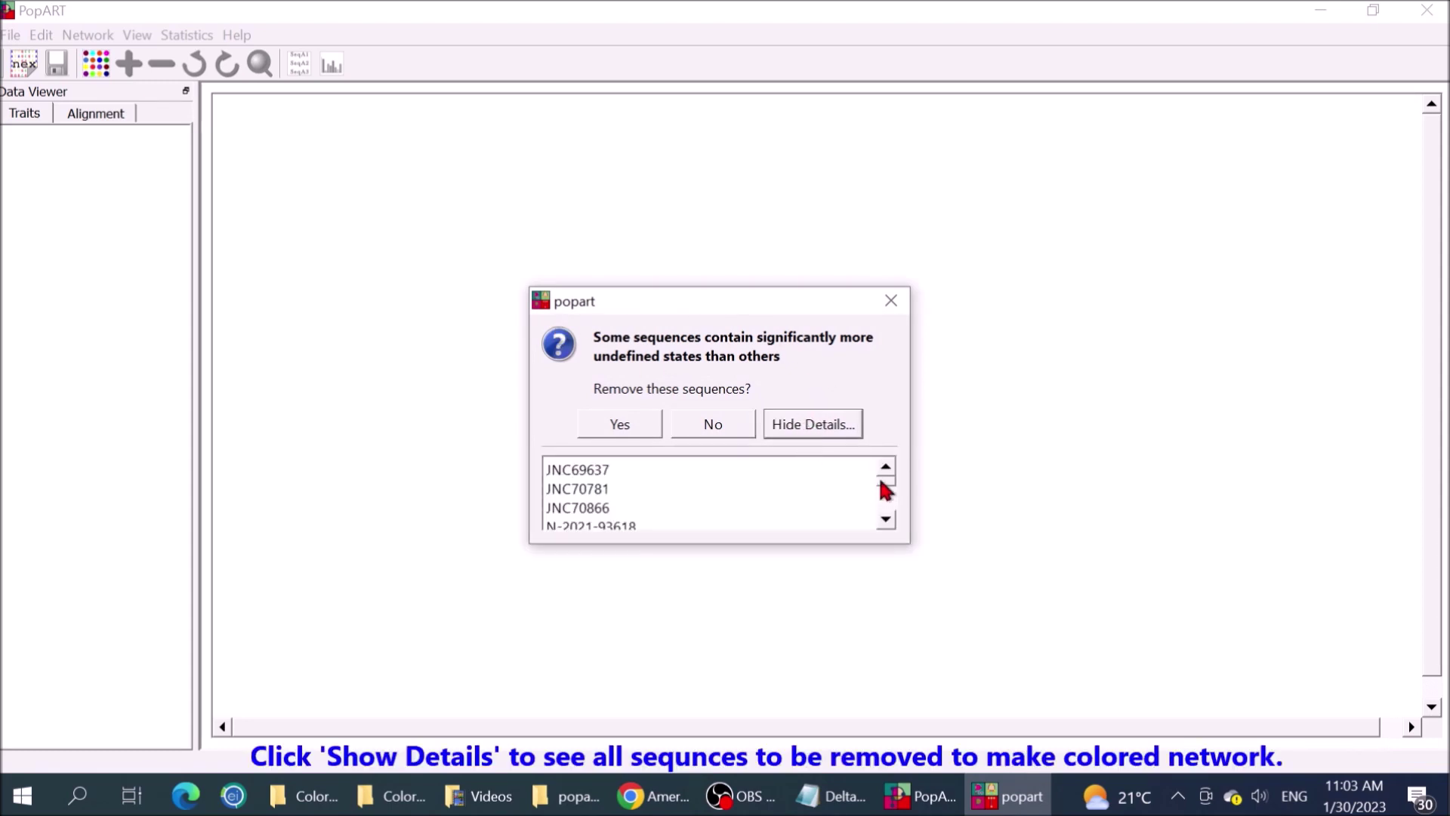
pyautogui.moveTo(885, 490); pyautogui.dragTo(890, 514)
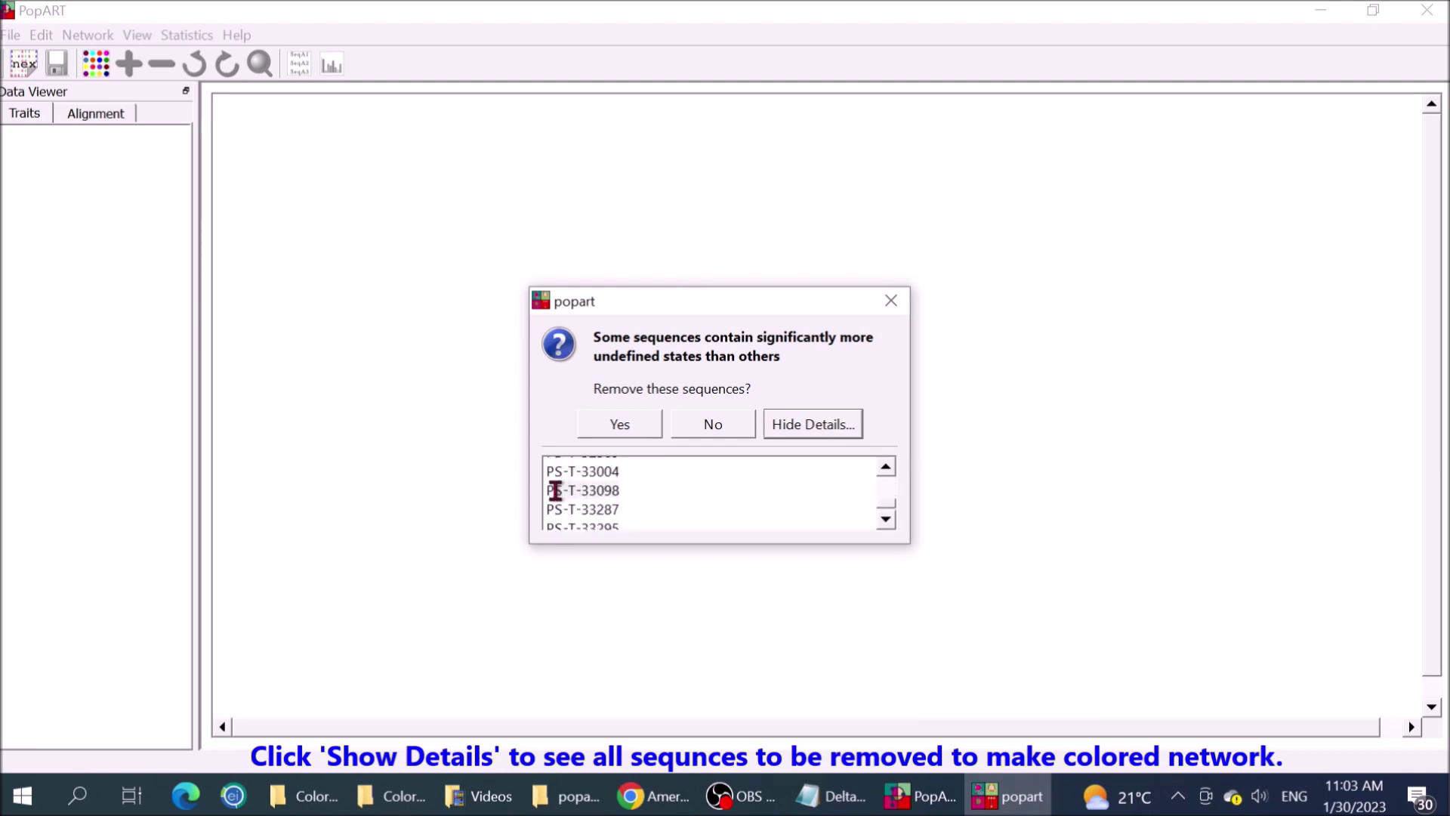
pyautogui.moveTo(888, 516)
pyautogui.mouseDown()
pyautogui.moveTo(887, 486)
pyautogui.moveTo(894, 521)
pyautogui.mouseUp()
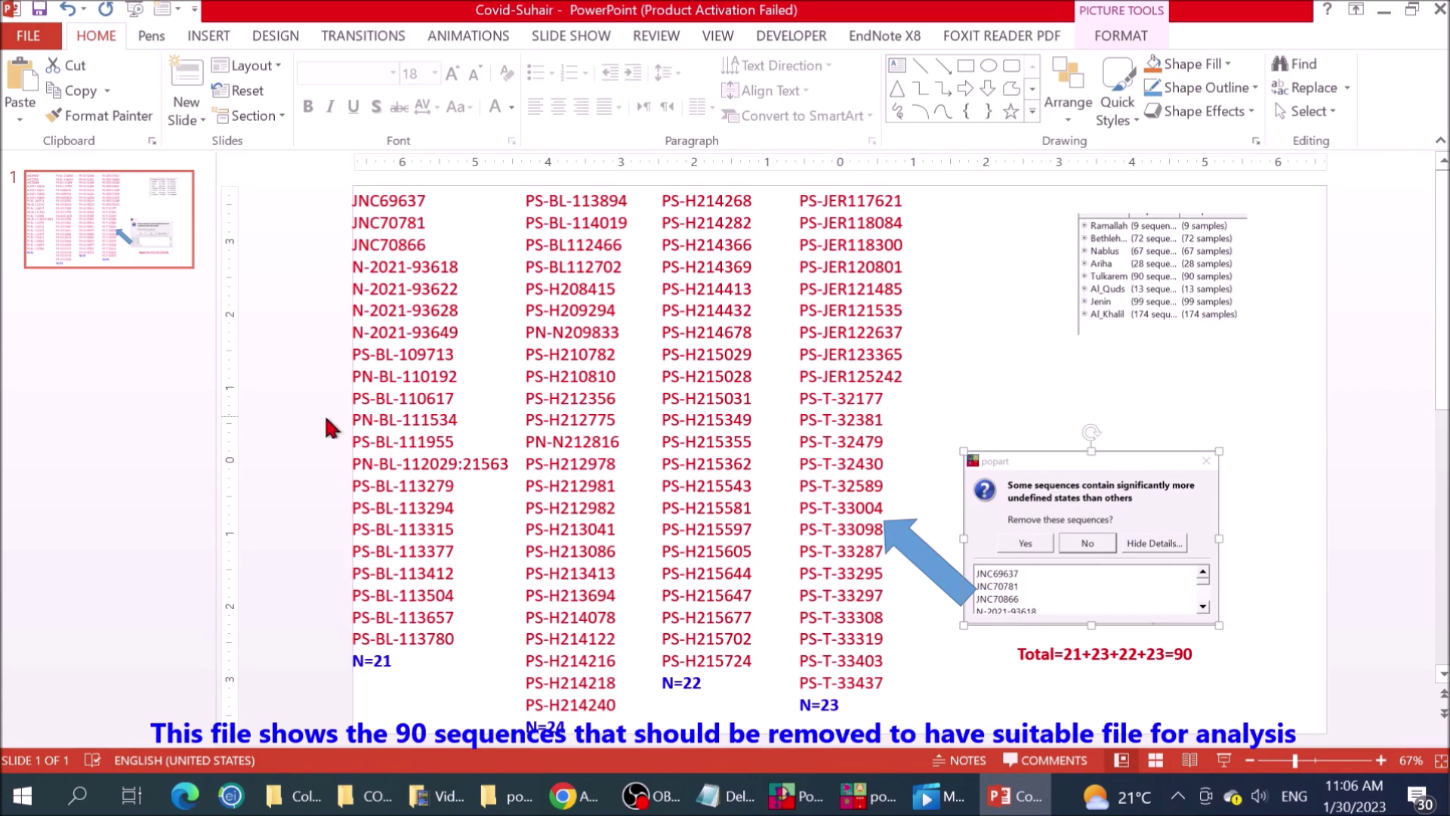
# Look over the slide's list of 90 sequence codes, then return to the Coloring folder.
pyautogui.click(382, 663)
pyautogui.moveTo(566, 727); pyautogui.dragTo(526, 726)
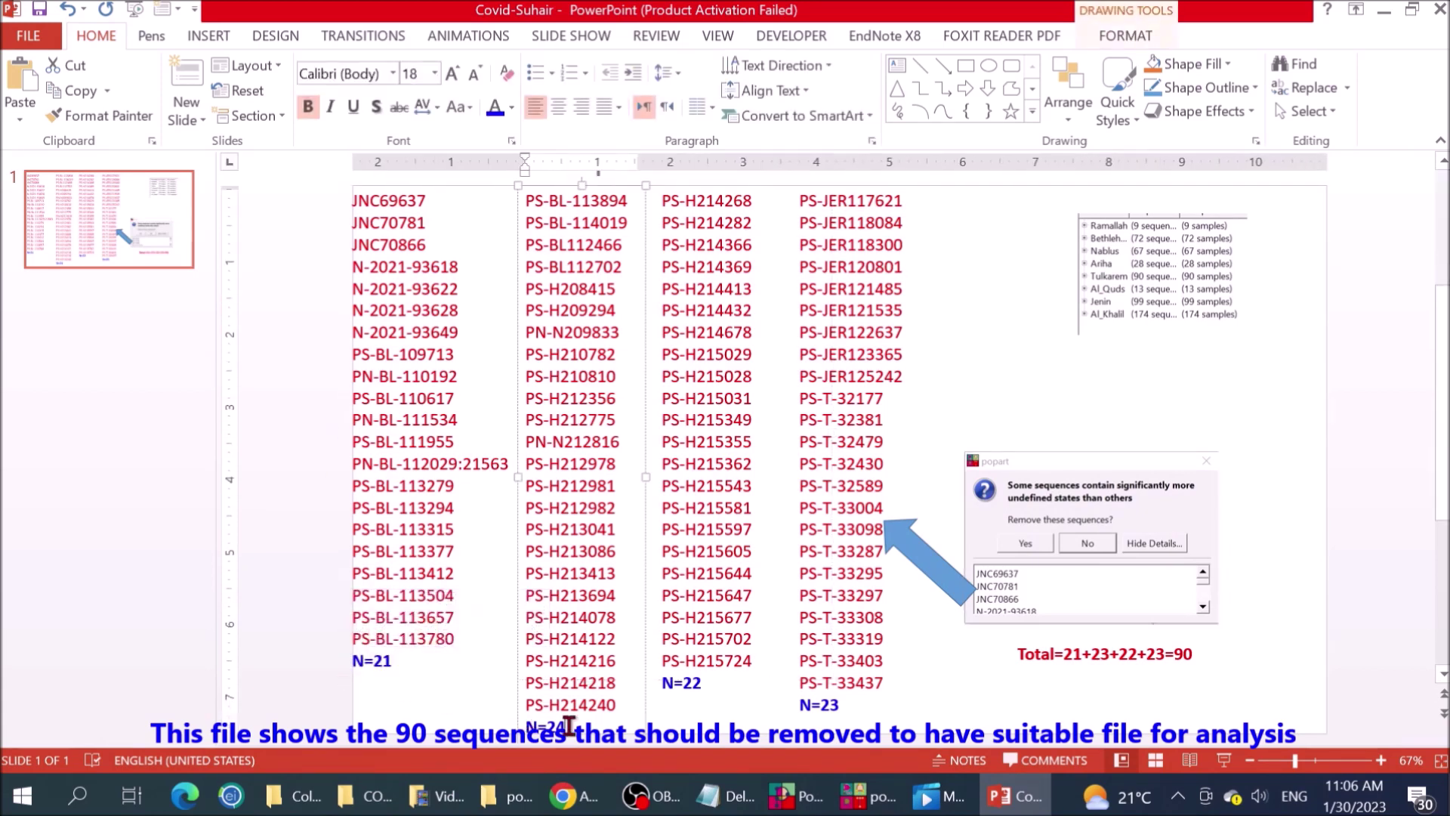
pyautogui.click(305, 796)
# Duplicate the Delta-S-region-552 trait NEXUS file in the Coloring folder.
pyautogui.click(411, 250)
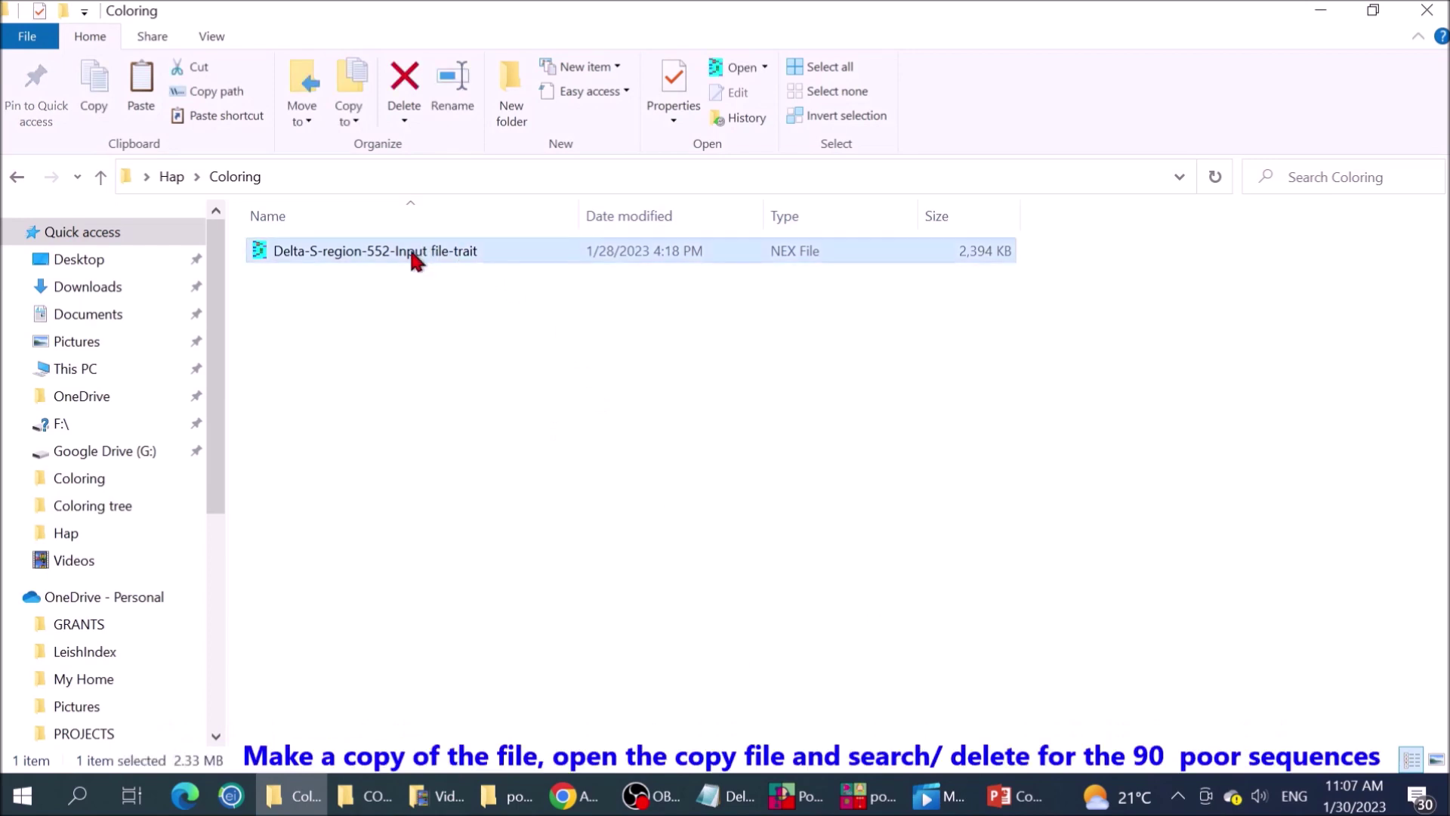
pyautogui.rightClick(411, 252)
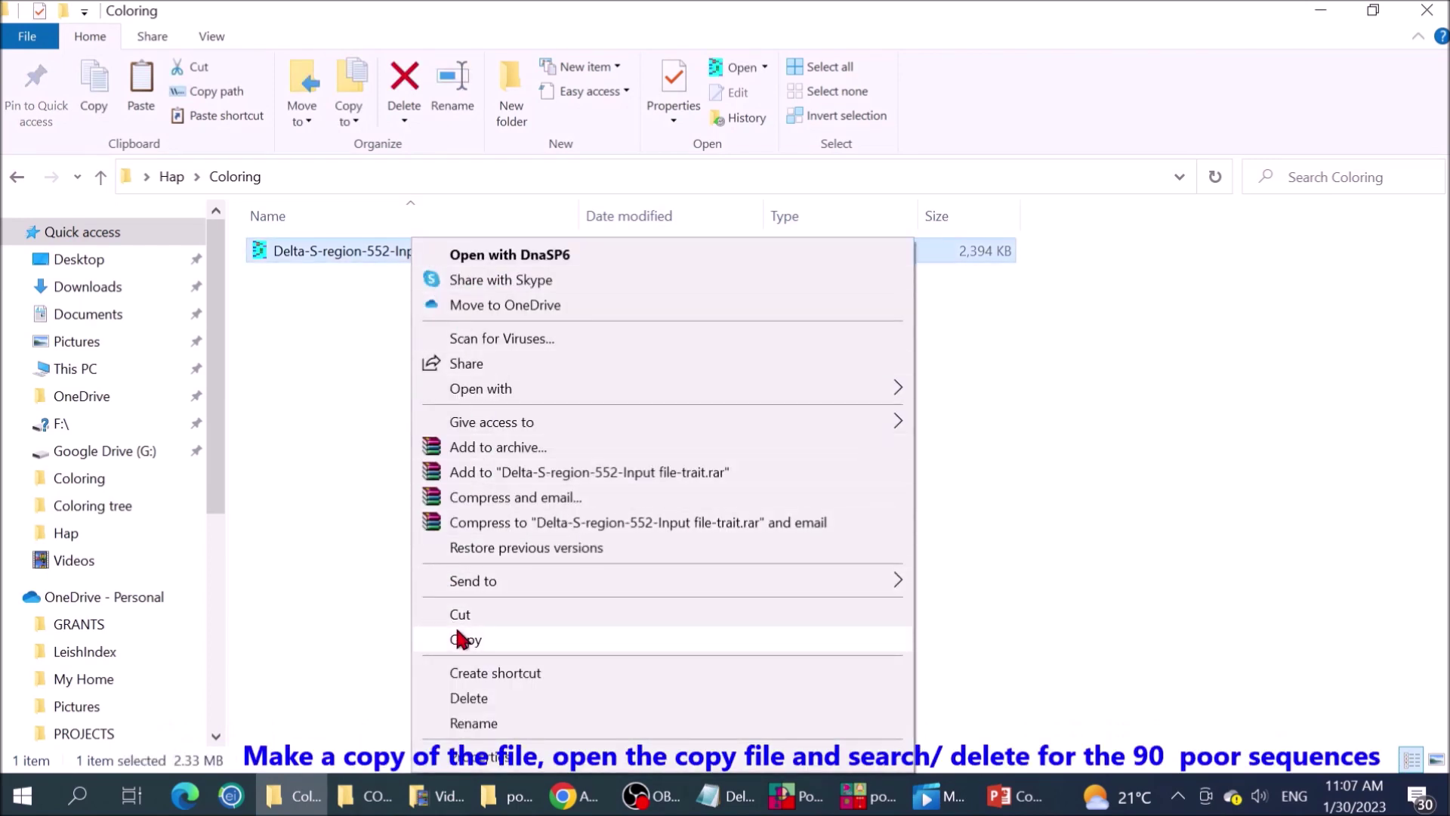
pyautogui.click(461, 640)
pyautogui.rightClick(455, 454)
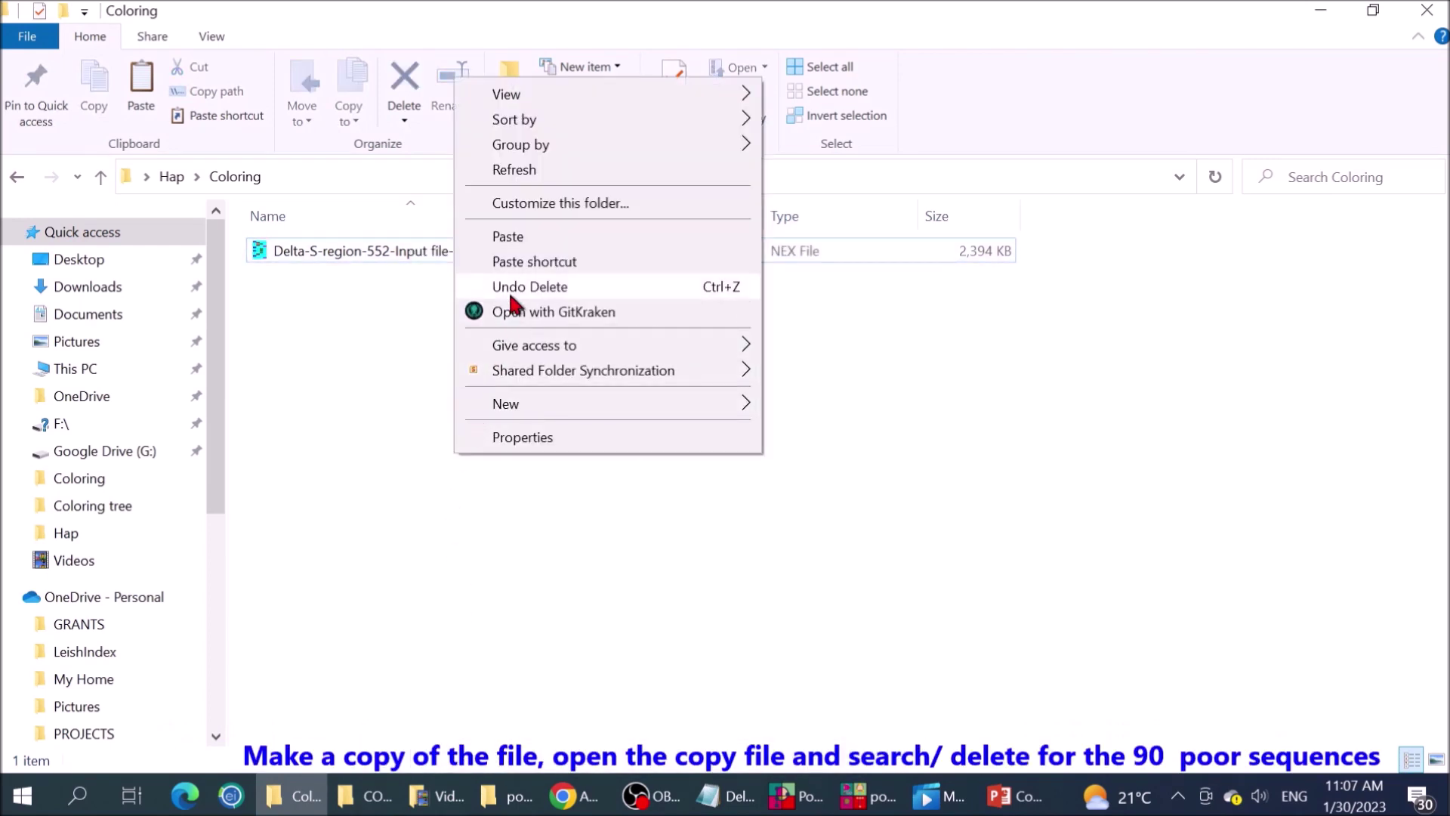
pyautogui.click(500, 235)
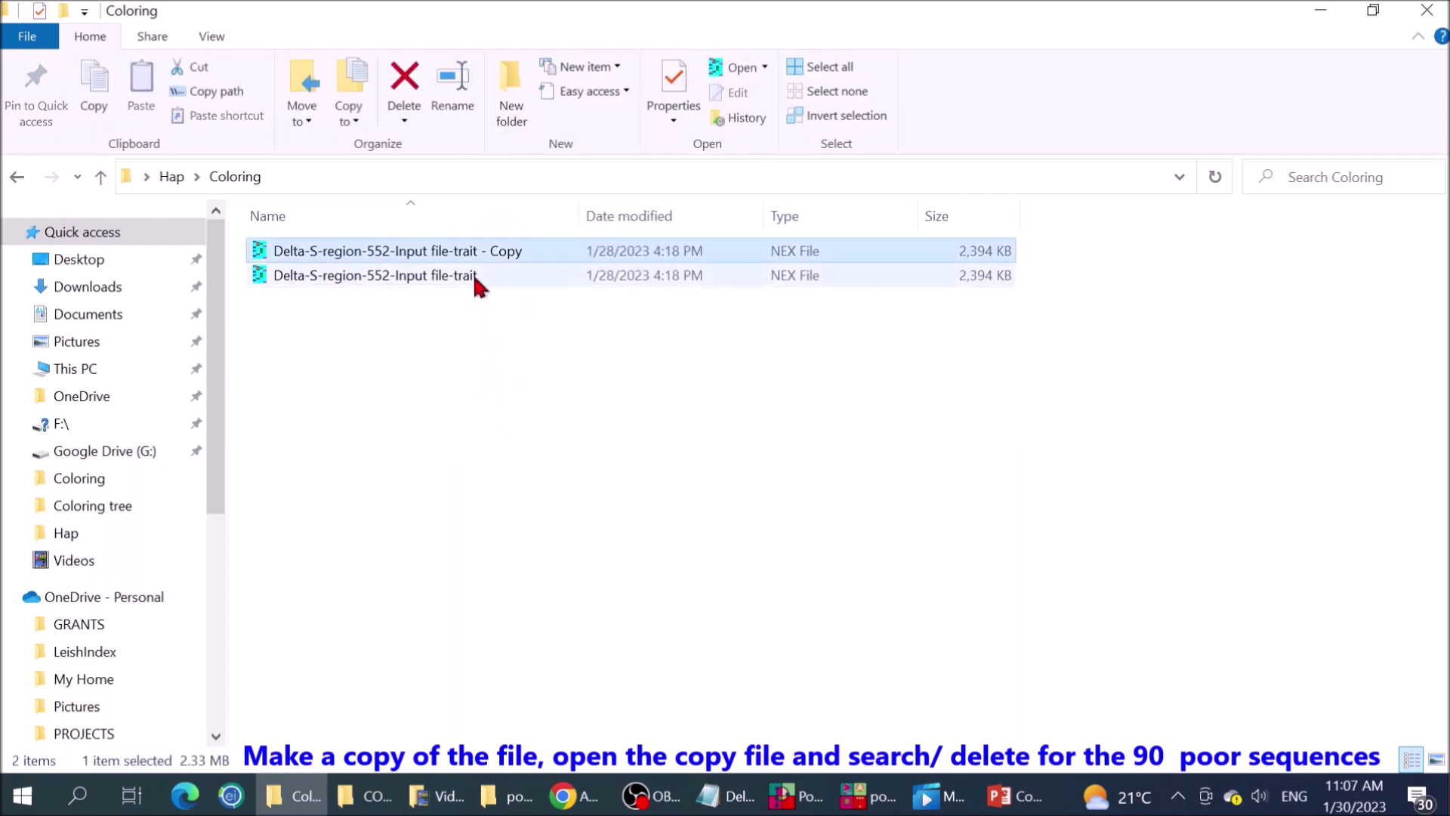
# Rename the copy to 'Delta-S-region-462-Input file- modified-TRAIT'.
pyautogui.click(474, 257)
pyautogui.click(454, 251)
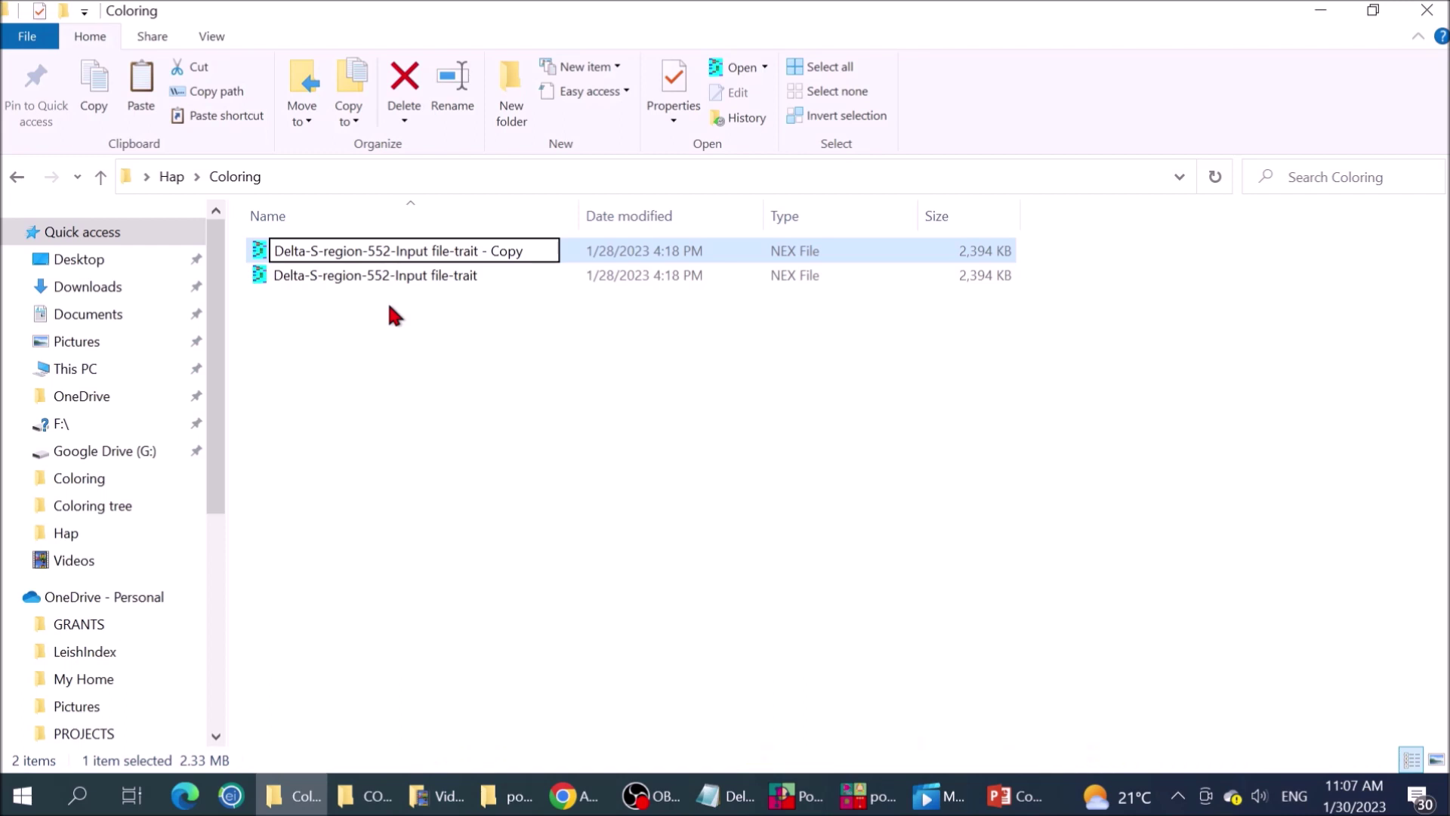
pyautogui.write('462')
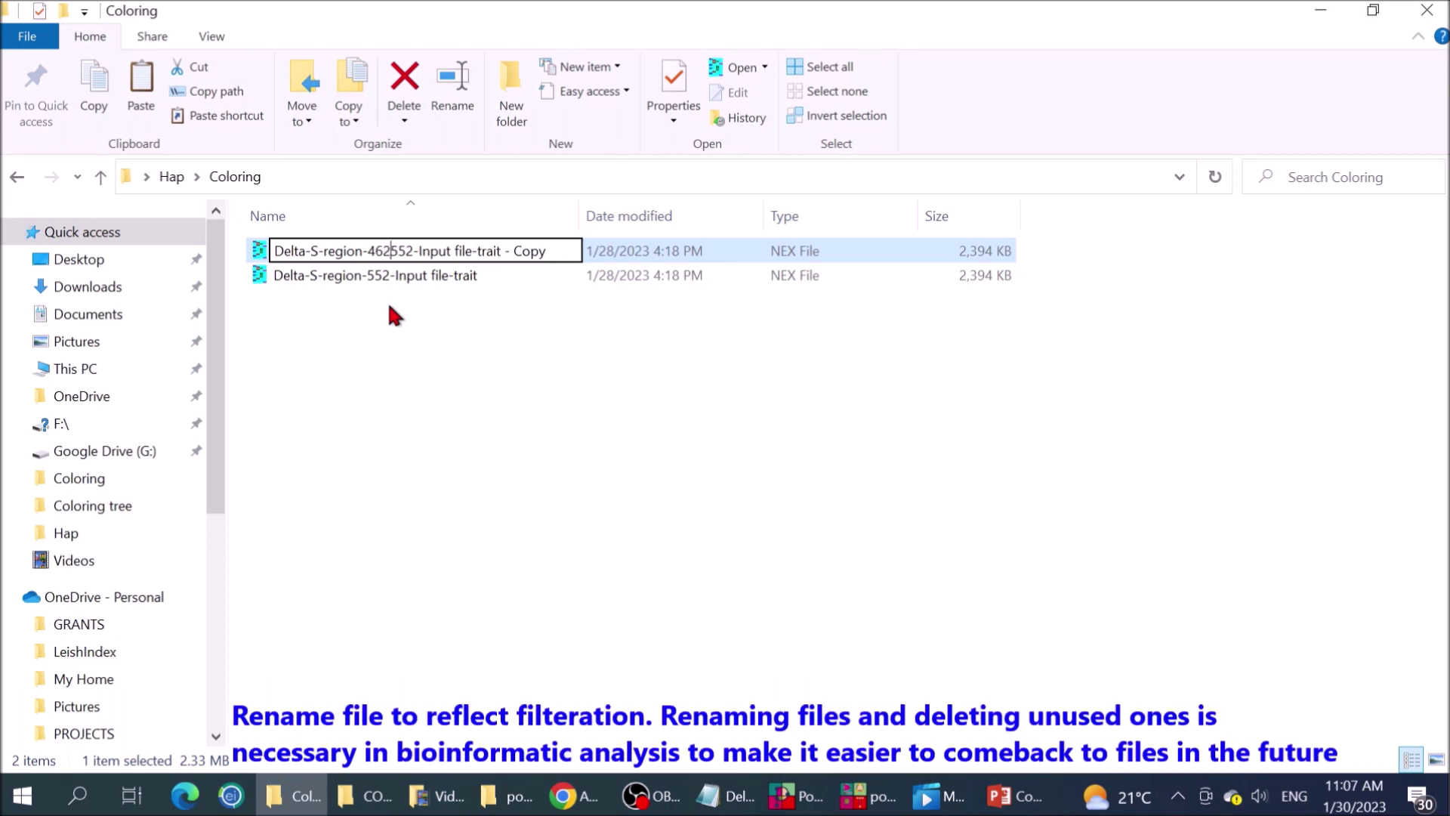
pyautogui.press('Delete')
pyautogui.press('Delete')
pyautogui.press('Delete')
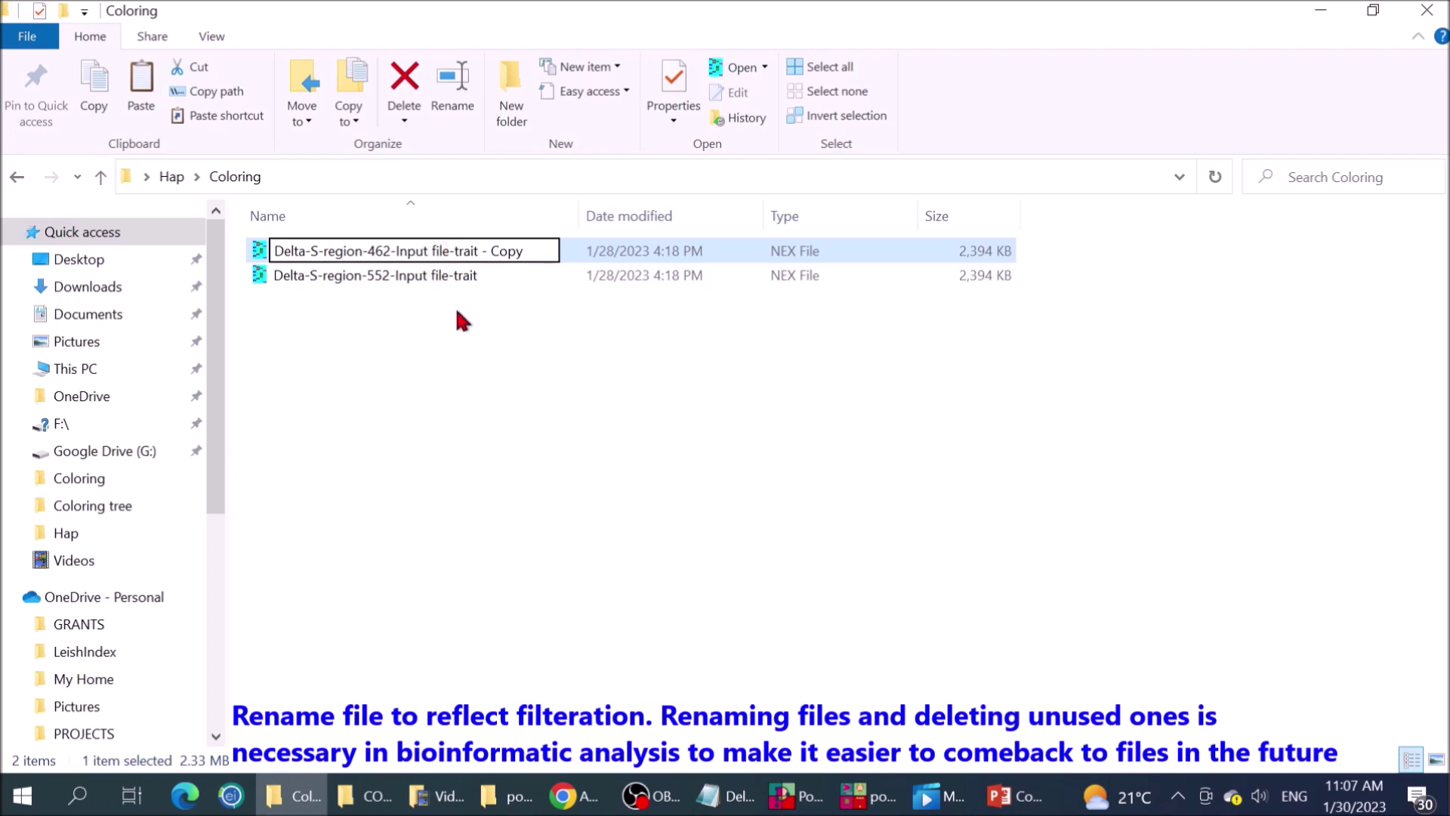
pyautogui.write('- modified-')
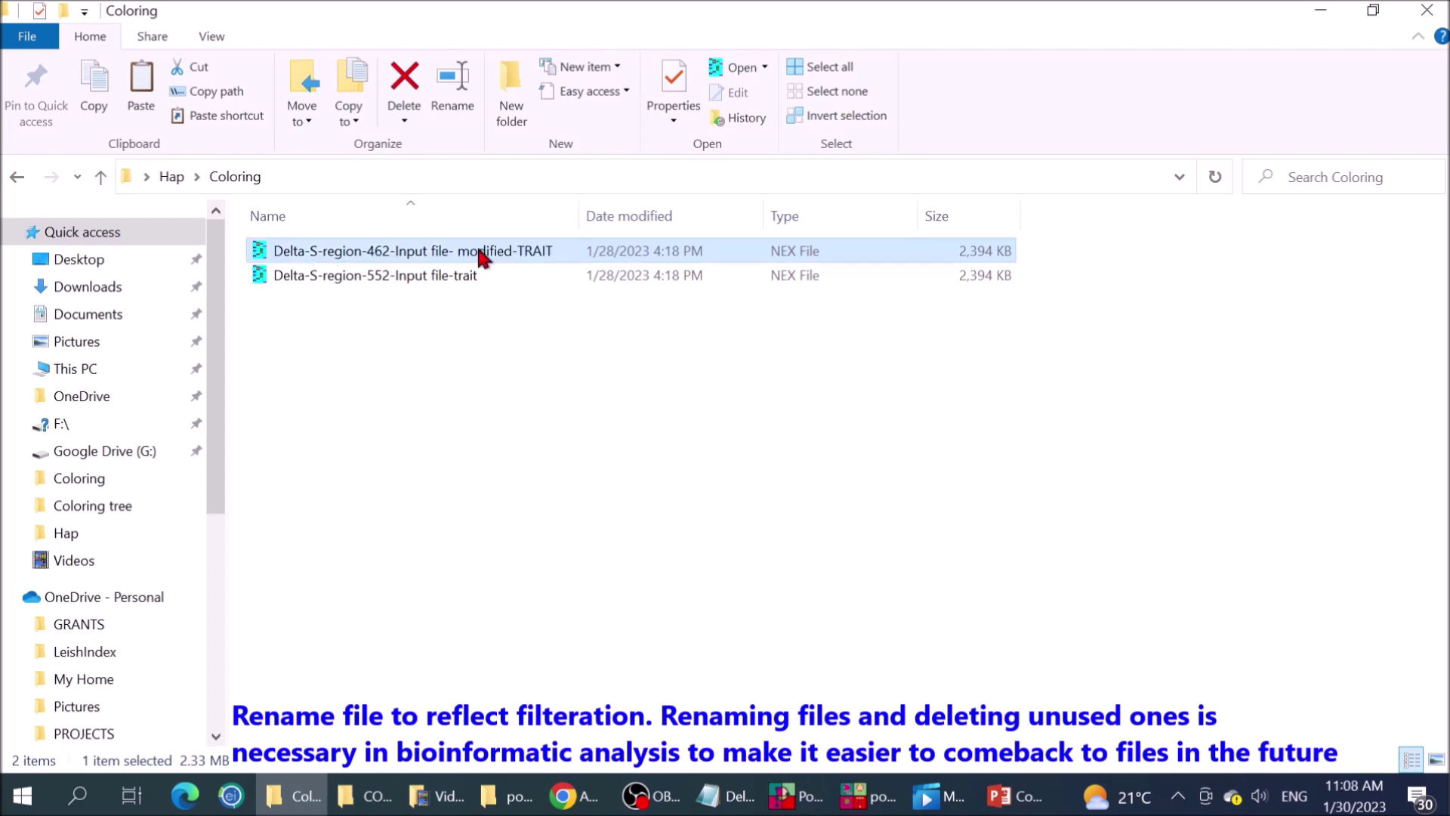
# Open the renamed modified-TRAIT file in Notepad.
pyautogui.rightClick(480, 252)
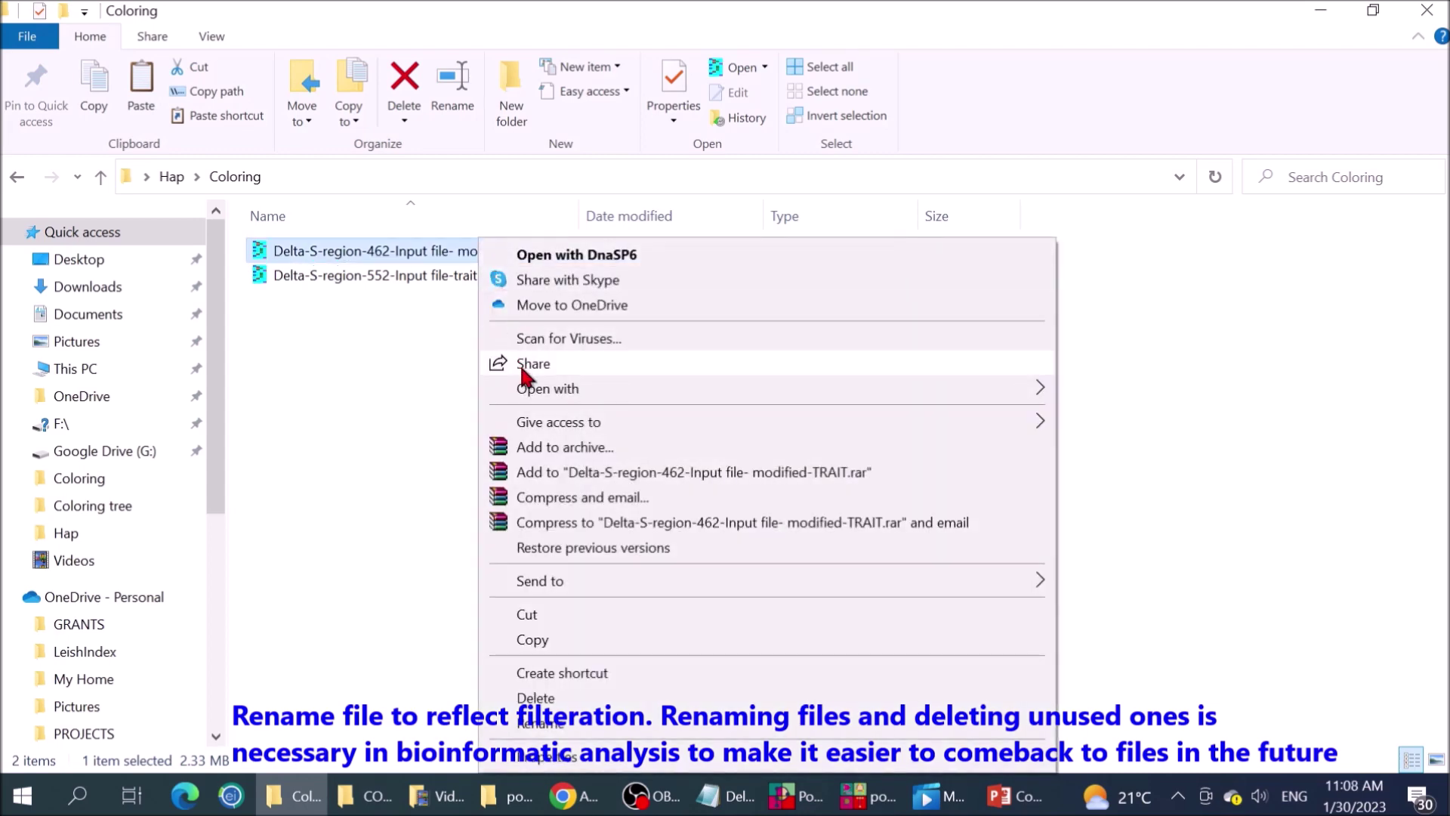
pyautogui.moveTo(716, 393)
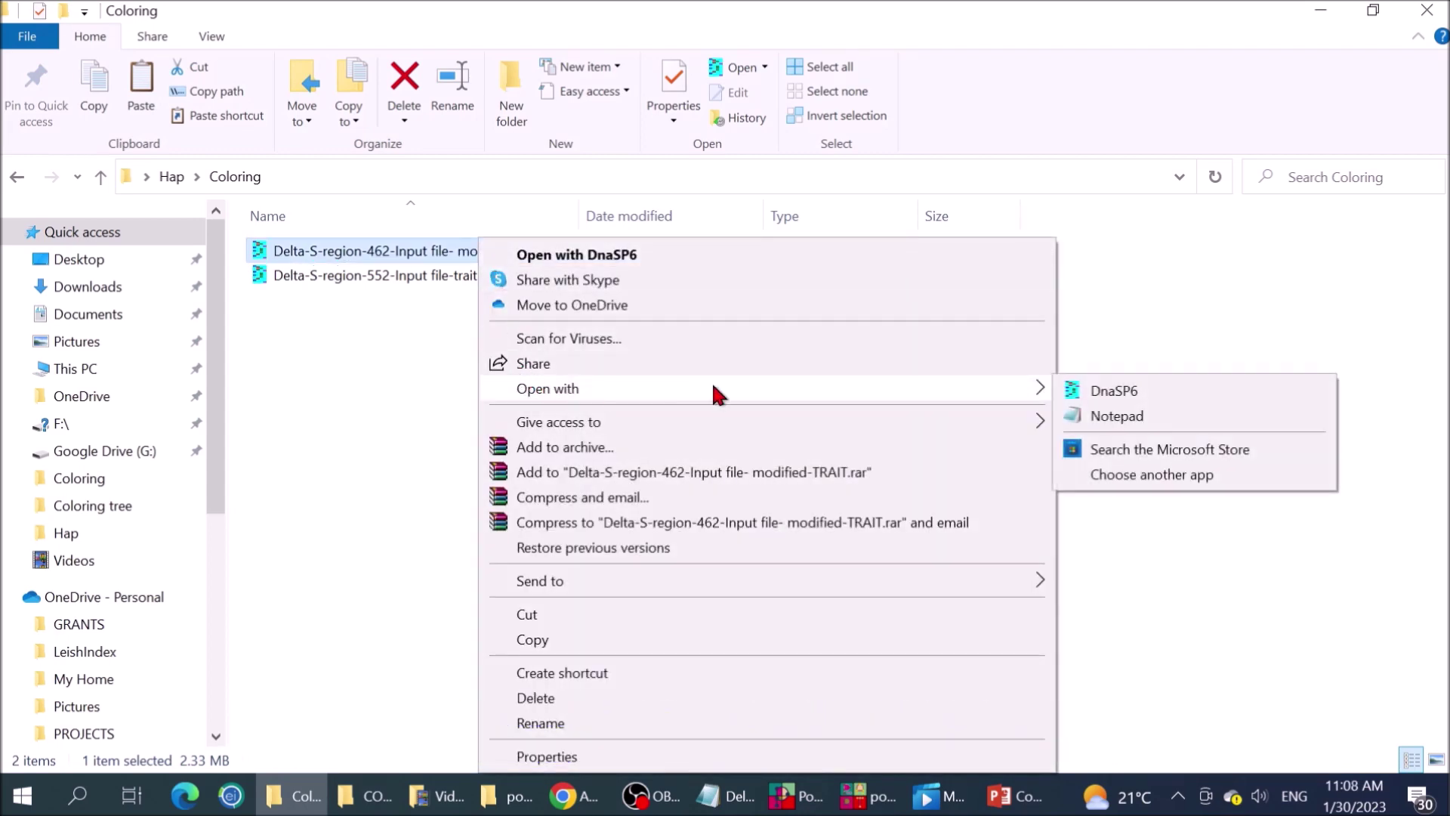
pyautogui.click(1104, 416)
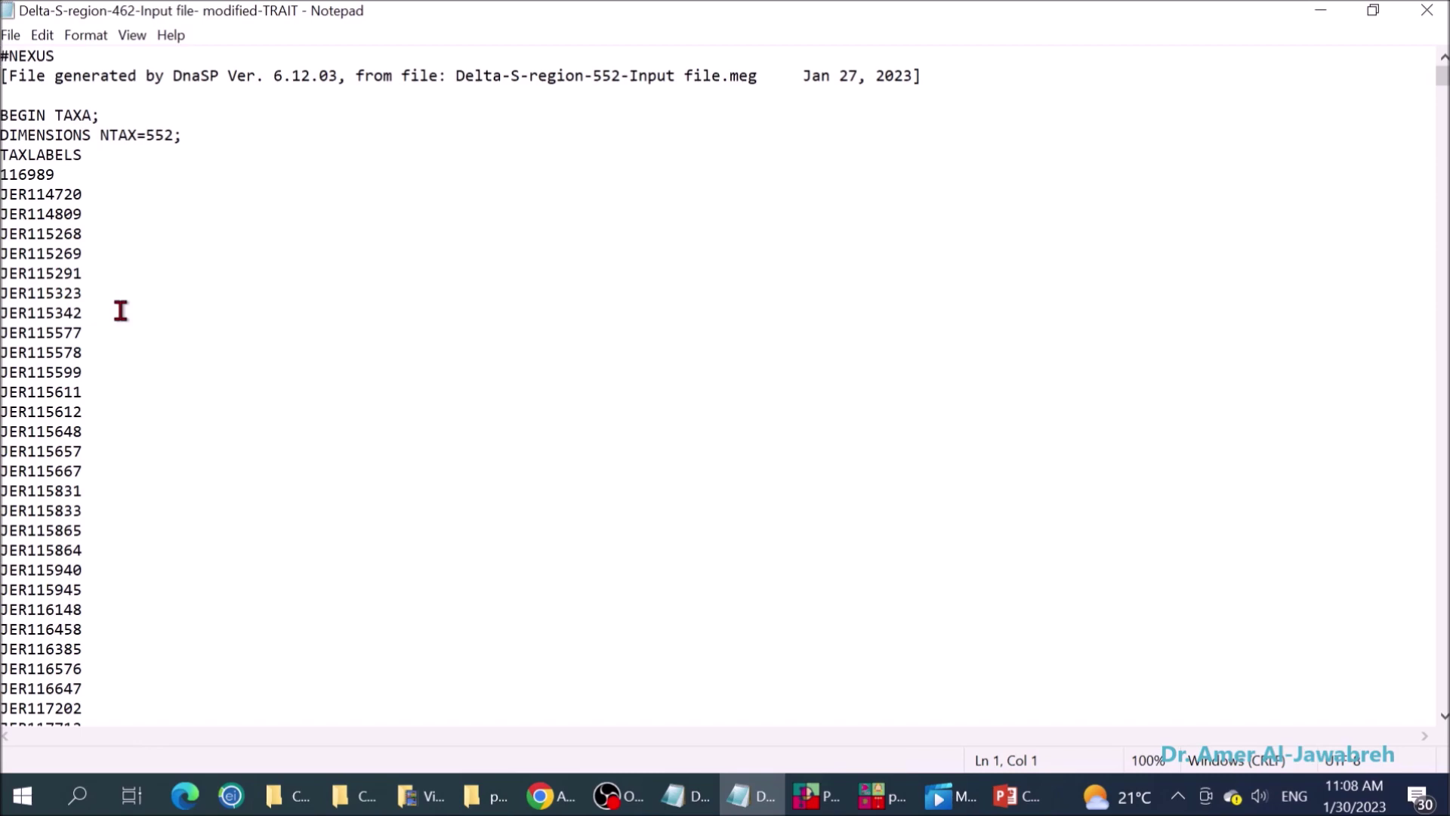
# Copy JNC69637 from the PowerPoint slide and return to the Delta-S-region-462 file in Notepad.
pyautogui.click(1012, 795)
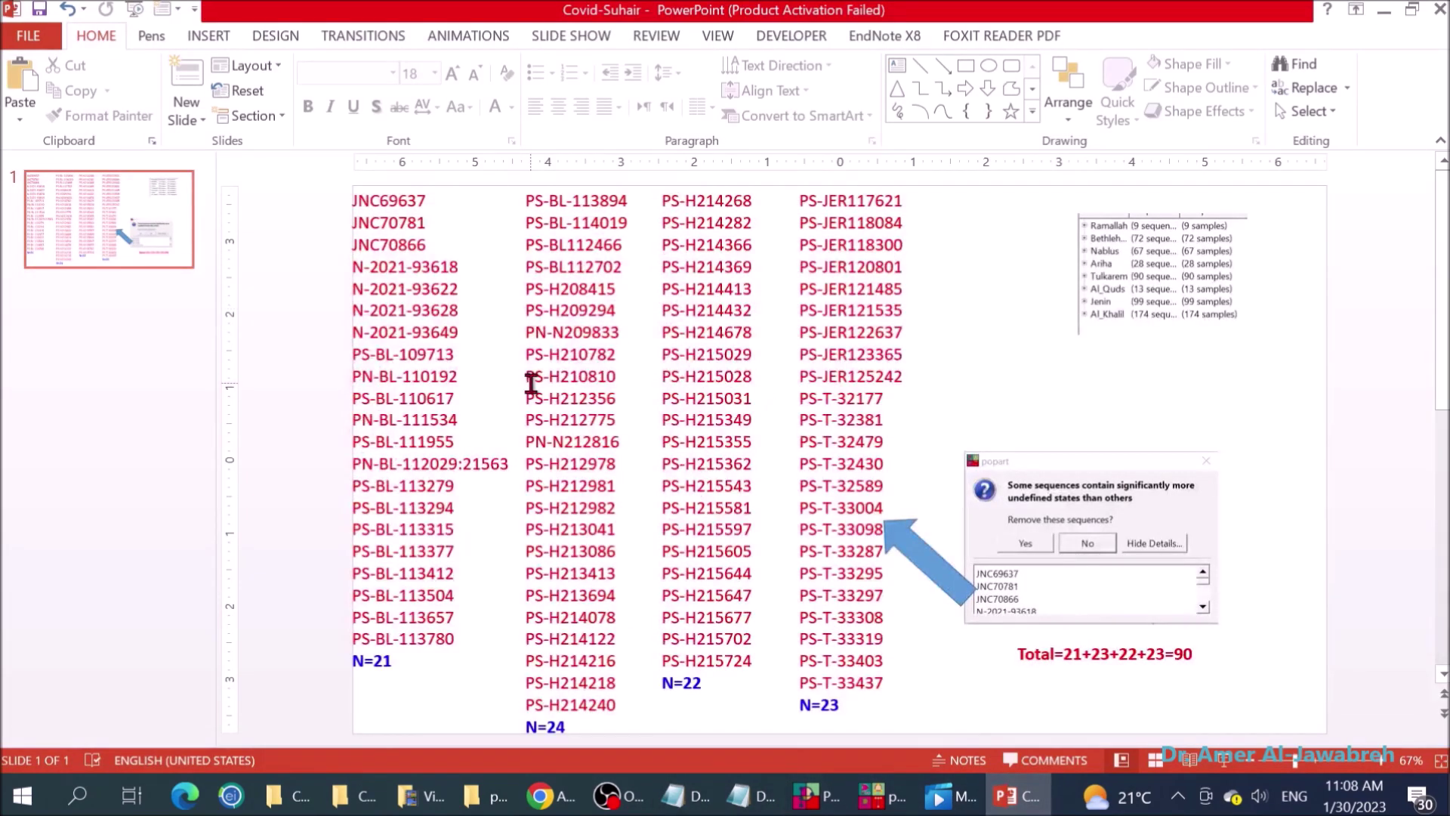
pyautogui.moveTo(421, 204)
pyautogui.mouseDown()
pyautogui.moveTo(382, 202)
pyautogui.moveTo(434, 204)
pyautogui.mouseUp()
pyautogui.rightClick(419, 201)
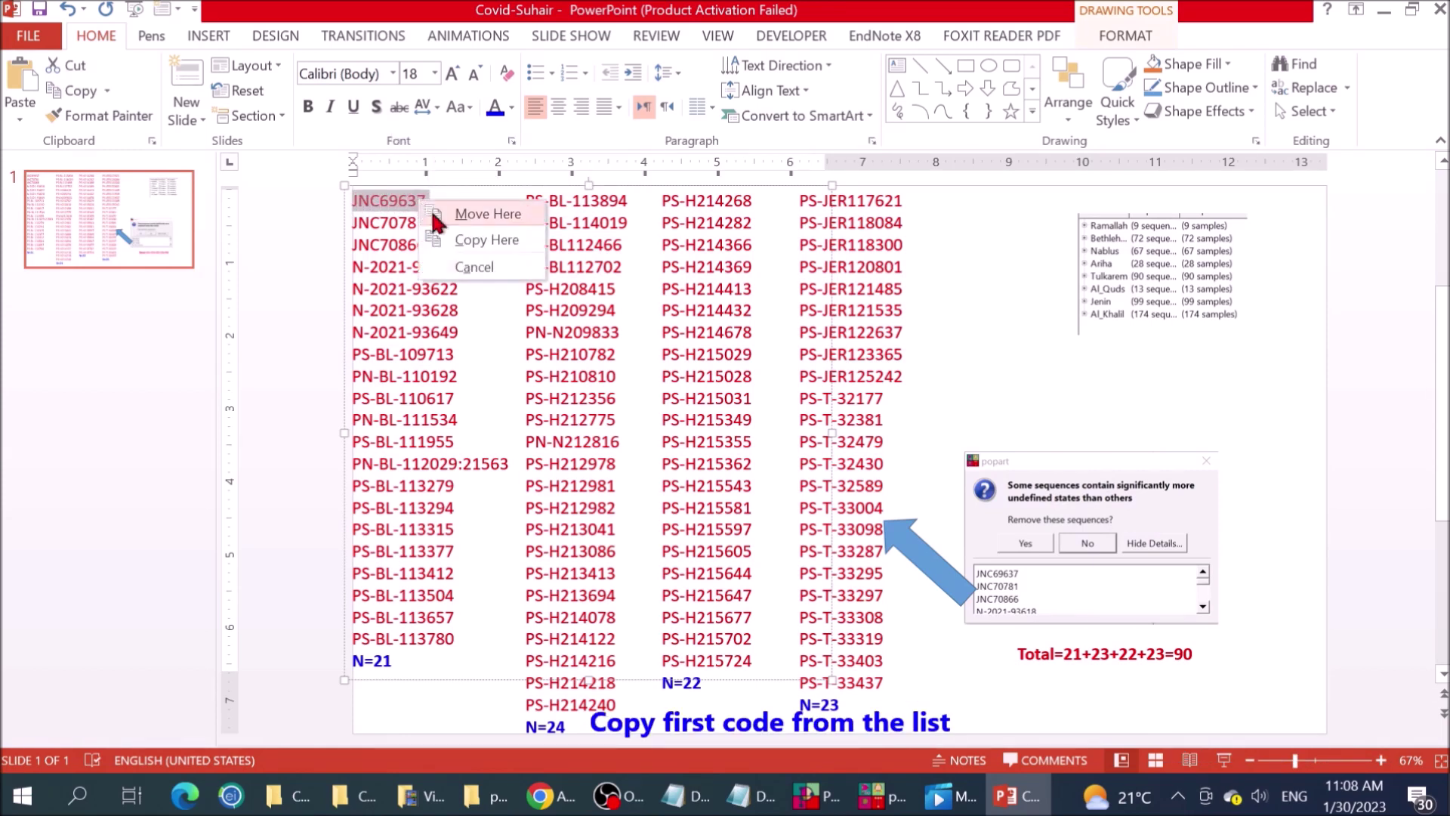
pyautogui.click(95, 99)
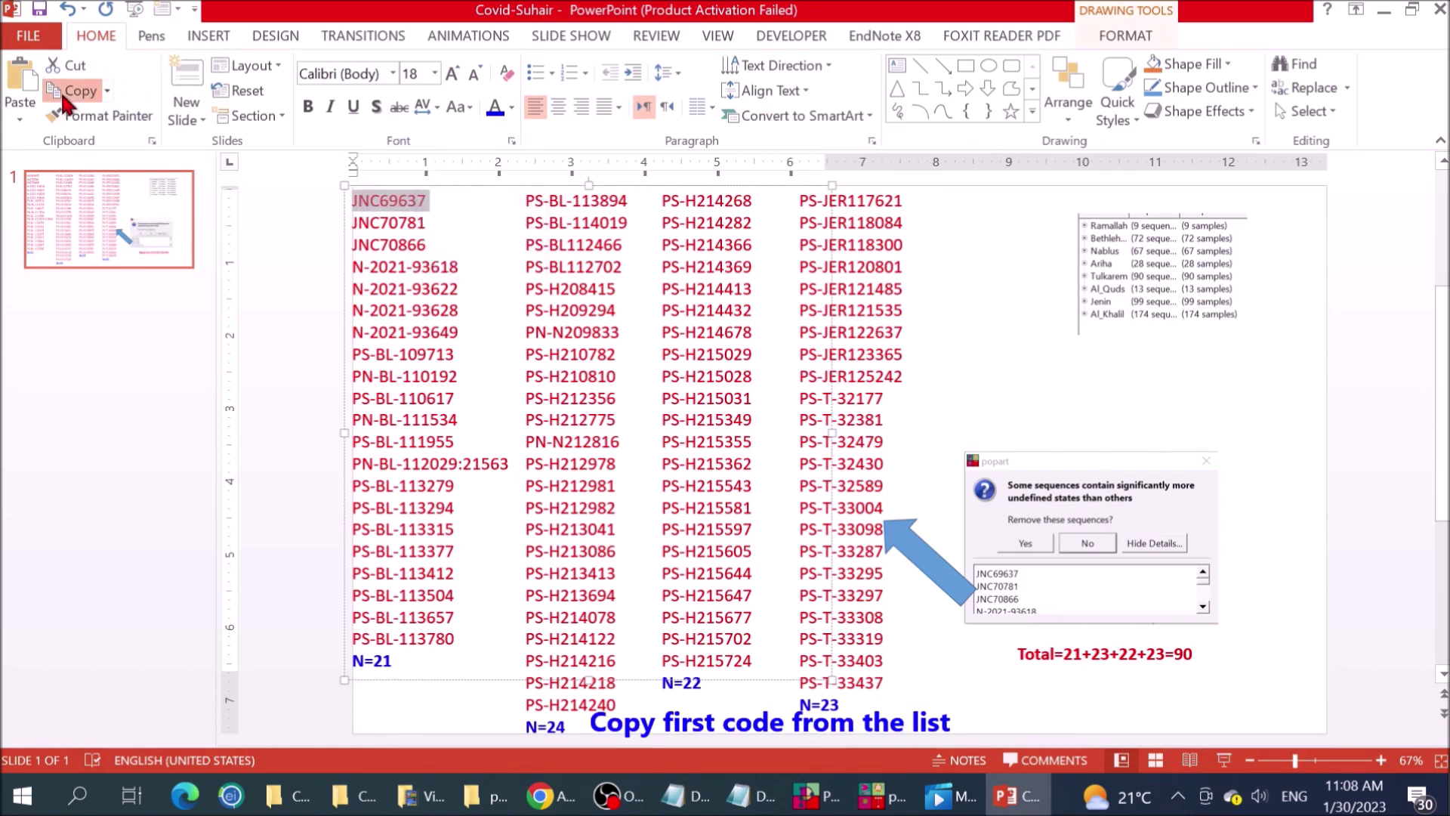
pyautogui.click(716, 799)
pyautogui.click(755, 794)
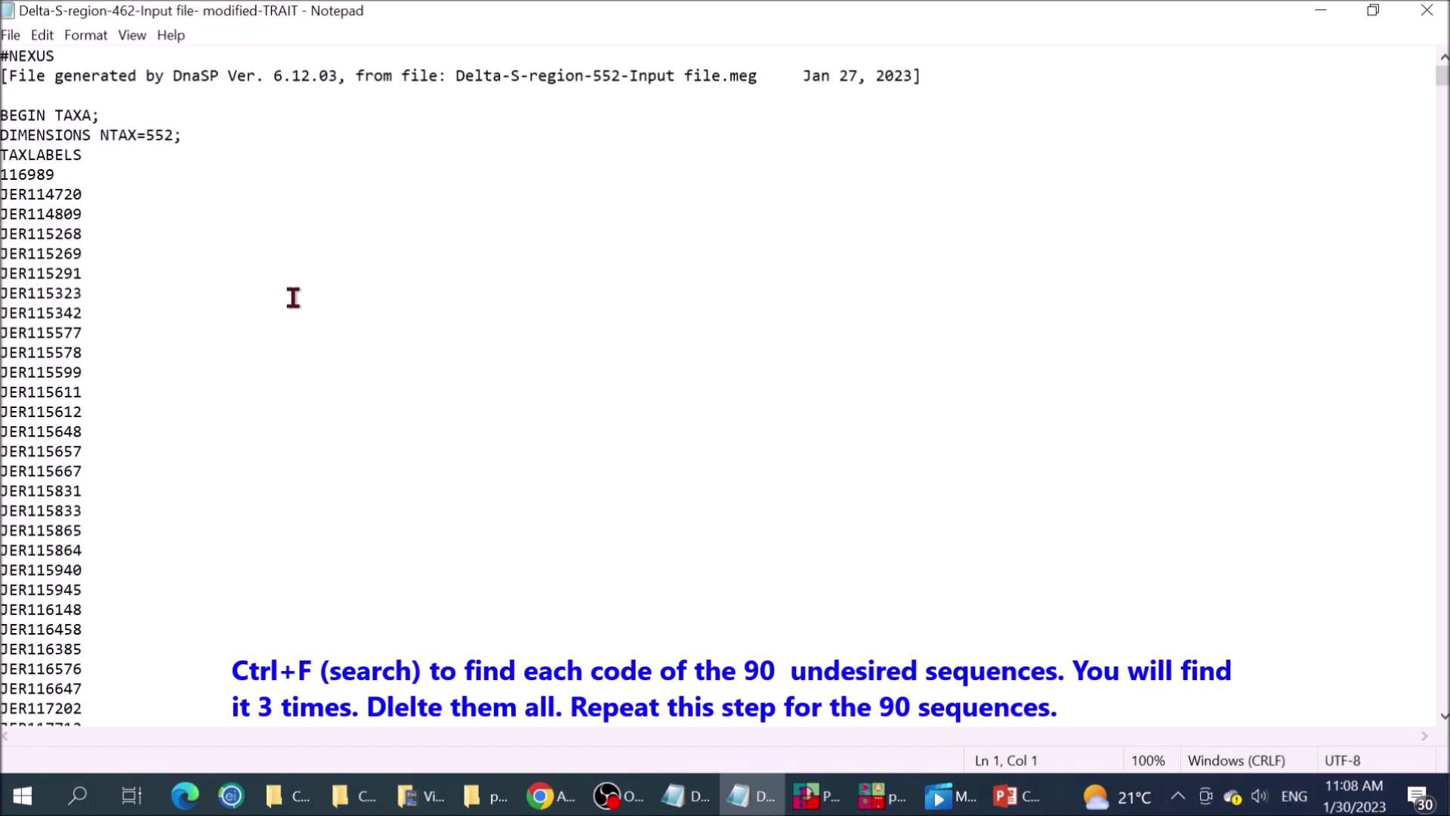
# Search the file for JNC69637 and delete its taxon label.
pyautogui.click(42, 35)
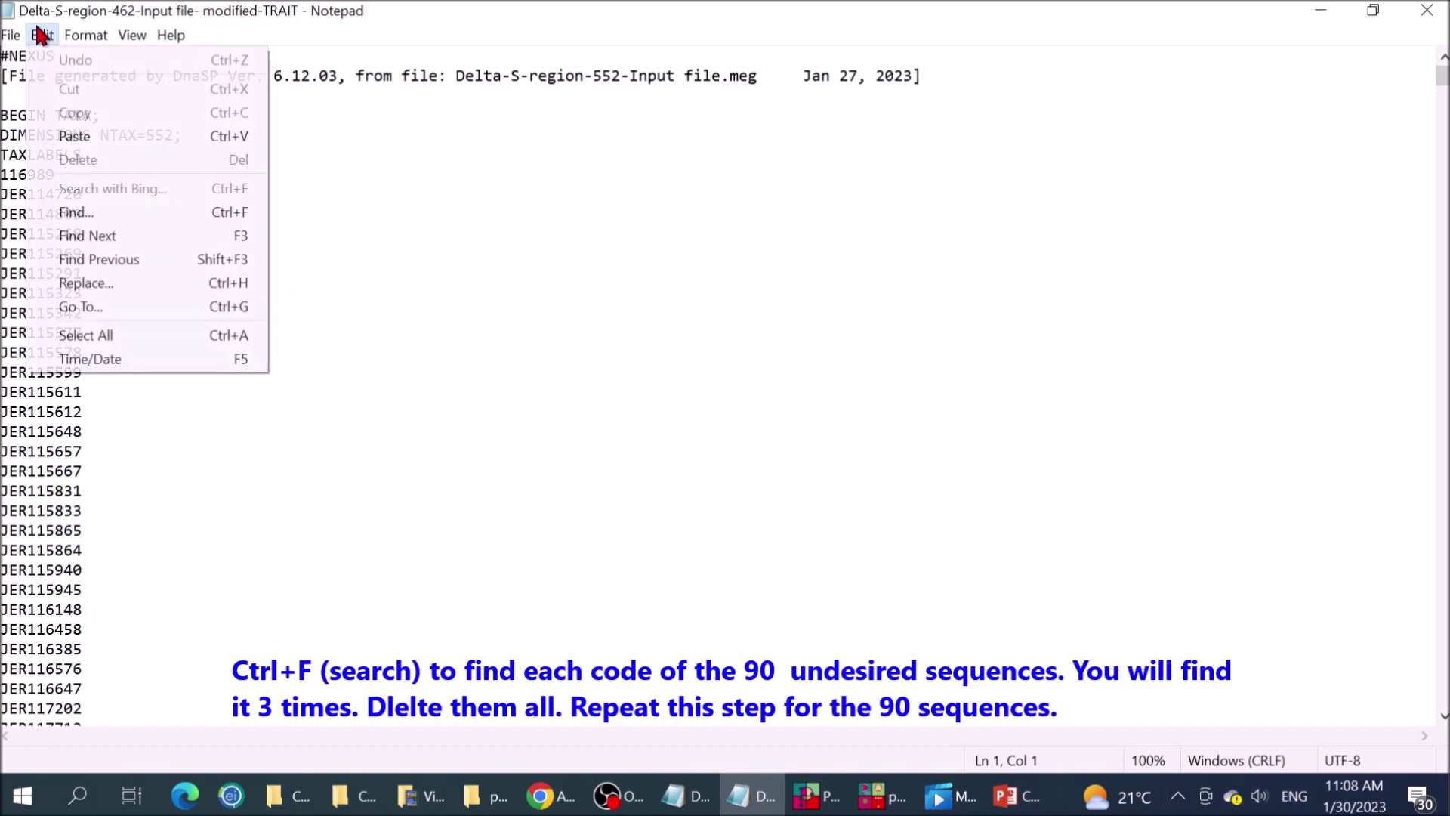
pyautogui.click(79, 212)
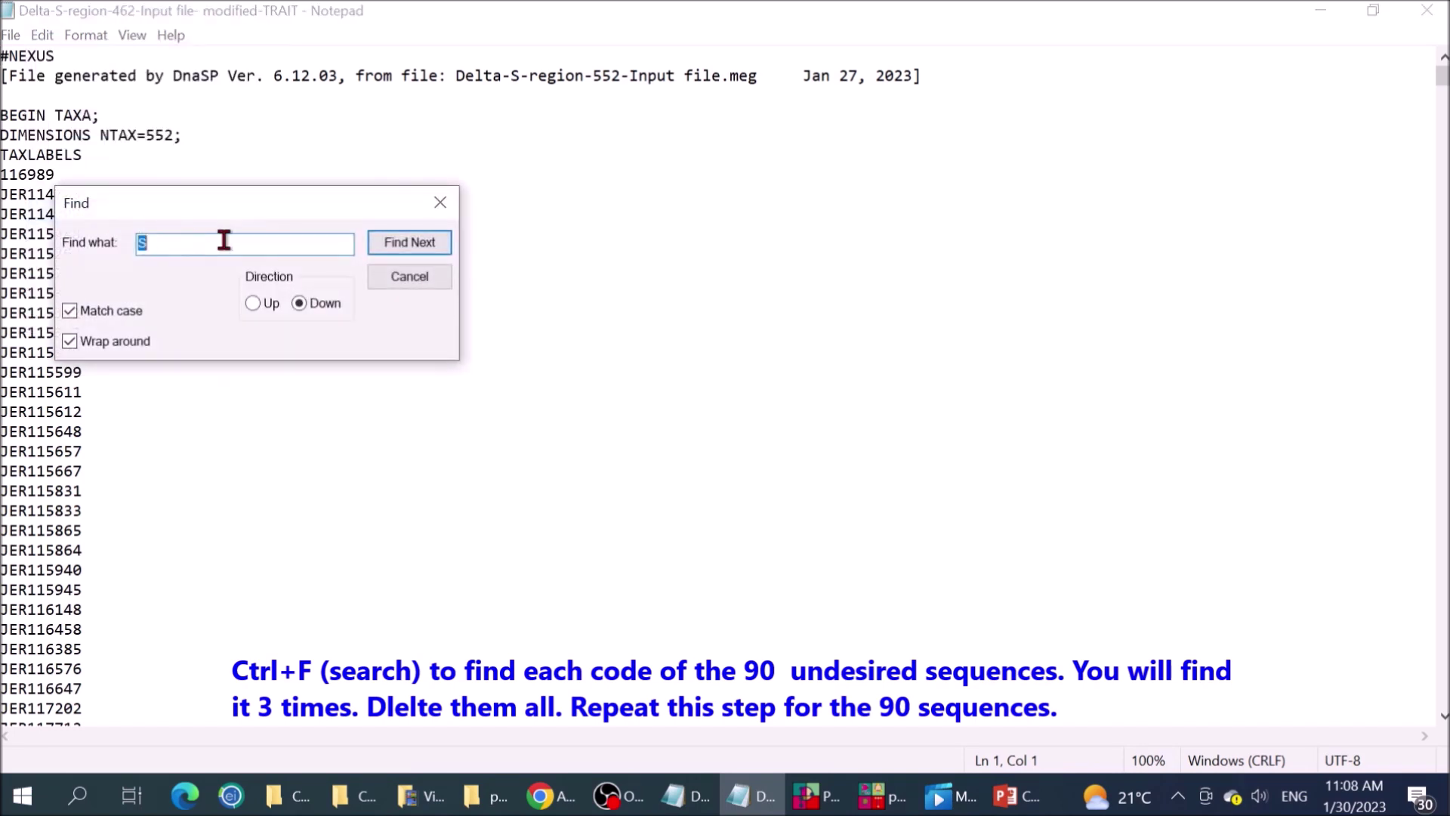
pyautogui.hotkey('ctrl', 'v')
pyautogui.moveTo(230, 200); pyautogui.dragTo(474, 172)
pyautogui.click(628, 207)
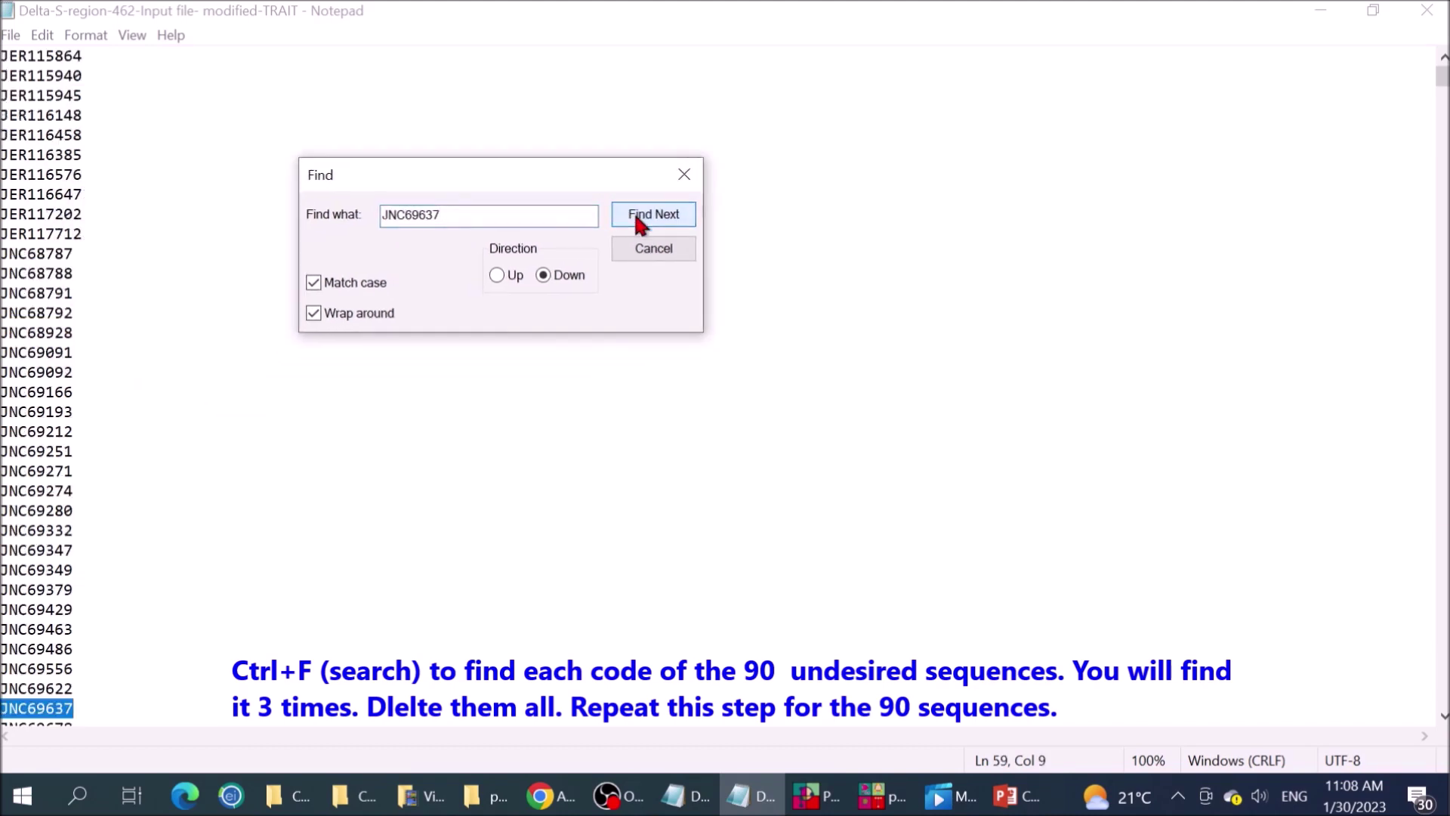
pyautogui.scroll(-1, 136, 710)
pyautogui.click(81, 645)
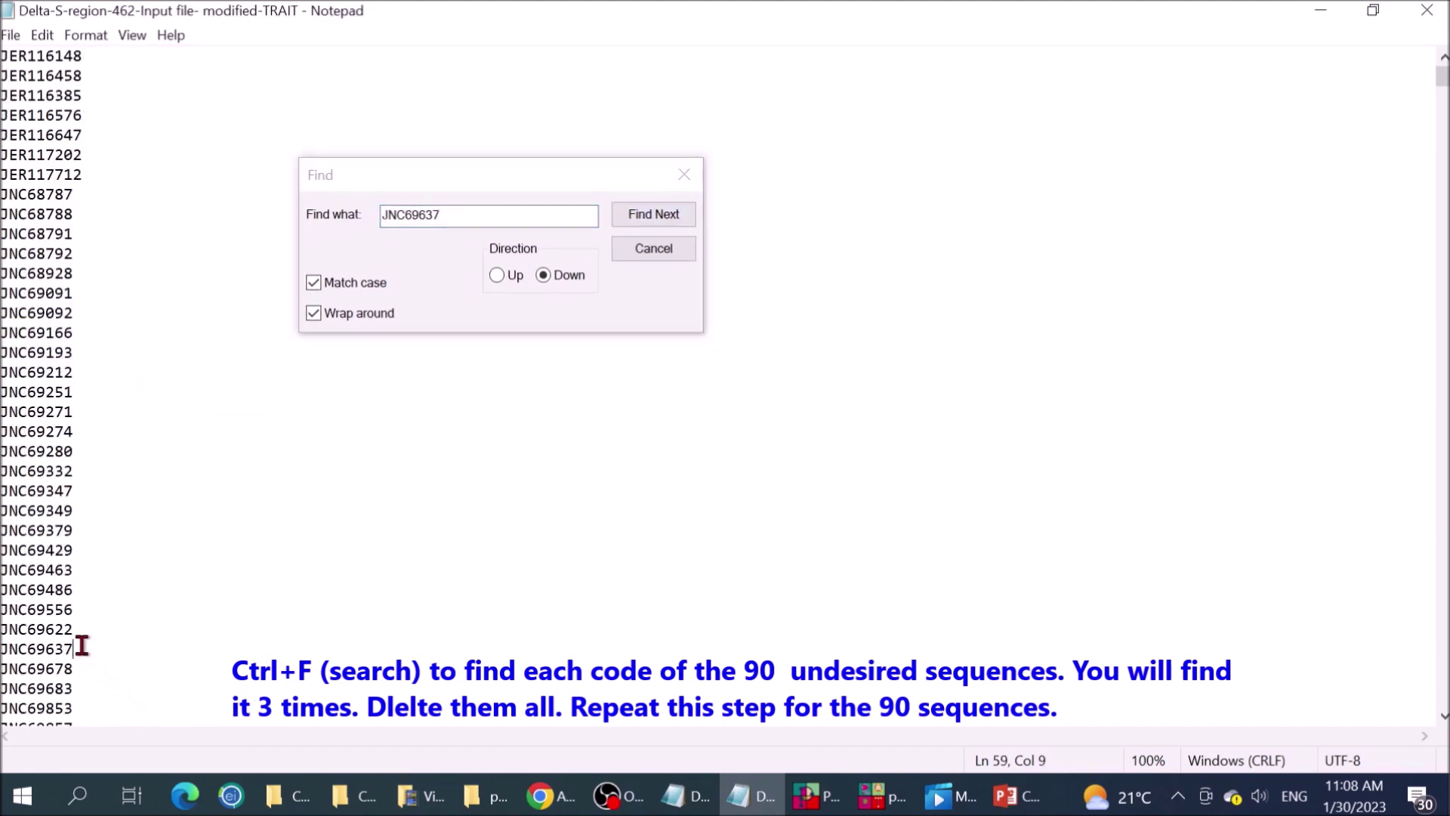
pyautogui.press('Delete')
pyautogui.press('Delete')
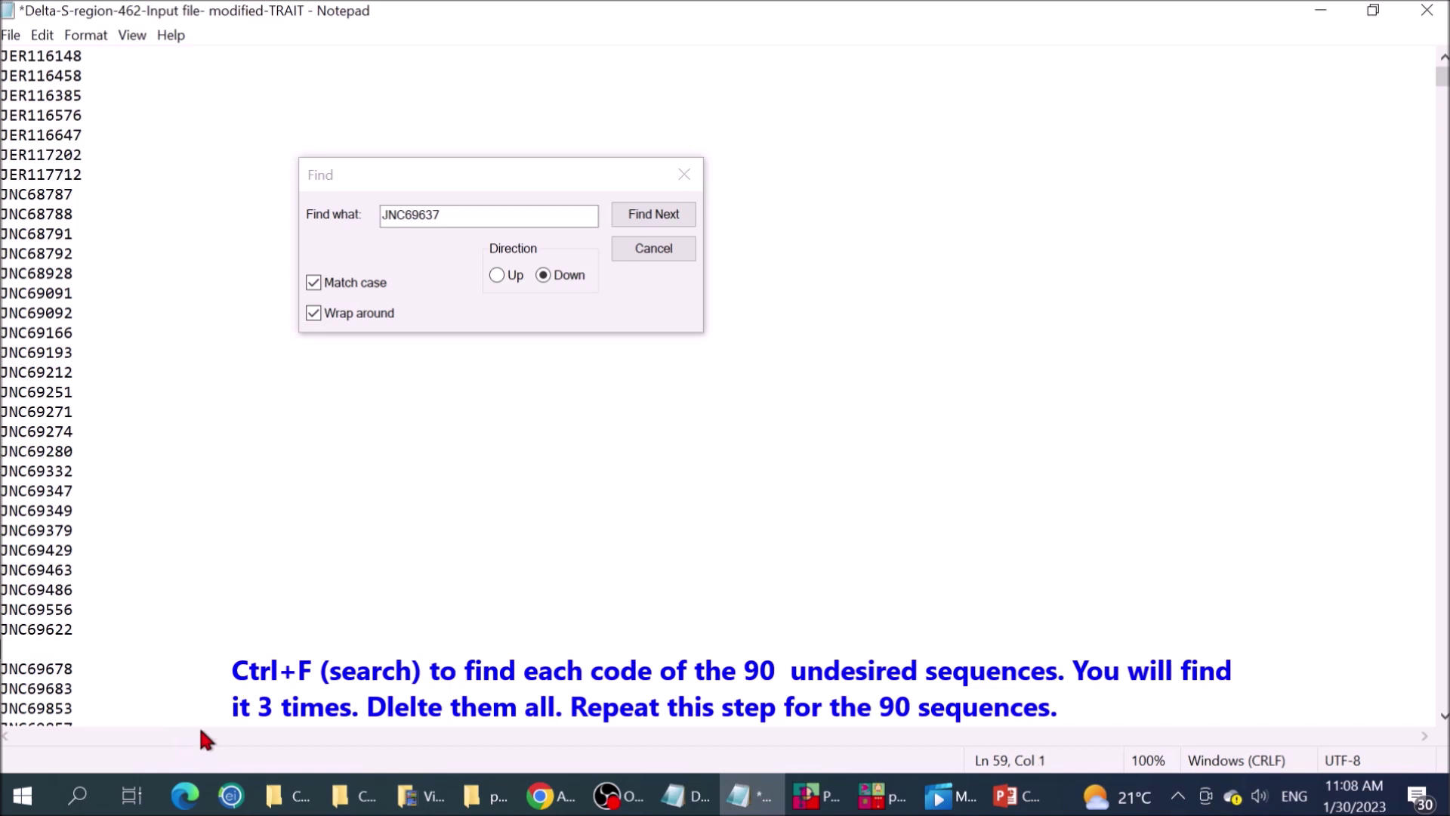
# Find the next JNC69637 occurrence and delete its whole sequence block.
pyautogui.click(477, 219)
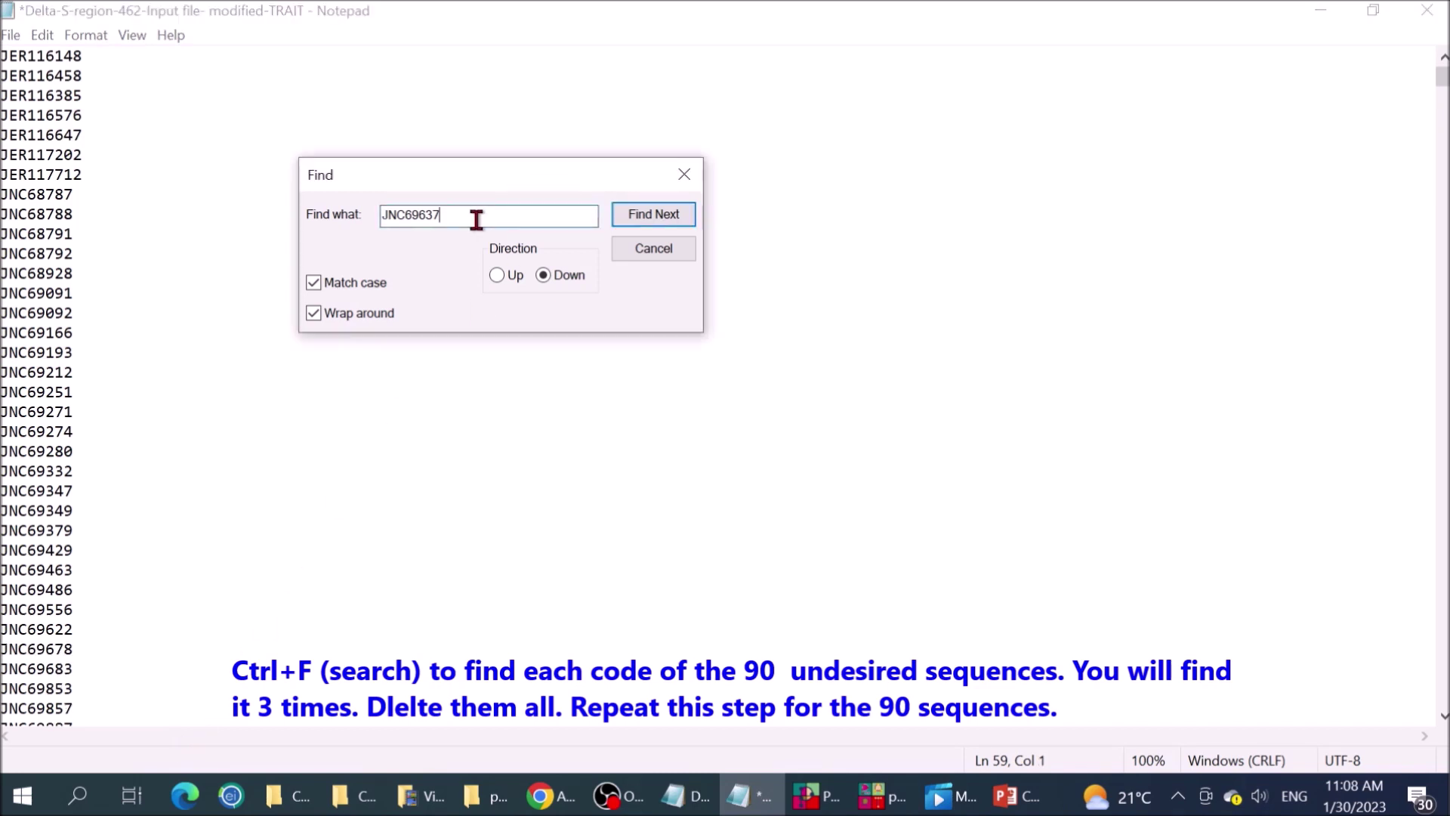
pyautogui.press('Return')
pyautogui.scroll(-2, 28, 708)
pyautogui.scroll(-3, 28, 709)
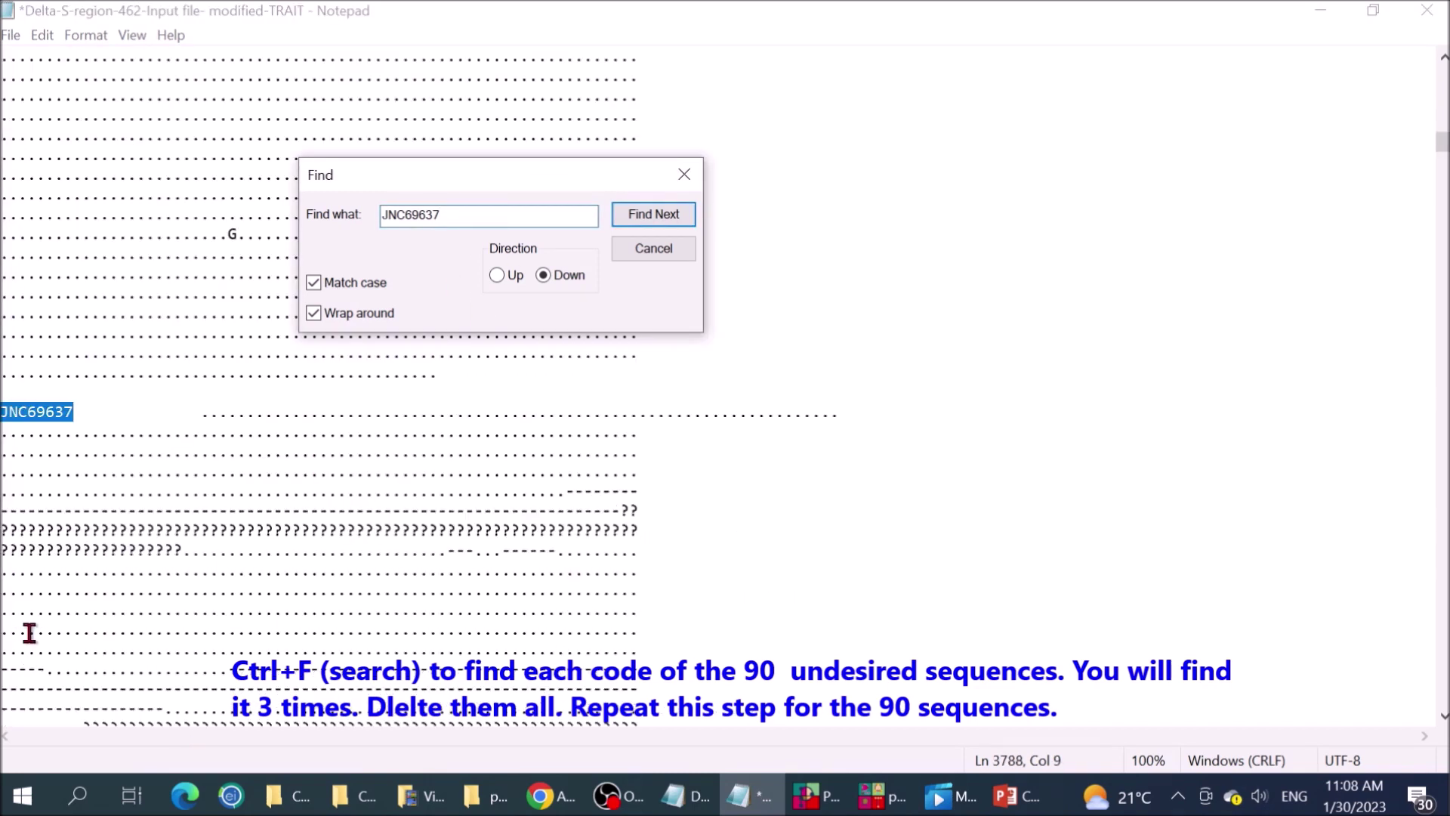
pyautogui.click(4, 411)
pyautogui.moveTo(3, 412); pyautogui.dragTo(441, 358)
pyautogui.press('Delete')
pyautogui.scroll(4, 301, 395)
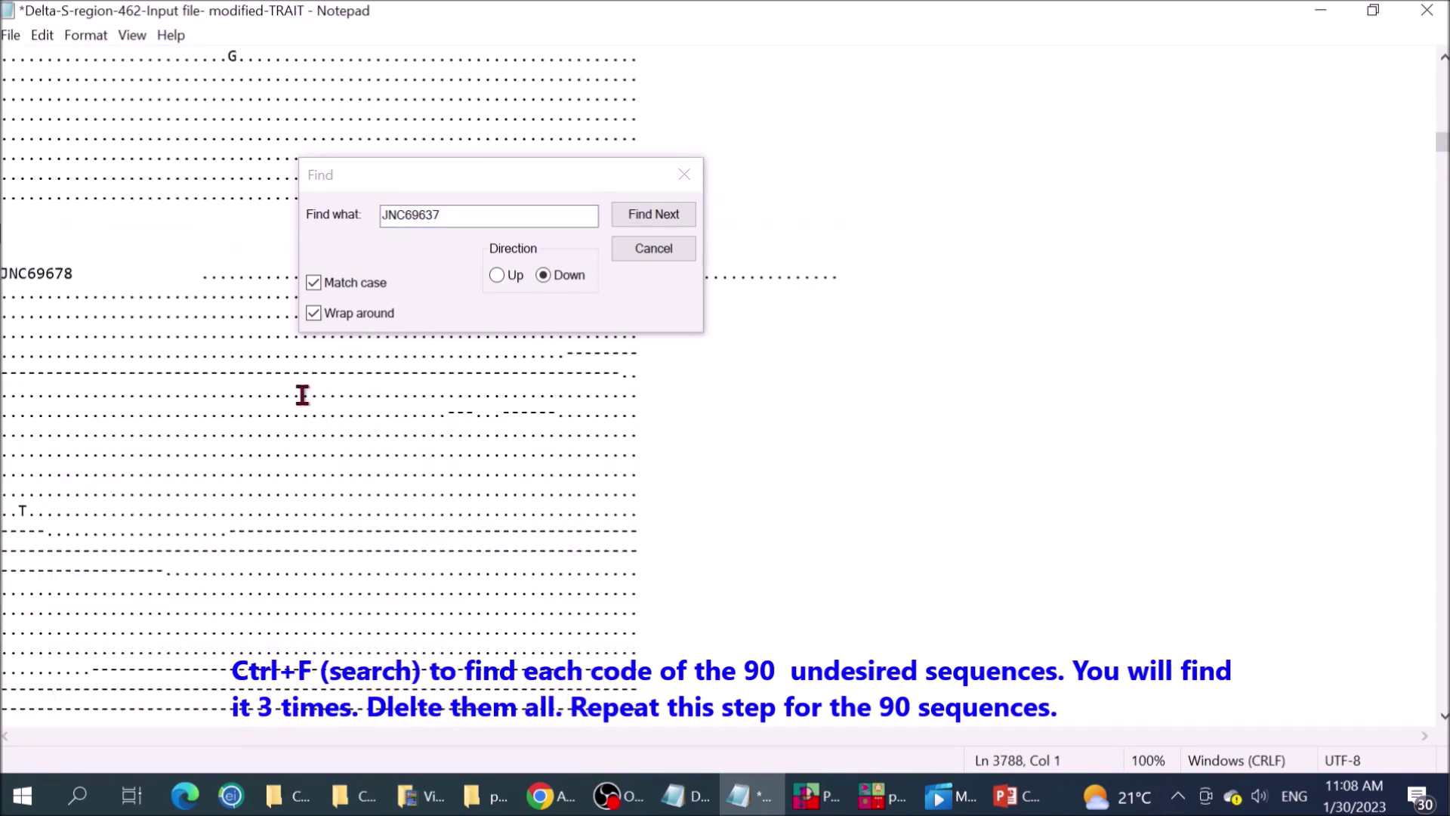
pyautogui.scroll(-1, 302, 395)
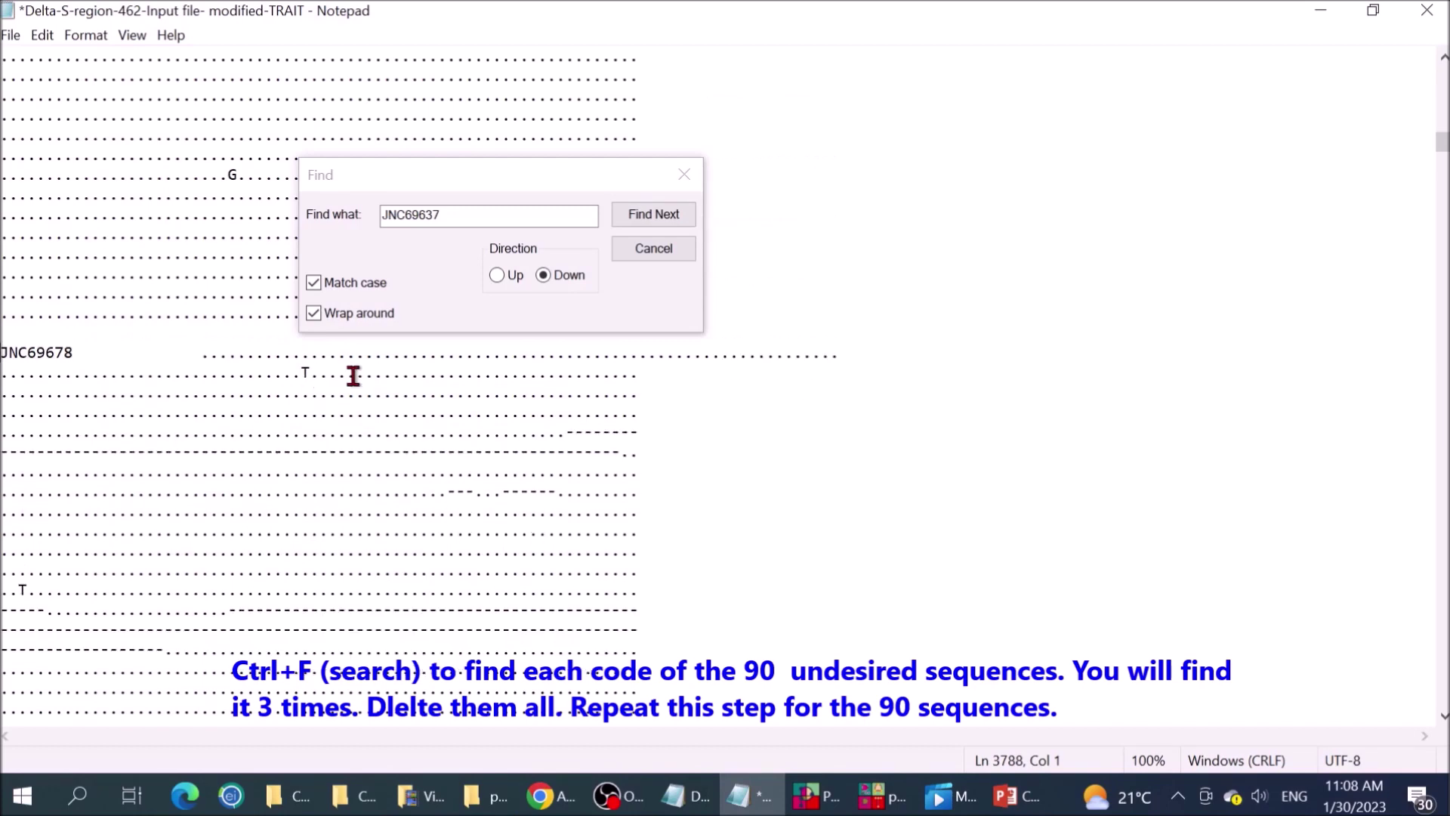
# Delete the JNC69637 trait line and confirm no occurrences remain.
pyautogui.click(467, 214)
pyautogui.press('Return')
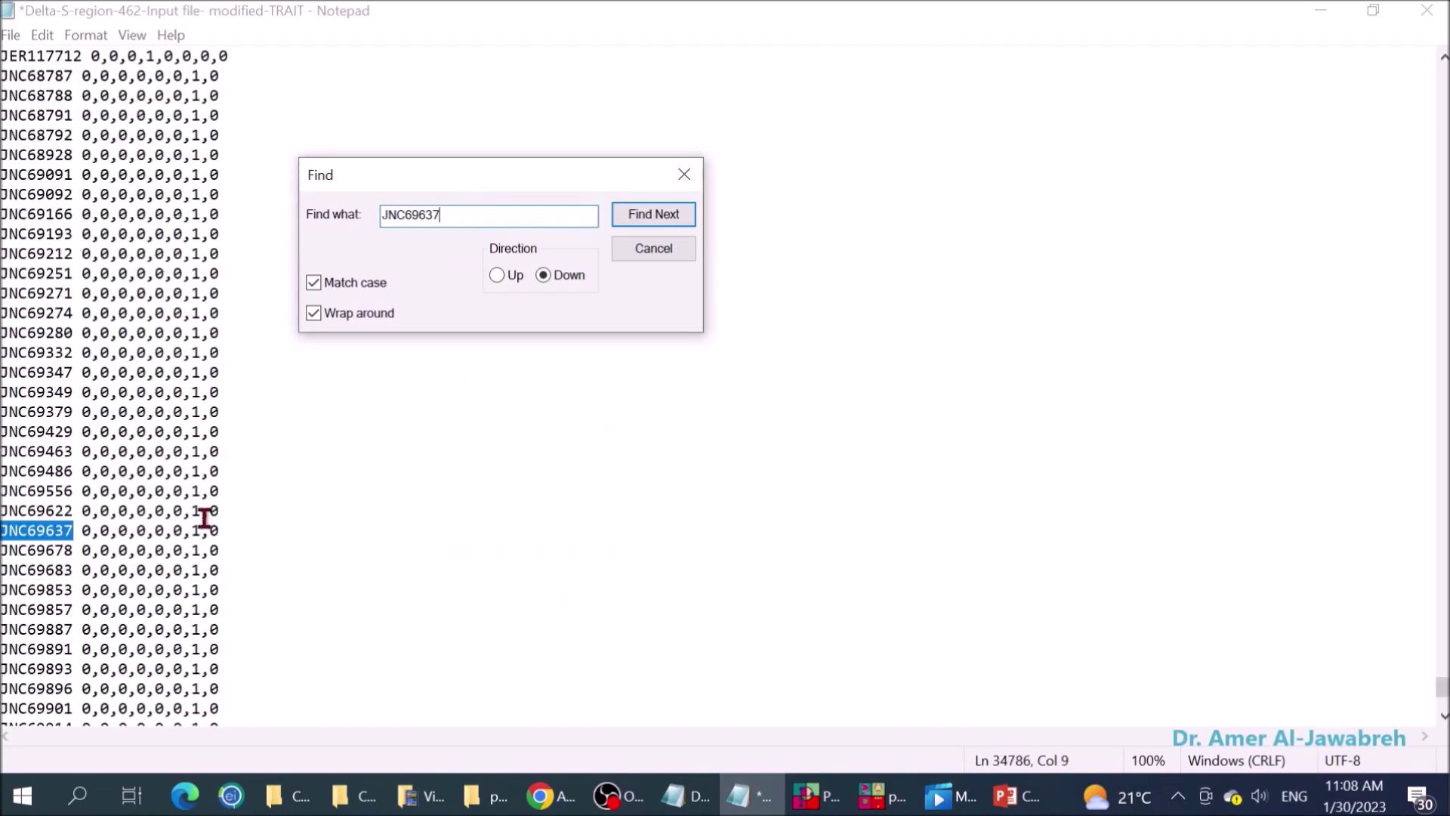
pyautogui.moveTo(217, 530); pyautogui.dragTo(1, 531)
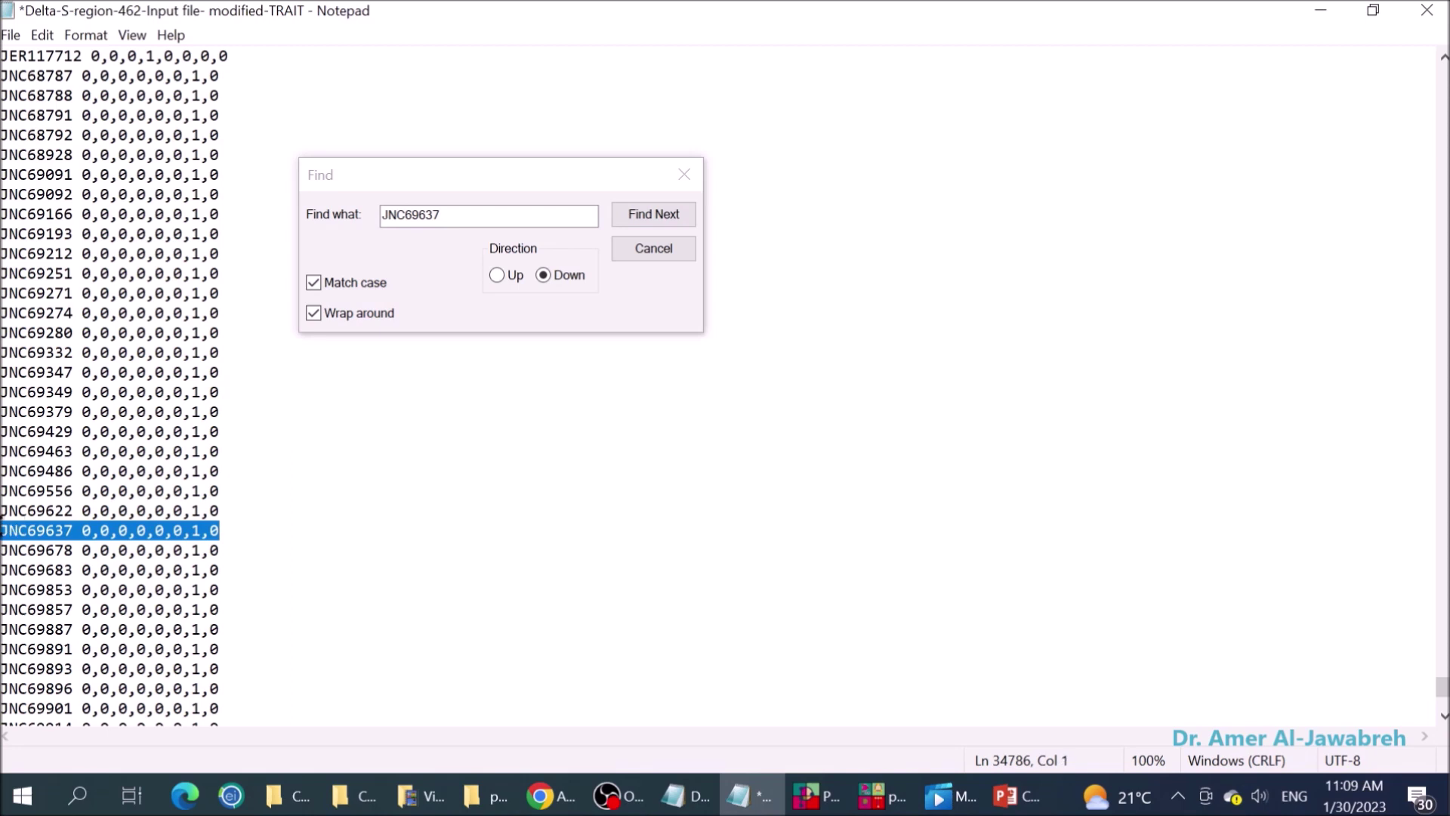
pyautogui.press('Delete')
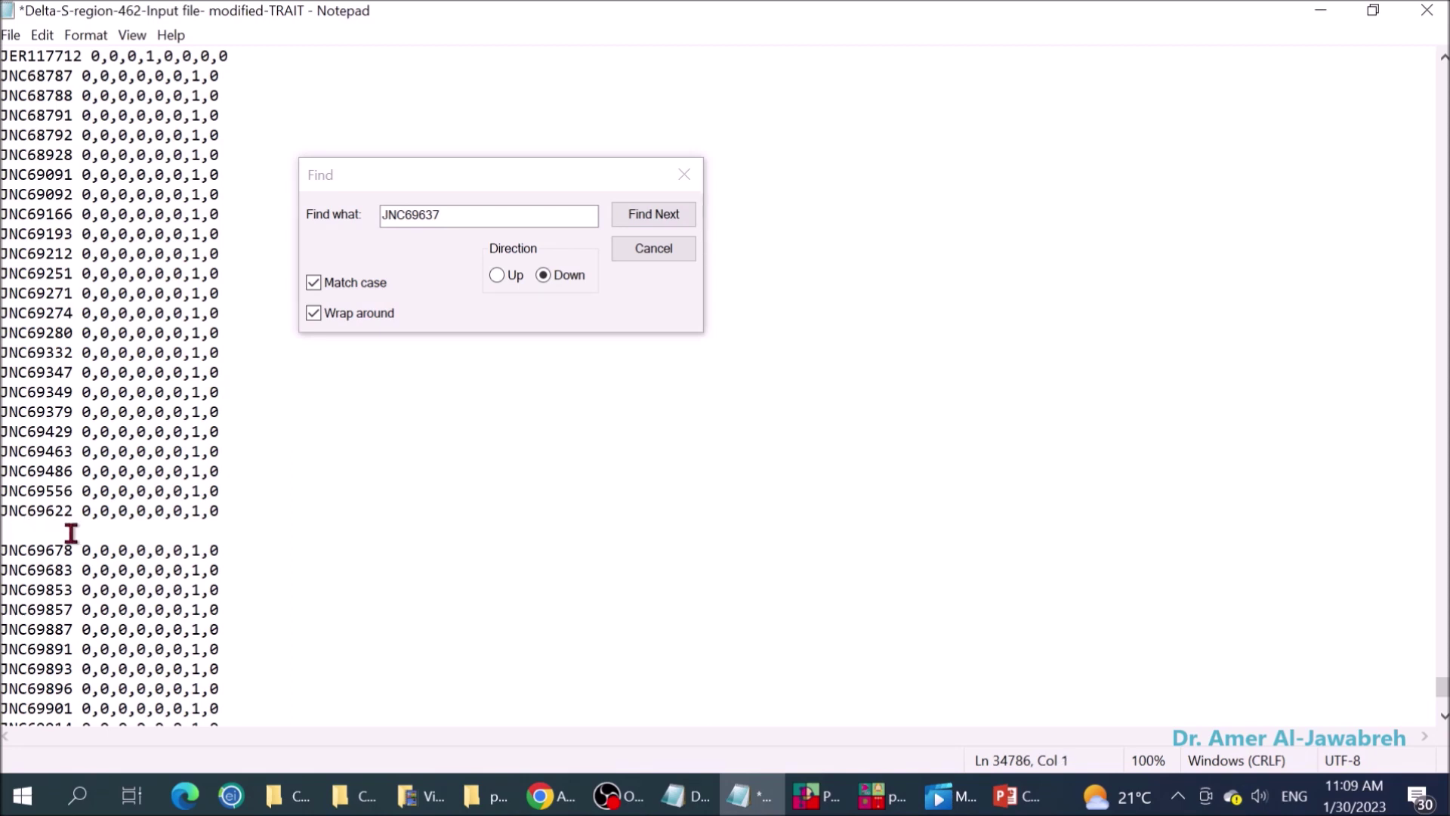
pyautogui.press('Delete')
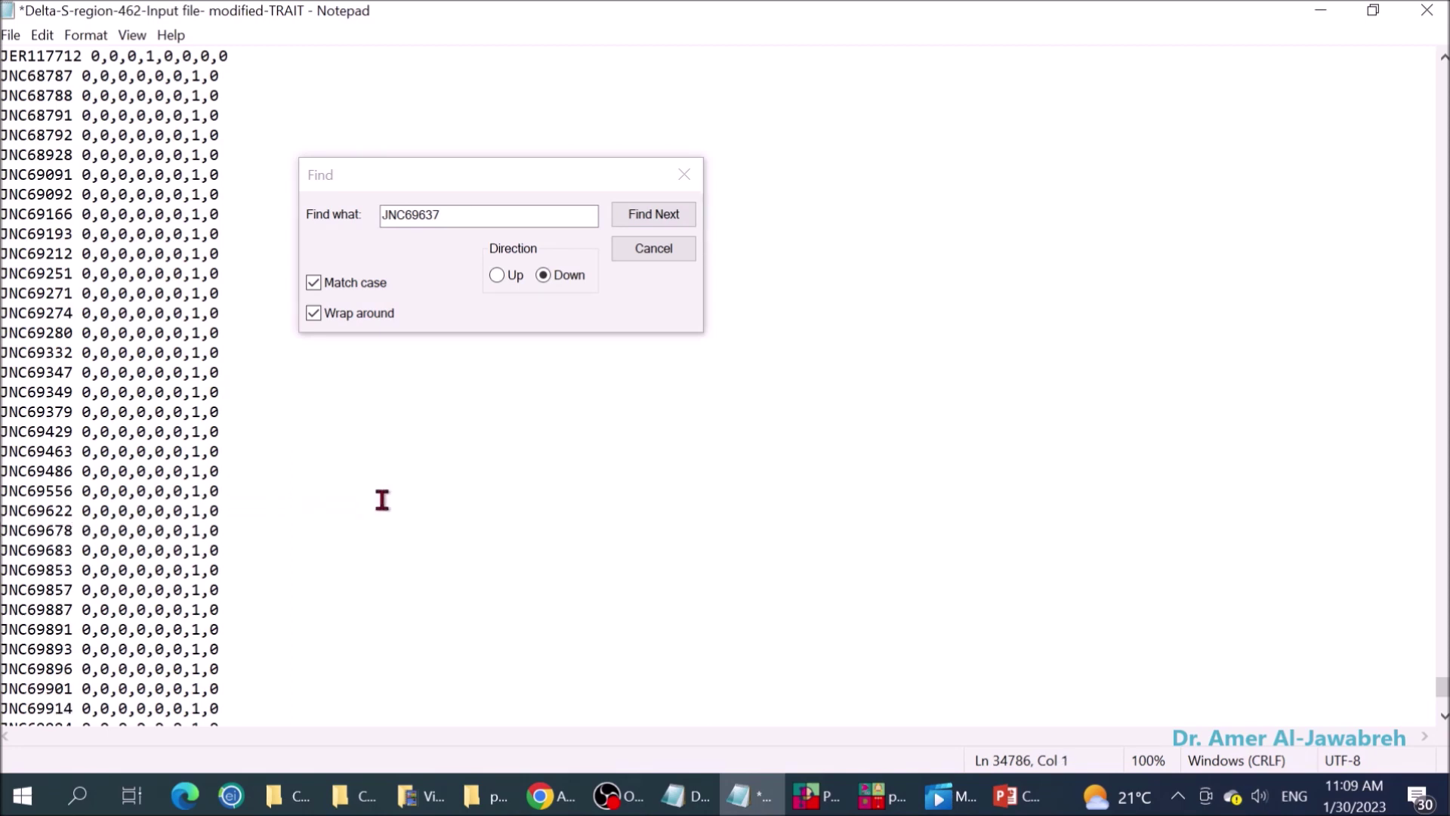
pyautogui.click(648, 212)
pyautogui.click(798, 482)
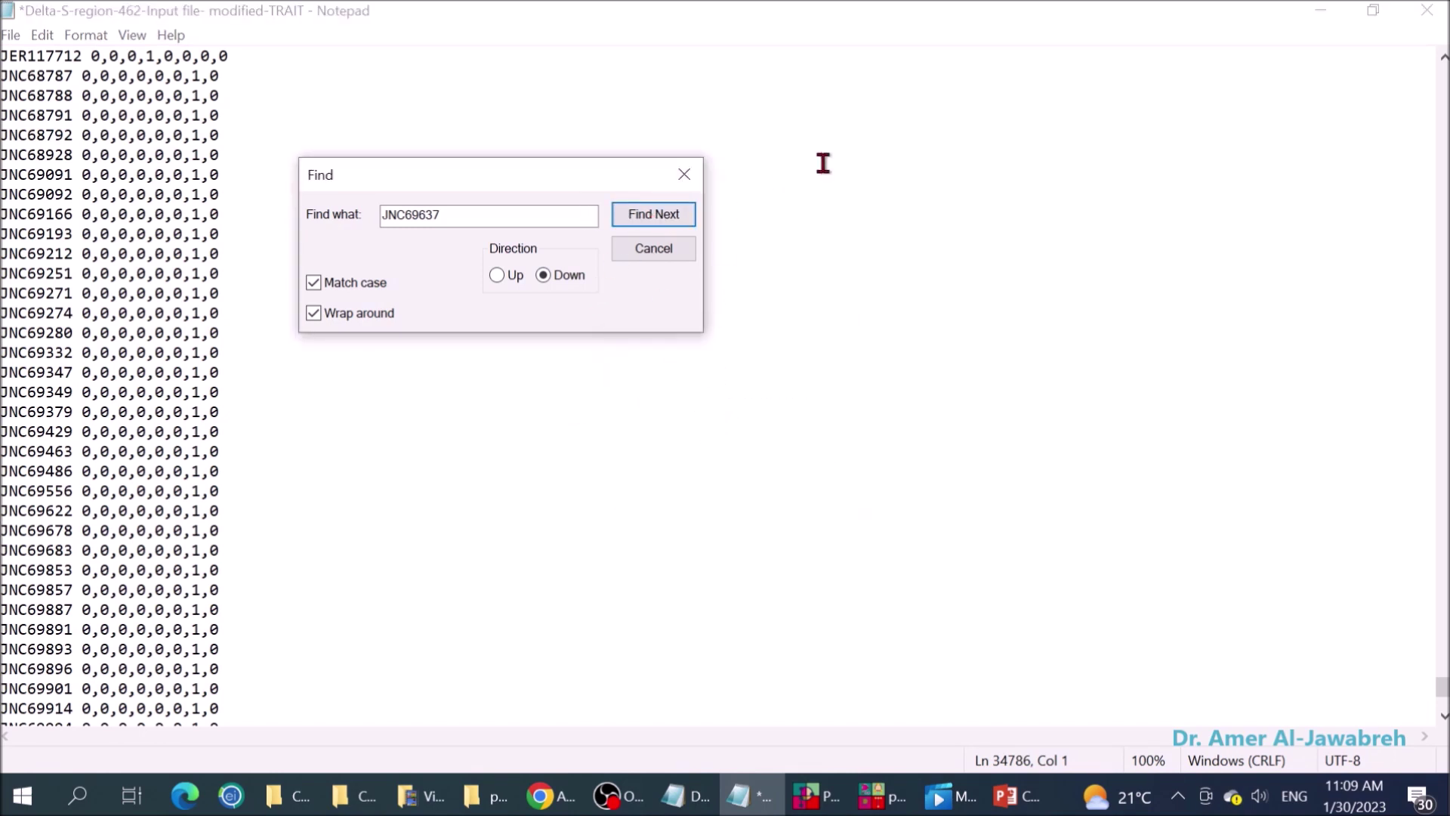
pyautogui.click(684, 175)
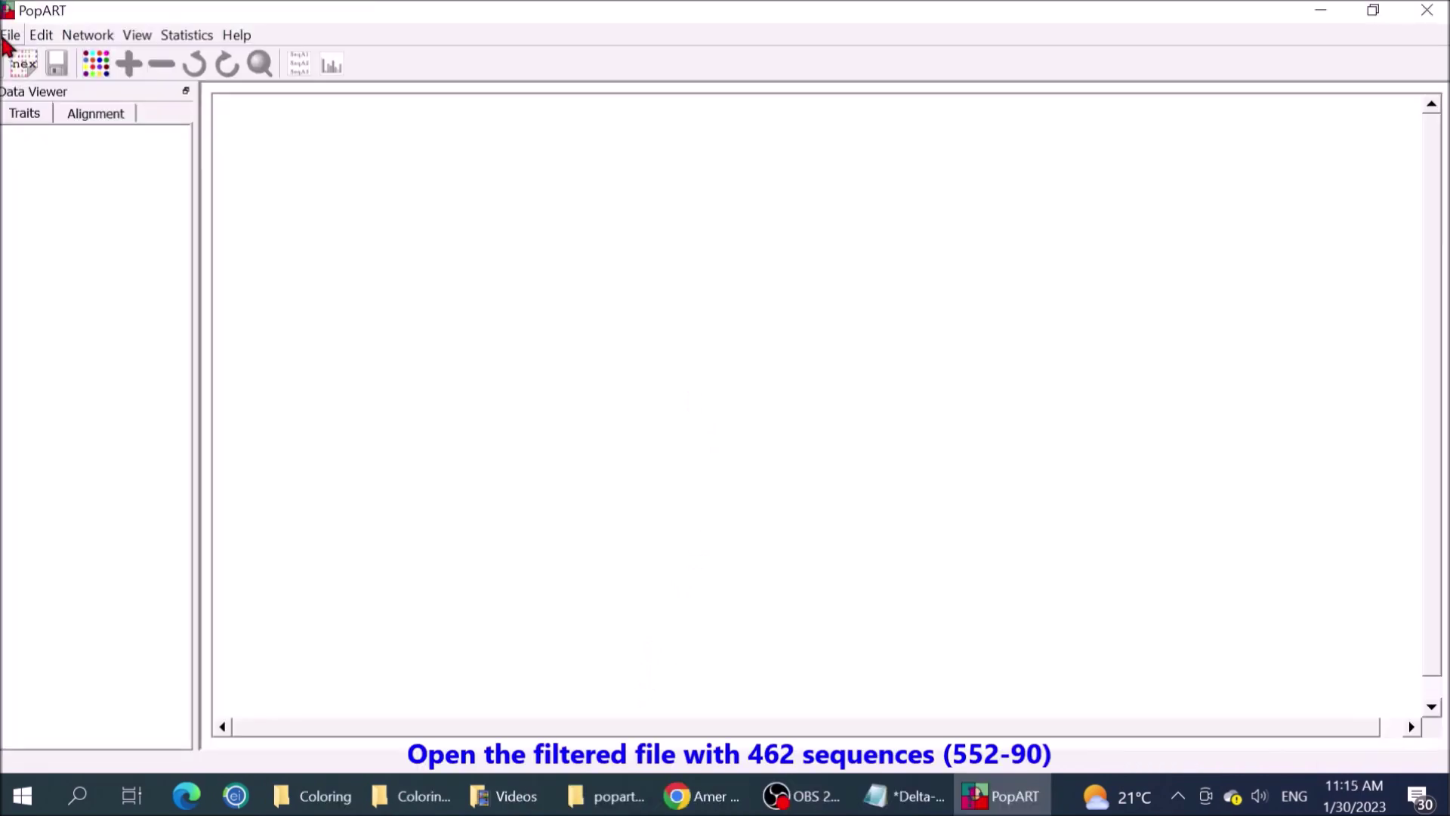
pyautogui.click(11, 35)
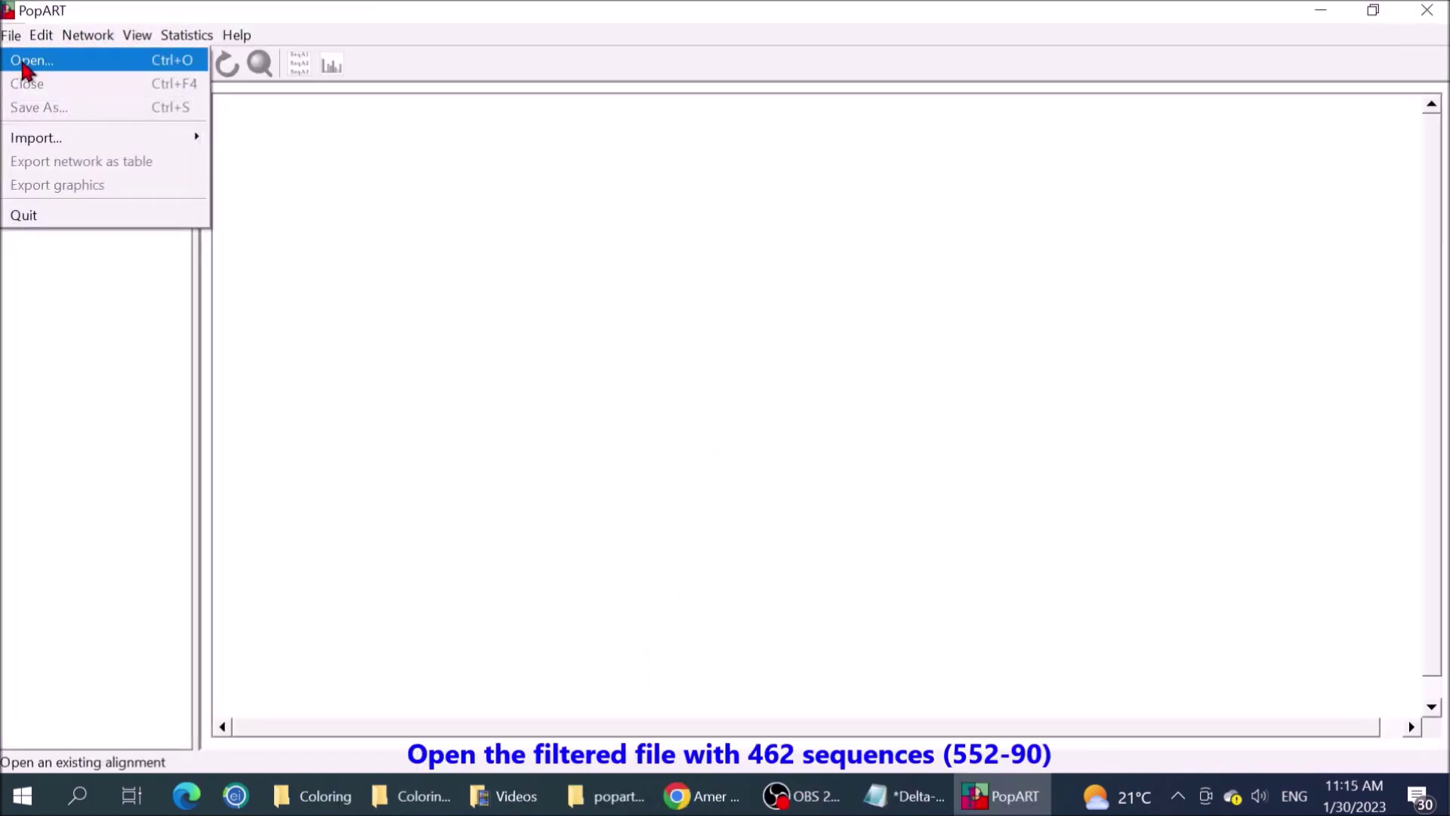
# Open Delta-S-region-462 filtered-Input file-TRAIT.nex from Hap > Coloring, keeping all sequences, and widen the traits panel.
pyautogui.click(25, 67)
pyautogui.doubleClick(264, 232)
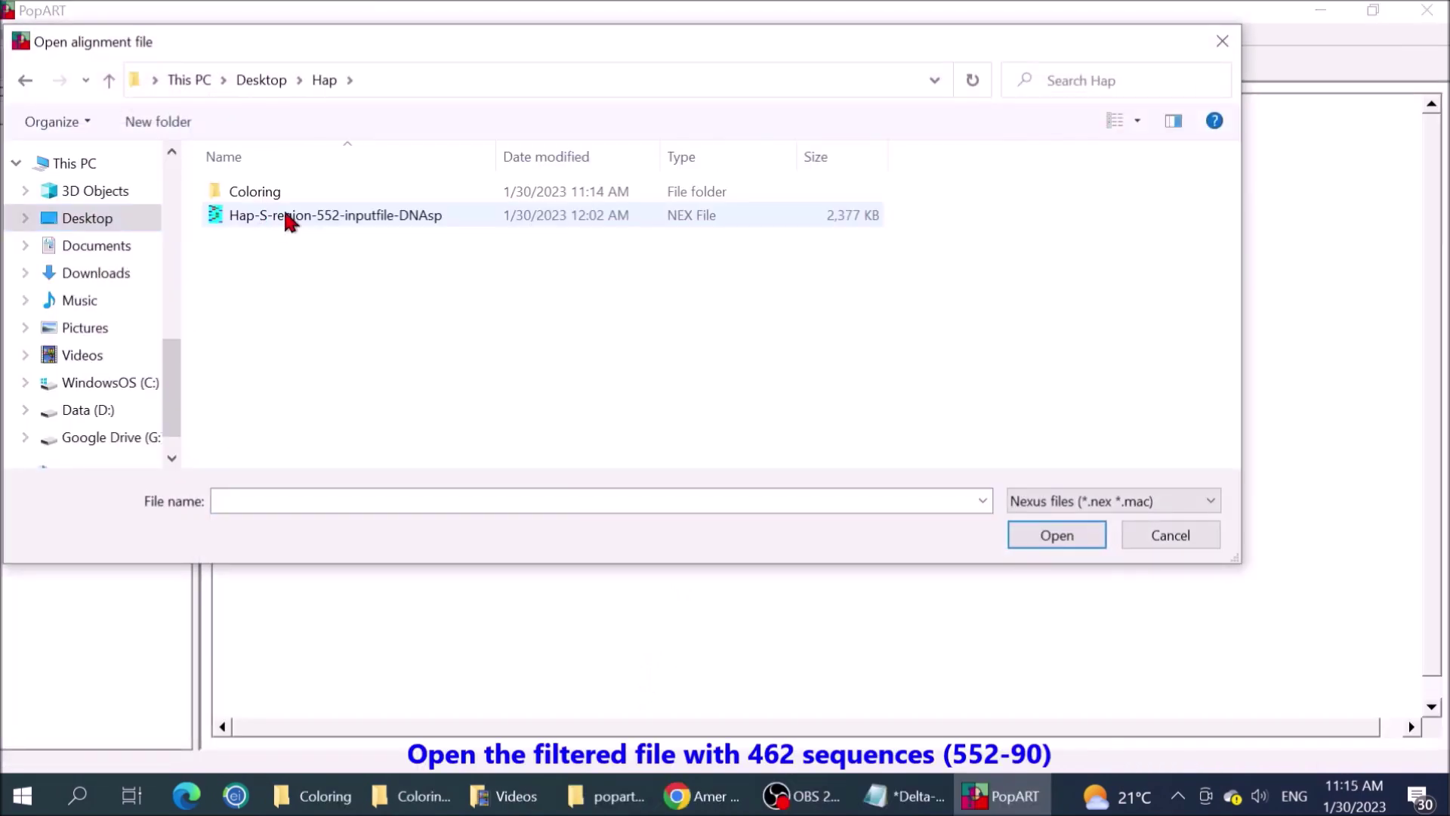
pyautogui.doubleClick(275, 194)
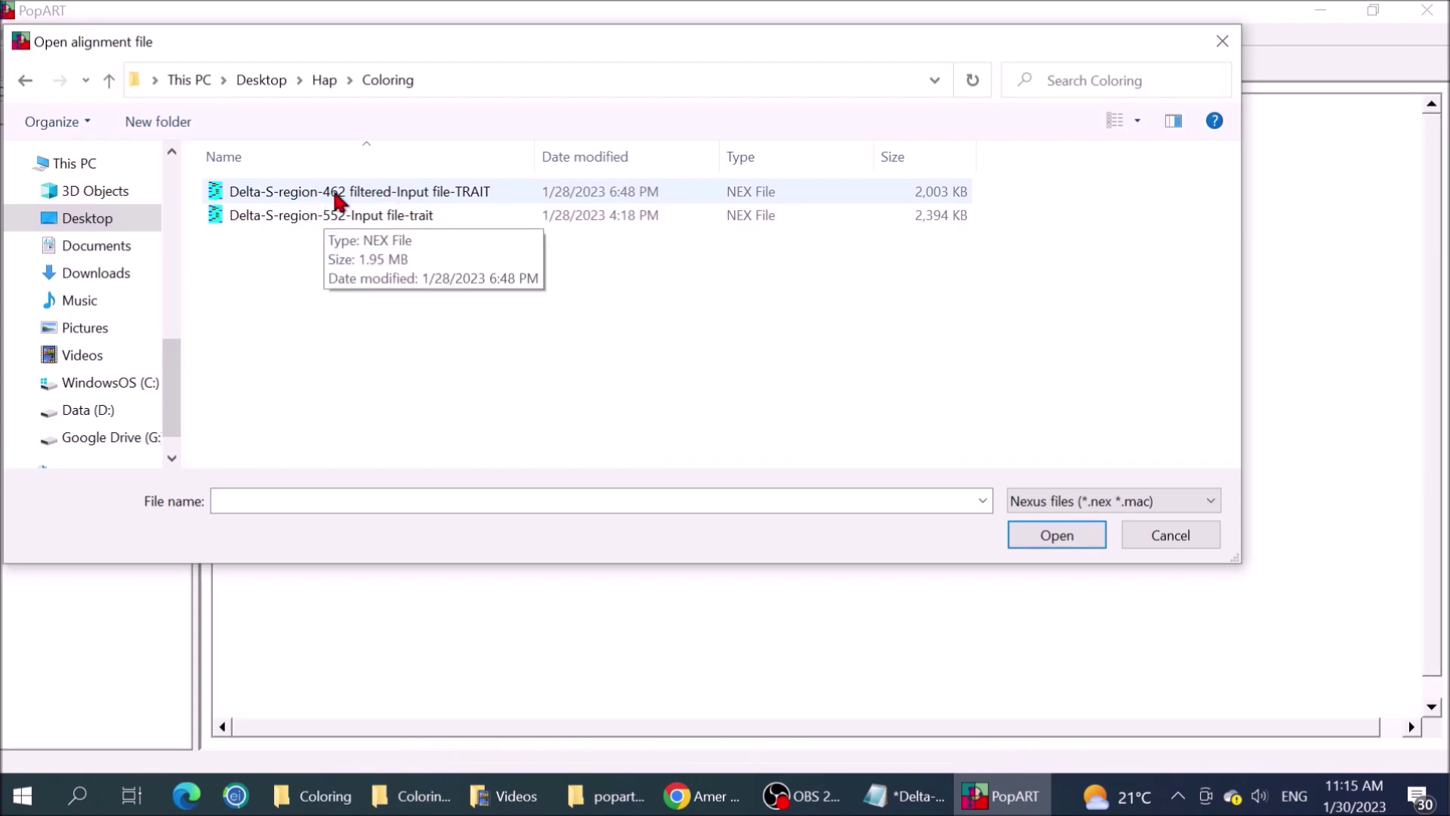
pyautogui.doubleClick(332, 198)
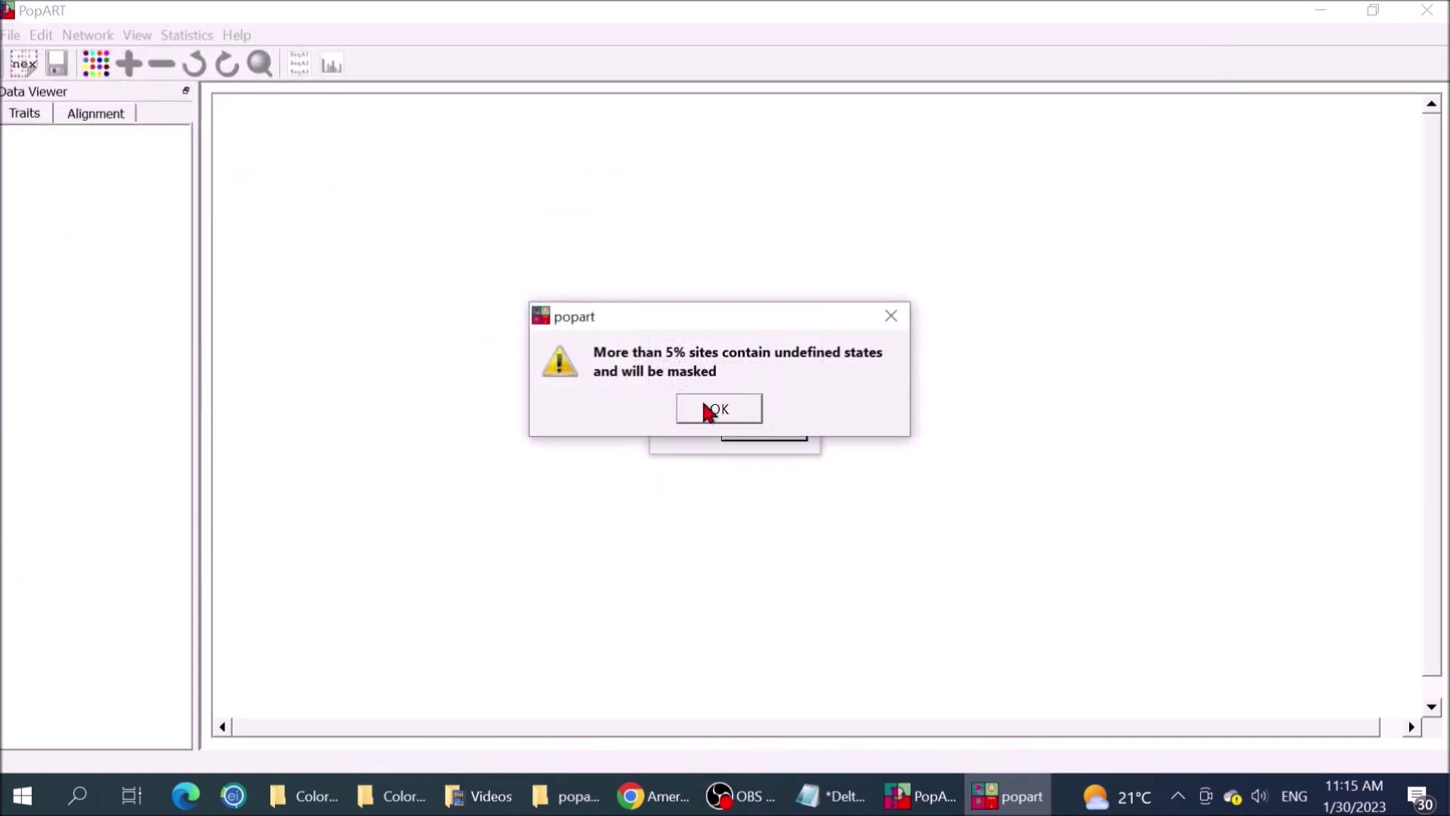
pyautogui.click(709, 411)
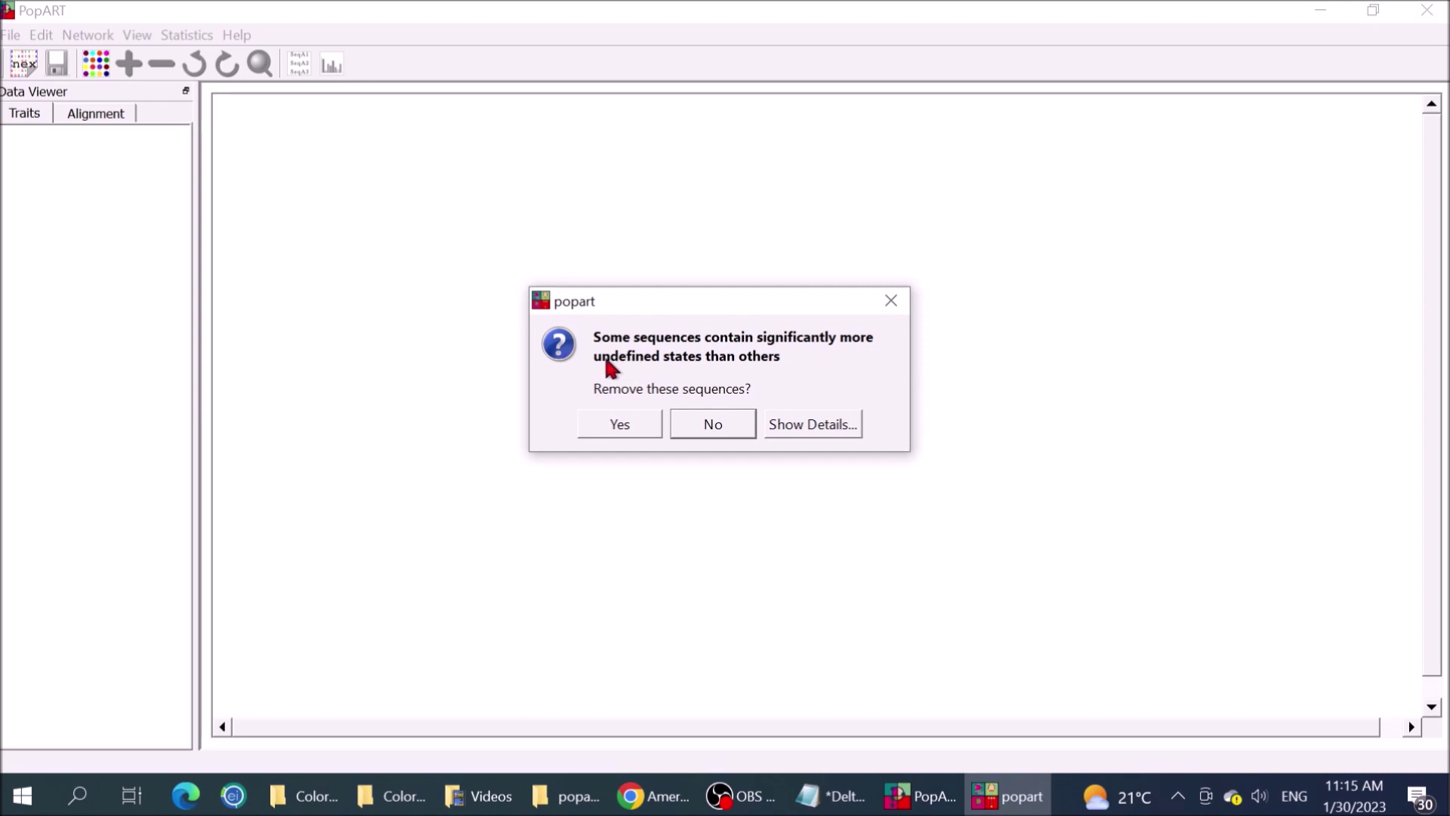
pyautogui.click(712, 426)
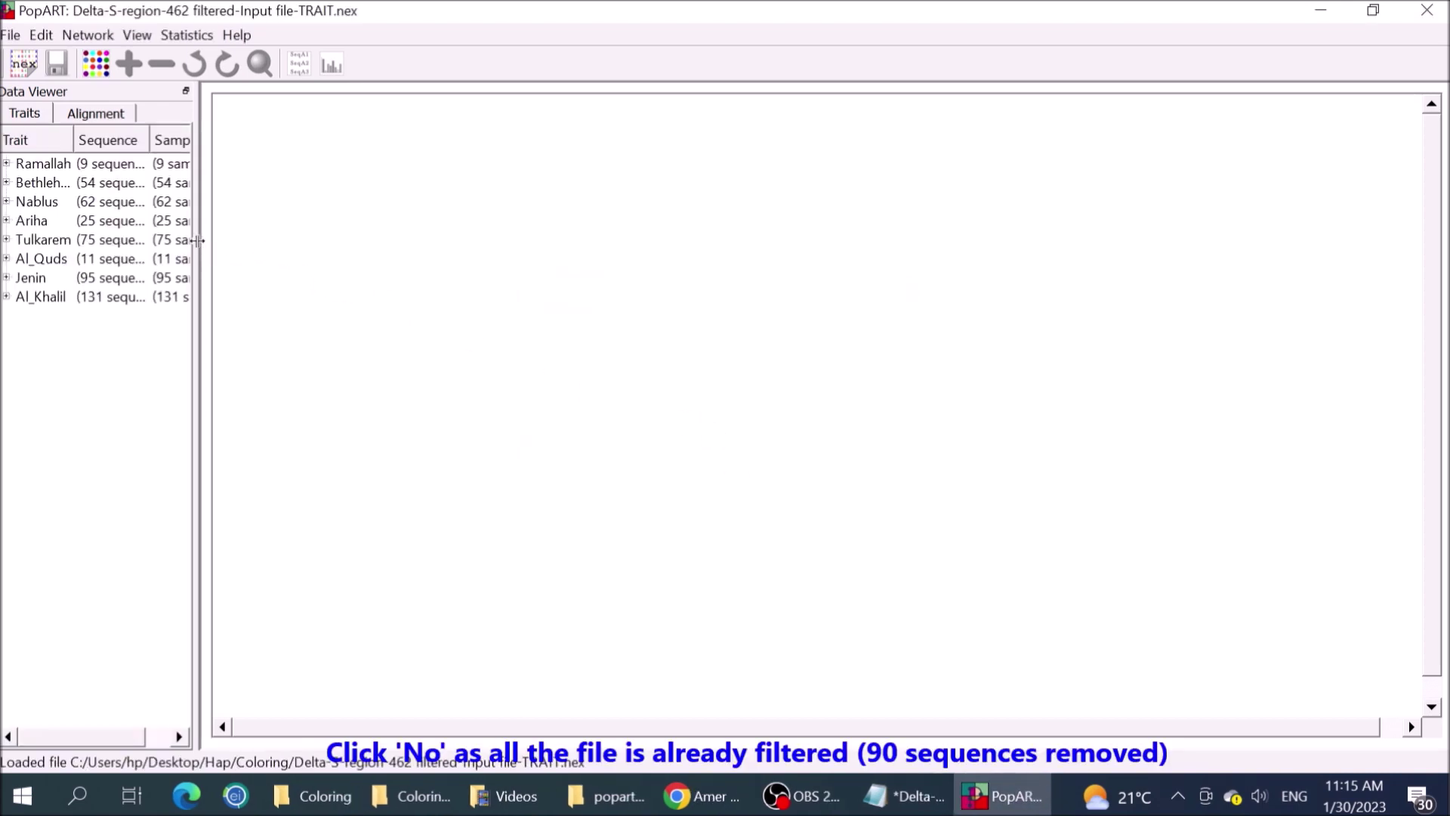
pyautogui.moveTo(195, 241); pyautogui.dragTo(270, 245)
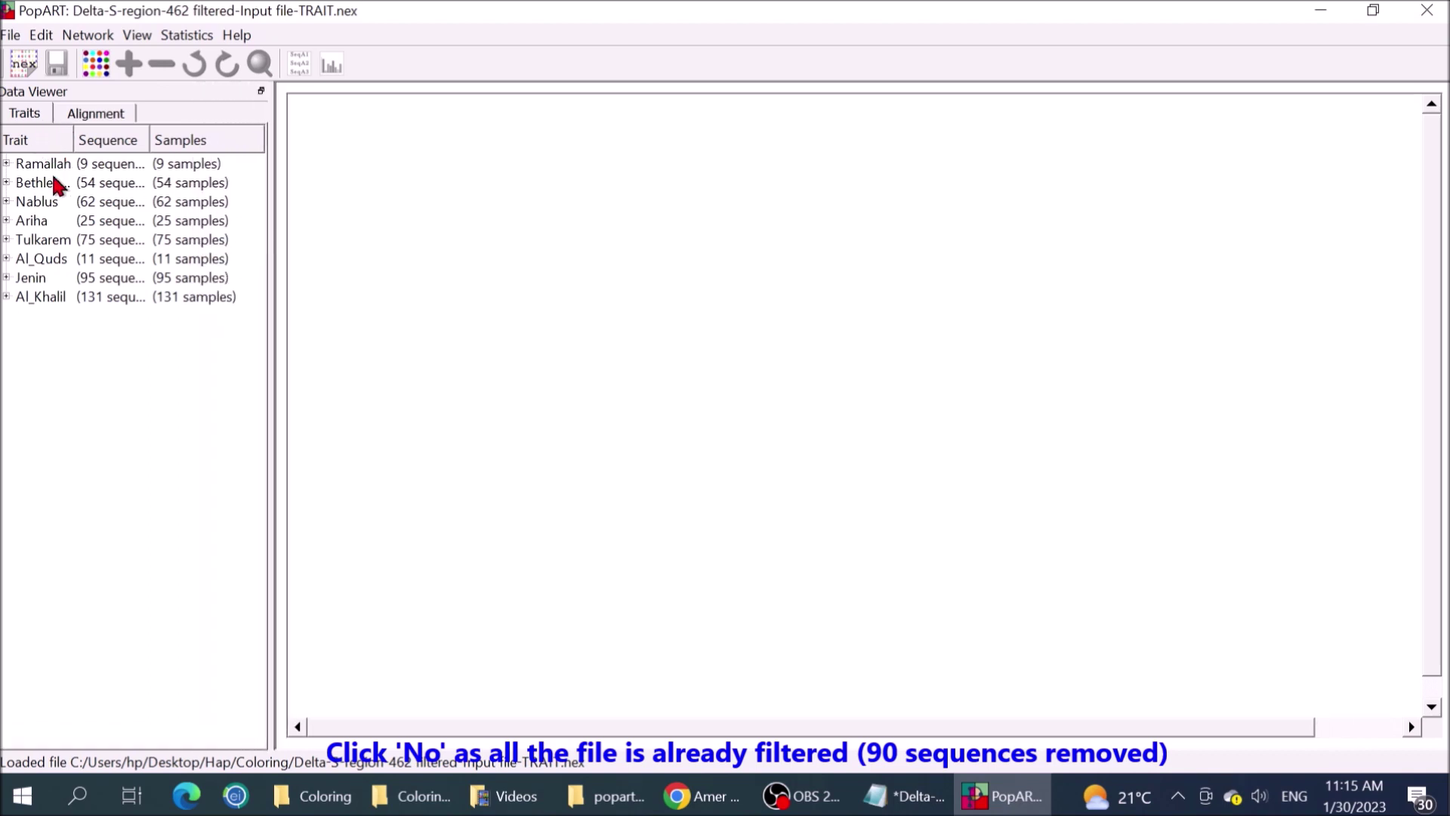
pyautogui.click(87, 34)
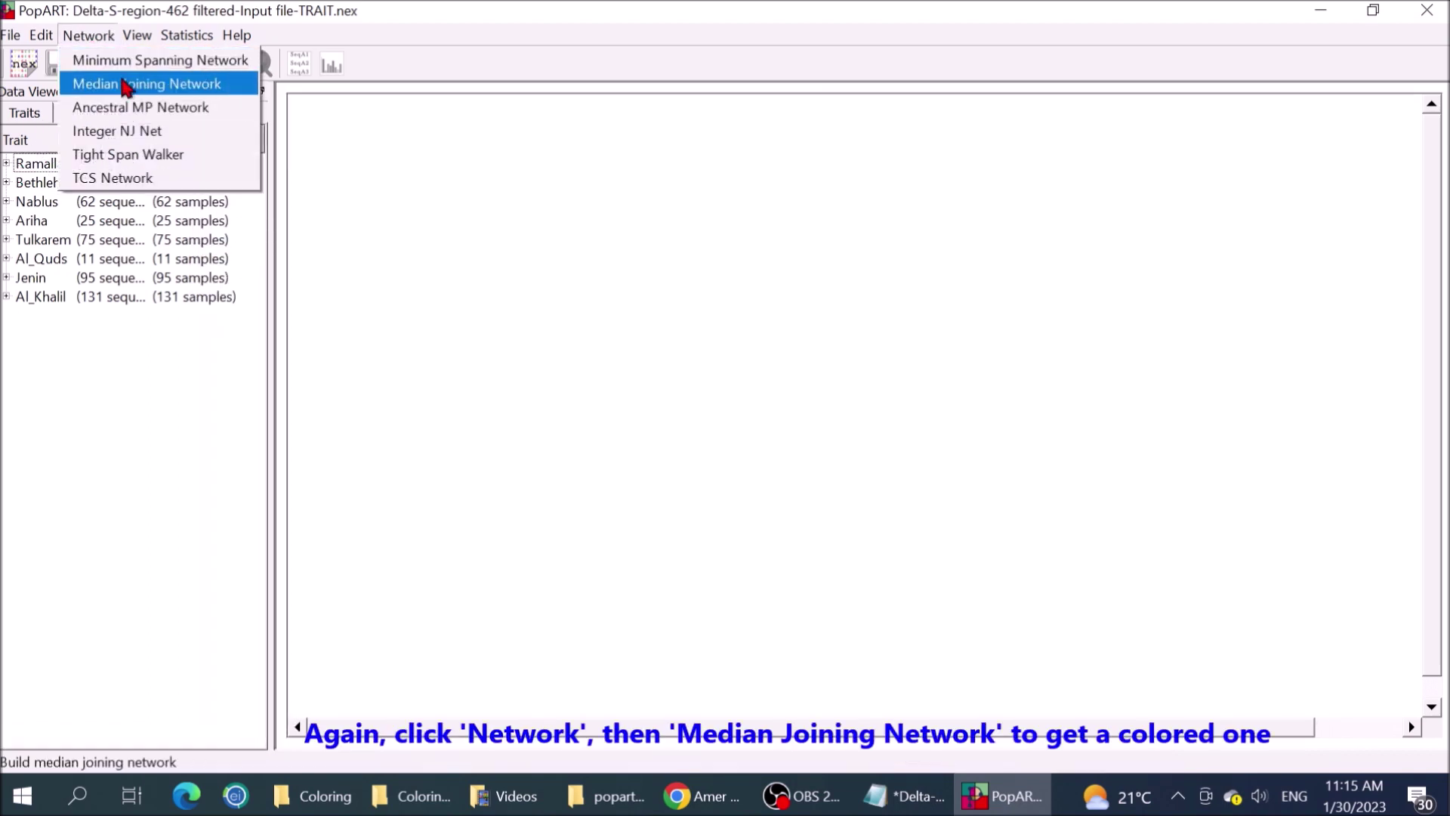
# Draw a median joining network and colour the eight districts with a multicoloured palette plus legend.
pyautogui.click(105, 81)
pyautogui.click(695, 418)
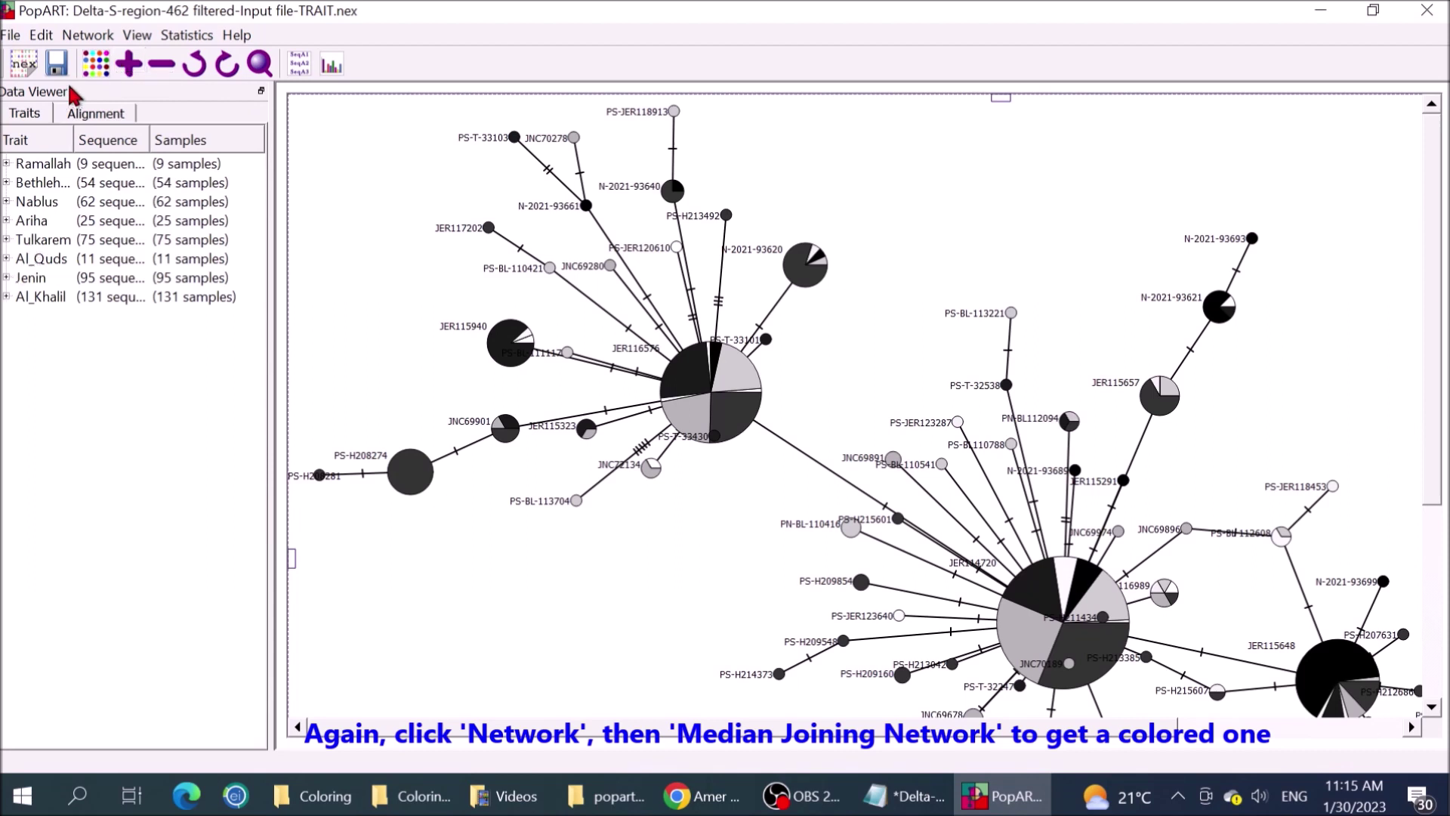
pyautogui.click(95, 64)
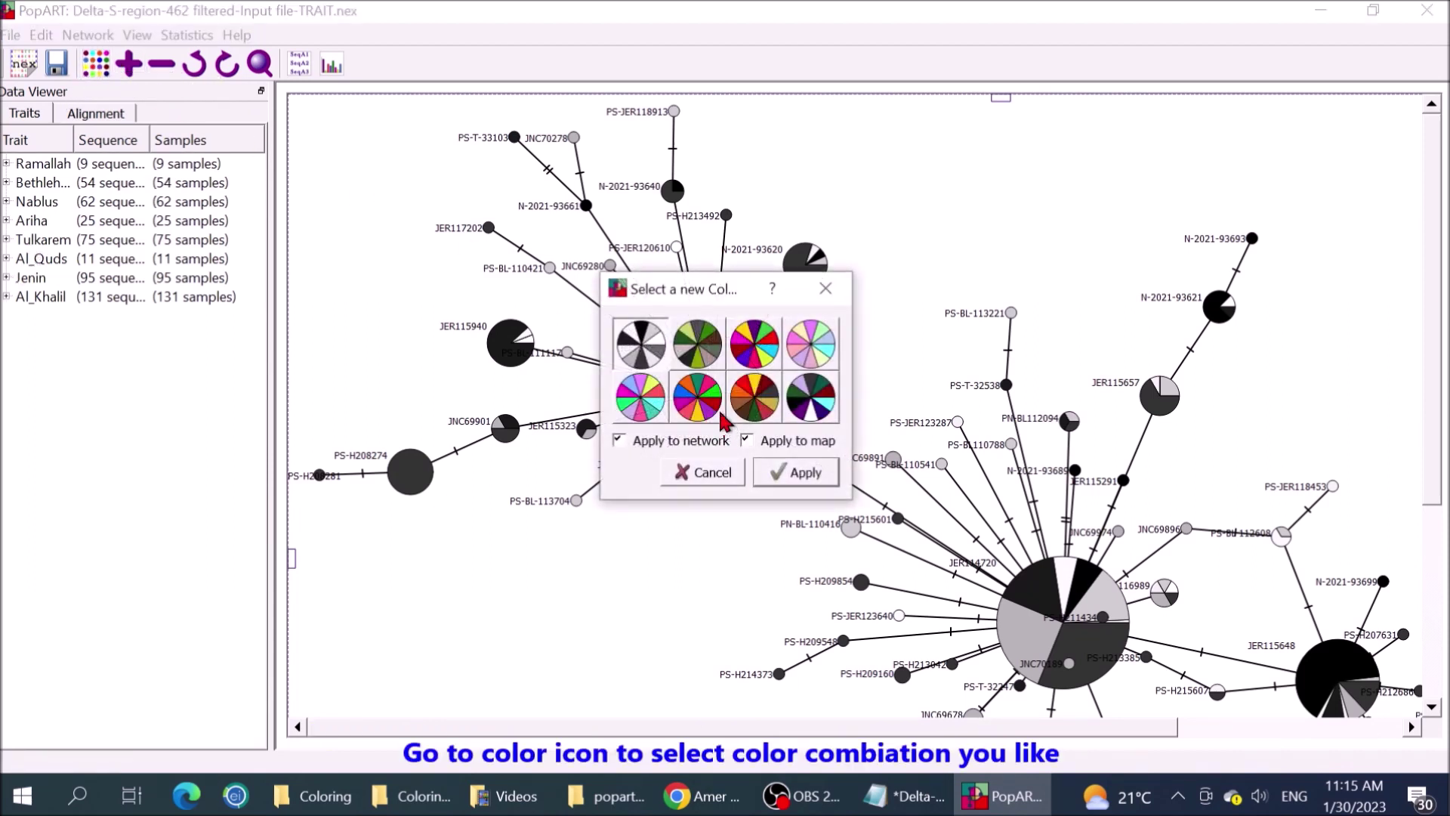
pyautogui.click(697, 408)
pyautogui.moveTo(732, 295); pyautogui.dragTo(449, 253)
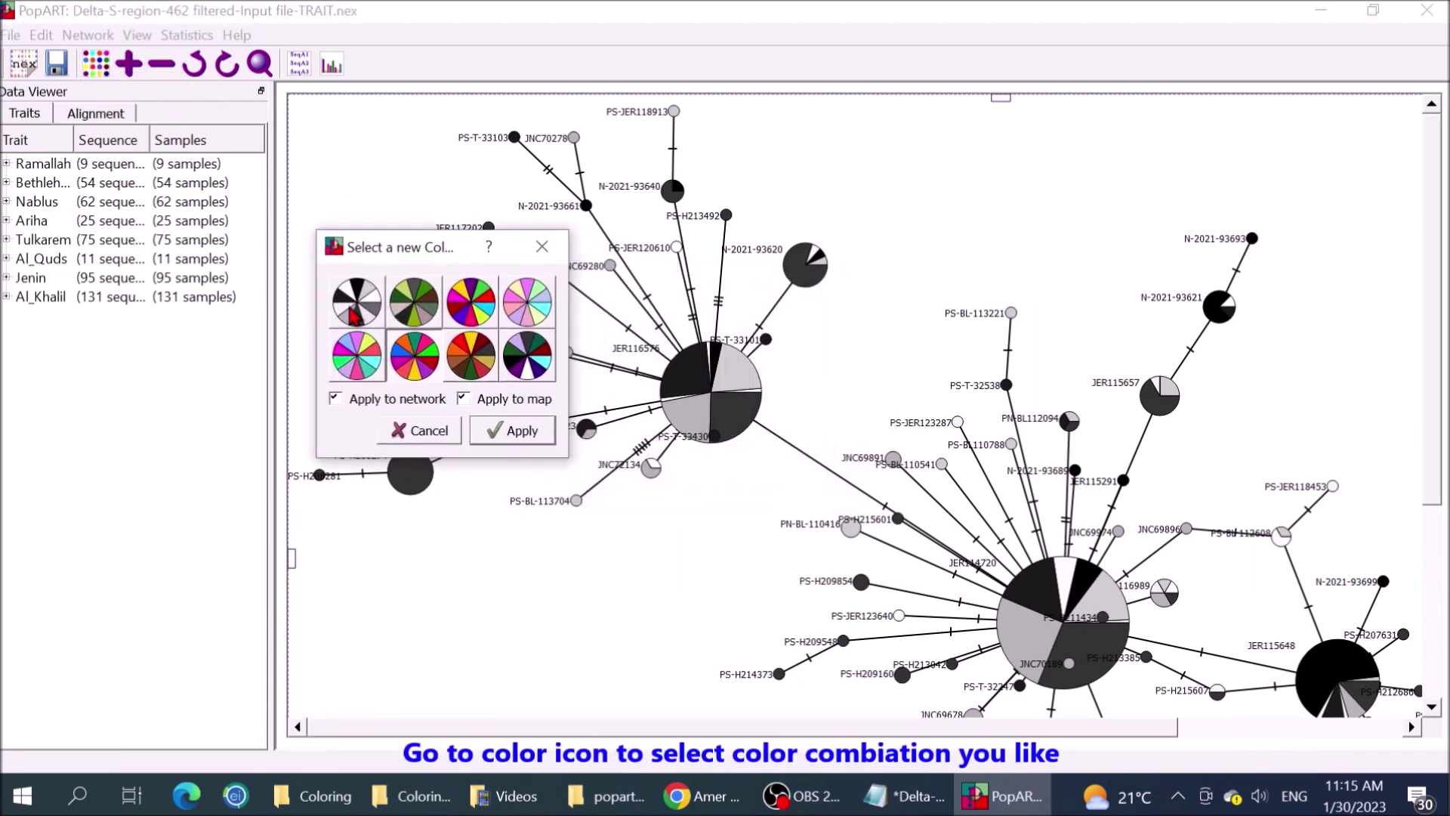
pyautogui.click(510, 431)
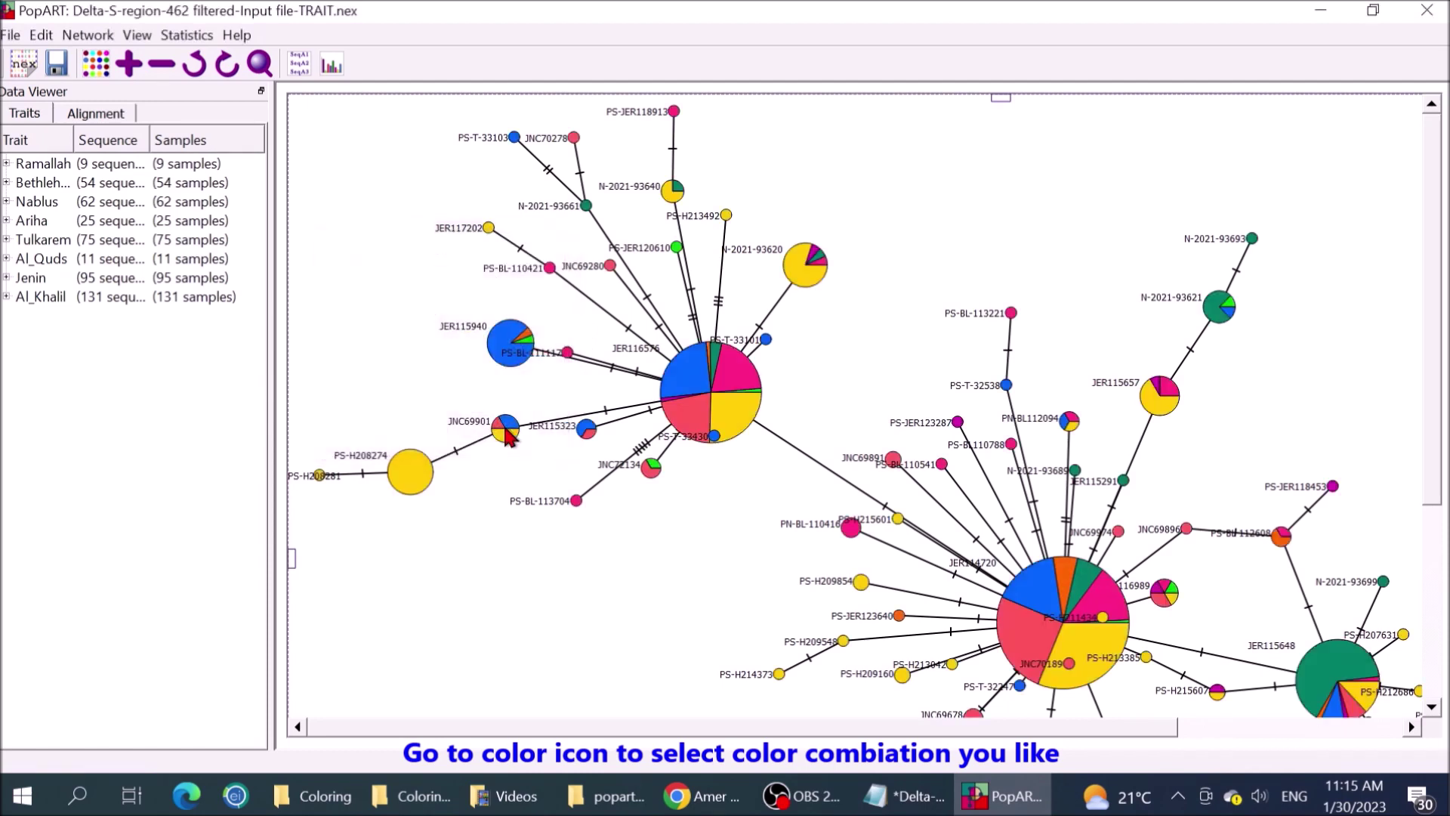
pyautogui.scroll(-4, 883, 436)
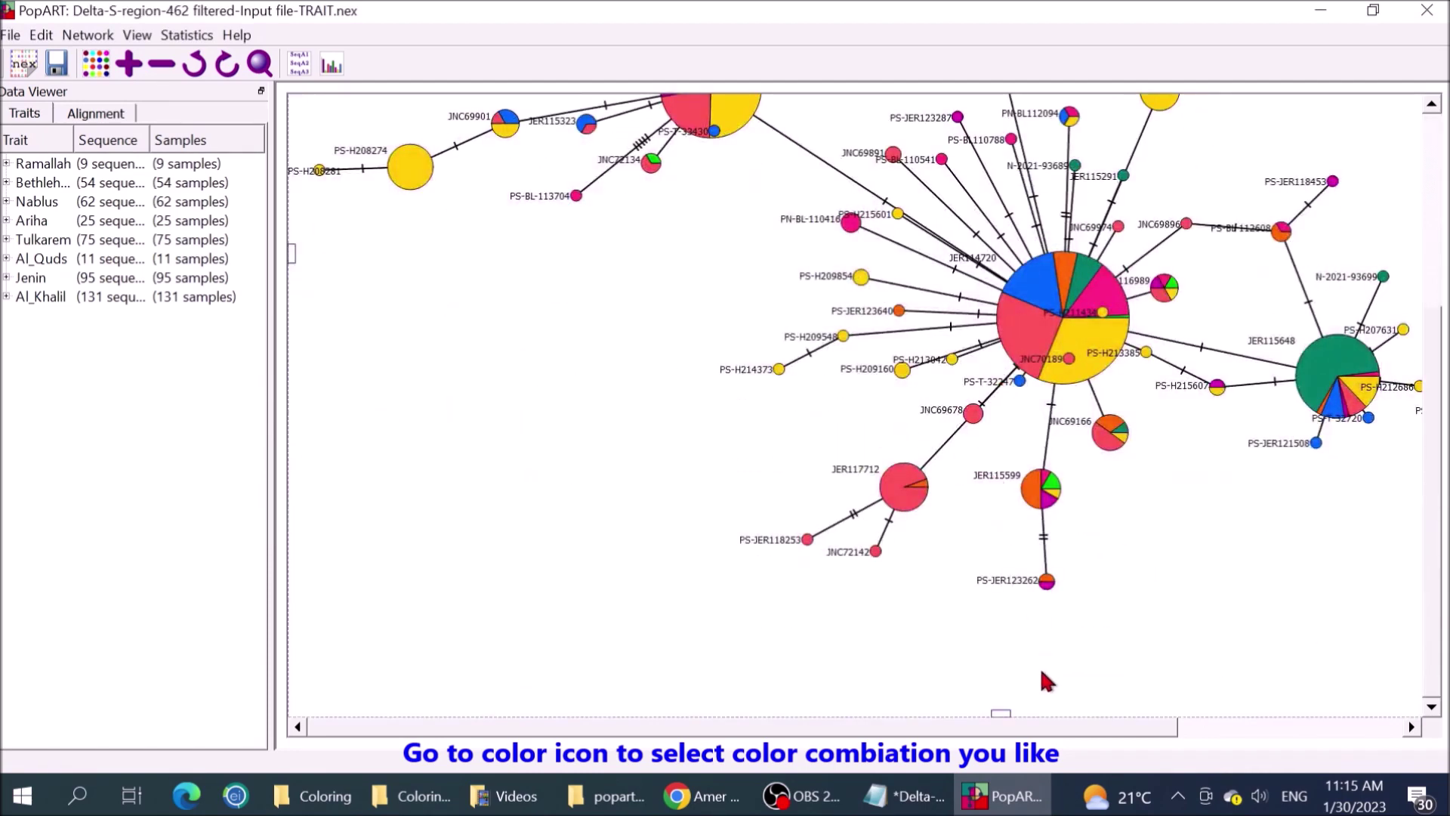
pyautogui.moveTo(1067, 726); pyautogui.dragTo(1295, 726)
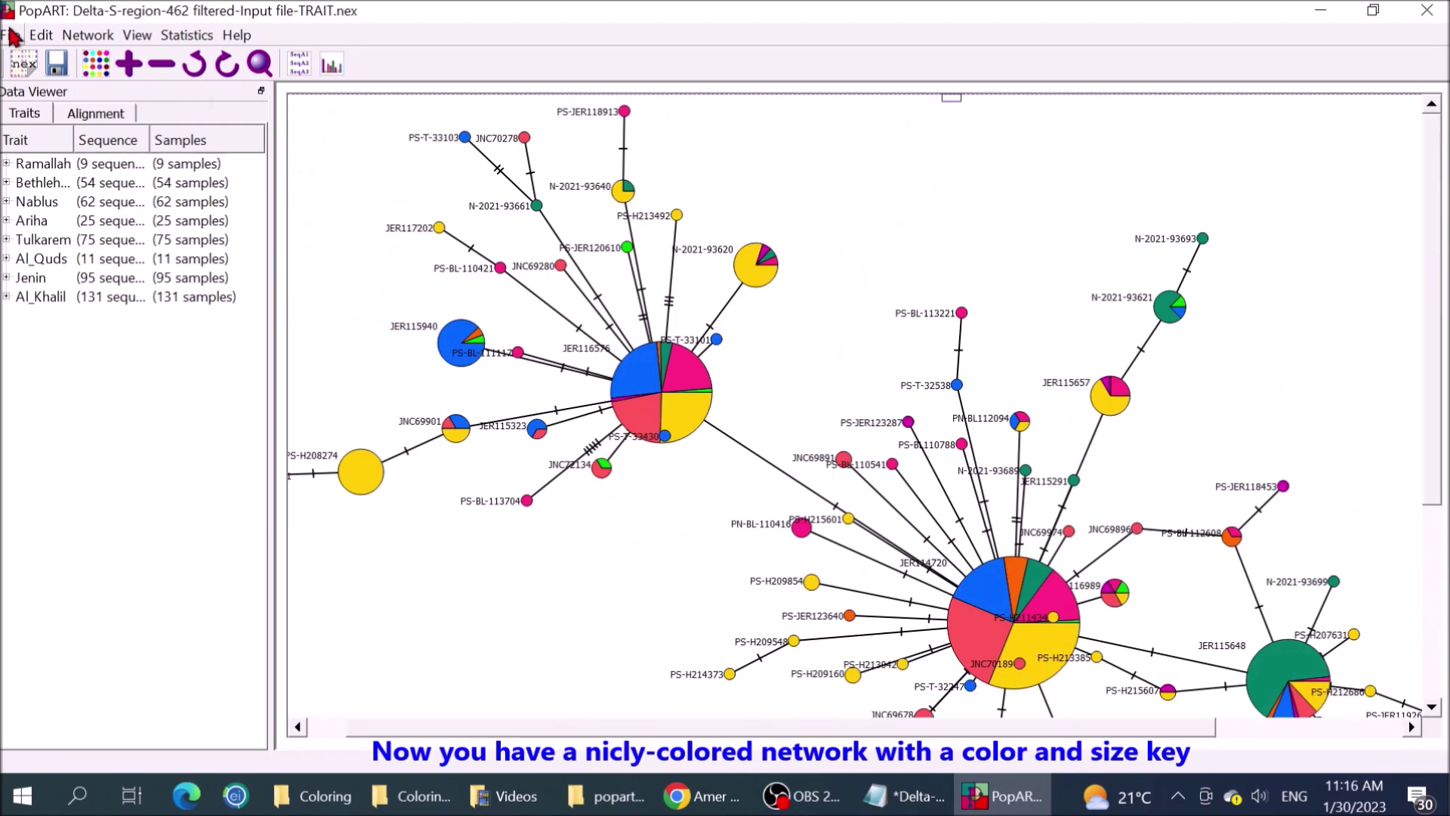
# Export the median joining network graphics to an image file of the chosen format.
pyautogui.click(14, 35)
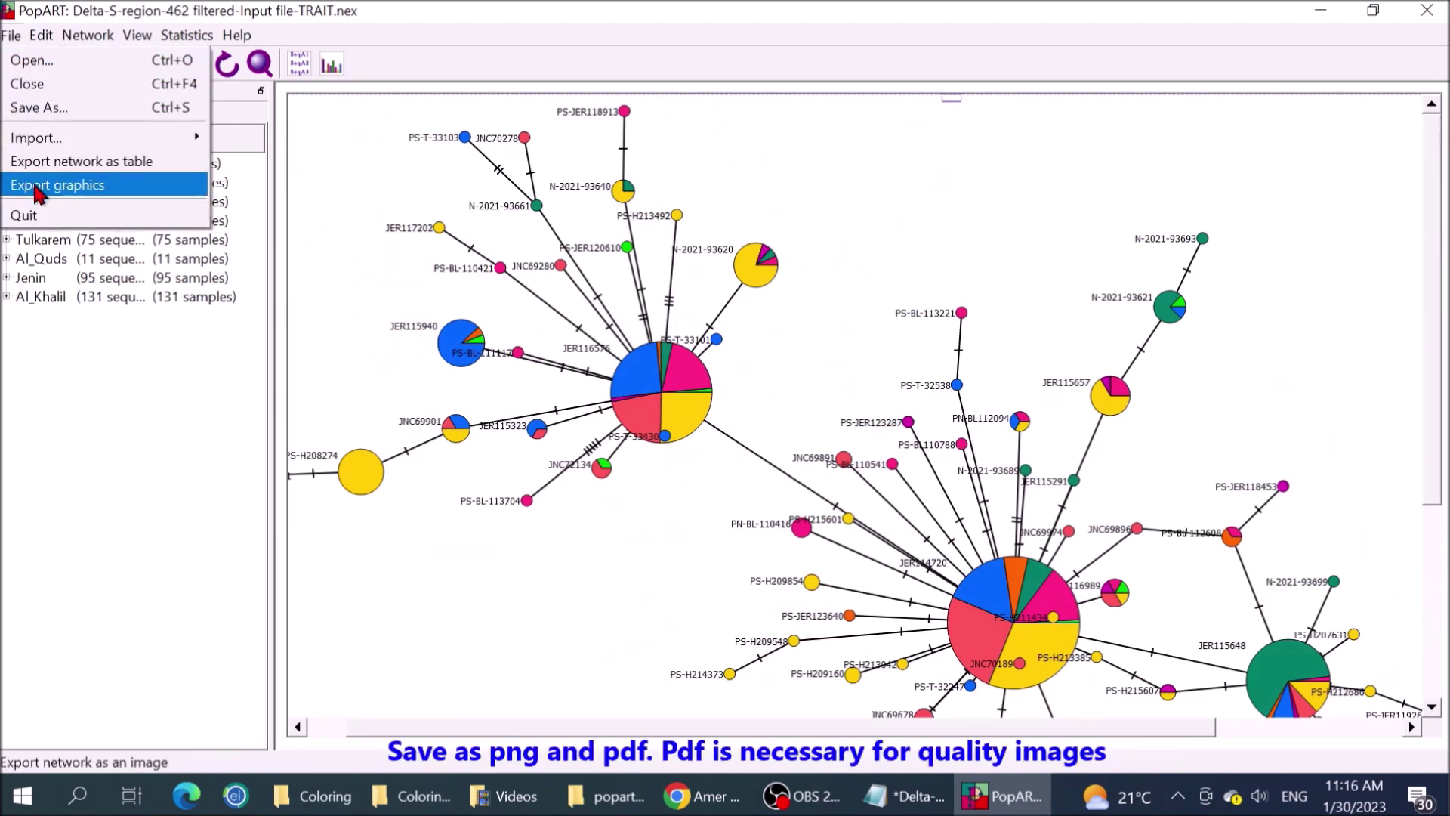
pyautogui.click(36, 189)
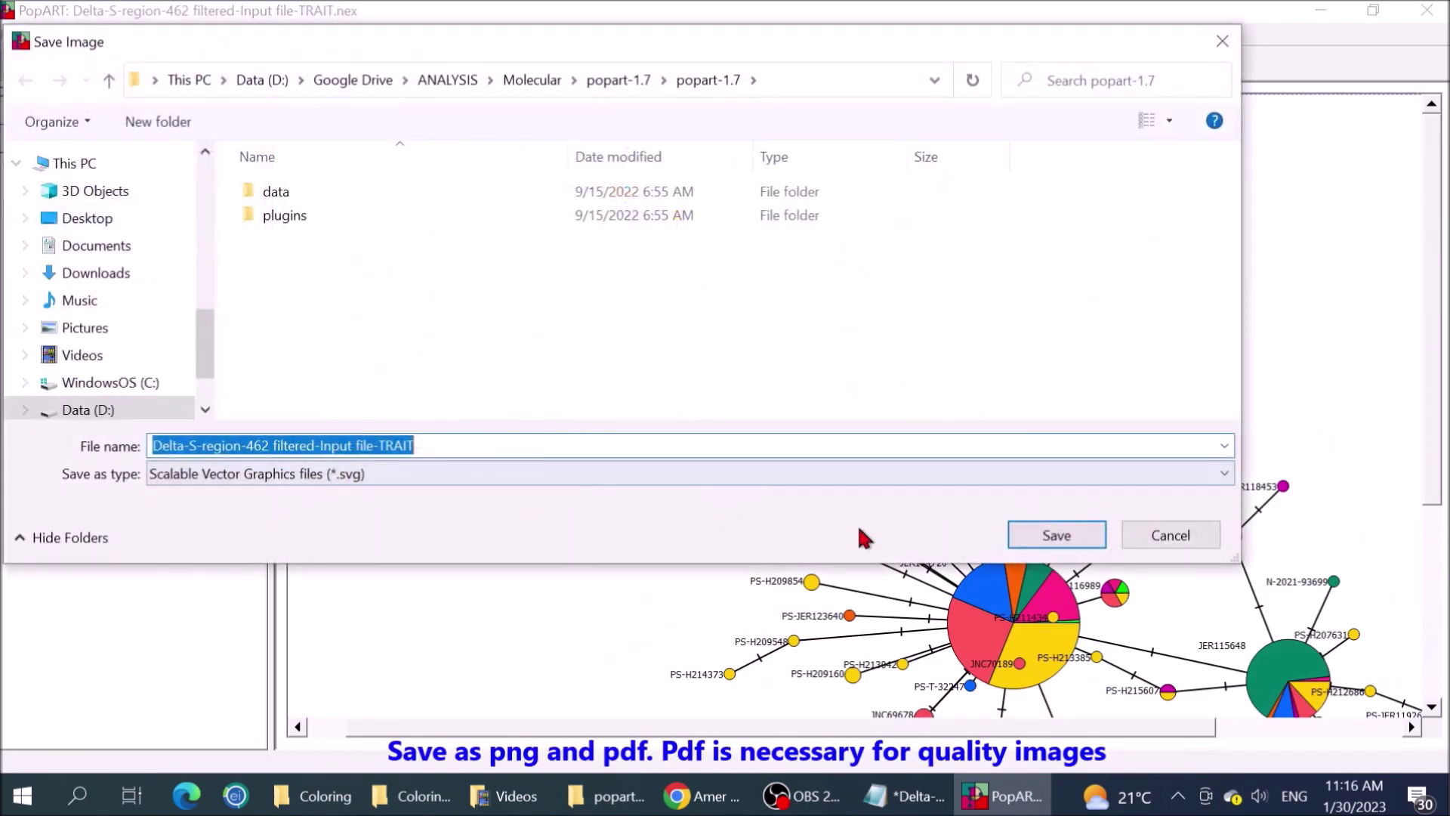
pyautogui.click(1212, 475)
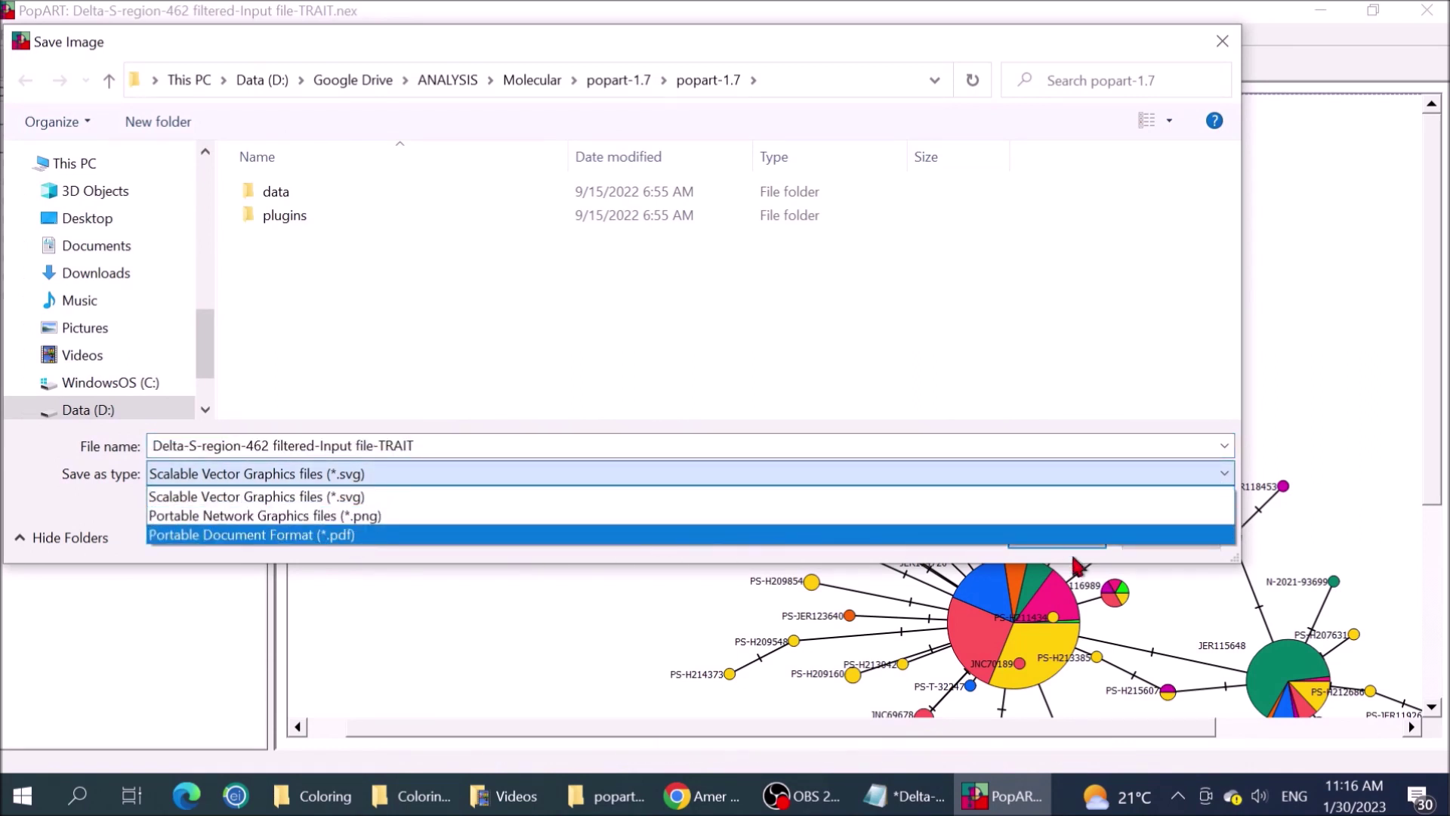
pyautogui.click(793, 565)
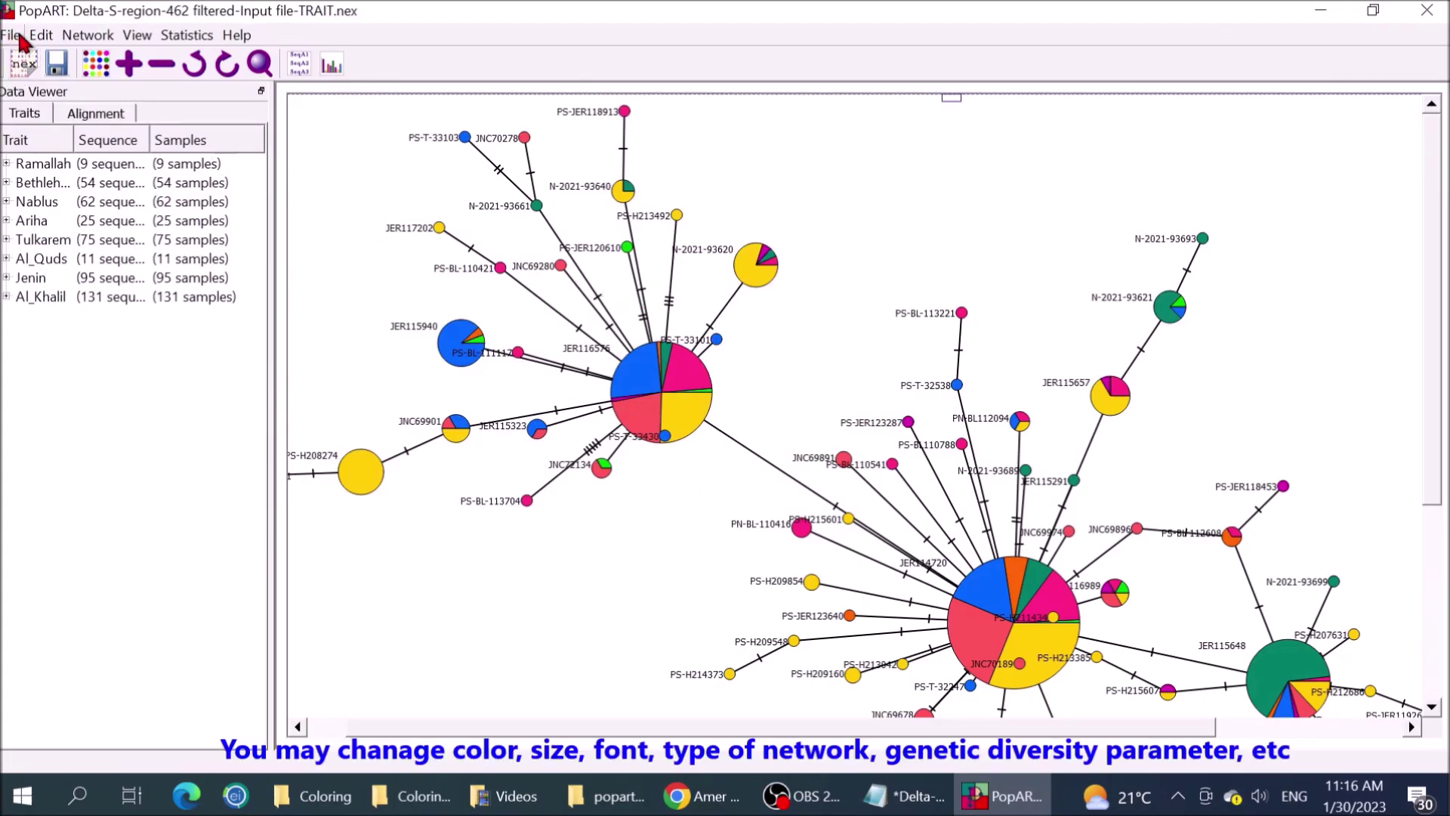
# Toggle node labels off and on, then place N-2021-93621 and JER115657 labels right of their nodes.
pyautogui.click(42, 35)
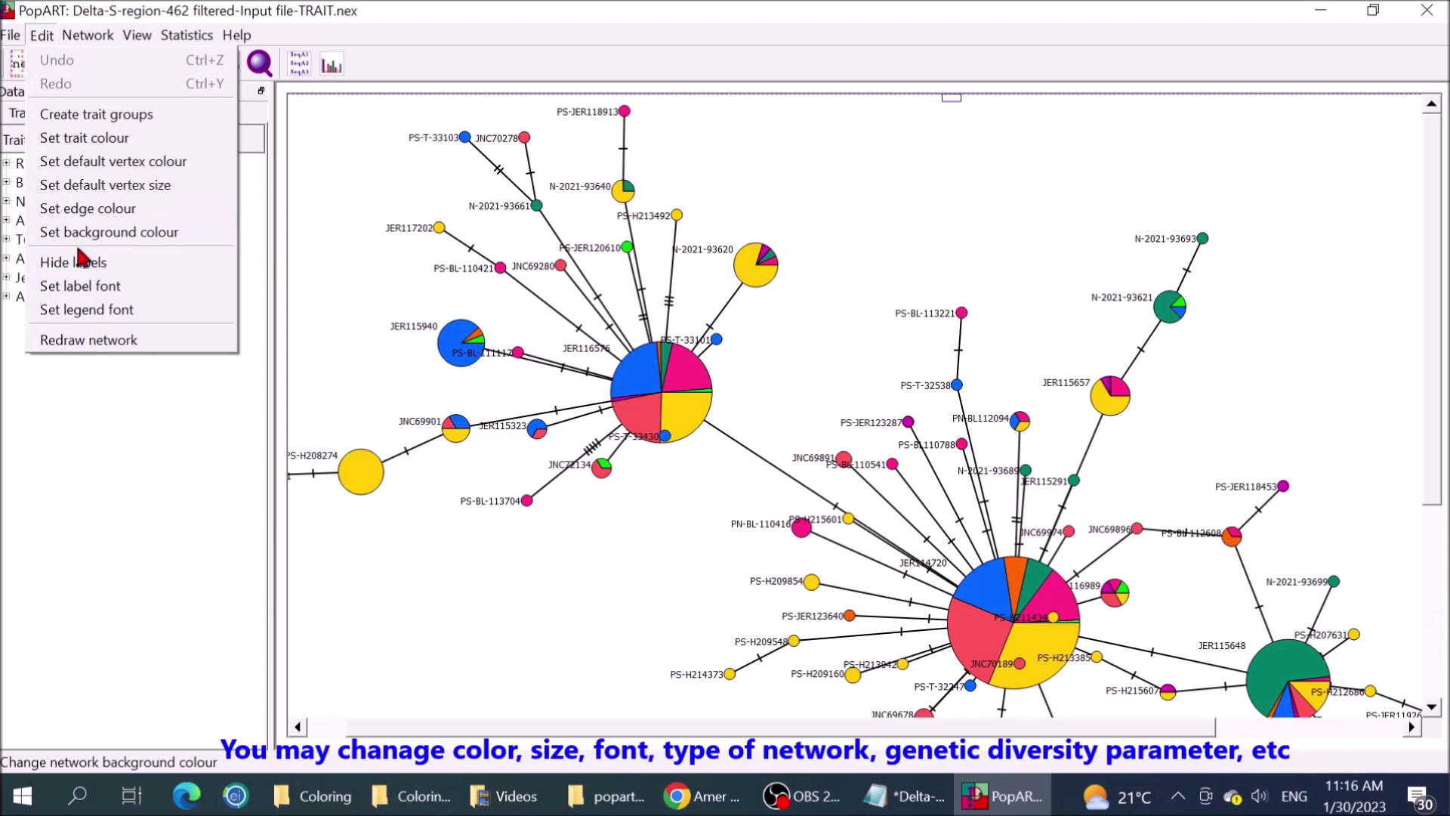
pyautogui.click(75, 264)
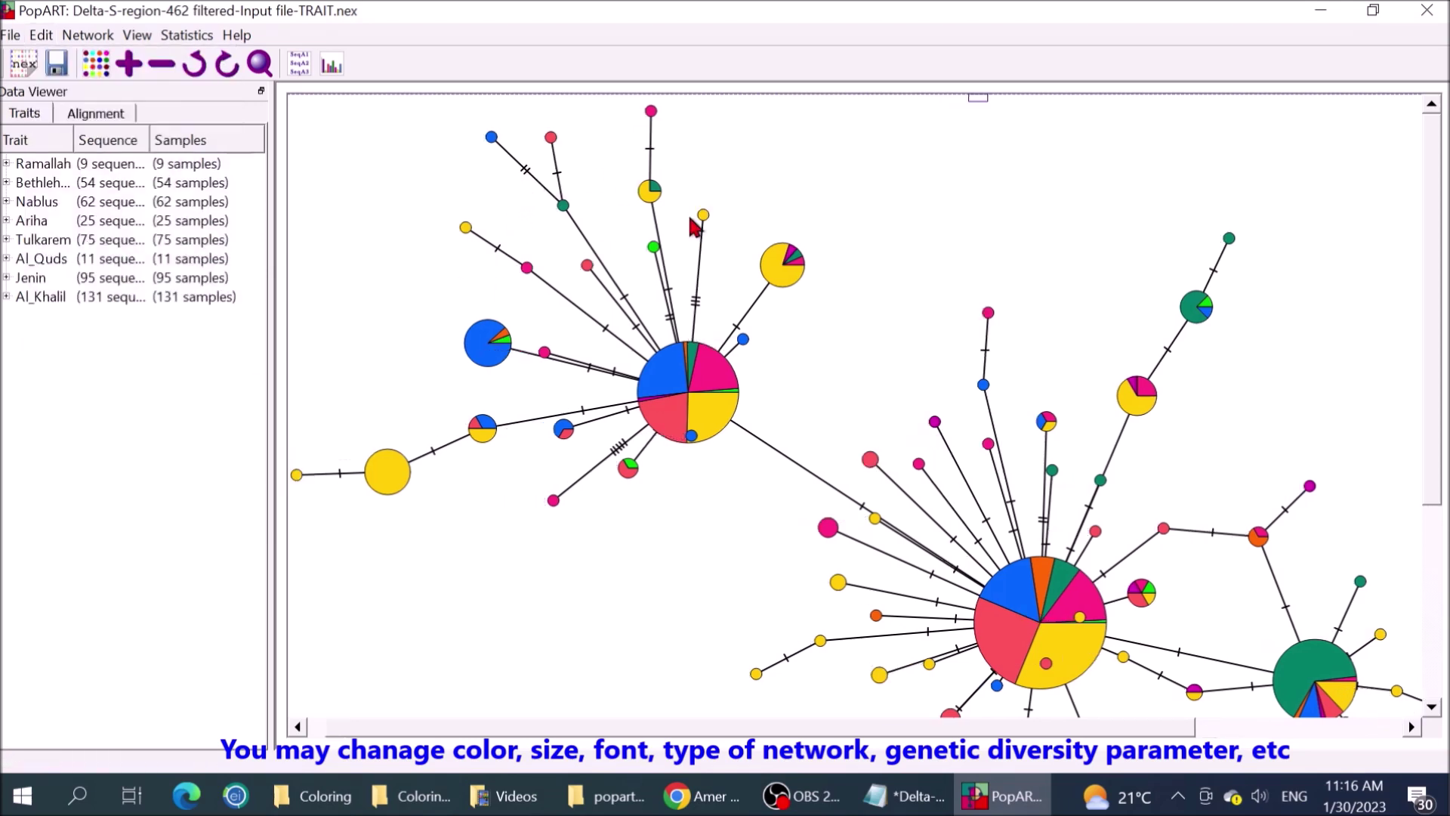
pyautogui.click(43, 35)
pyautogui.click(53, 262)
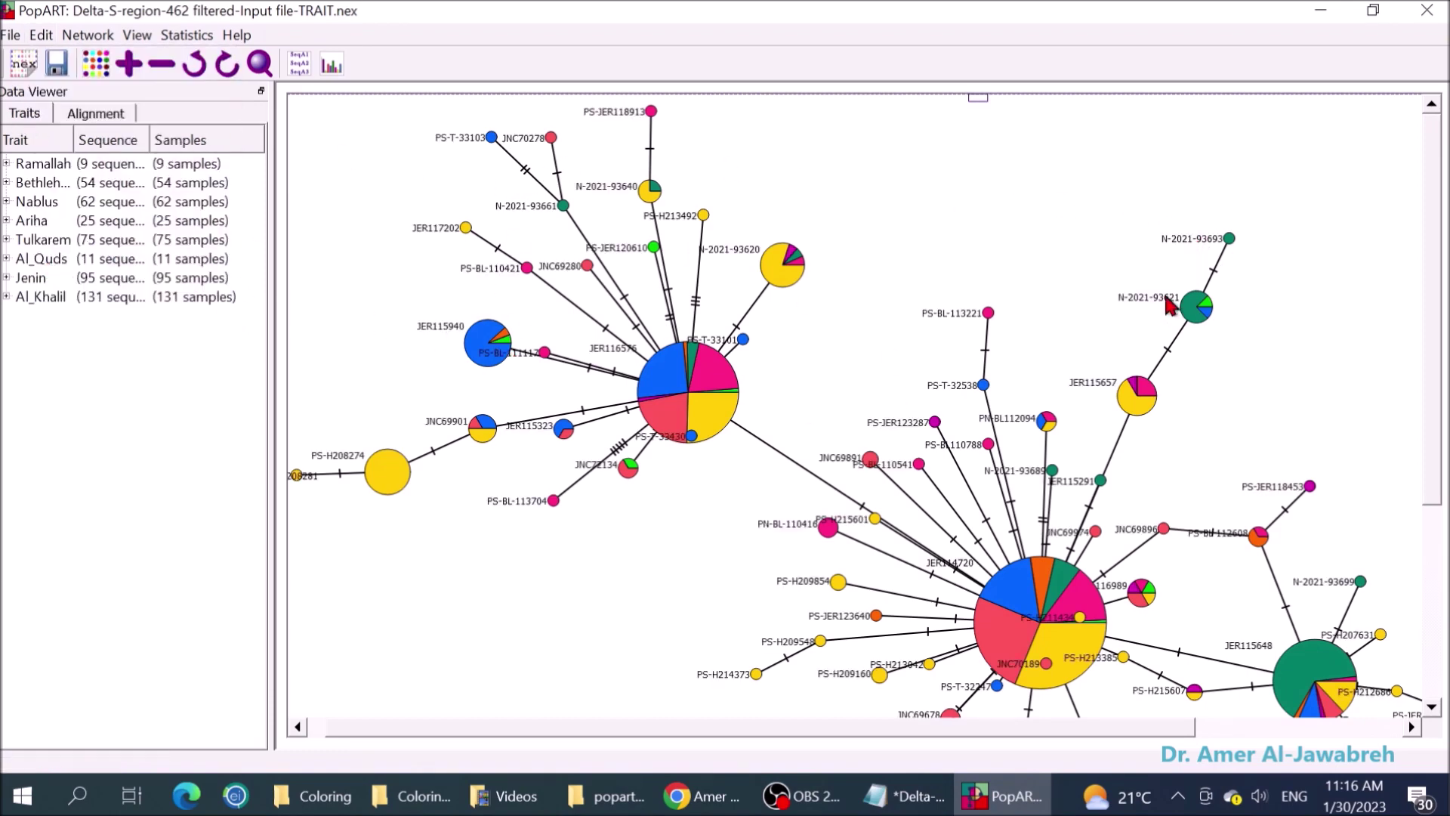
pyautogui.moveTo(1169, 304); pyautogui.dragTo(1276, 319)
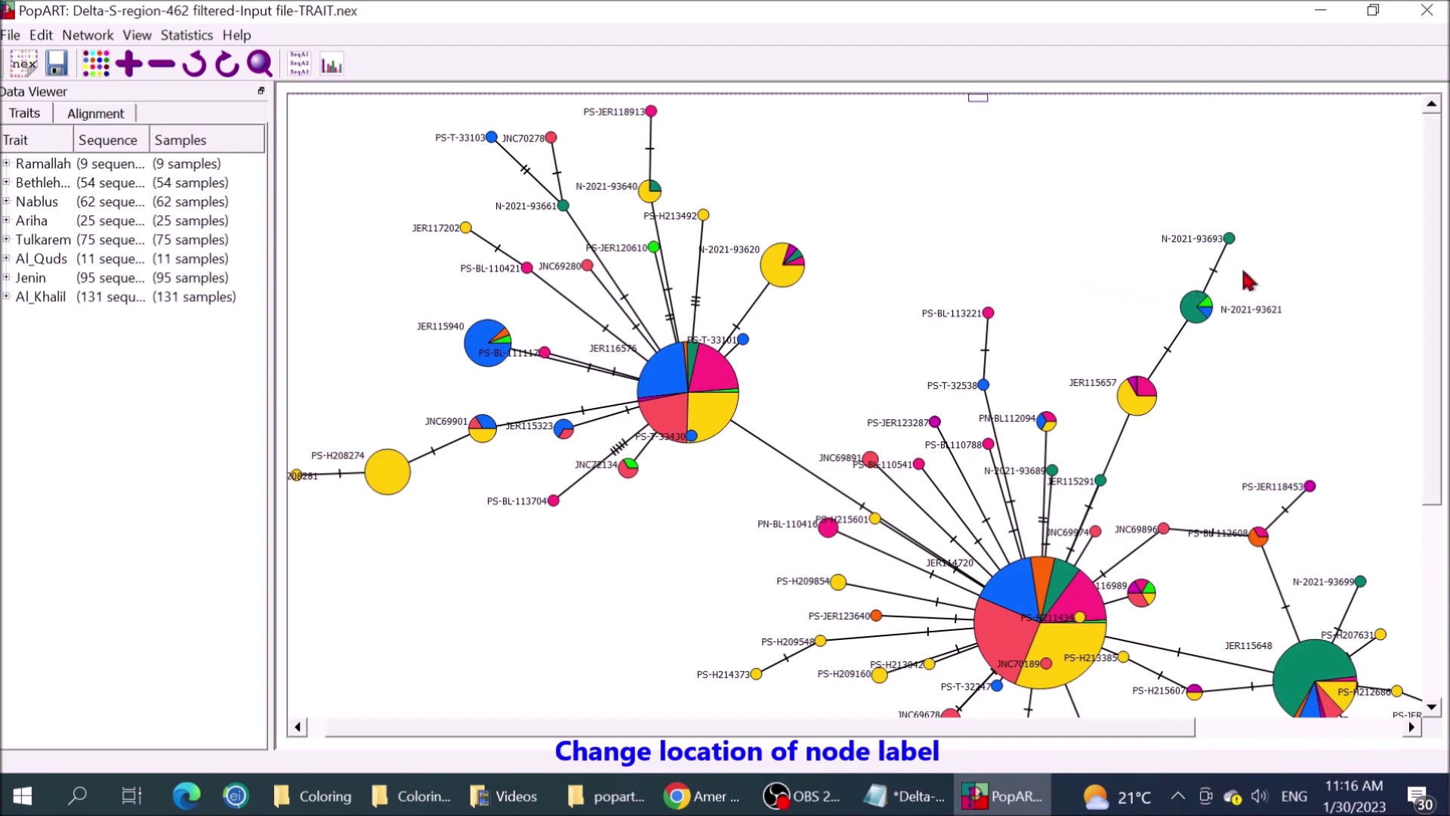
pyautogui.moveTo(1102, 387); pyautogui.dragTo(1198, 402)
# Change the network label font to bold MS Shell Dlg 2, size 10.
pyautogui.click(42, 35)
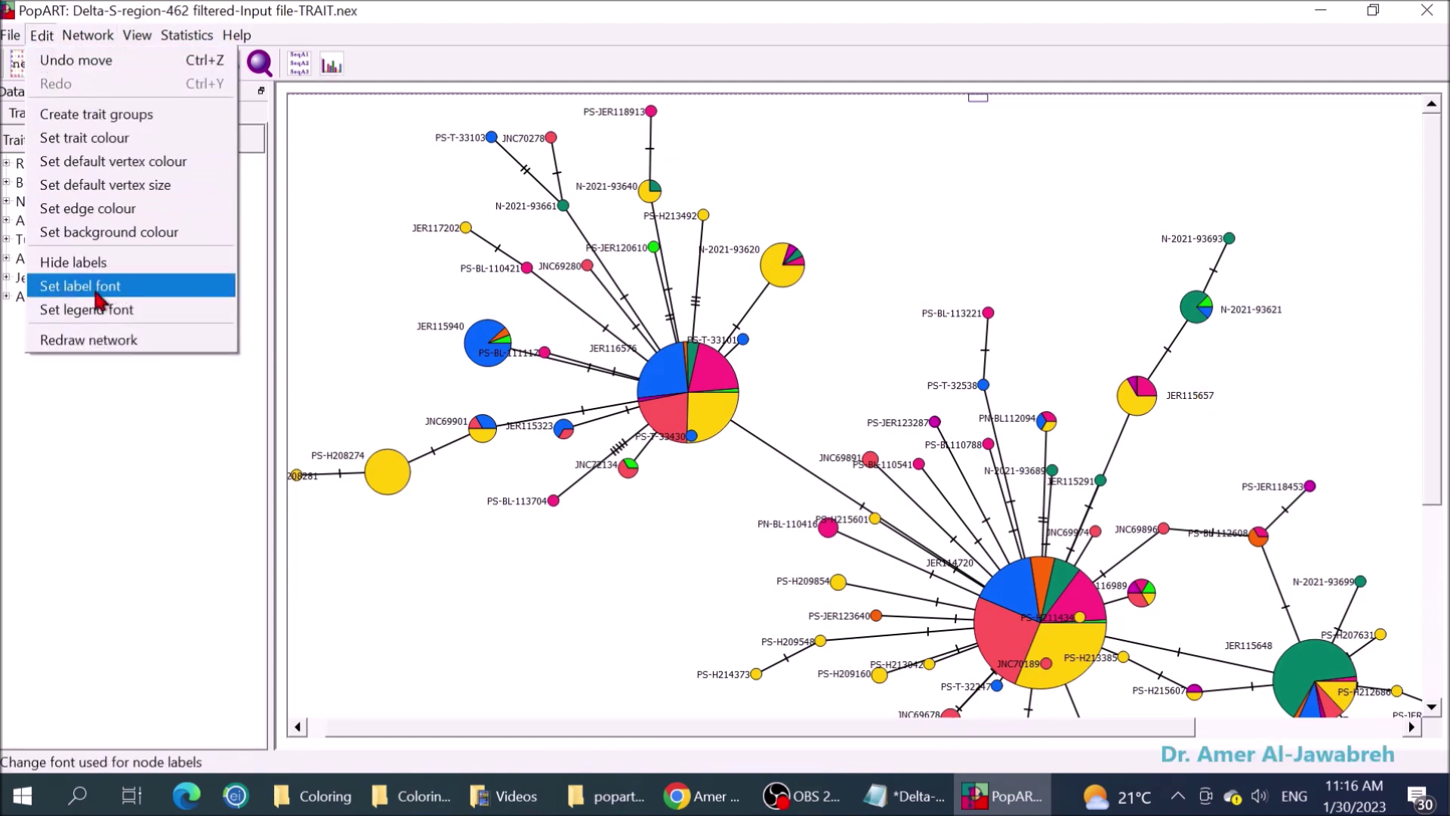
pyautogui.click(91, 309)
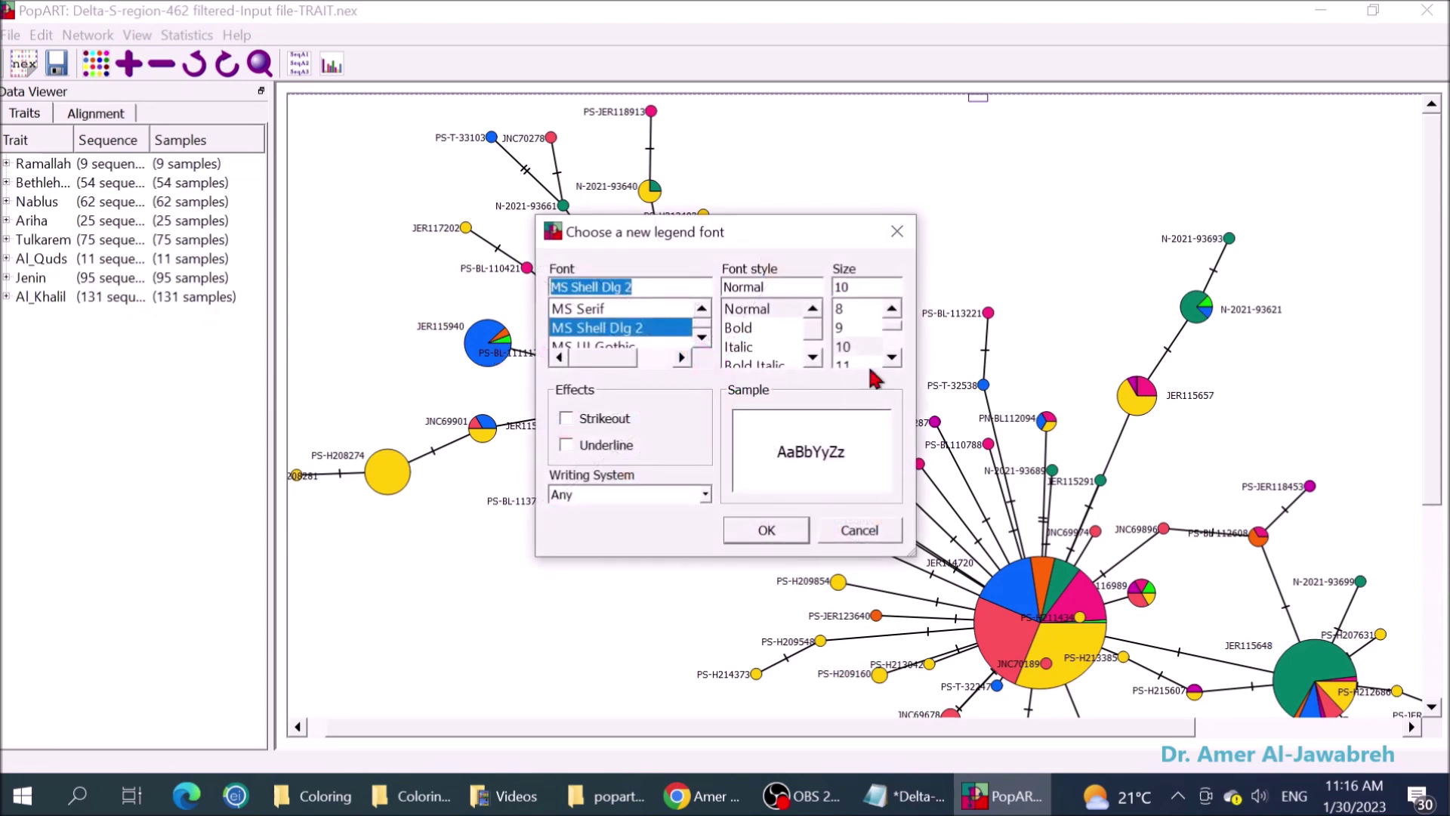
pyautogui.moveTo(892, 327); pyautogui.dragTo(893, 319)
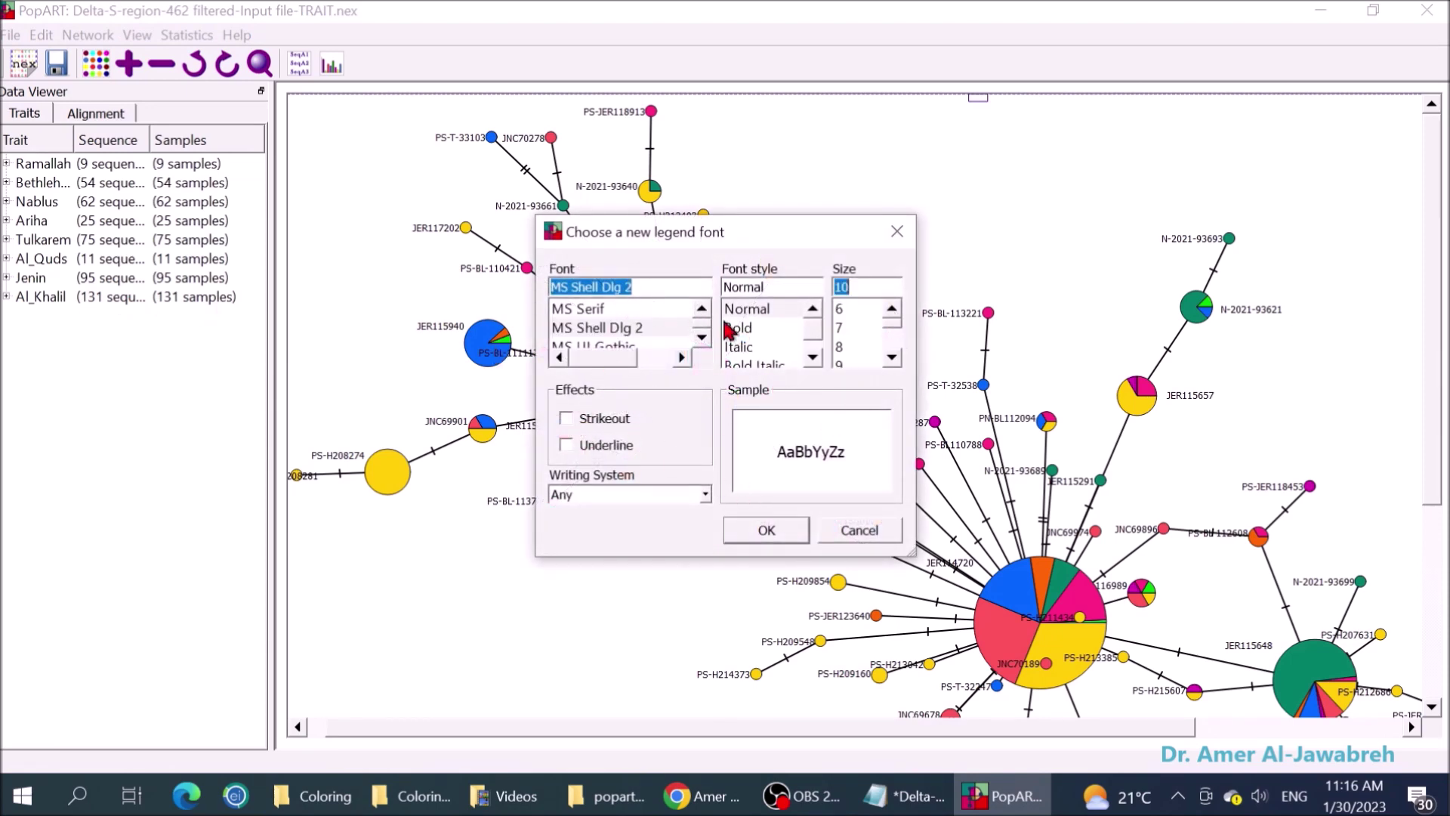
pyautogui.click(812, 336)
pyautogui.click(732, 331)
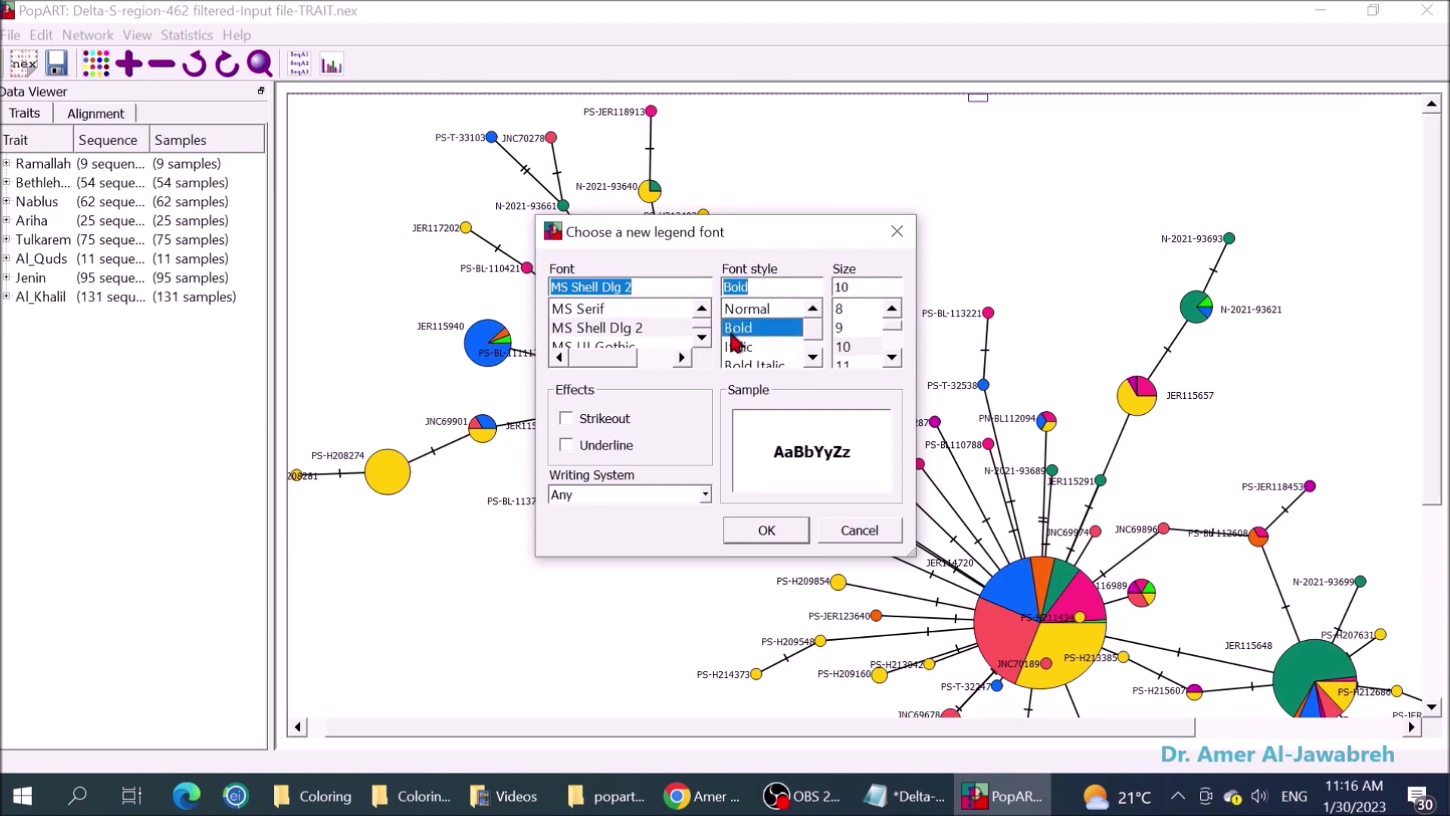
pyautogui.click(767, 529)
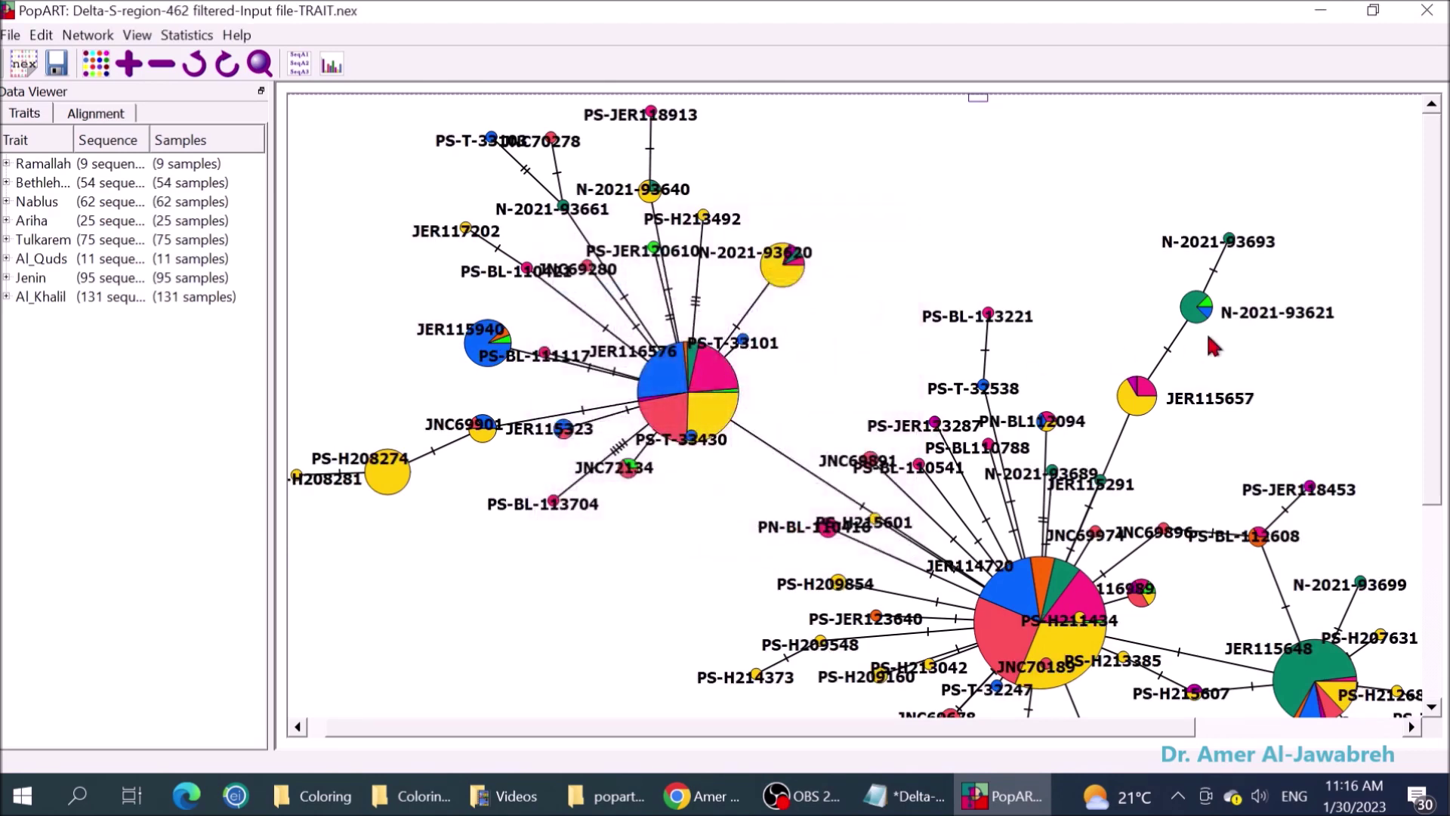
pyautogui.click(42, 35)
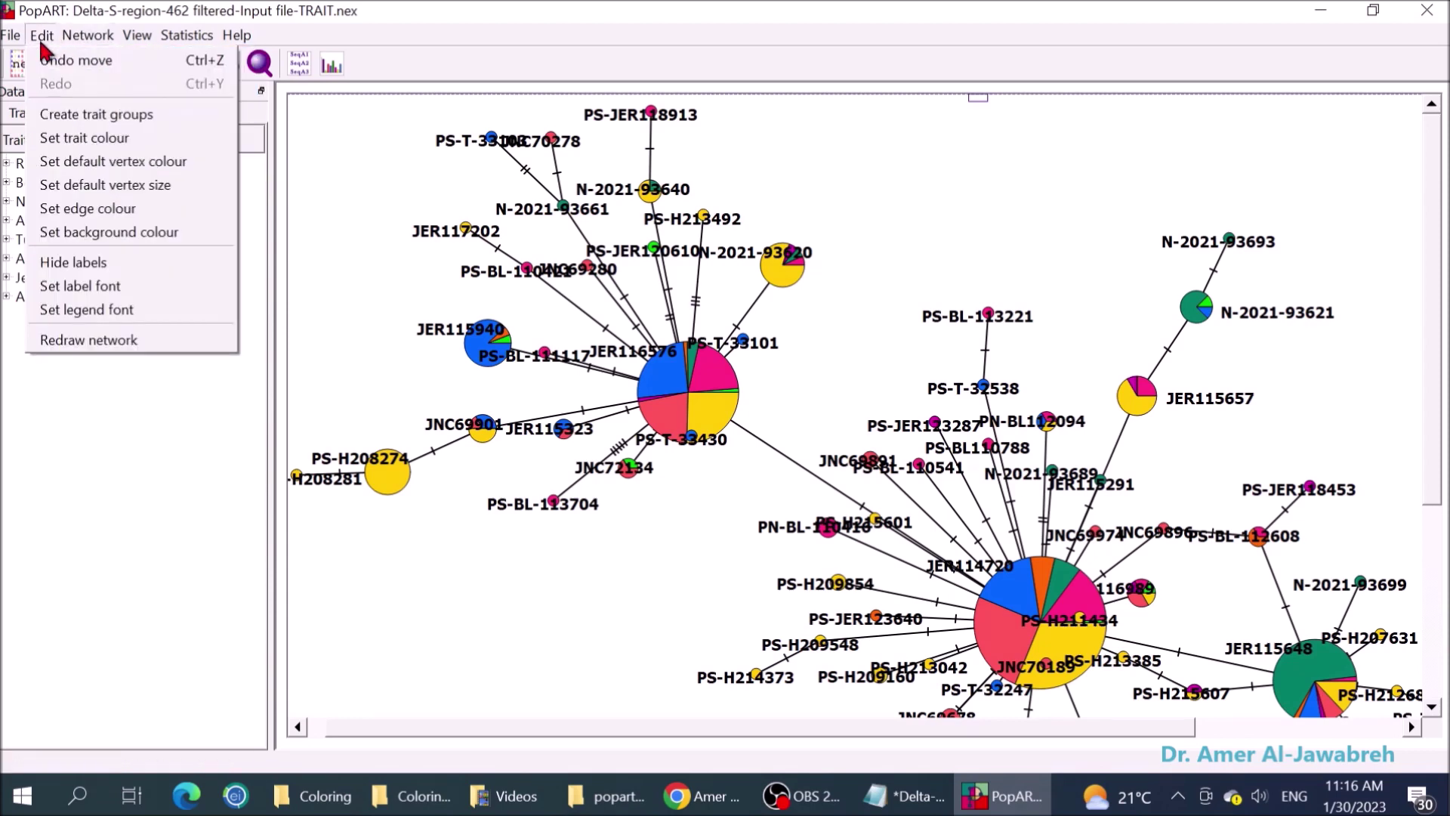
# Leave the background colour unchanged and build a minimum spanning network with epsilon 0.
pyautogui.click(77, 233)
pyautogui.click(924, 225)
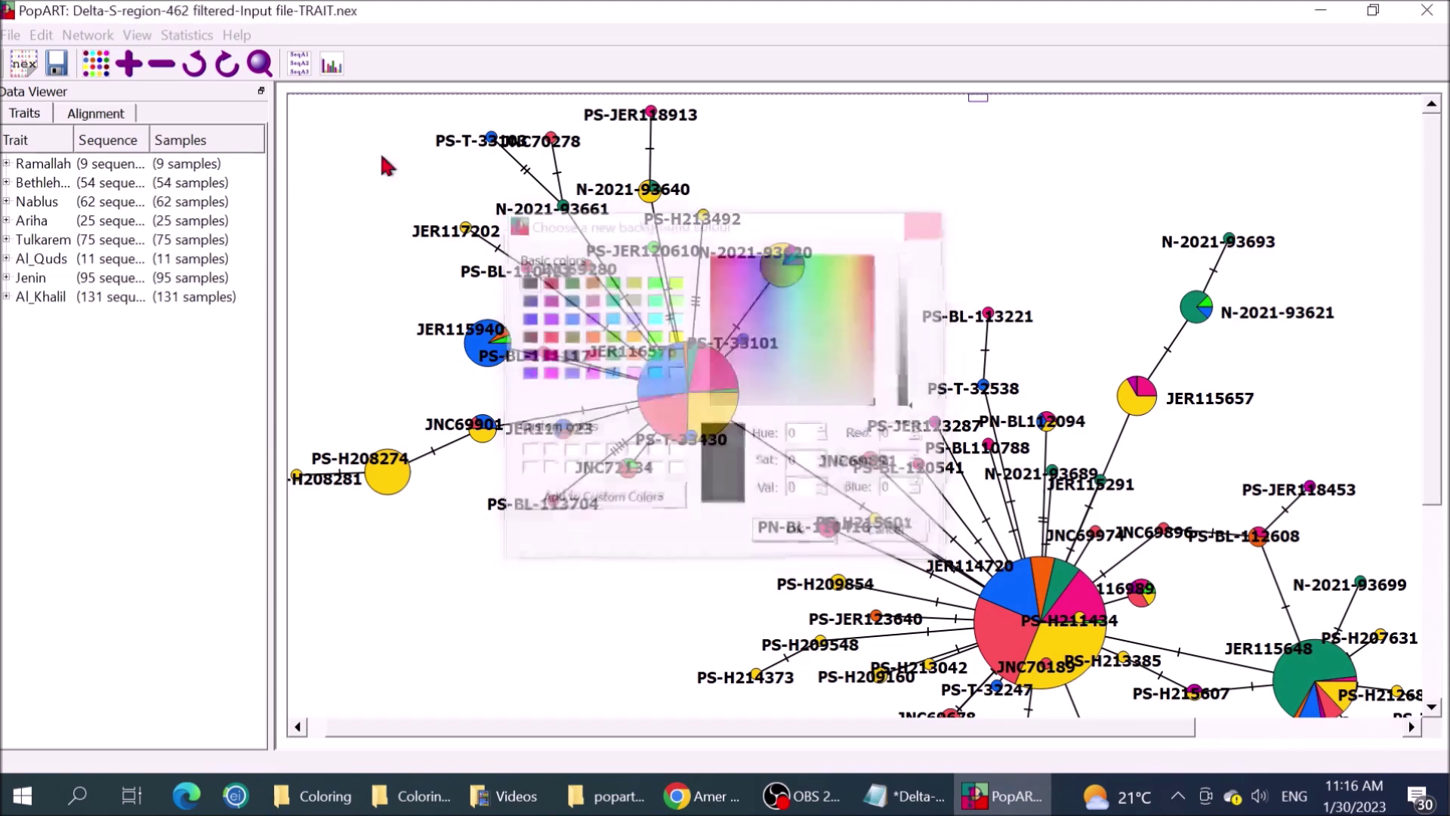
pyautogui.click(88, 35)
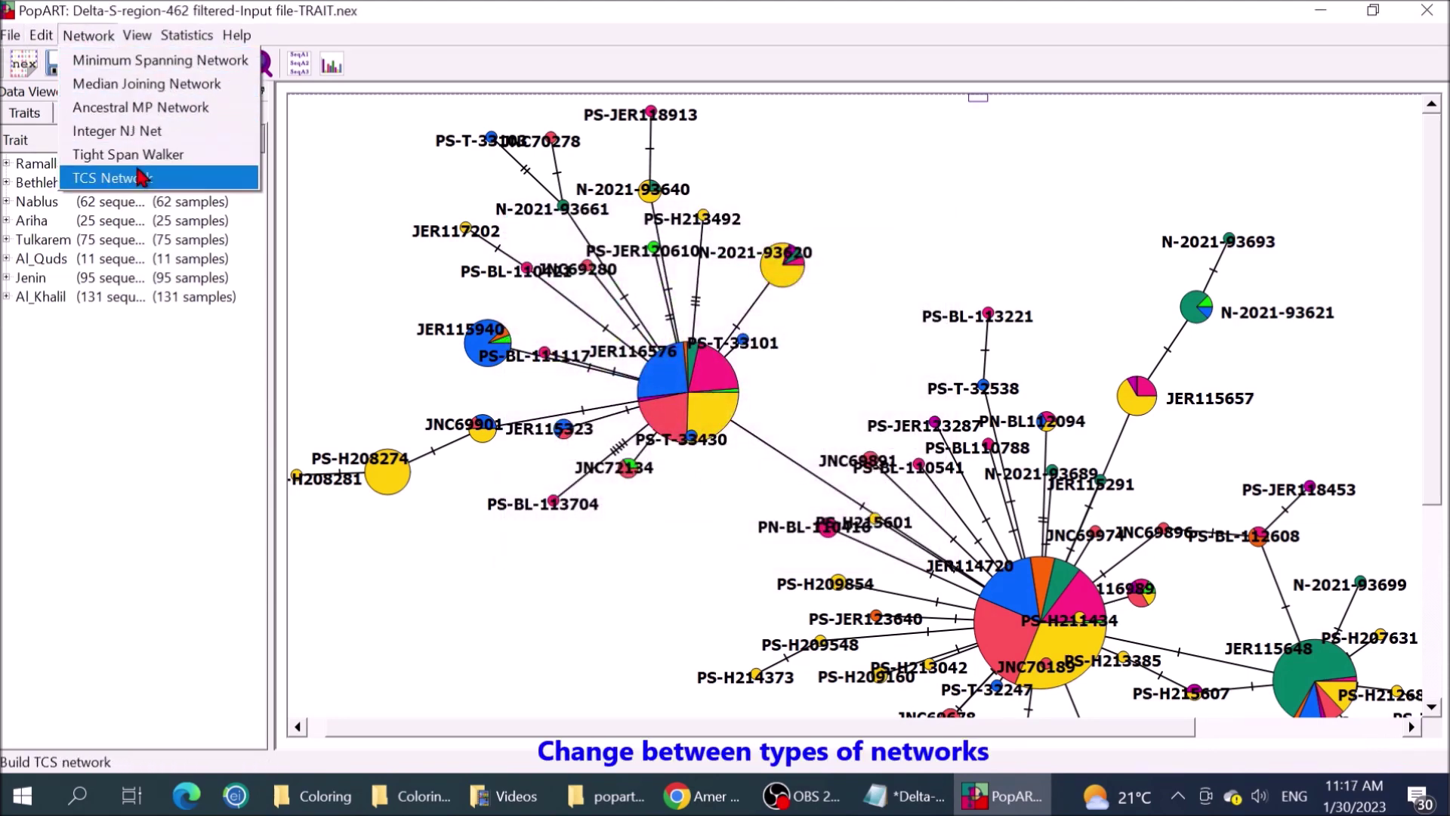
pyautogui.click(135, 67)
pyautogui.click(654, 416)
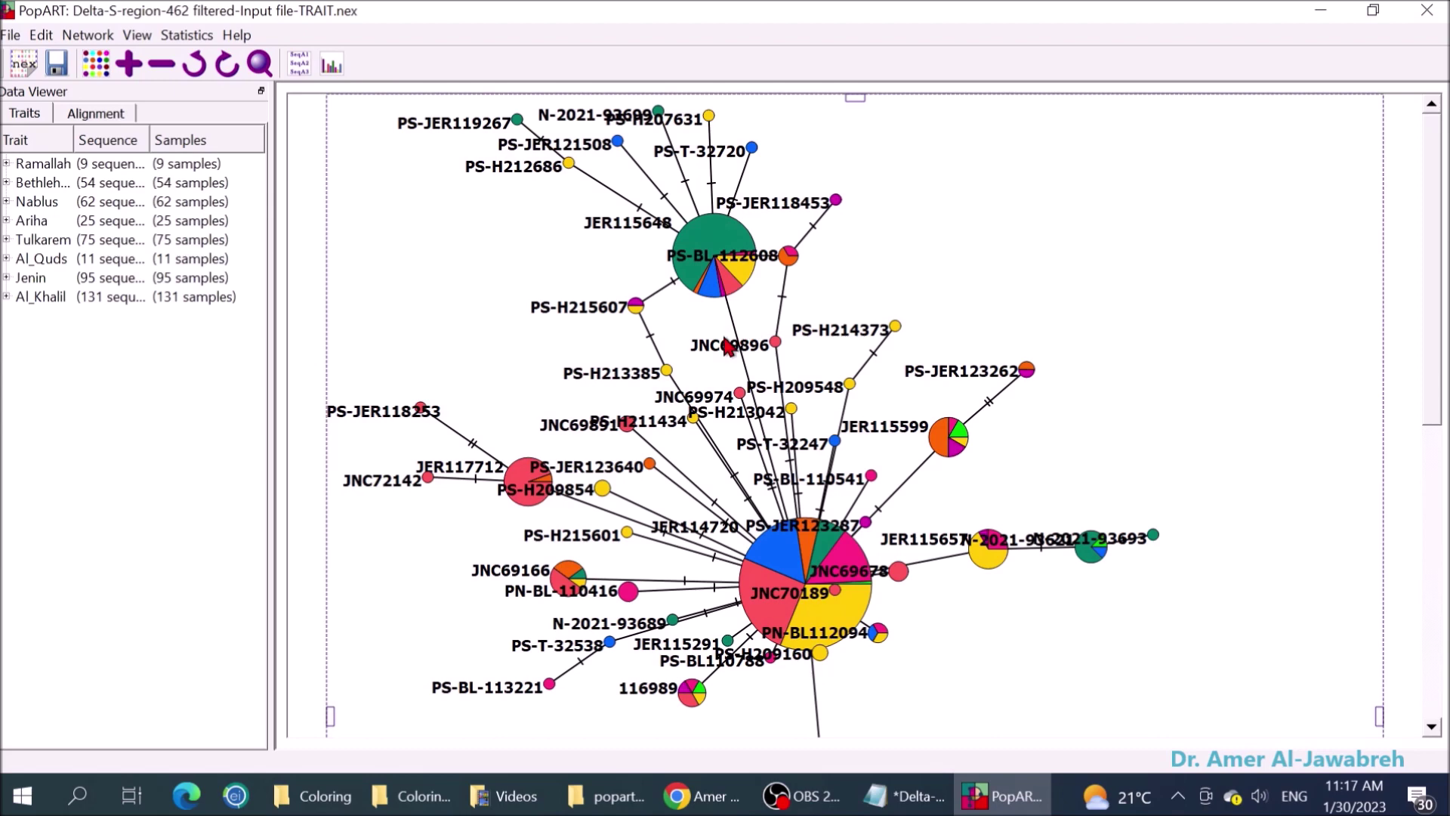
# Rebuild the haplotype network as a TCS network.
pyautogui.click(89, 35)
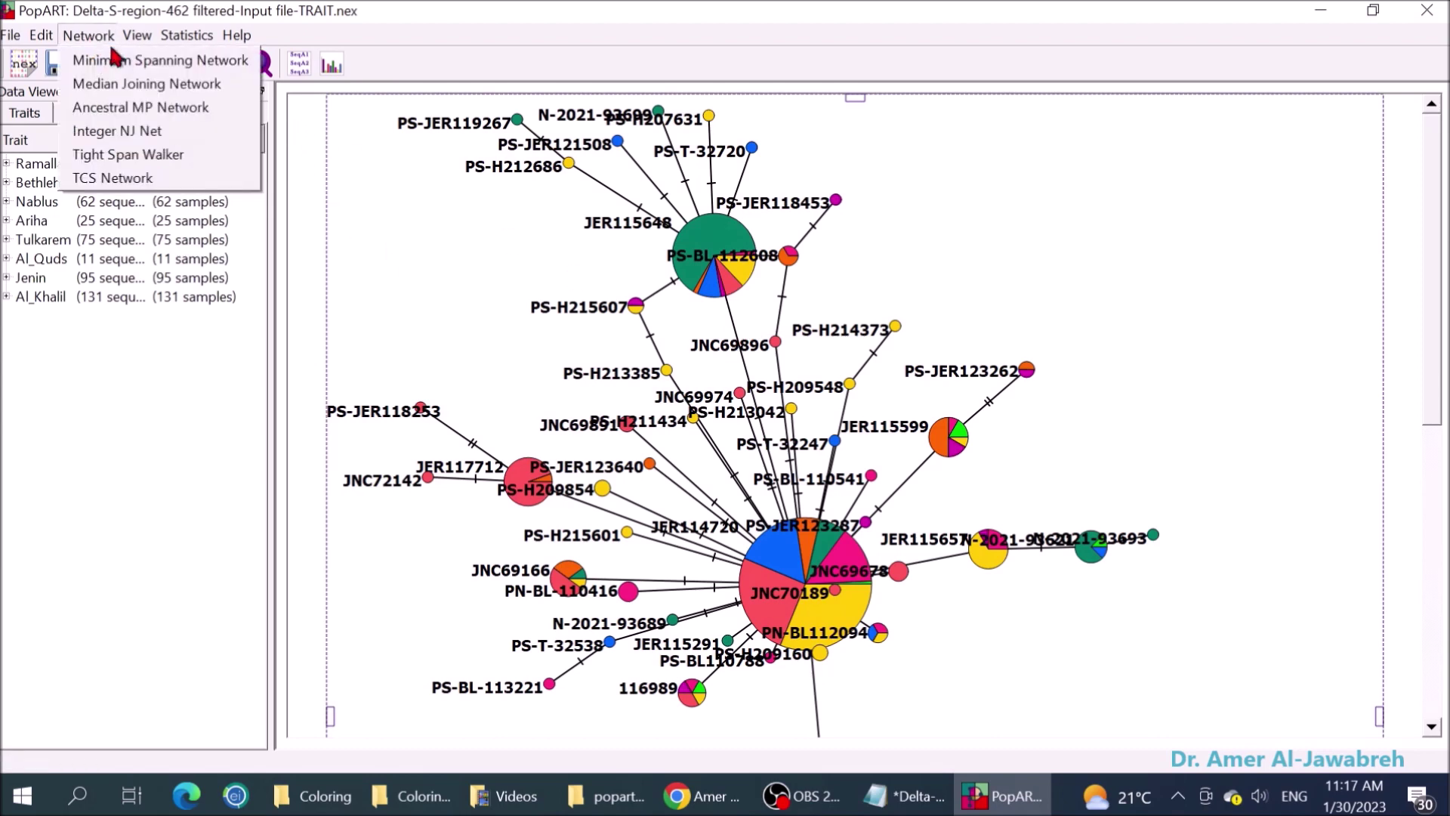
pyautogui.click(135, 176)
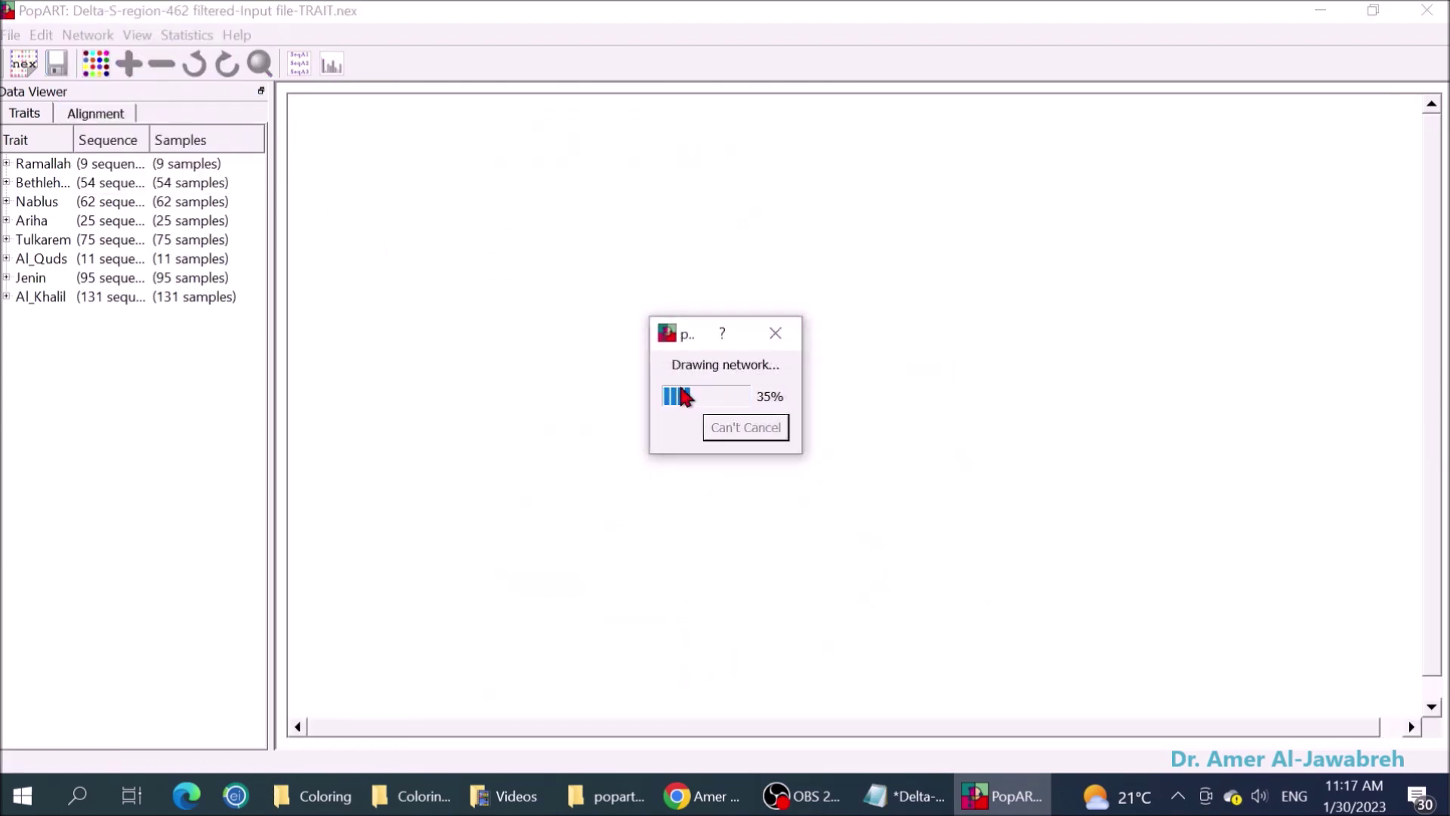
pyautogui.scroll(-5, 733, 464)
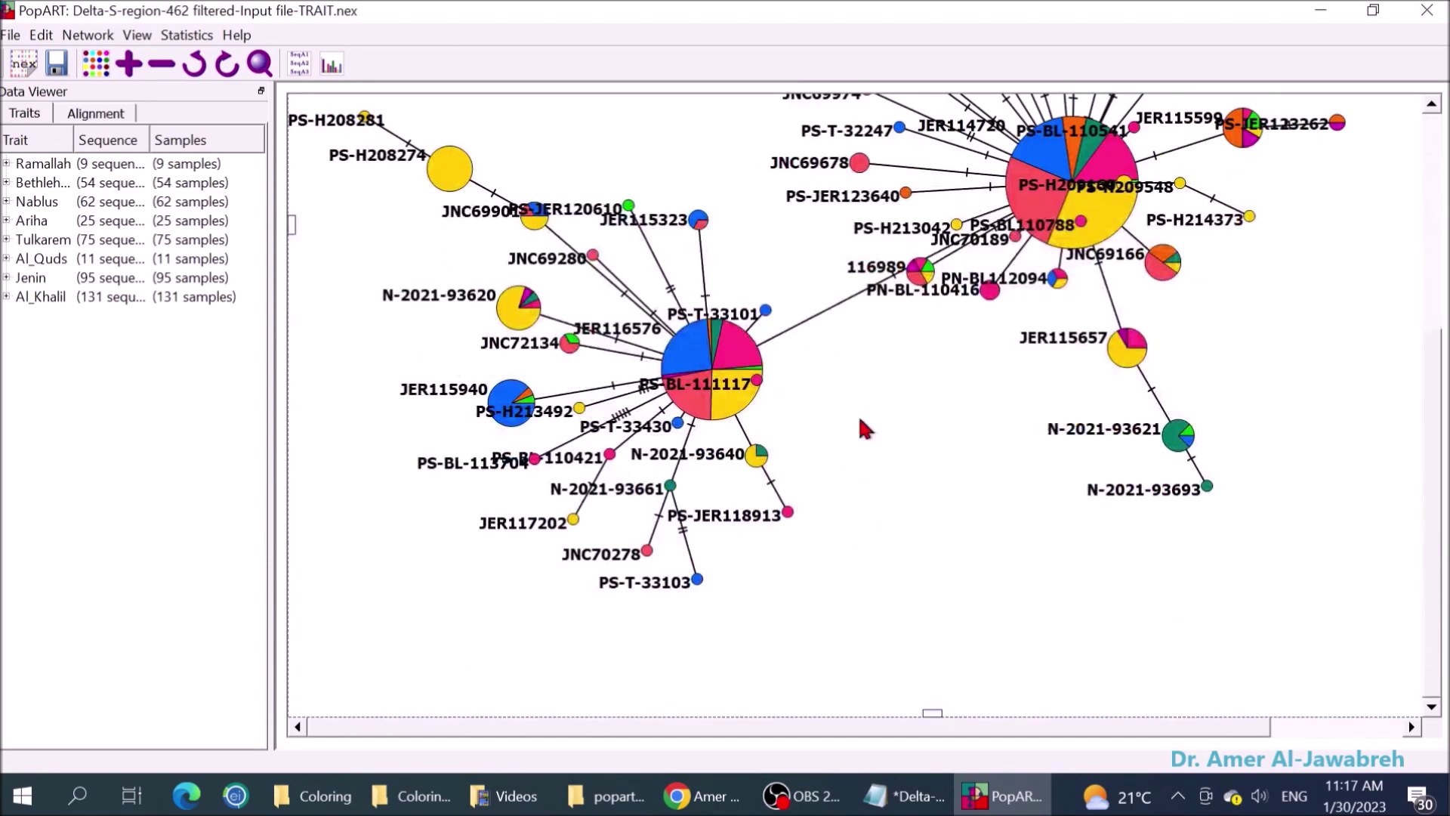
pyautogui.scroll(4, 908, 422)
pyautogui.scroll(1, 908, 422)
pyautogui.click(138, 35)
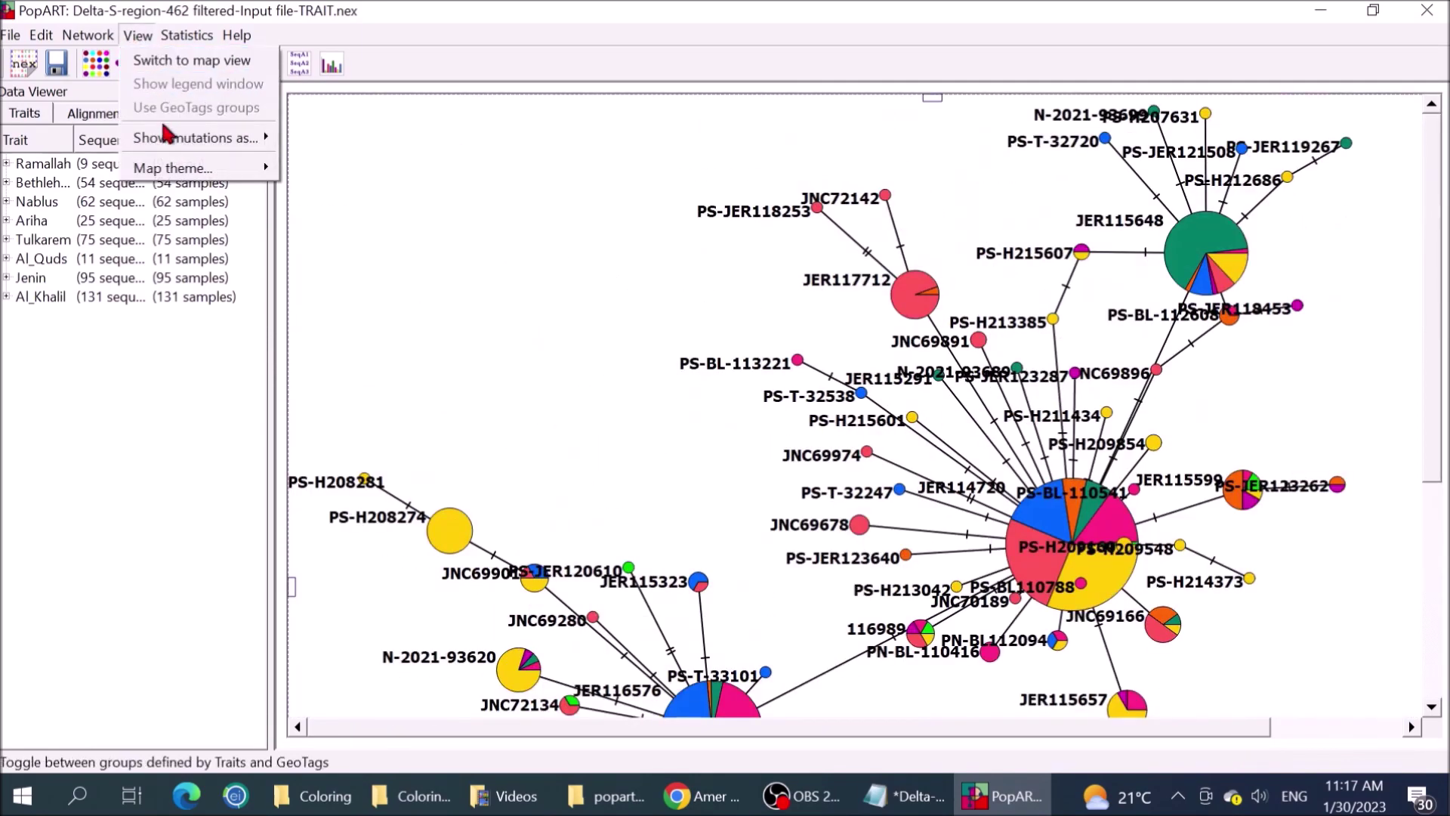
# Show mutations as numbers and compute all statistics: nucleotide diversity 0.000752432, 74 segregating sites, Tajima's D -2.48801.
pyautogui.moveTo(196, 137)
pyautogui.click(318, 186)
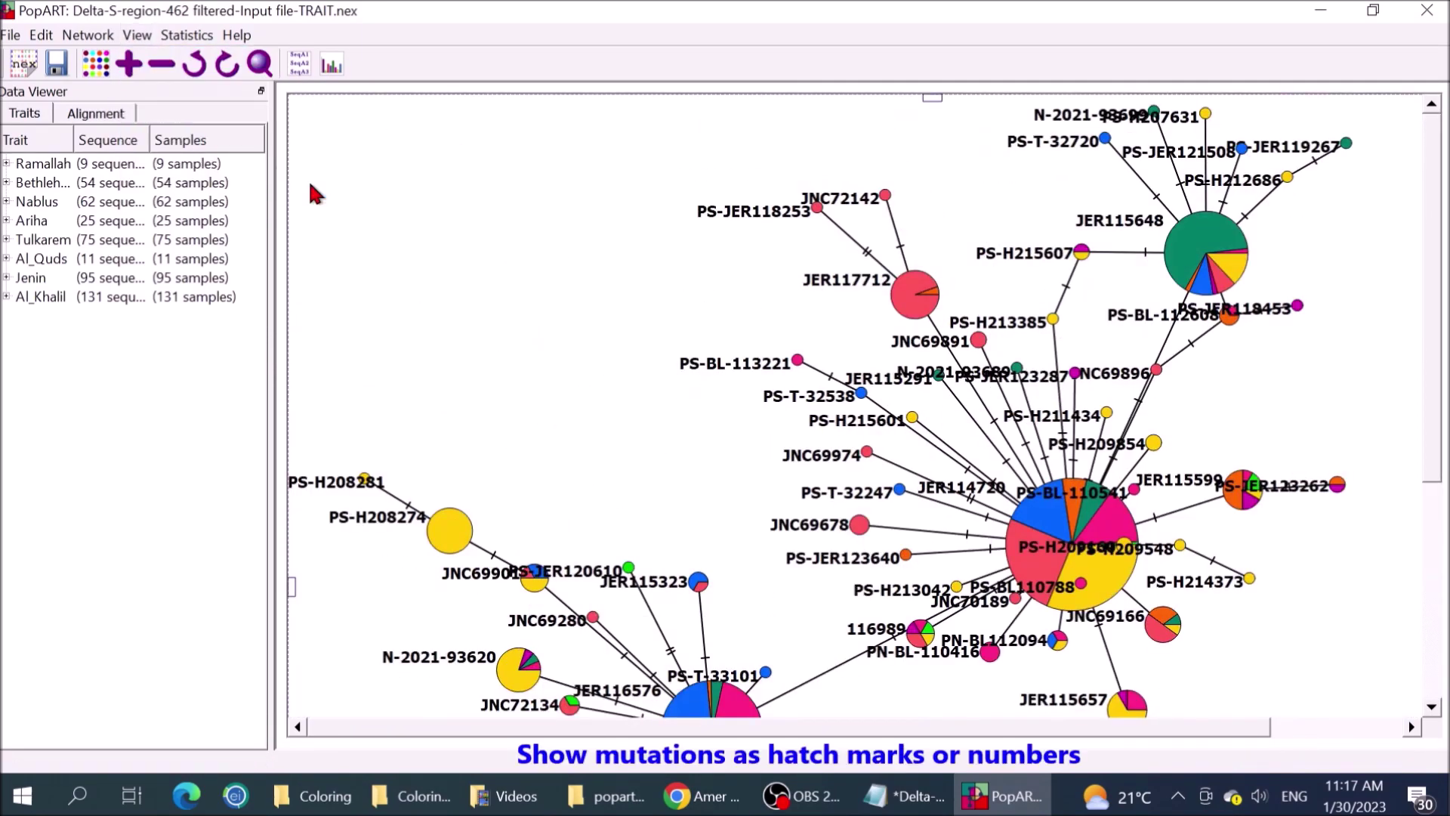
pyautogui.click(175, 36)
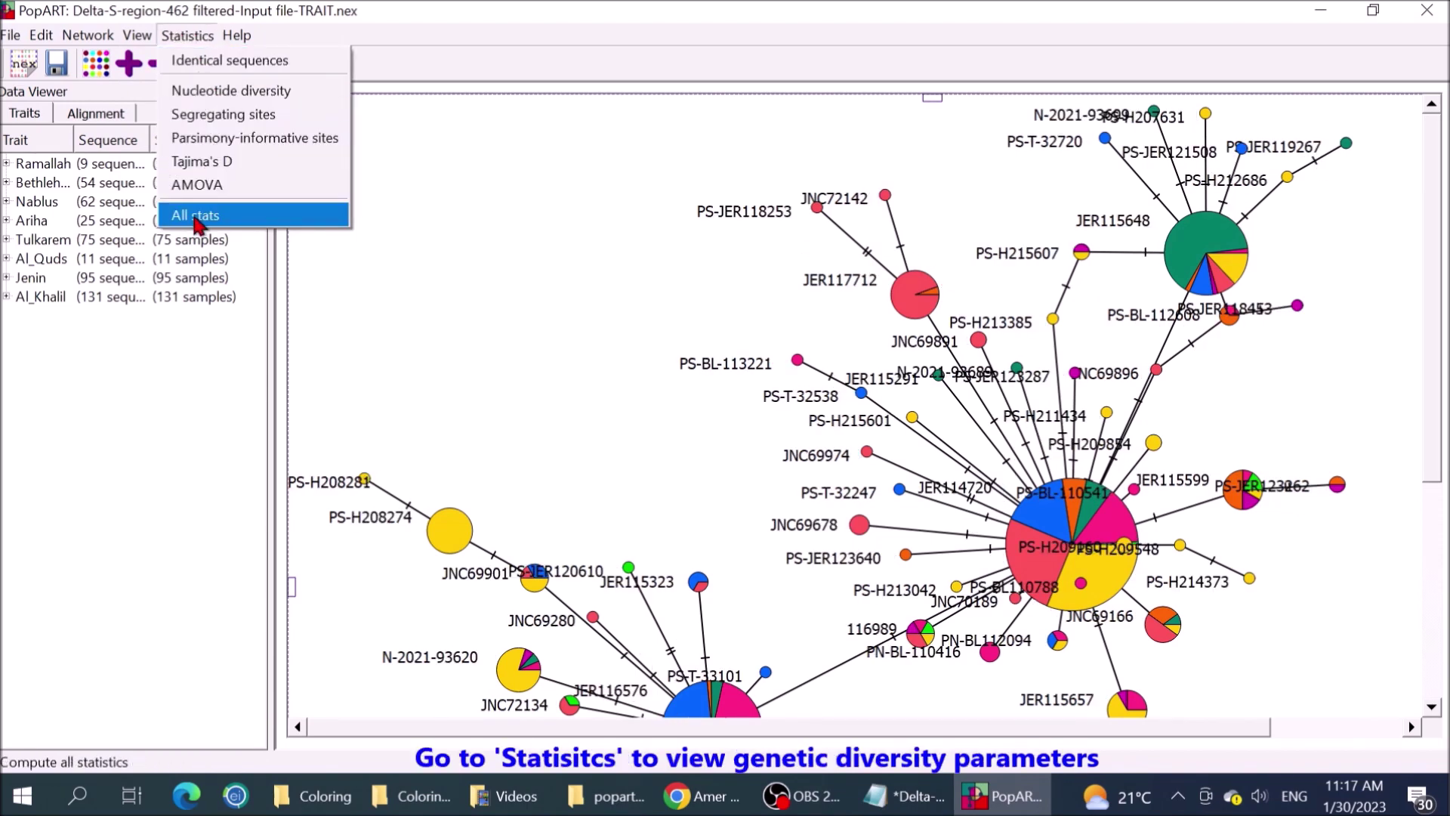
pyautogui.click(198, 218)
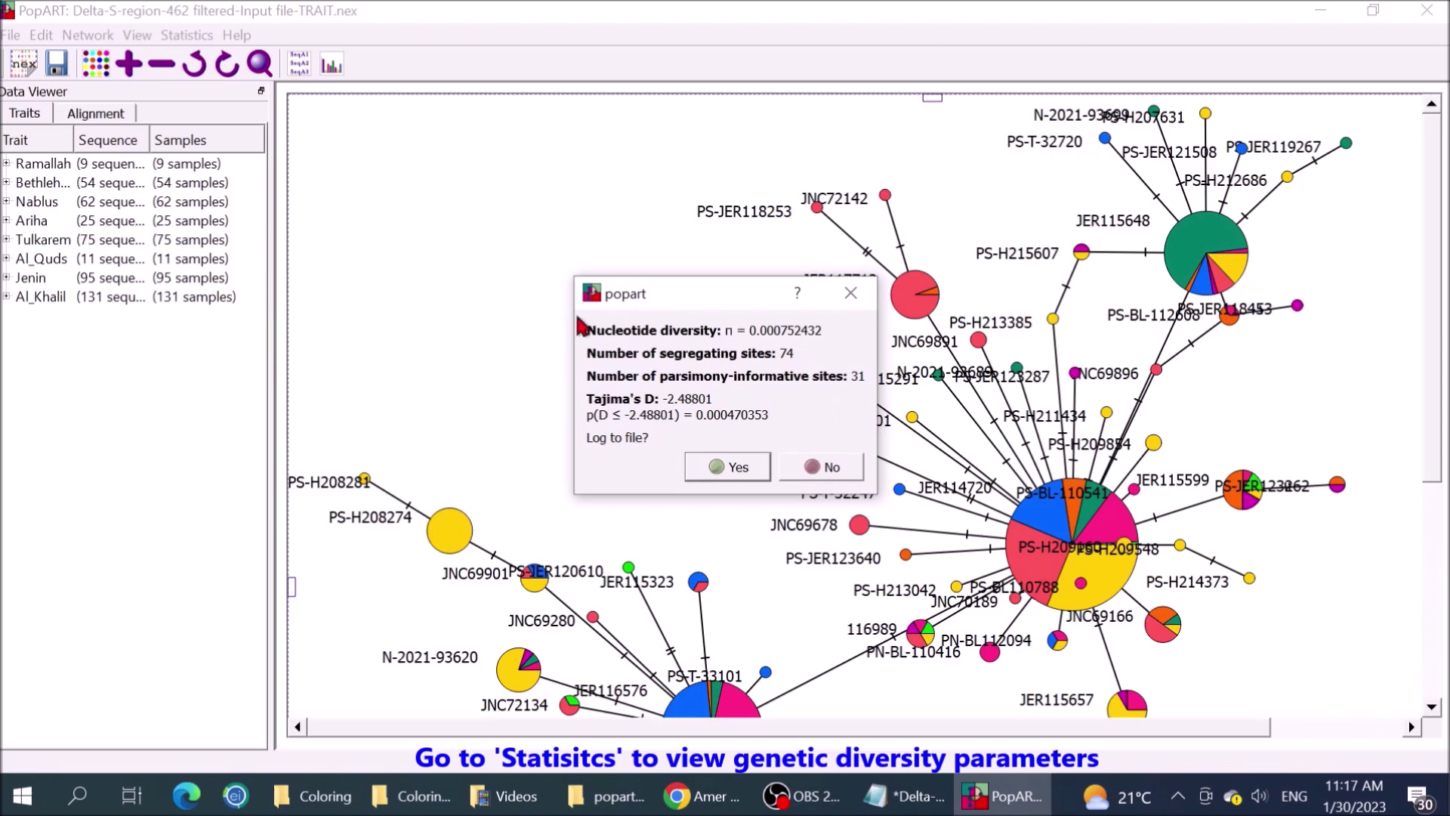
pyautogui.moveTo(654, 306); pyautogui.dragTo(409, 193)
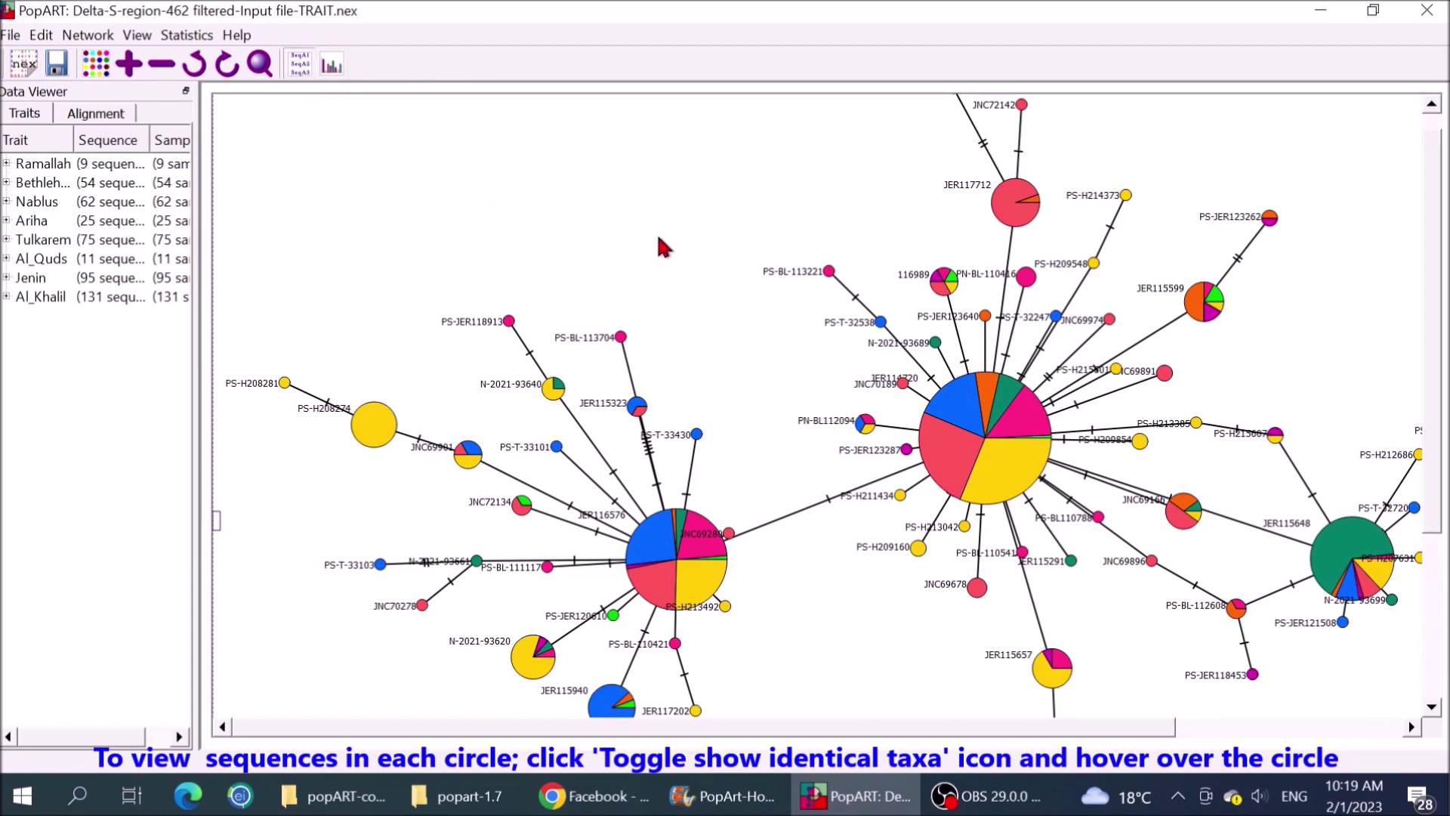
# Display the identical sequence names within pie nodes, including the large yellow PS-H208274 haplotype.
pyautogui.moveTo(951, 406)
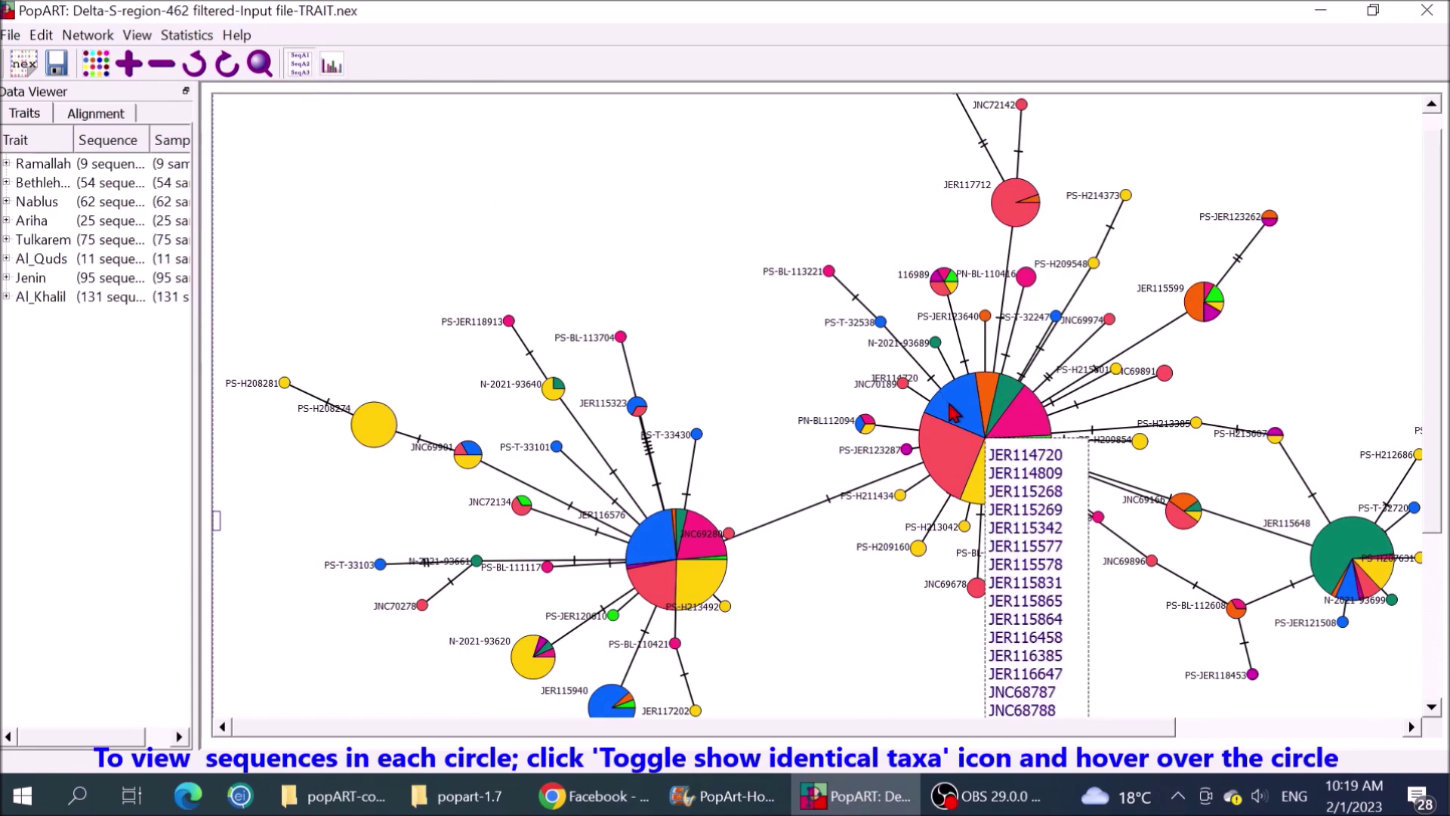
pyautogui.moveTo(372, 427)
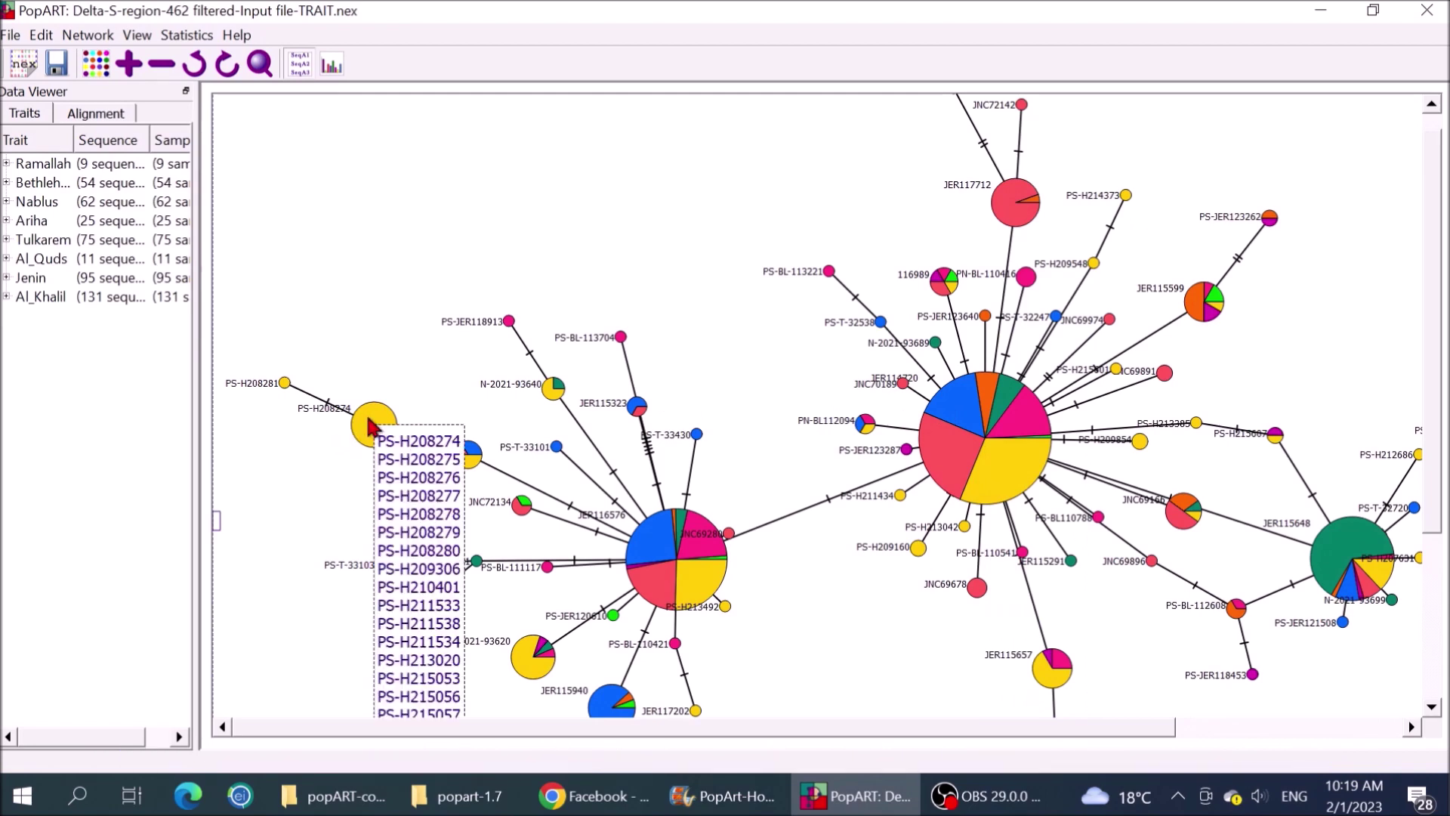